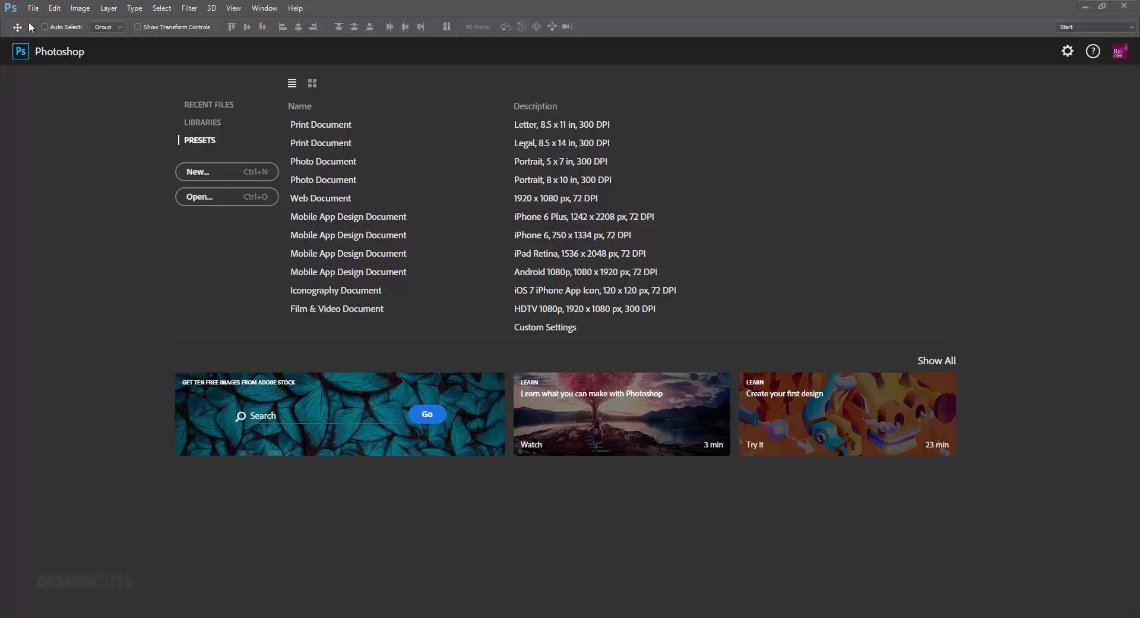
- Create a new 18 x 12 inch document named DC_BiruBeautyAD_18x12
{"action": "left_click", "coordinate": [33, 8]}
{"action": "left_click", "coordinate": [36, 19]}
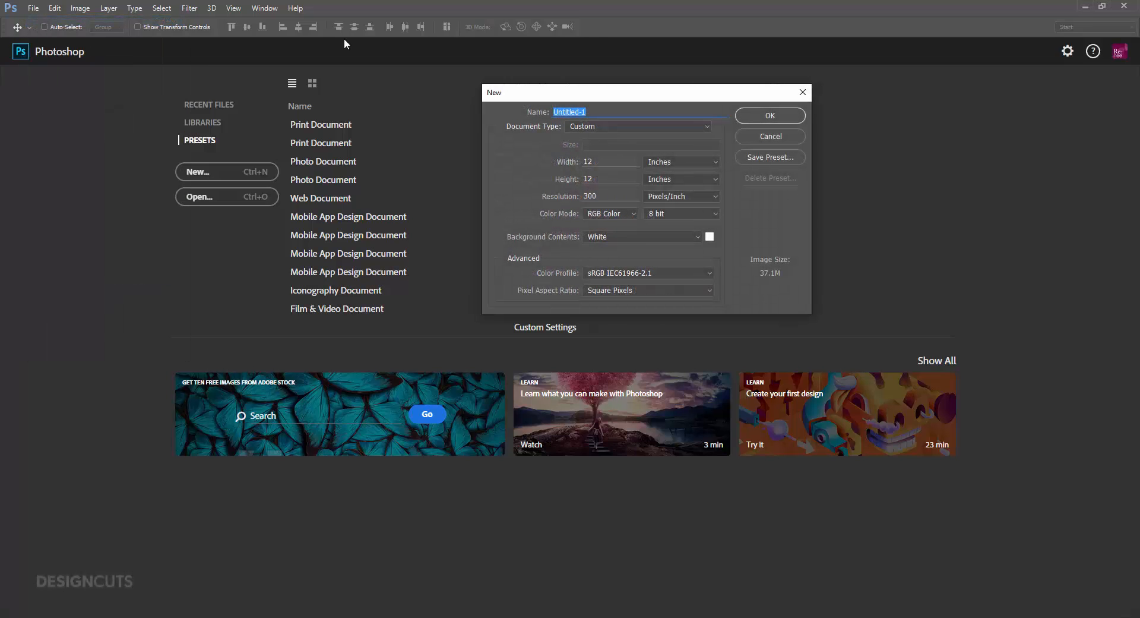
{"action": "type", "text": "DC_"}
{"action": "type", "text": "BlruBeauty"}
{"action": "type", "text": "AD"}
{"action": "type", "text": "_18x12"}
{"action": "key", "text": "Tab"}
{"action": "type", "text": "18"}
{"action": "key", "text": "Tab"}
{"action": "type", "text": "12"}
{"action": "key", "text": "Tab"}
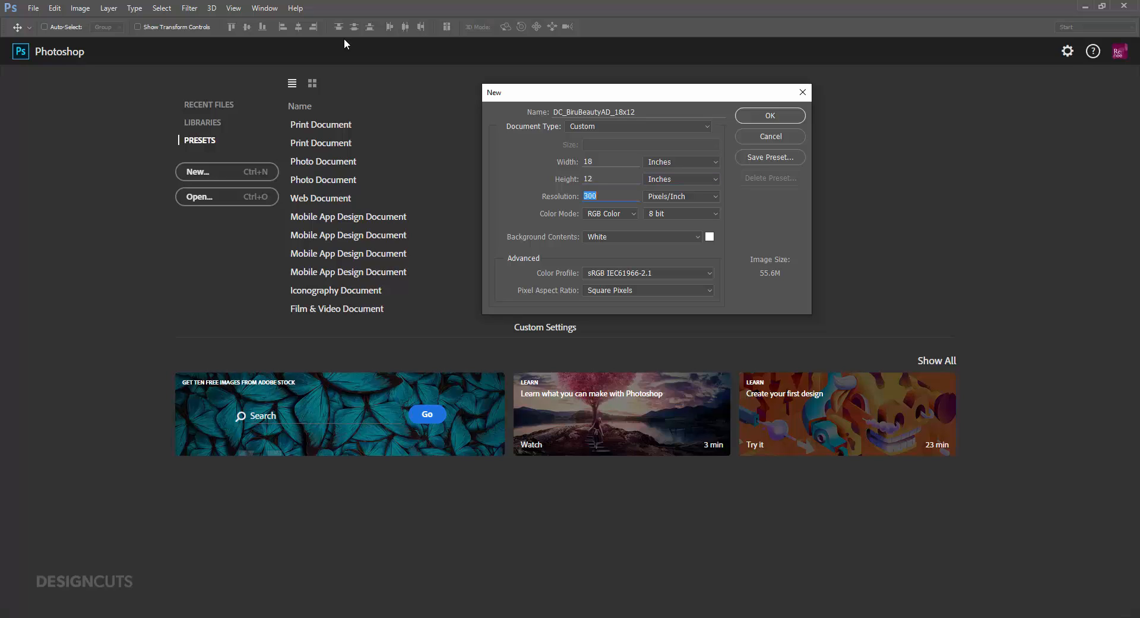
{"action": "left_click", "coordinate": [770, 114]}
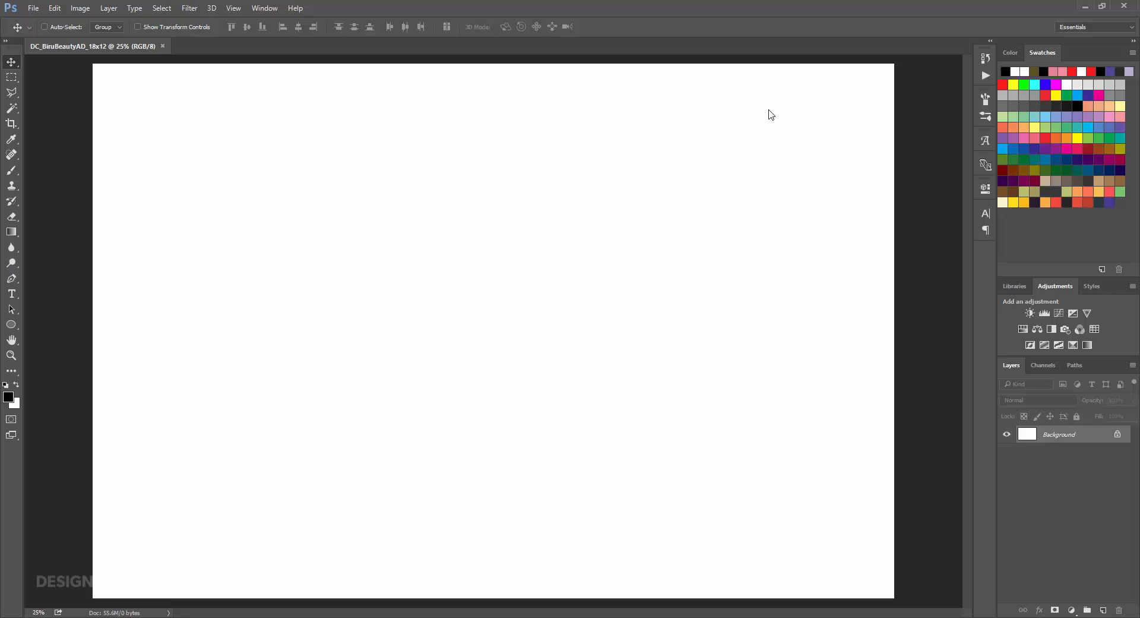
- Add a vertical guide at position 9 to mark the middle of the canvas
{"action": "left_click", "coordinate": [234, 8]}
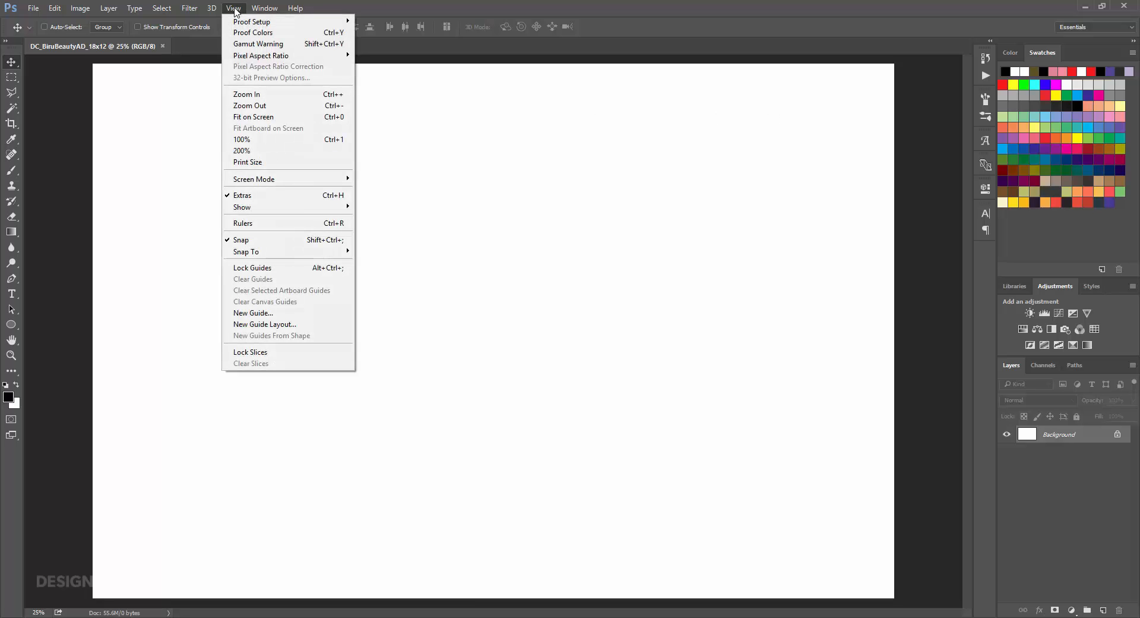
{"action": "left_click", "coordinate": [245, 313]}
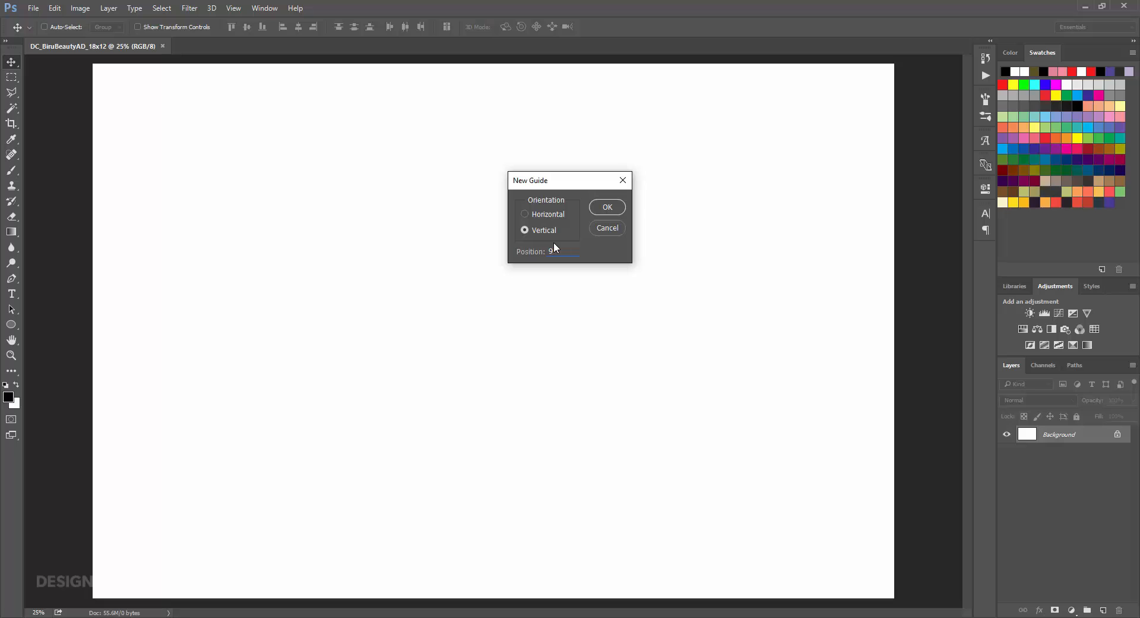
{"action": "left_click", "coordinate": [614, 206]}
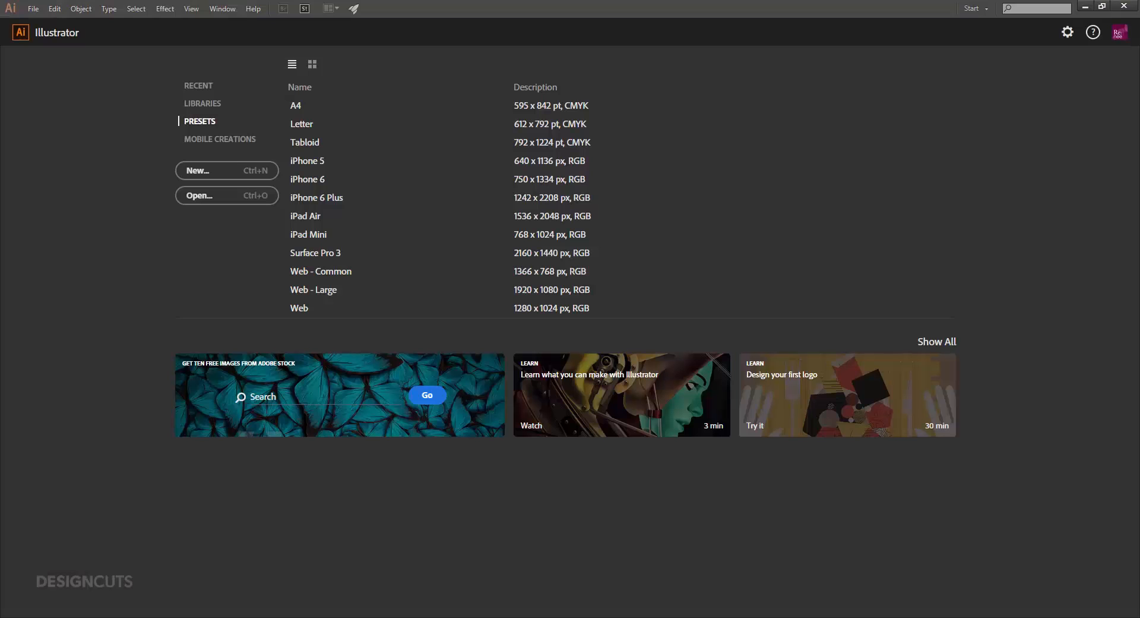
- In Illustrator, create a new Letter-size document
{"action": "left_click", "coordinate": [33, 8]}
{"action": "left_click", "coordinate": [44, 23]}
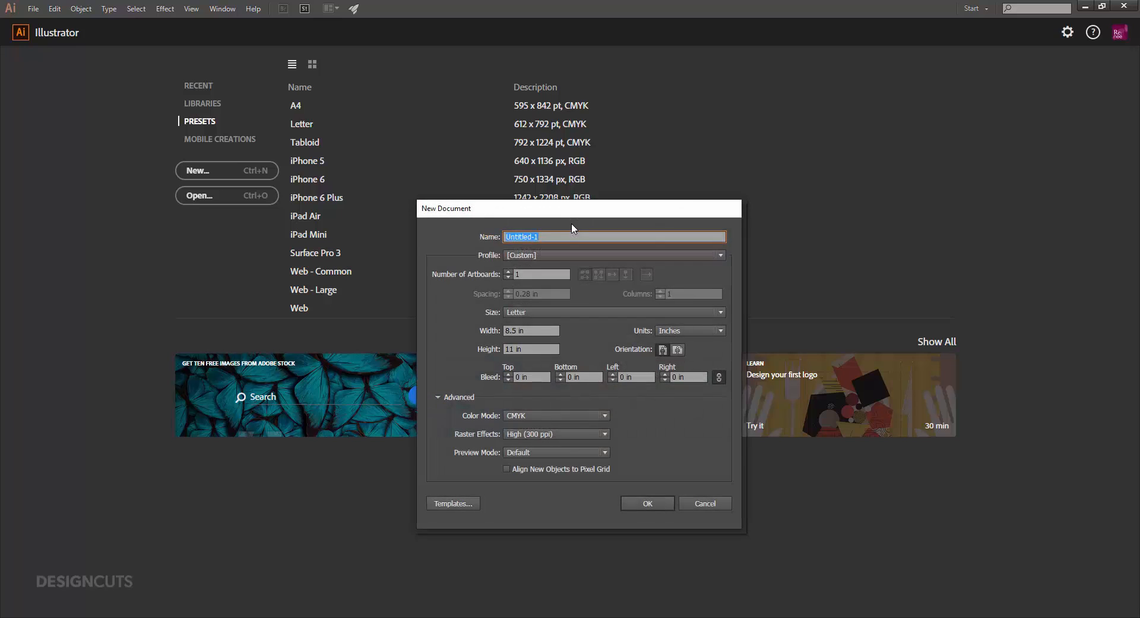
{"action": "left_click", "coordinate": [536, 320]}
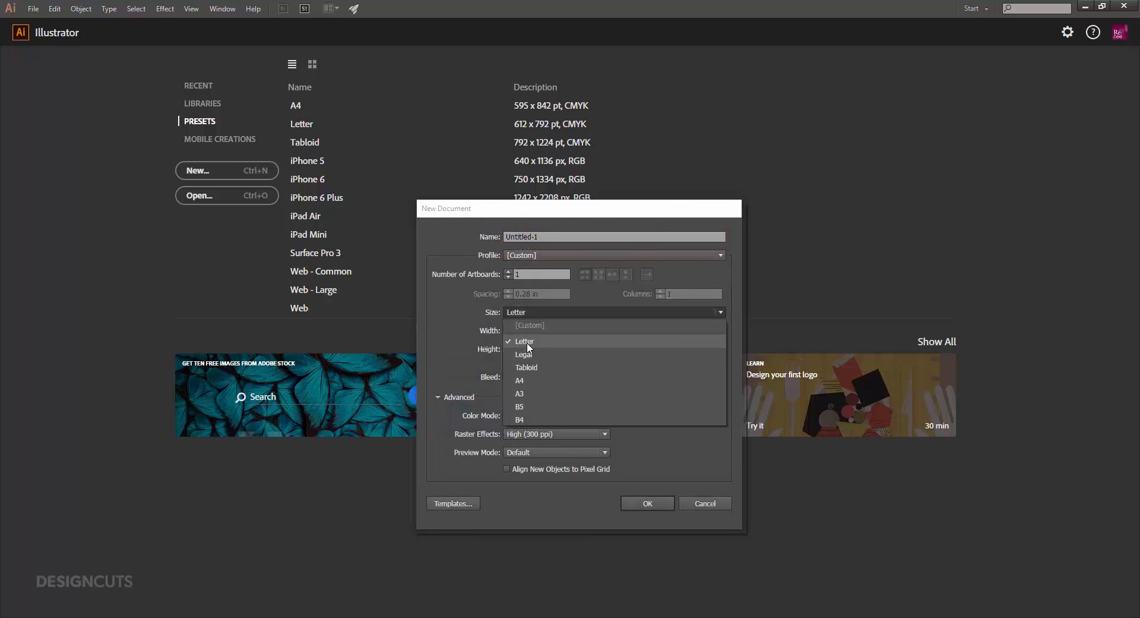
{"action": "left_click", "coordinate": [536, 344]}
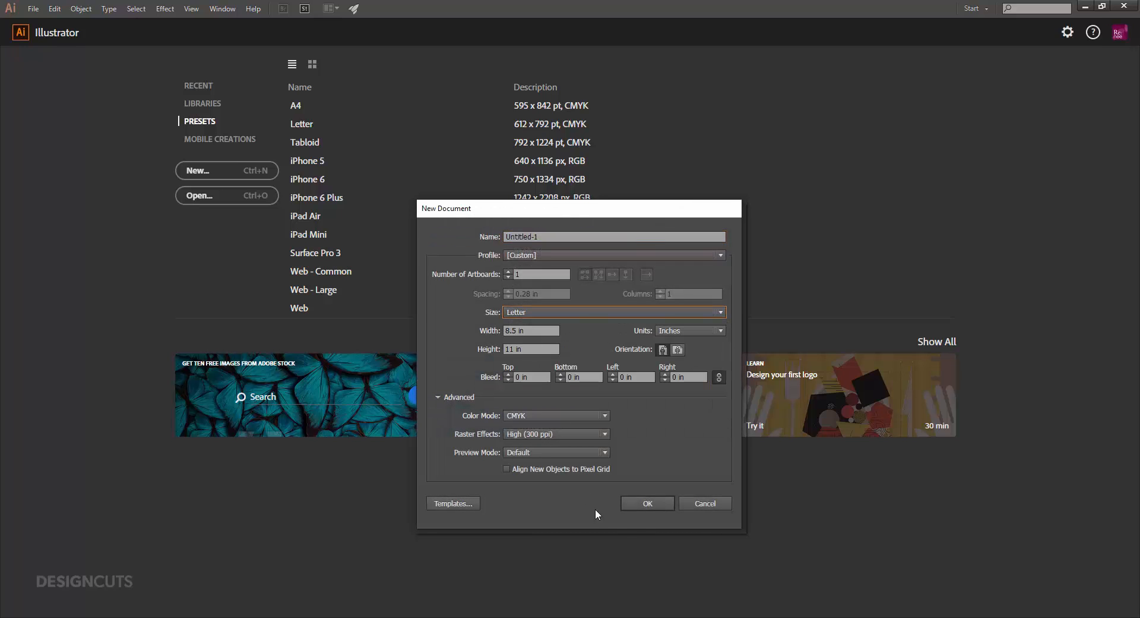
{"action": "left_click", "coordinate": [646, 504]}
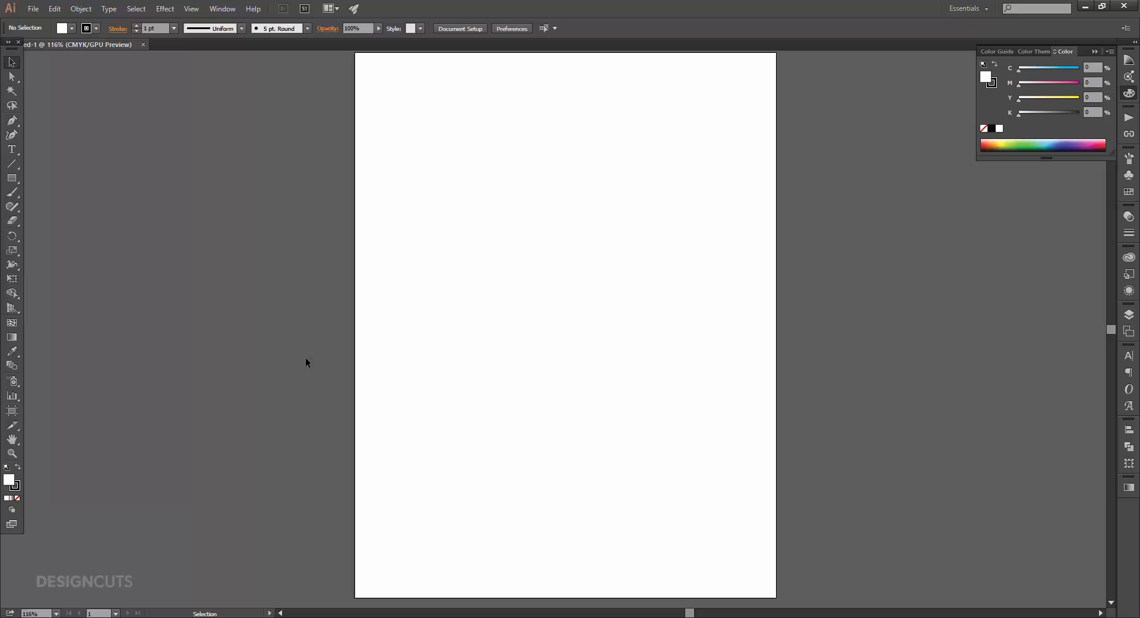
- Draw a square about 2.26 in wide on the upper part of the artboard, with no fill and a light blue stroke
{"action": "left_click", "coordinate": [15, 180]}
{"action": "left_click_drag", "start_coordinate": [465, 207], "coordinate": [578, 302]}
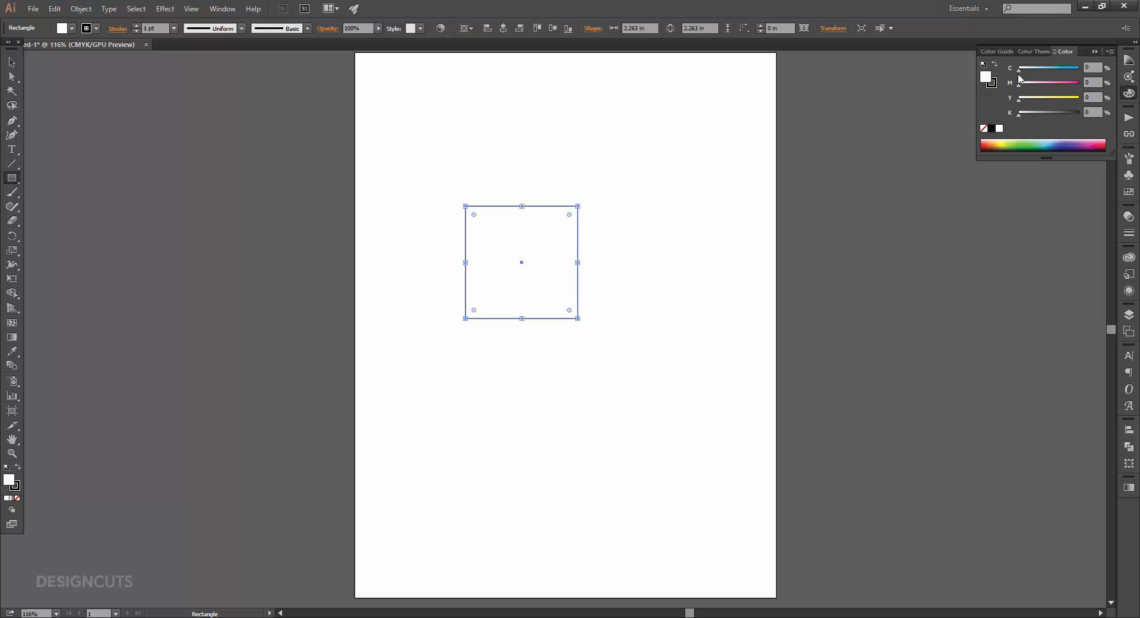
{"action": "left_click", "coordinate": [1128, 191]}
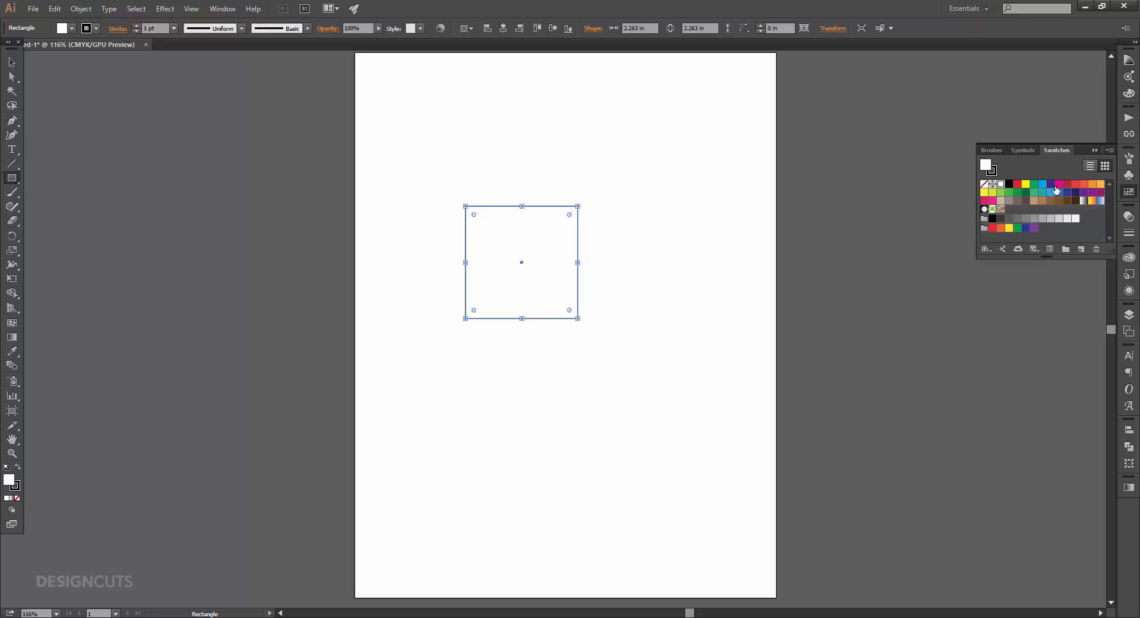
{"action": "left_click", "coordinate": [984, 183]}
{"action": "left_click", "coordinate": [991, 171]}
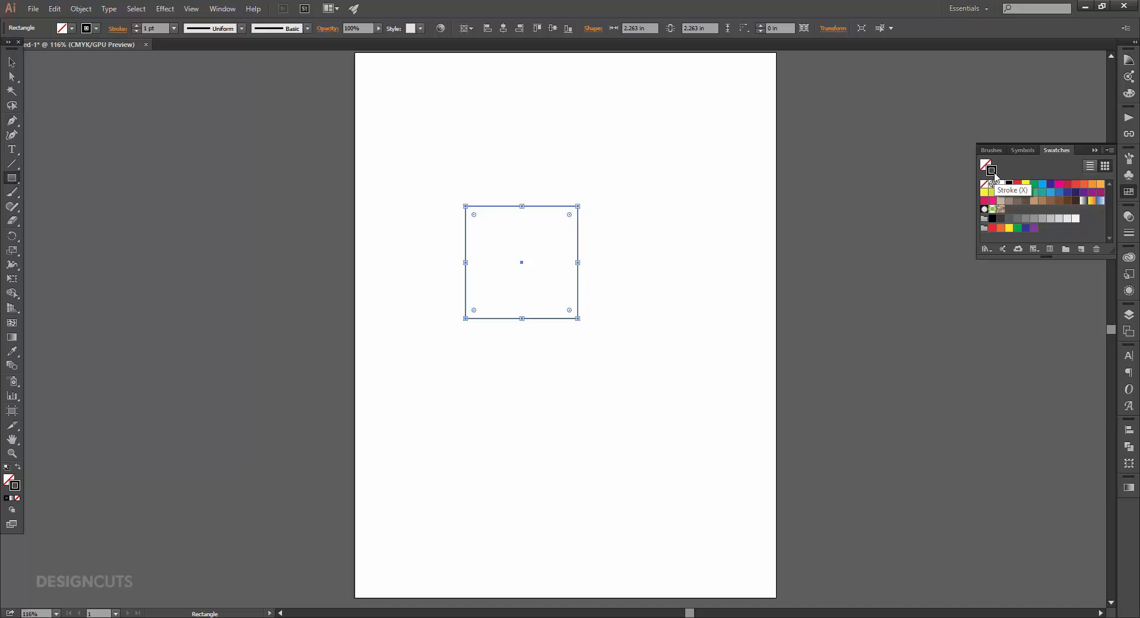
{"action": "left_click", "coordinate": [1052, 193]}
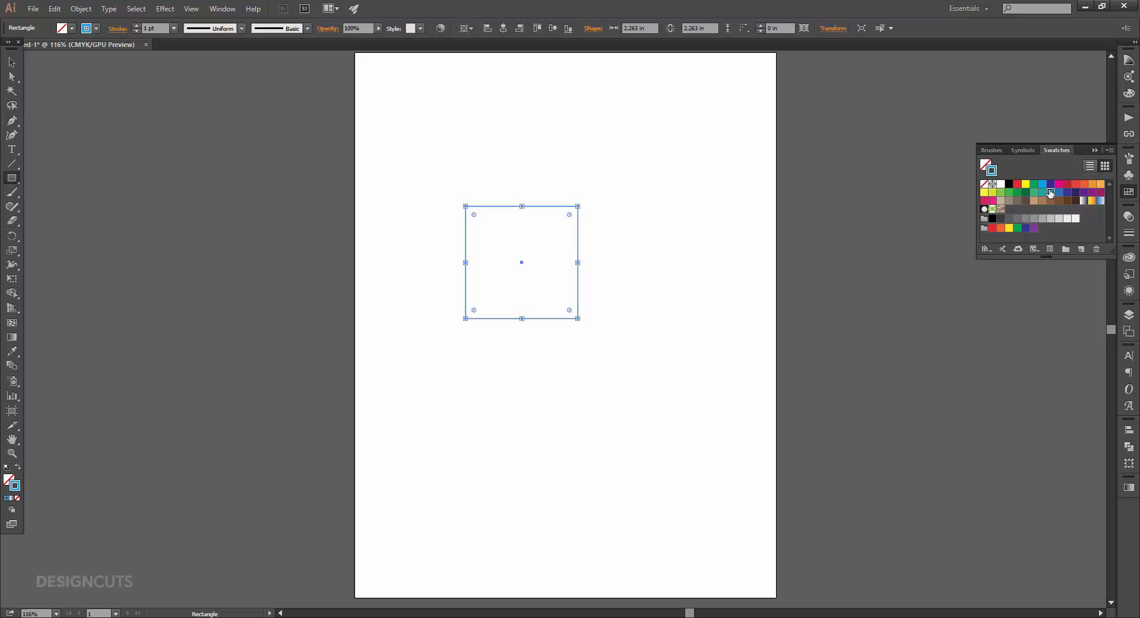
- Set the square's stroke to 5 pt with round joins and the variable width profile that has two bulges
{"action": "left_click", "coordinate": [1130, 231]}
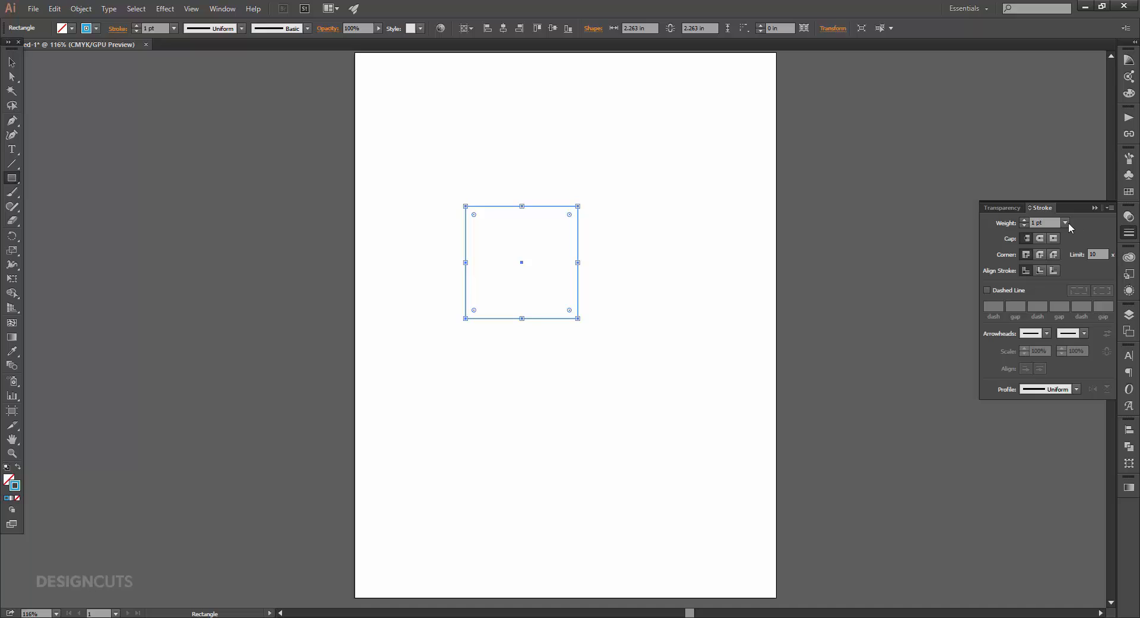
{"action": "left_click", "coordinate": [1024, 221]}
{"action": "left_click", "coordinate": [1024, 221]}
{"action": "left_click", "coordinate": [1024, 221]}
{"action": "left_click", "coordinate": [1025, 221]}
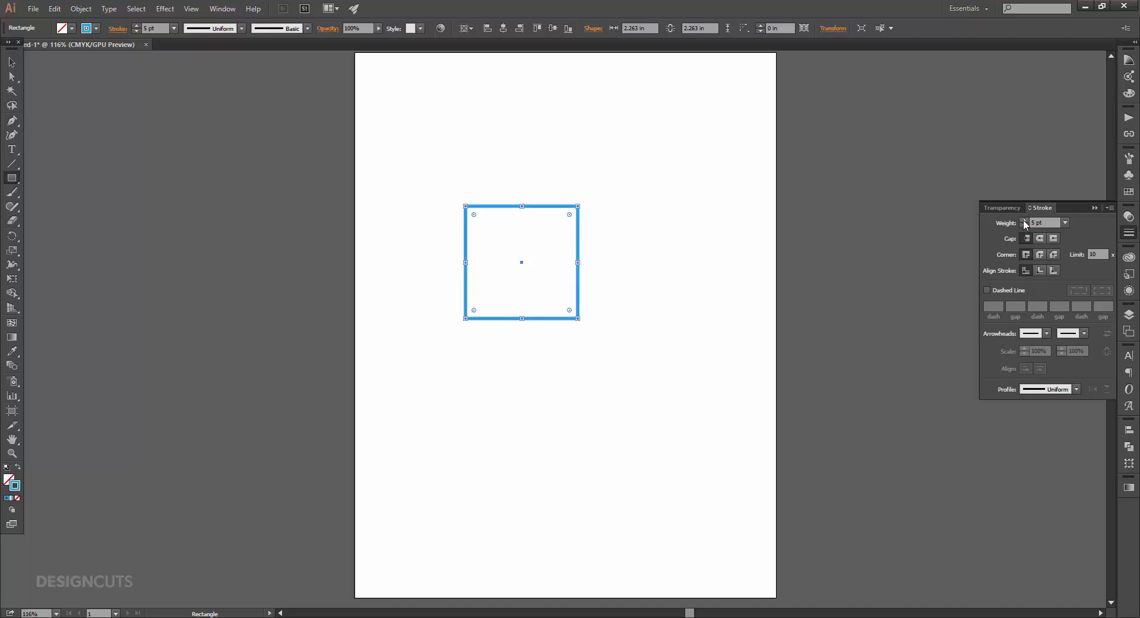
{"action": "left_click", "coordinate": [1039, 255]}
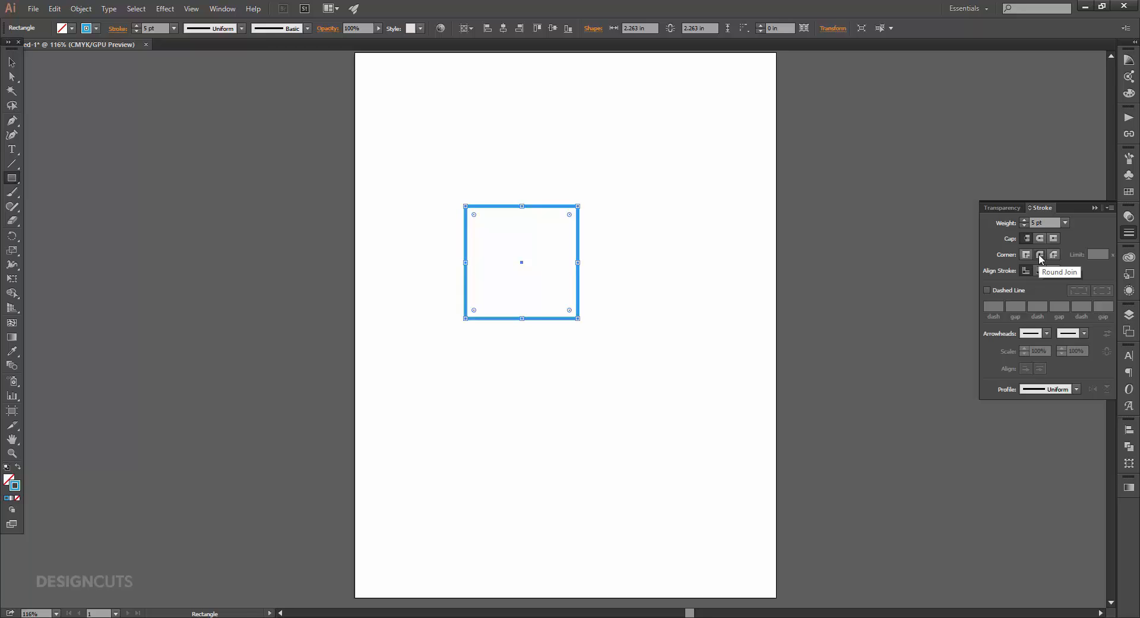
{"action": "left_click", "coordinate": [1075, 390]}
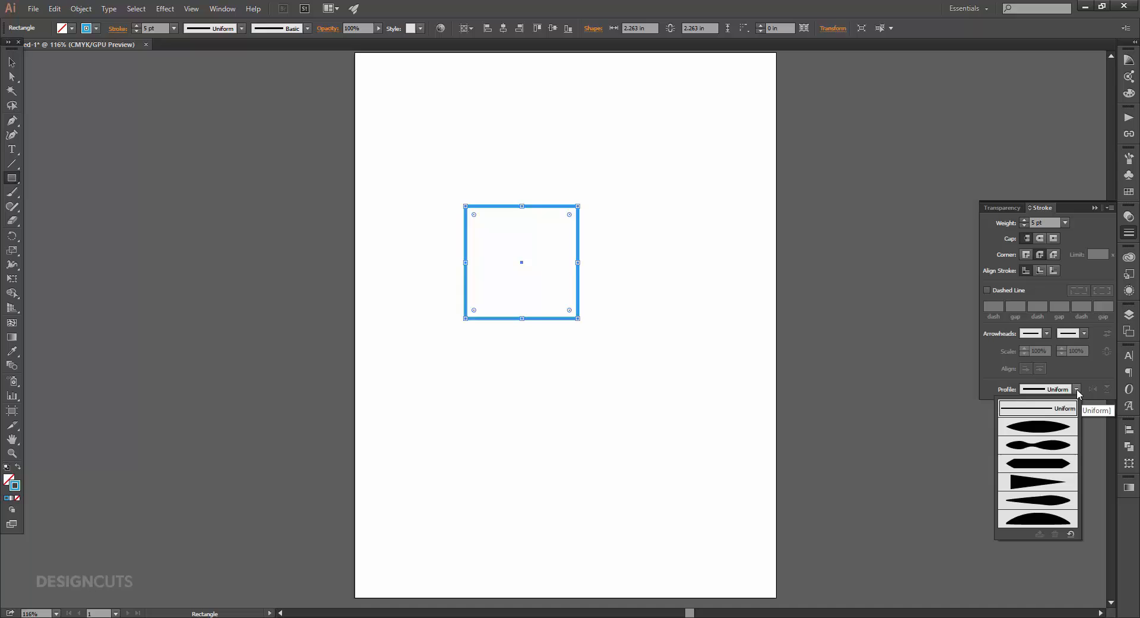
{"action": "left_click", "coordinate": [1063, 444]}
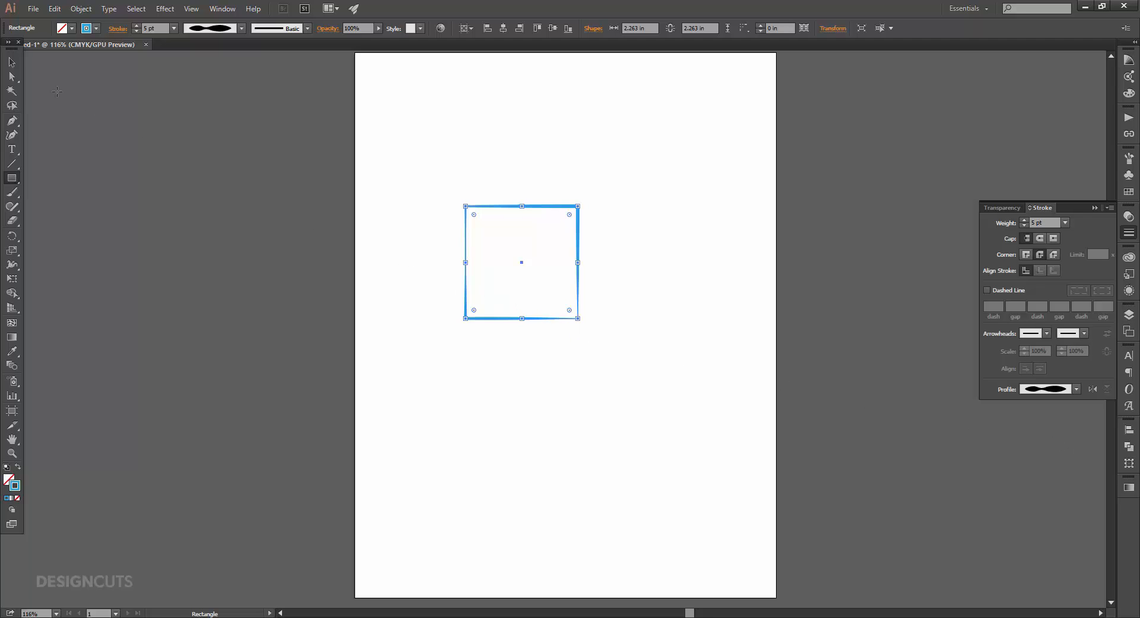
- Rotate the square 45 degrees into a diamond and delete its bottom anchor point to form a triangle
{"action": "left_click", "coordinate": [11, 63]}
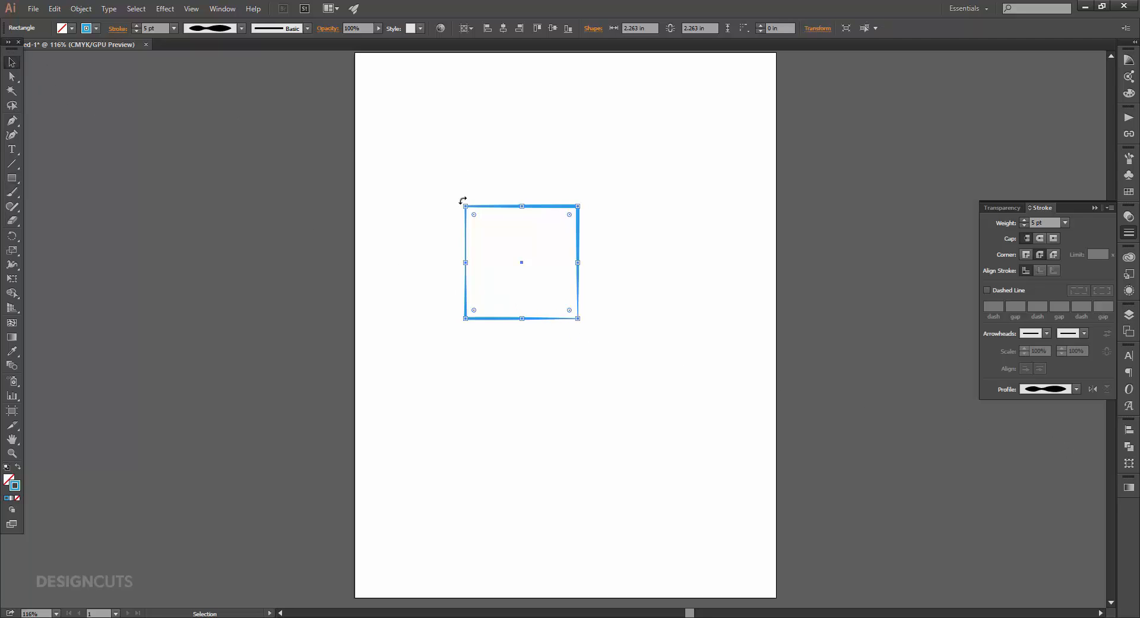
{"action": "left_click_drag", "start_coordinate": [462, 200], "coordinate": [517, 171]}
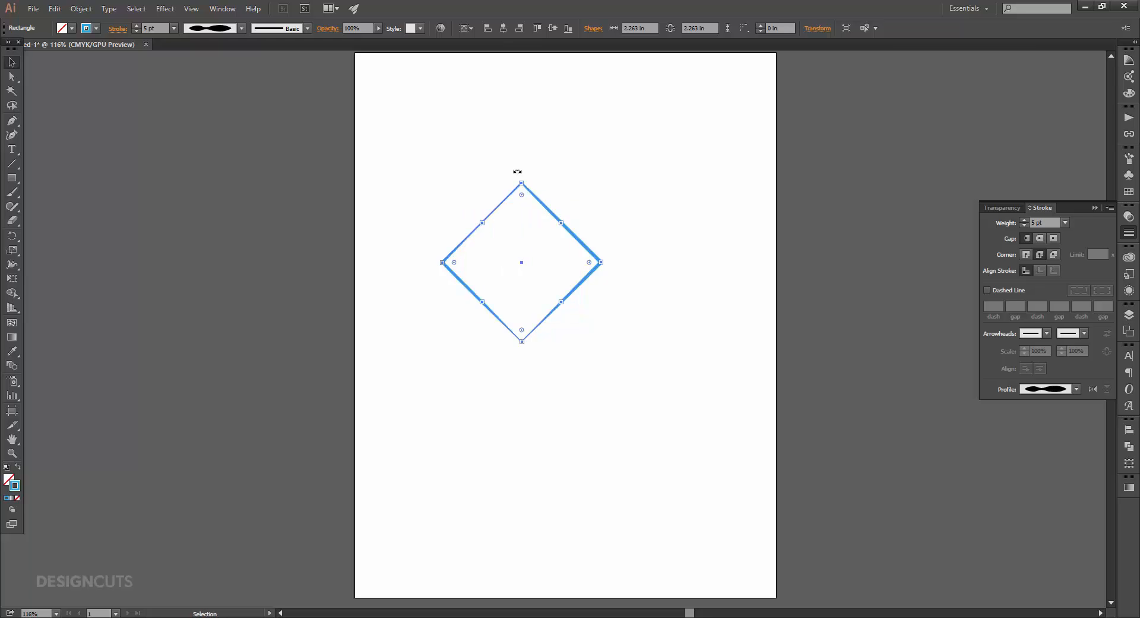
{"action": "left_click", "coordinate": [19, 123]}
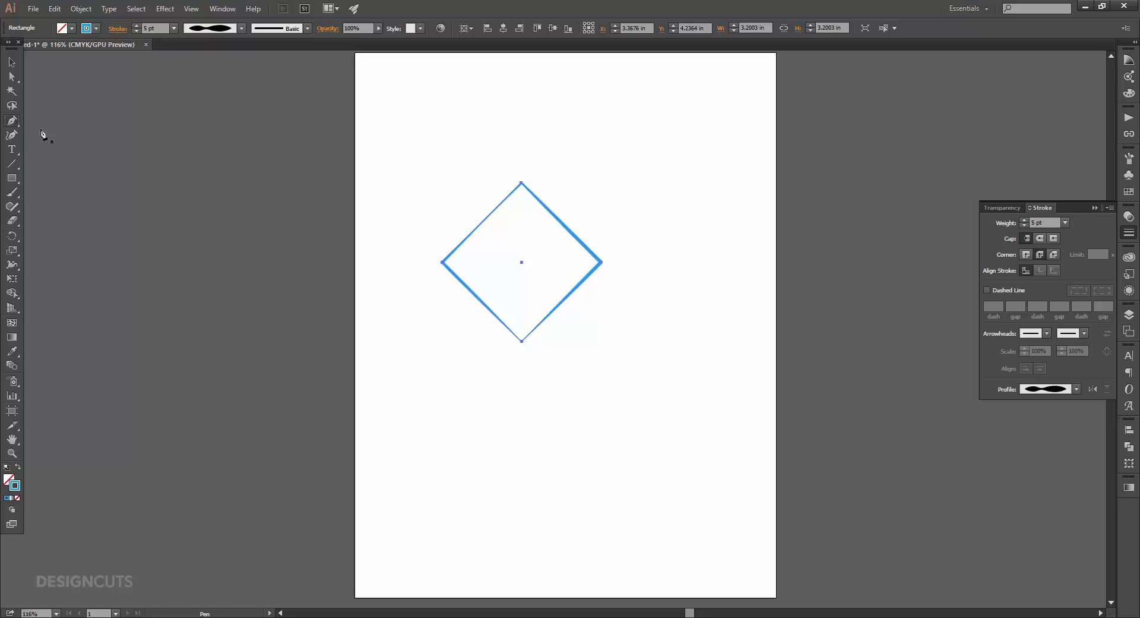
{"action": "left_click", "coordinate": [521, 342]}
- Move the triangle's top anchor point straight up to a Y position of about 0.55 in, making the shape taller
{"action": "key", "text": "a"}
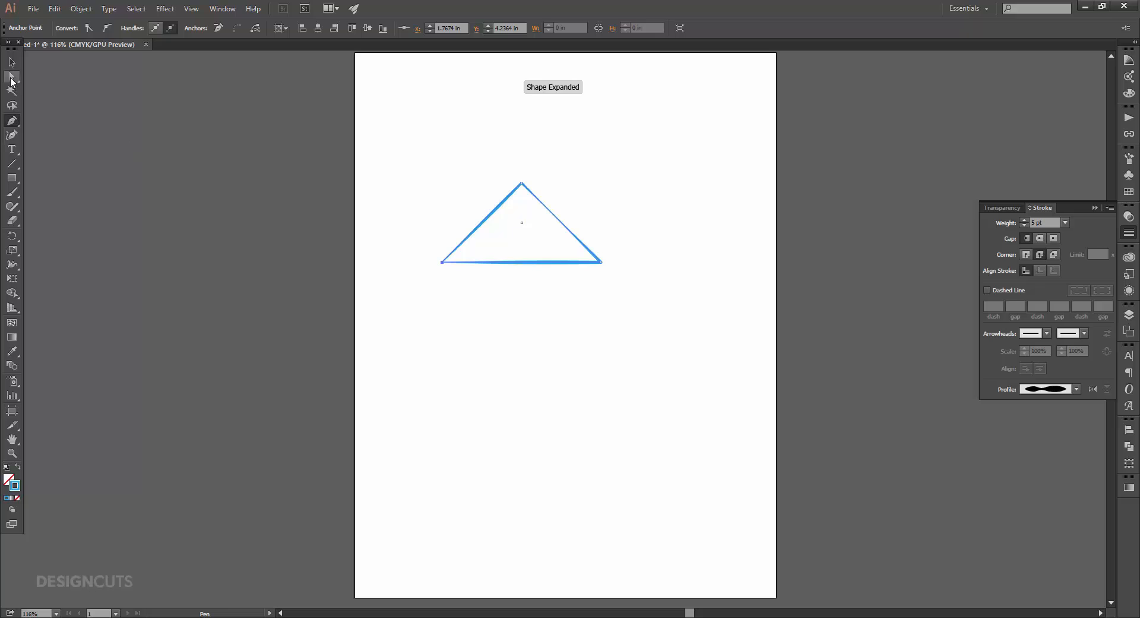
{"action": "left_click", "coordinate": [521, 183]}
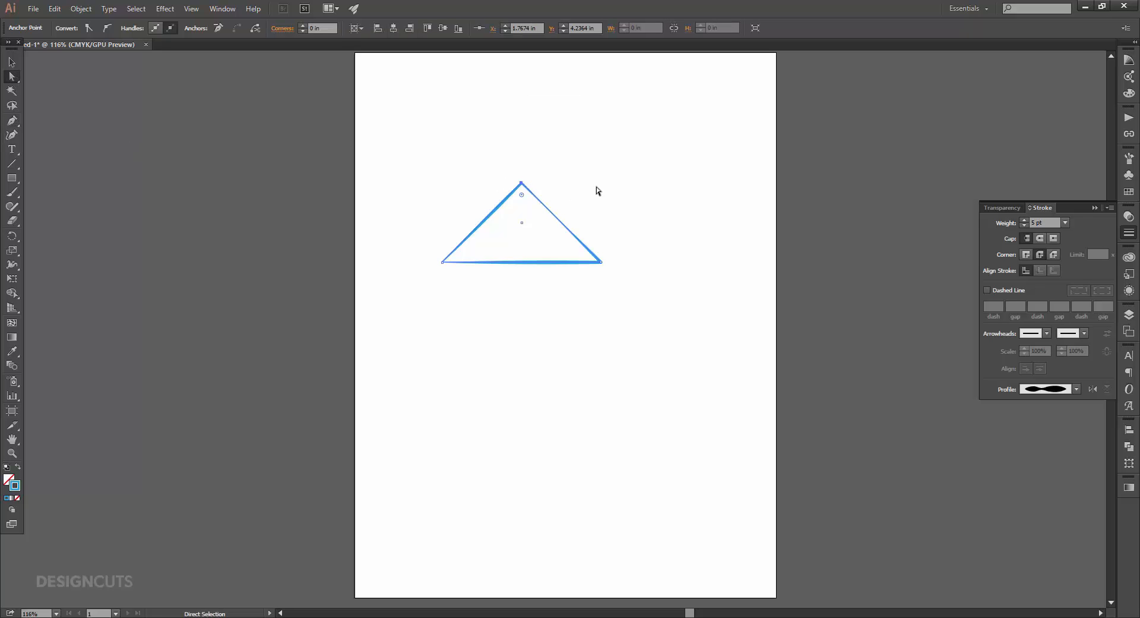
{"action": "key", "text": "shift+Up"}
{"action": "key", "text": "shift+Up"}
{"action": "key", "text": "shift+Up"}
{"action": "key", "text": "shift+Up"}
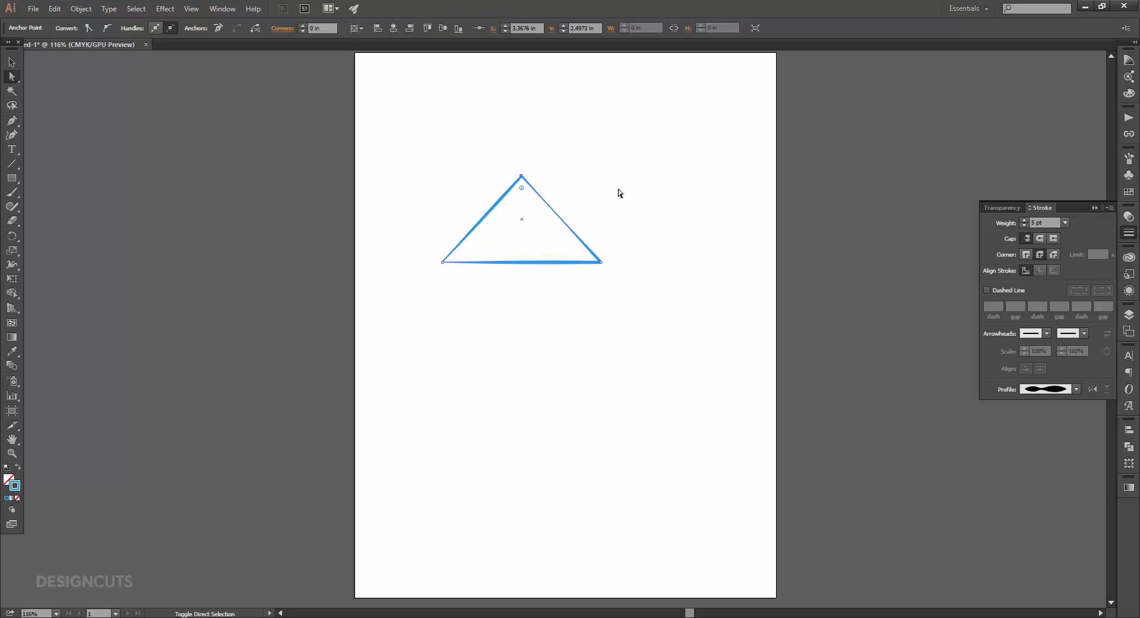
{"action": "key", "text": "shift+Up"}
{"action": "key", "text": "shift+Up"}
{"action": "key", "text": "shift+Up"}
{"action": "key", "text": "shift+Up"}
{"action": "key", "text": "shift+Up"}
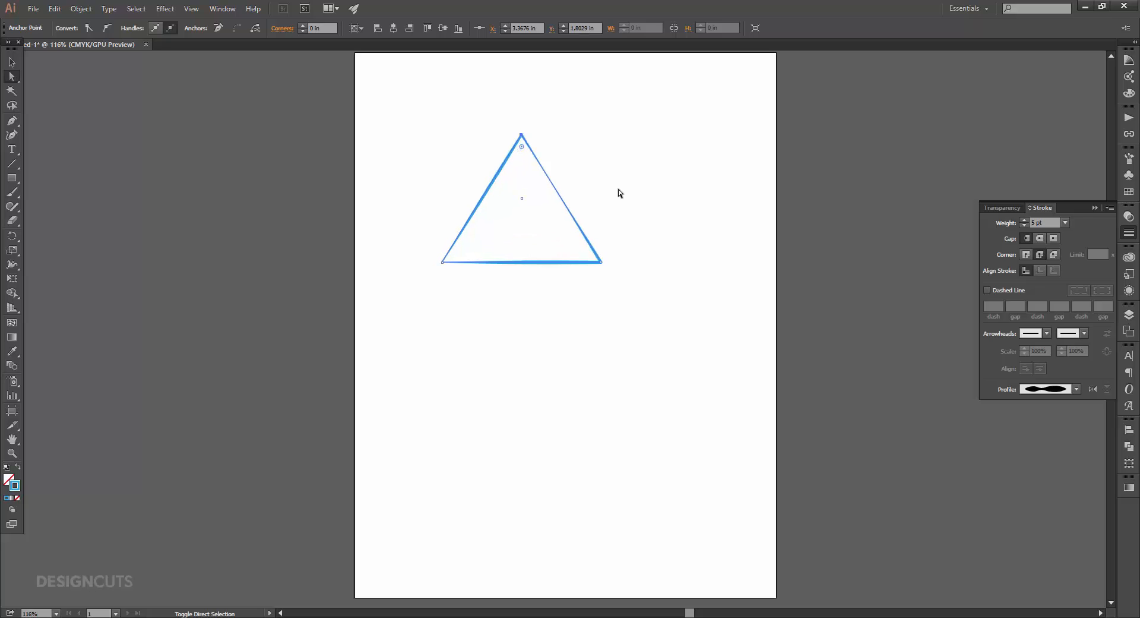
{"action": "key", "text": "shift+Up"}
{"action": "key", "text": "shift+Up"}
{"action": "key", "text": "shift+Up"}
{"action": "key", "text": "shift+Up"}
{"action": "key", "text": "shift+Up"}
{"action": "key", "text": "shift+Up"}
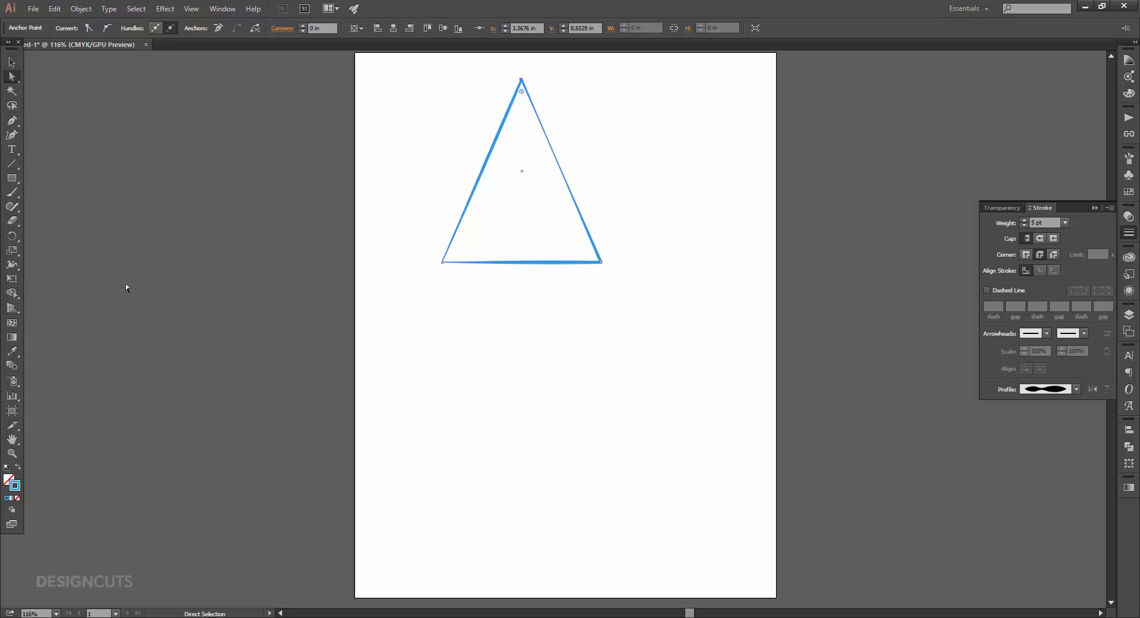
- Convert the triangle's three corner anchors to smooth points with short handles, giving it softly rounded corners and slightly bowed sides
{"action": "left_click", "coordinate": [11, 453]}
{"action": "left_click_drag", "start_coordinate": [517, 153], "coordinate": [595, 222]}
{"action": "scroll", "coordinate": [635, 244], "scroll_direction": "up", "scroll_amount": 6}
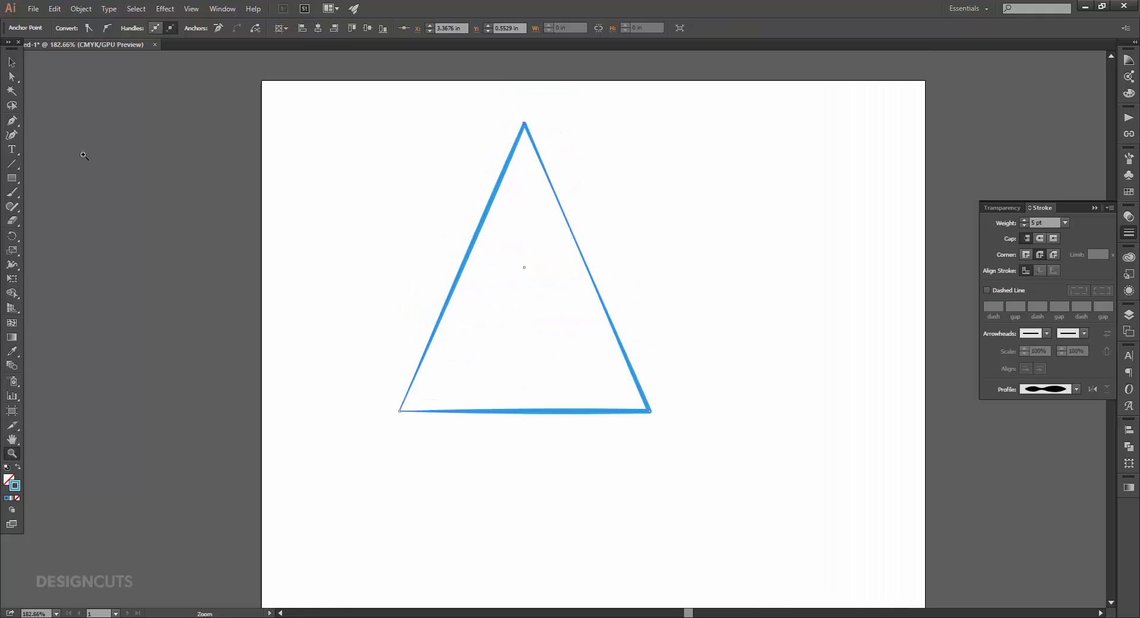
{"action": "left_click", "coordinate": [12, 120]}
{"action": "left_click_drag", "start_coordinate": [524, 124], "coordinate": [541, 125]}
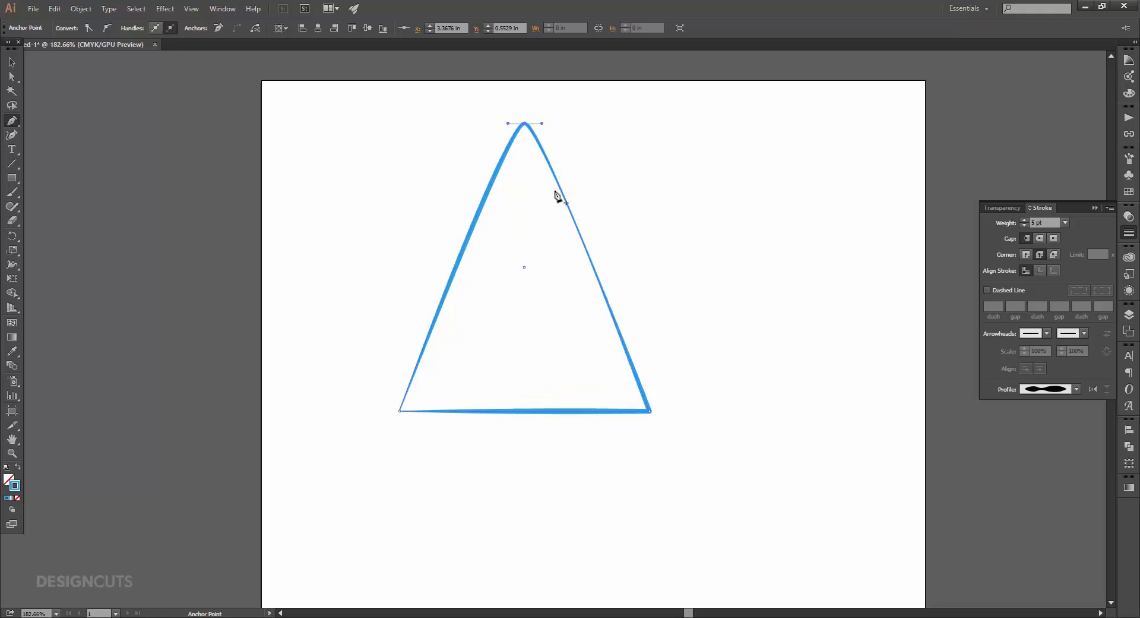
{"action": "left_click_drag", "start_coordinate": [650, 411], "coordinate": [644, 421]}
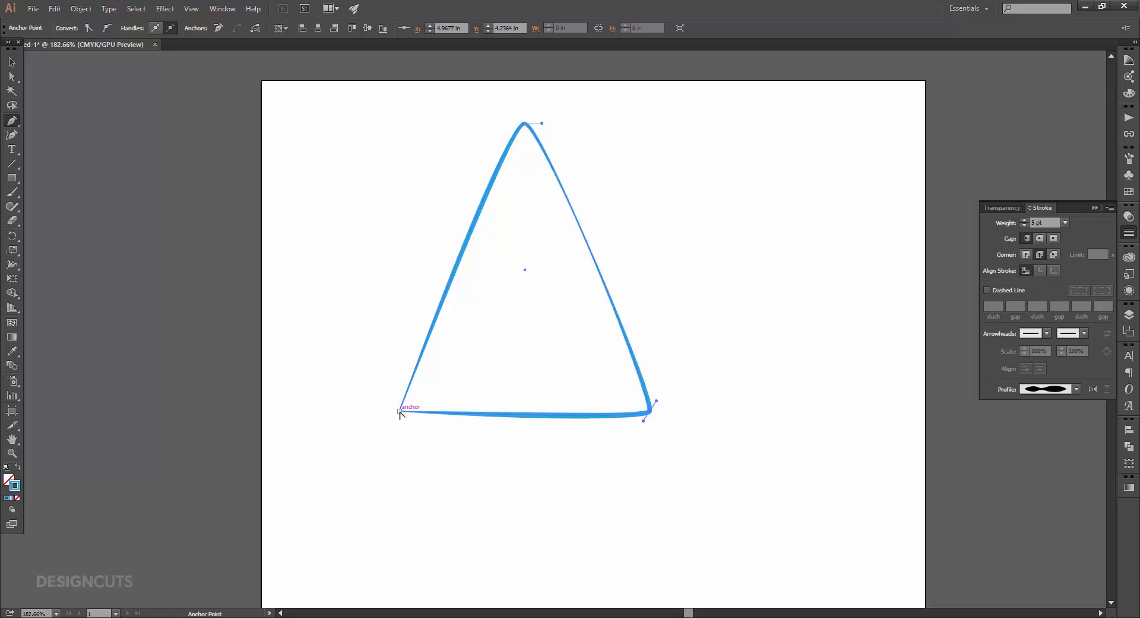
{"action": "mouse_move", "coordinate": [399, 410]}
{"action": "left_mouse_down"}
{"action": "mouse_move", "coordinate": [402, 421]}
{"action": "mouse_move", "coordinate": [393, 402]}
{"action": "left_mouse_up"}
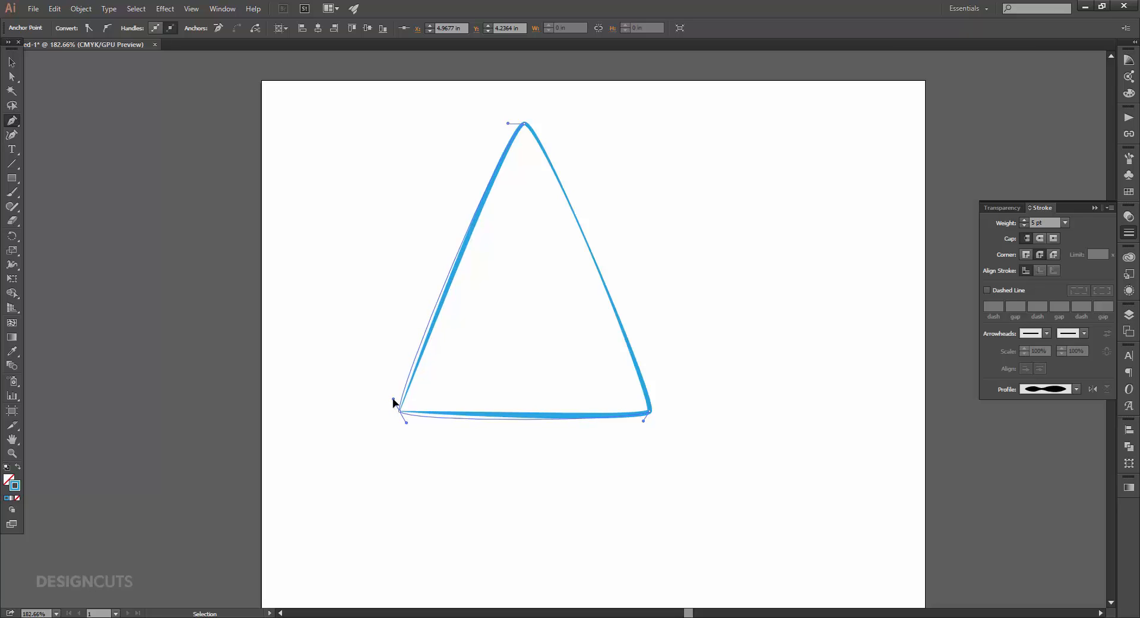
{"action": "left_click_drag", "start_coordinate": [393, 402], "coordinate": [393, 402]}
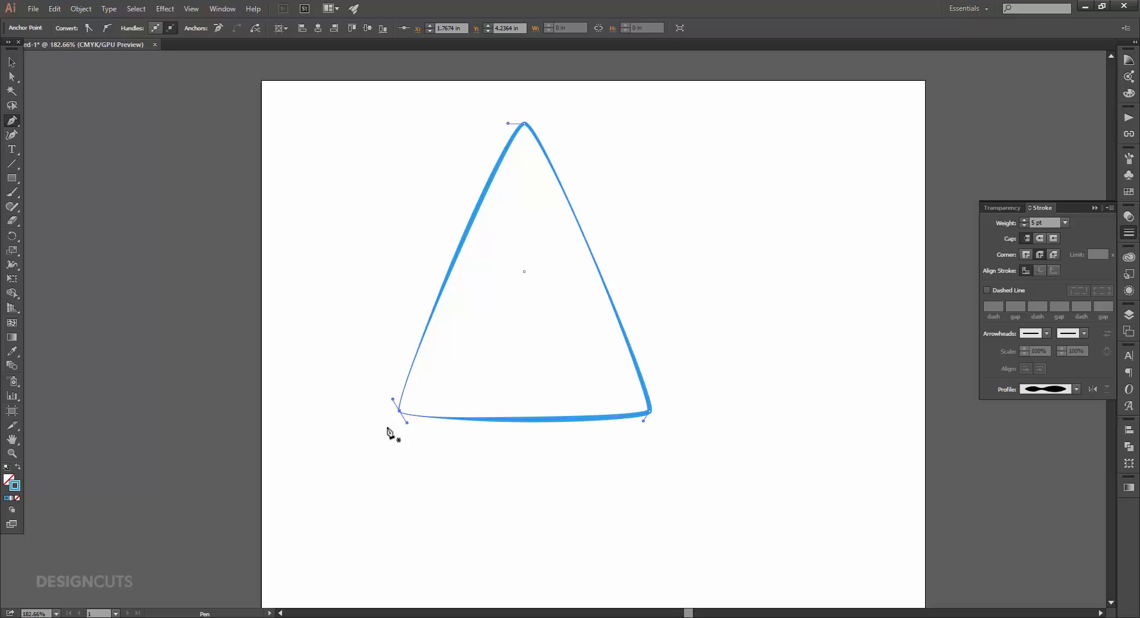
- Duplicate the rounded triangle in place and rotate one copy about 45 degrees clockwise, keeping the original upright
{"action": "key", "text": "v"}
{"action": "left_click", "coordinate": [463, 180]}
{"action": "left_click", "coordinate": [492, 186]}
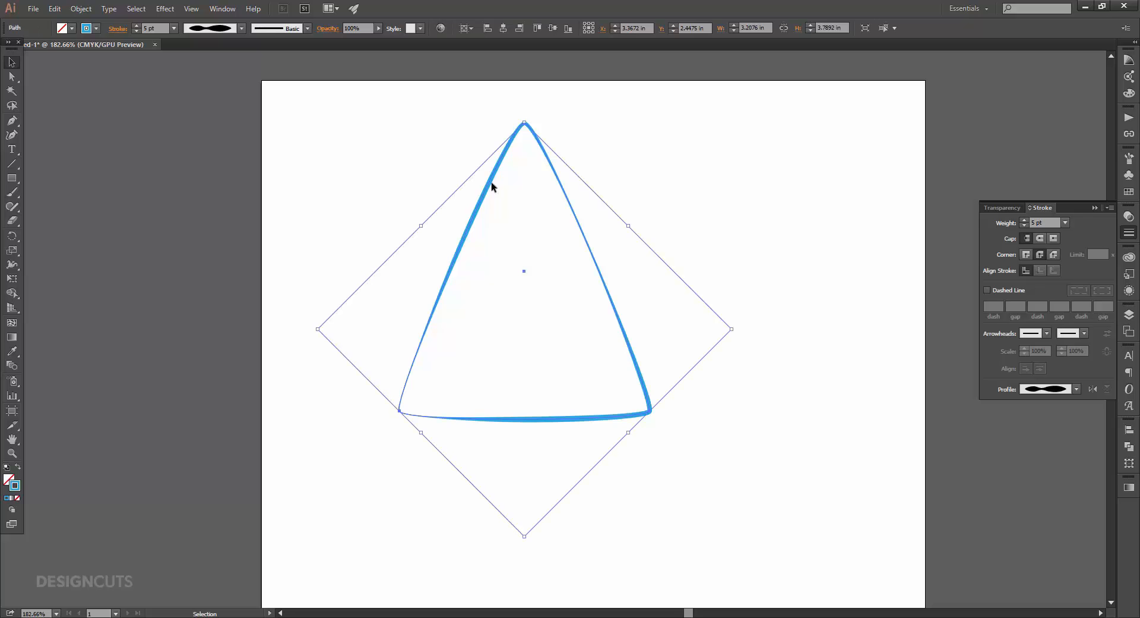
{"action": "key", "text": "a"}
{"action": "key", "text": "v"}
{"action": "left_click", "coordinate": [458, 188]}
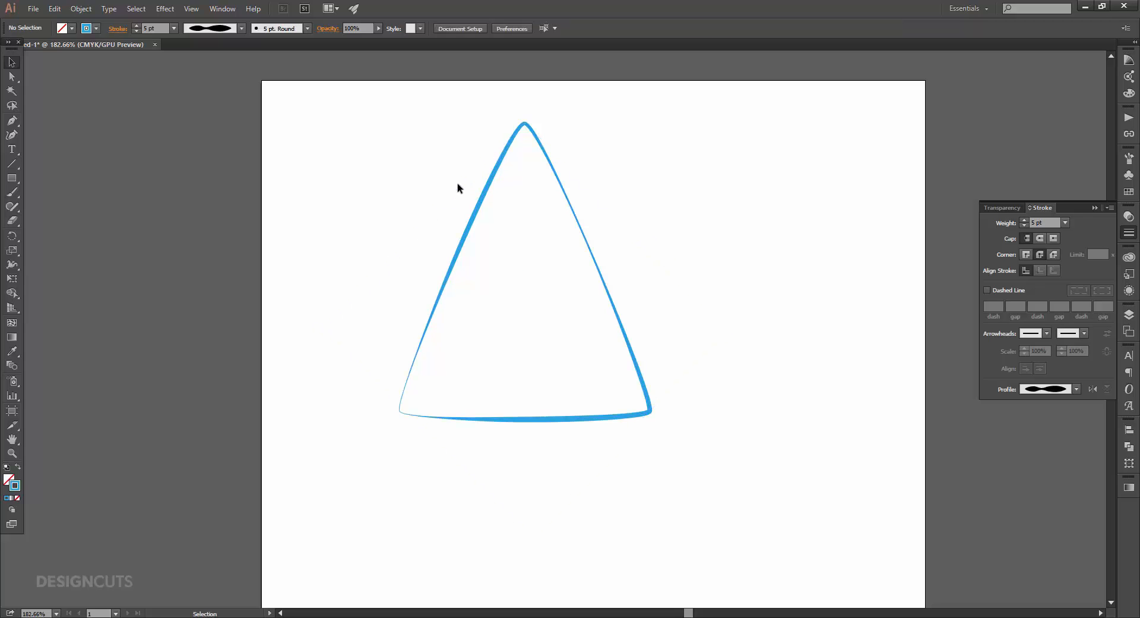
{"action": "key", "text": "ctrl+a"}
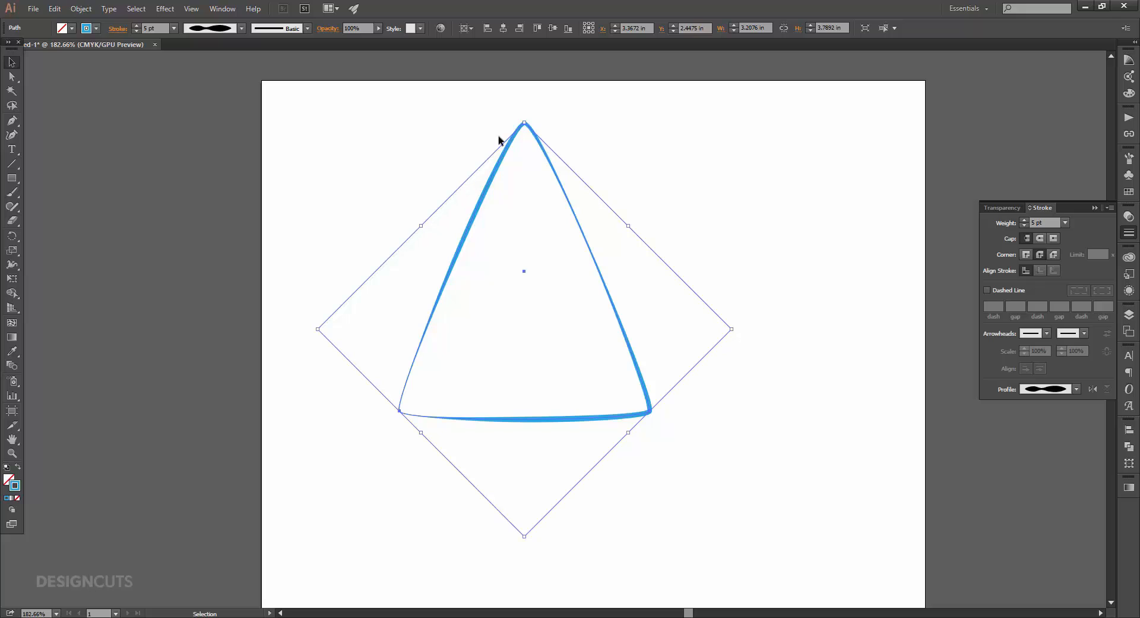
{"action": "left_click_drag", "start_coordinate": [525, 118], "coordinate": [673, 197]}
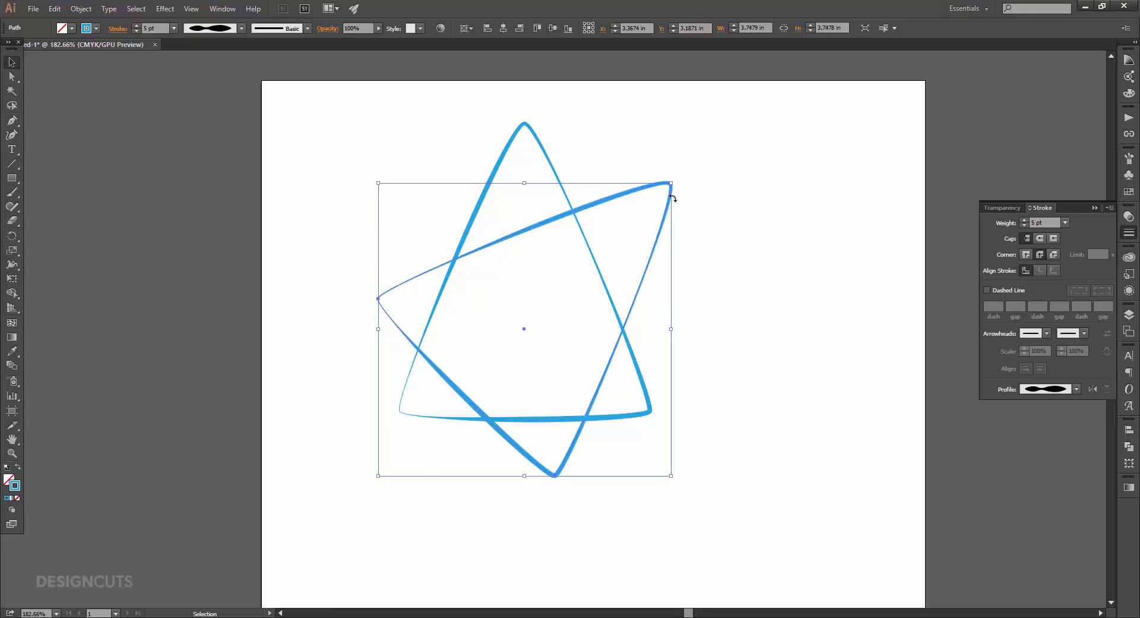
- Add two more copies of the upright triangle, rotated about 65 and 85 degrees clockwise around the same centre
{"action": "key", "text": "ctrl+f"}
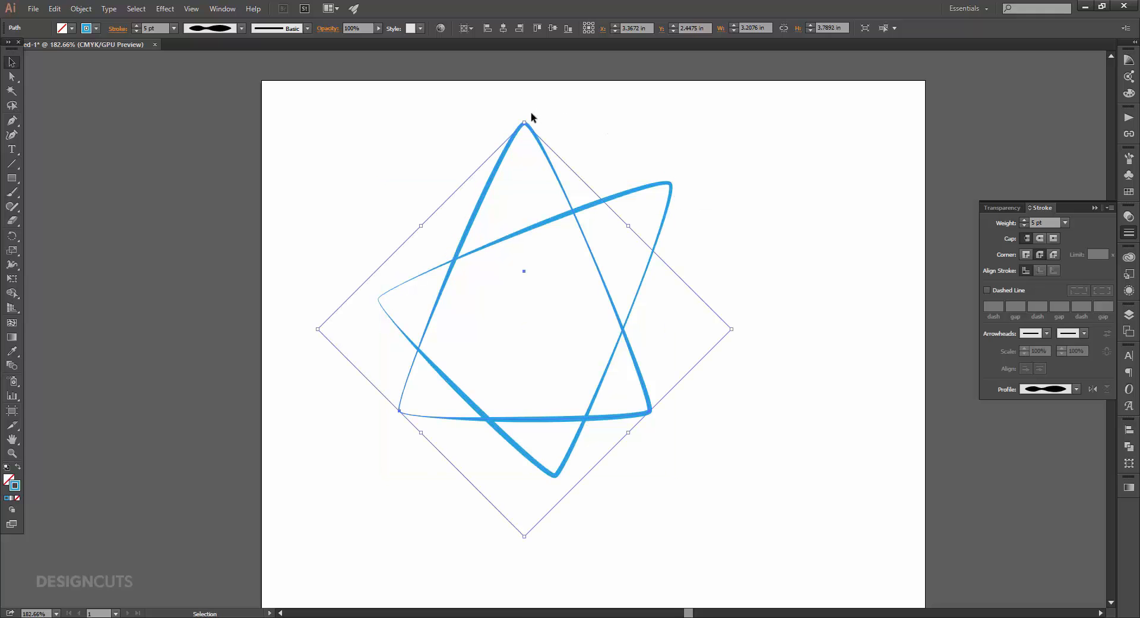
{"action": "left_click_drag", "start_coordinate": [526, 118], "coordinate": [712, 243]}
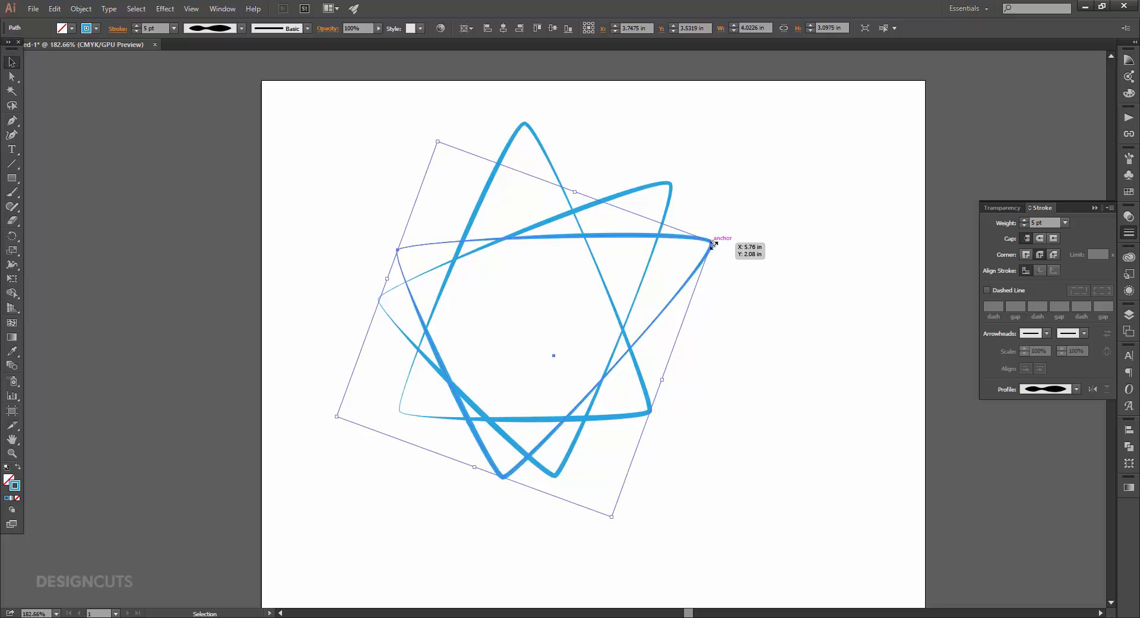
{"action": "key", "text": "a"}
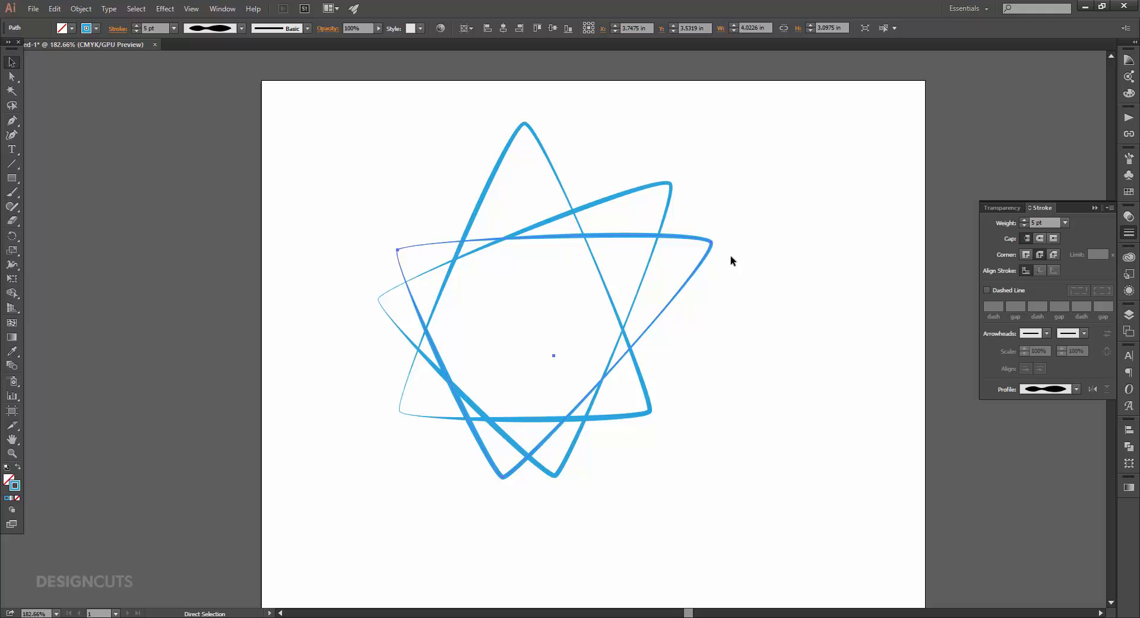
{"action": "key", "text": "v"}
{"action": "left_click_drag", "start_coordinate": [526, 118], "coordinate": [740, 315]}
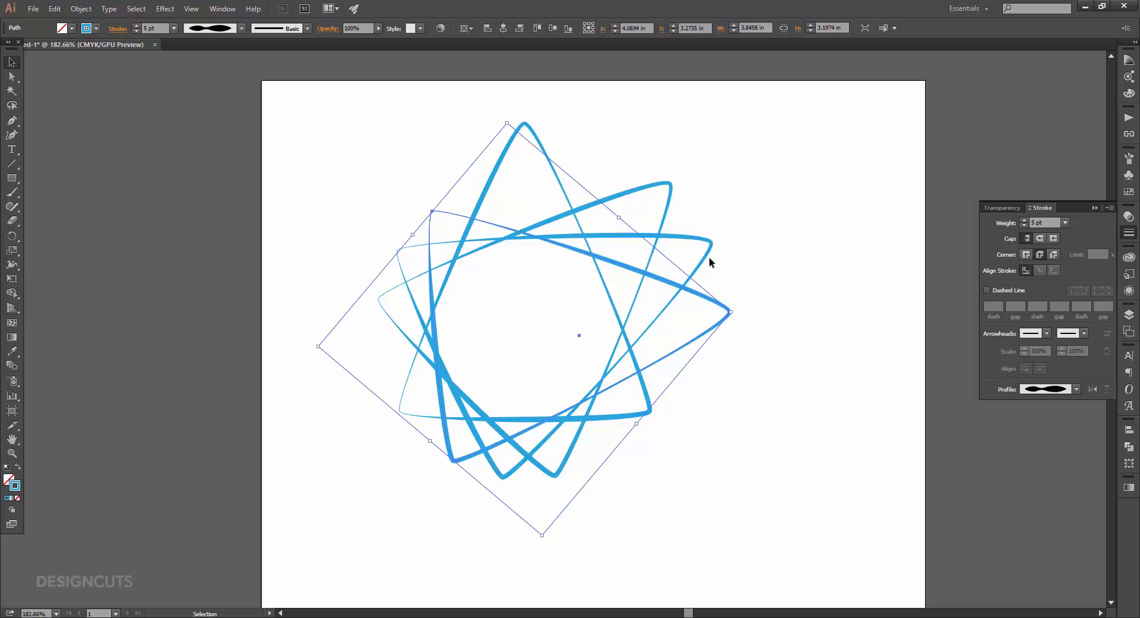
- Recolour the stroke of the triangle copy rotated 45 degrees to C 40, M 0
{"action": "left_click", "coordinate": [631, 191]}
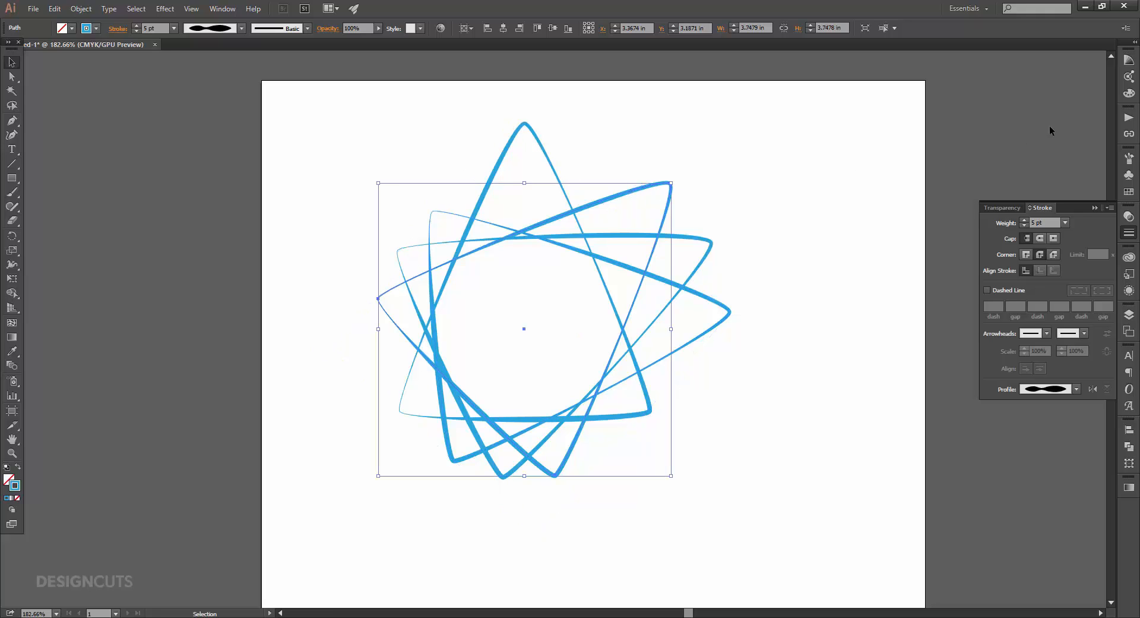
{"action": "left_click", "coordinate": [1129, 93]}
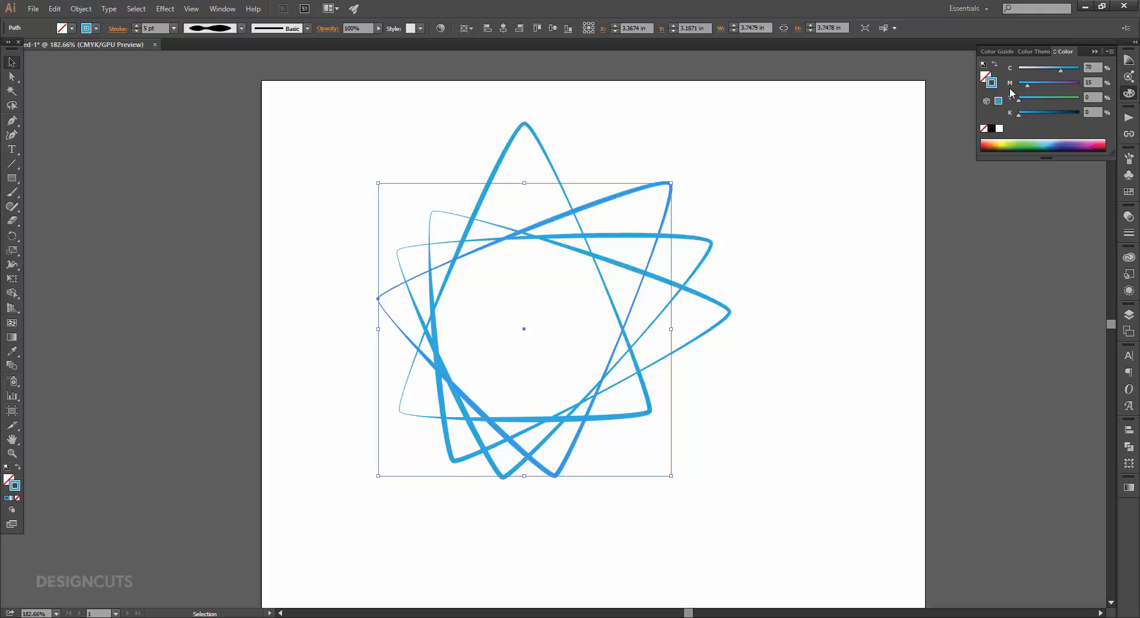
{"action": "left_click", "coordinate": [1092, 67]}
{"action": "key", "text": "Tab"}
{"action": "type", "text": "0"}
{"action": "key", "text": "Tab"}
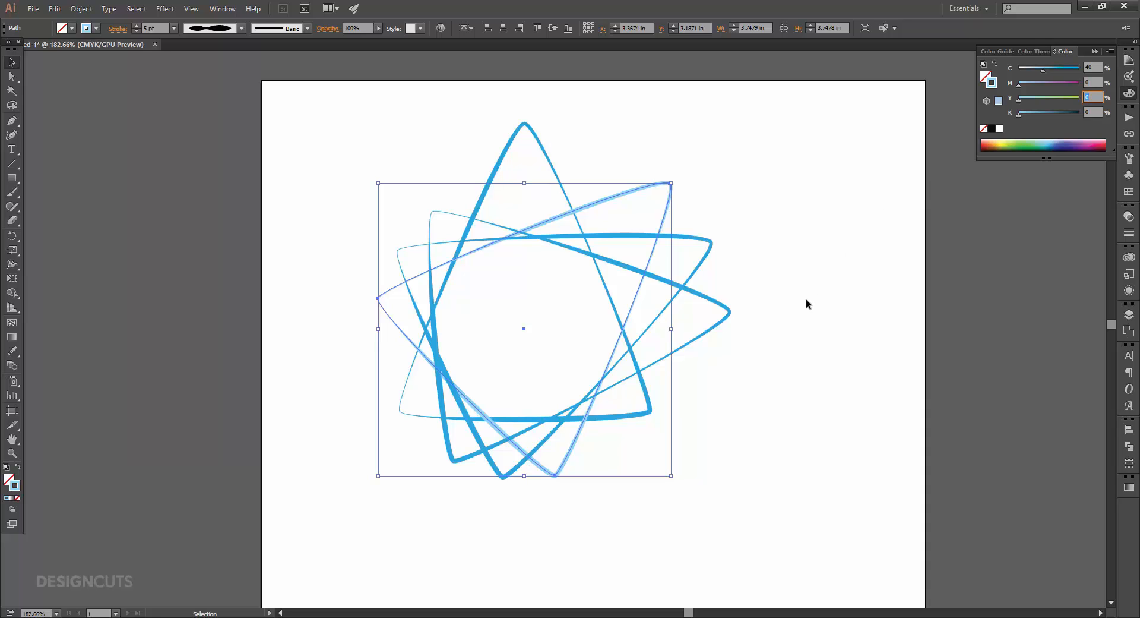
- Recolour the stroke of the triangle copy rotated furthest clockwise to C 20, M 0
{"action": "left_click", "coordinate": [730, 313]}
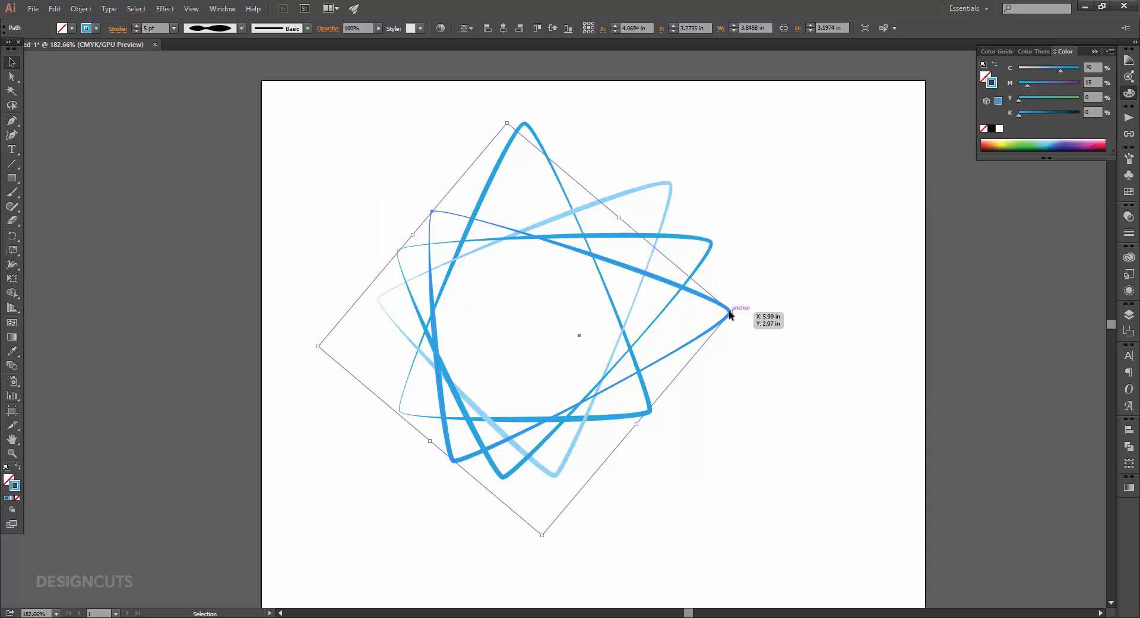
{"action": "left_click", "coordinate": [1092, 66]}
{"action": "type", "text": "20"}
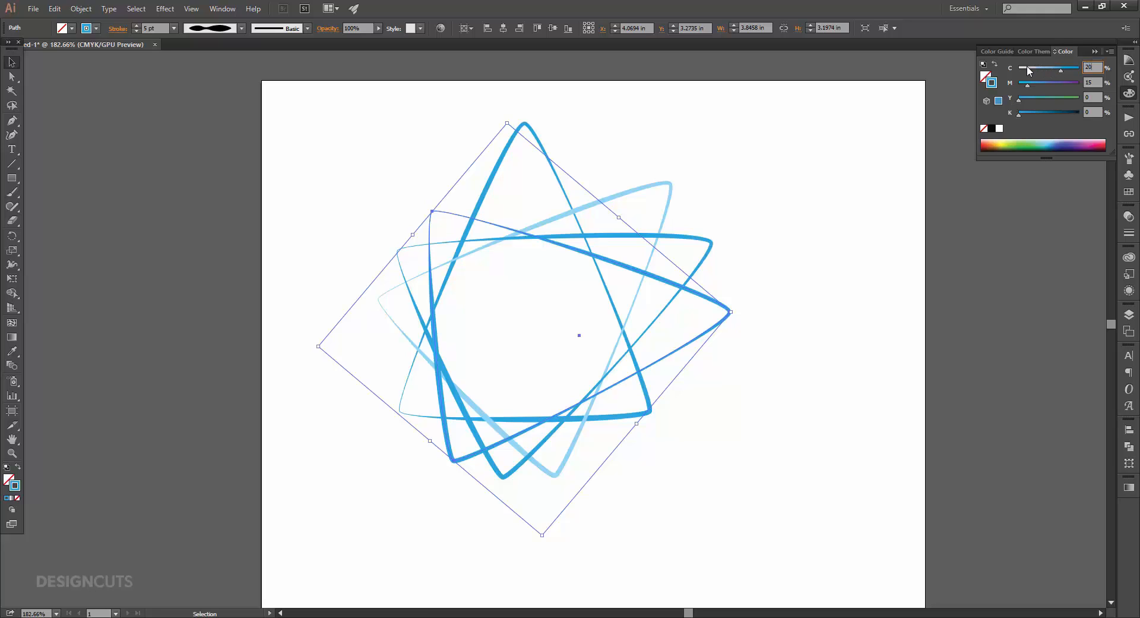
{"action": "key", "text": "Tab"}
{"action": "type", "text": "0"}
{"action": "key", "text": "Tab"}
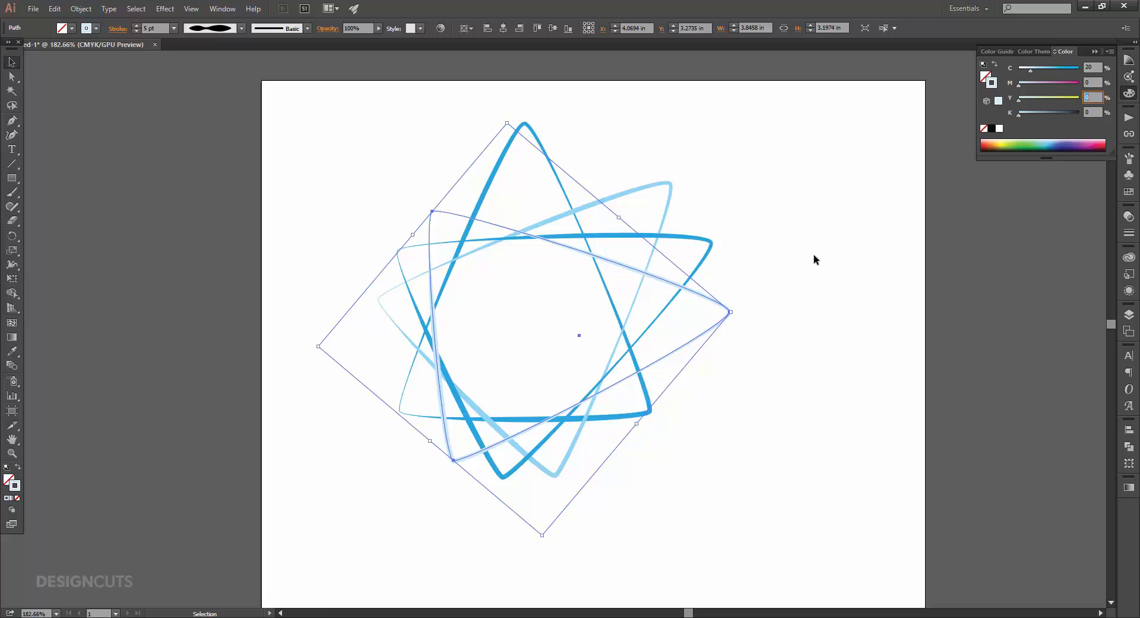
- Bring the dark blue triangle copy rotated about 65 degrees to the front of the stack
{"action": "left_click", "coordinate": [712, 252]}
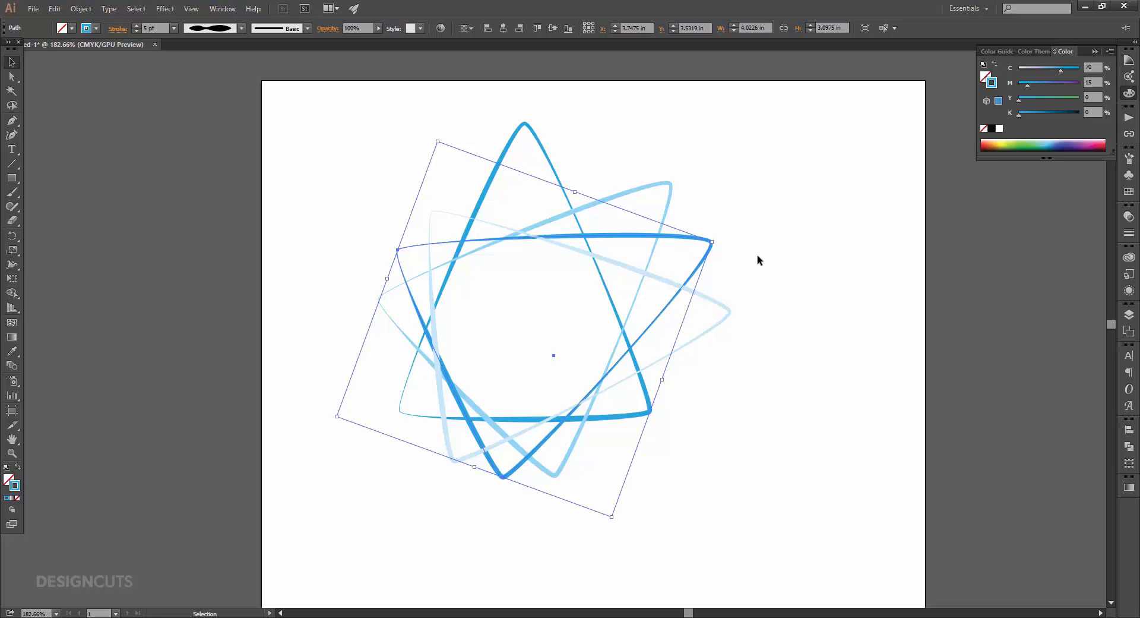
{"action": "left_click", "coordinate": [88, 9]}
{"action": "mouse_move", "coordinate": [92, 28]}
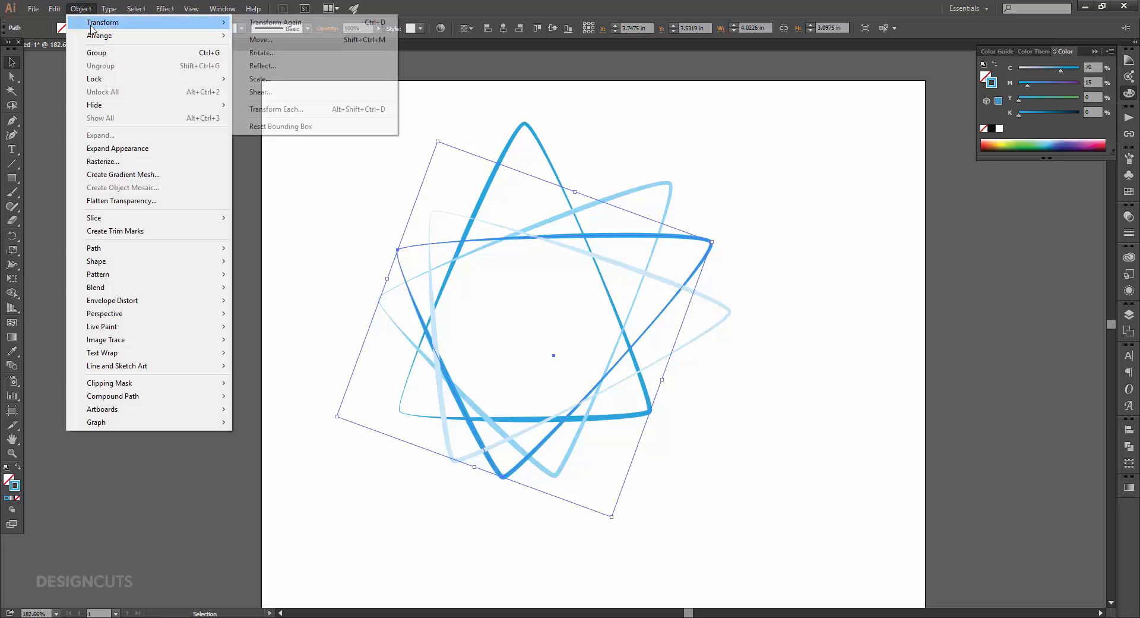
{"action": "left_click", "coordinate": [262, 35]}
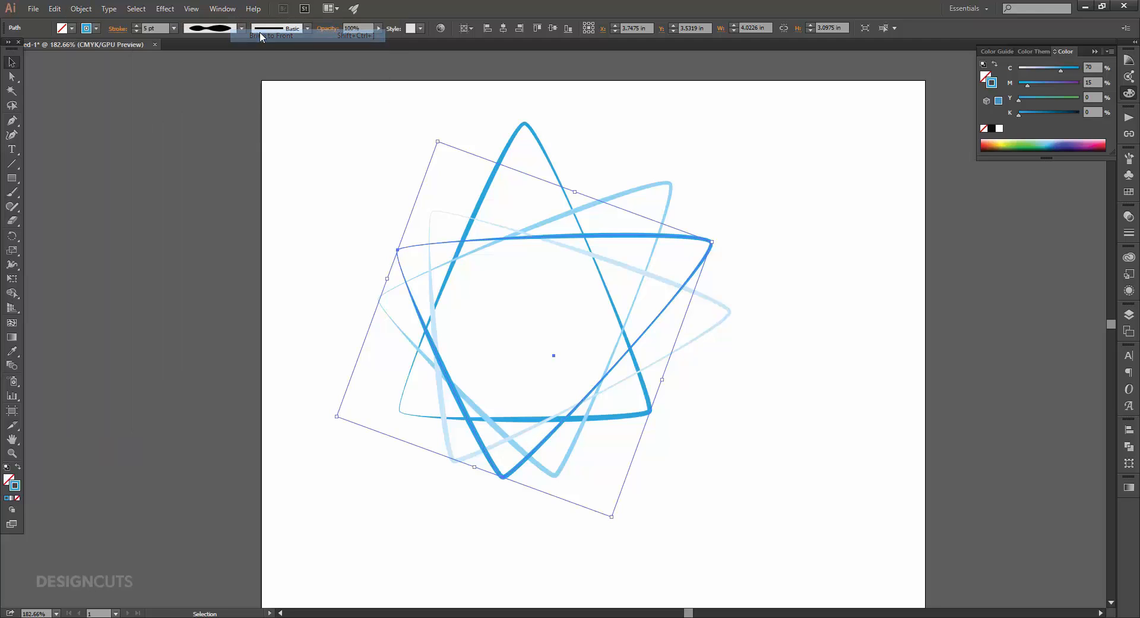
{"action": "left_click", "coordinate": [735, 222]}
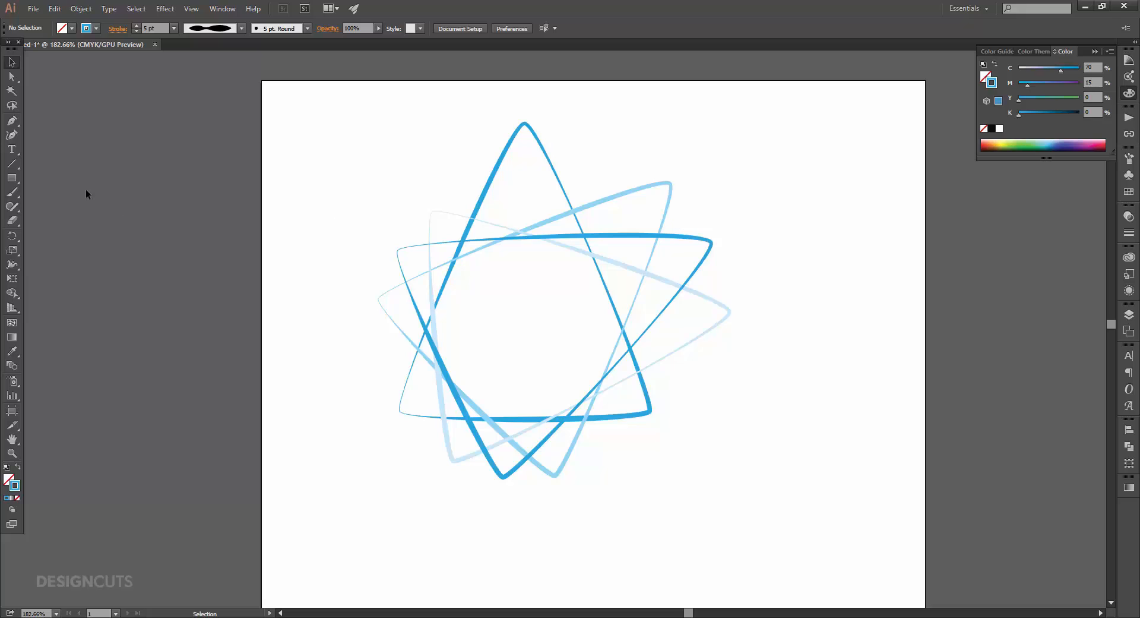
- Add the point text "biru" inside the ring of overlapping triangles
{"action": "left_click", "coordinate": [12, 150]}
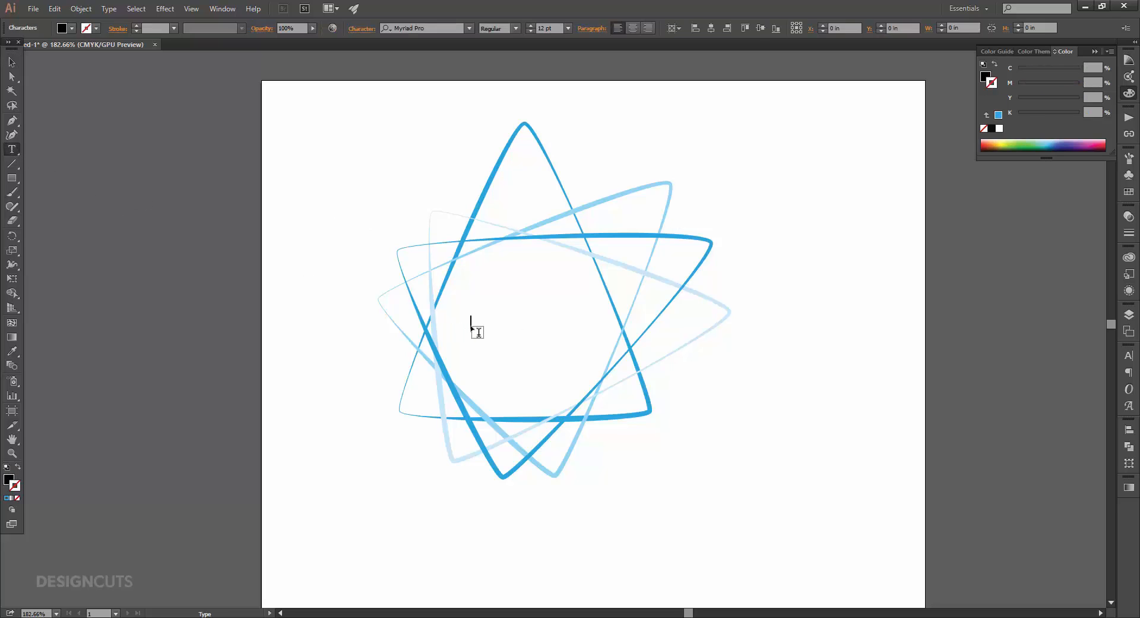
{"action": "type", "text": "biru"}
{"action": "left_click", "coordinate": [9, 69]}
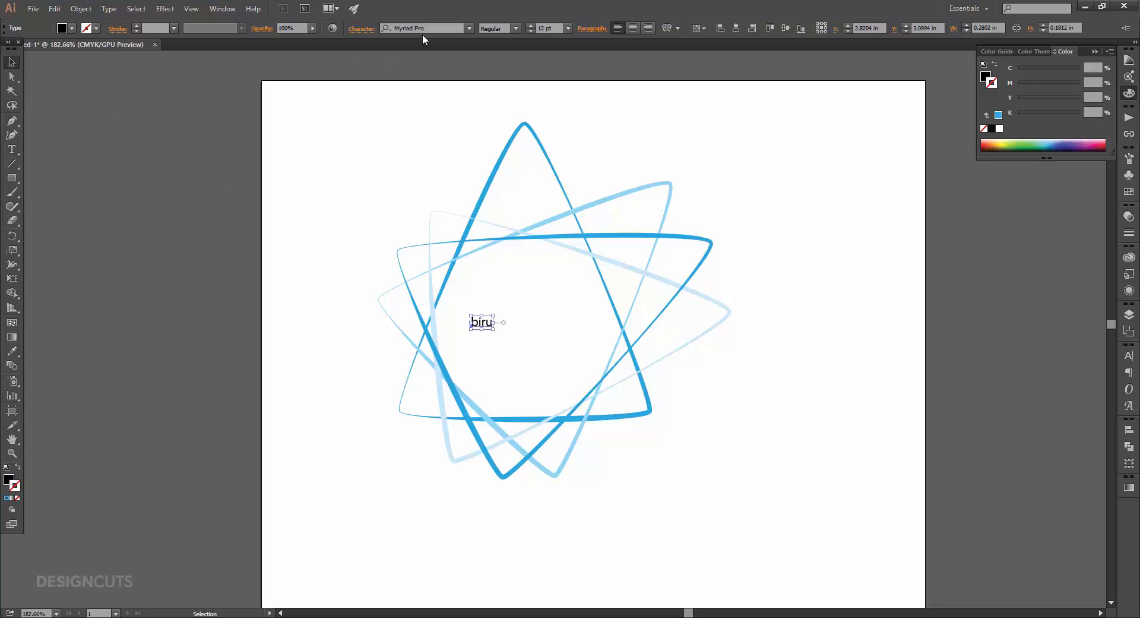
- Set the "biru" text in Hansom FY Regular at 68 pt
{"action": "left_click", "coordinate": [1129, 356]}
{"action": "left_click", "coordinate": [1039, 379]}
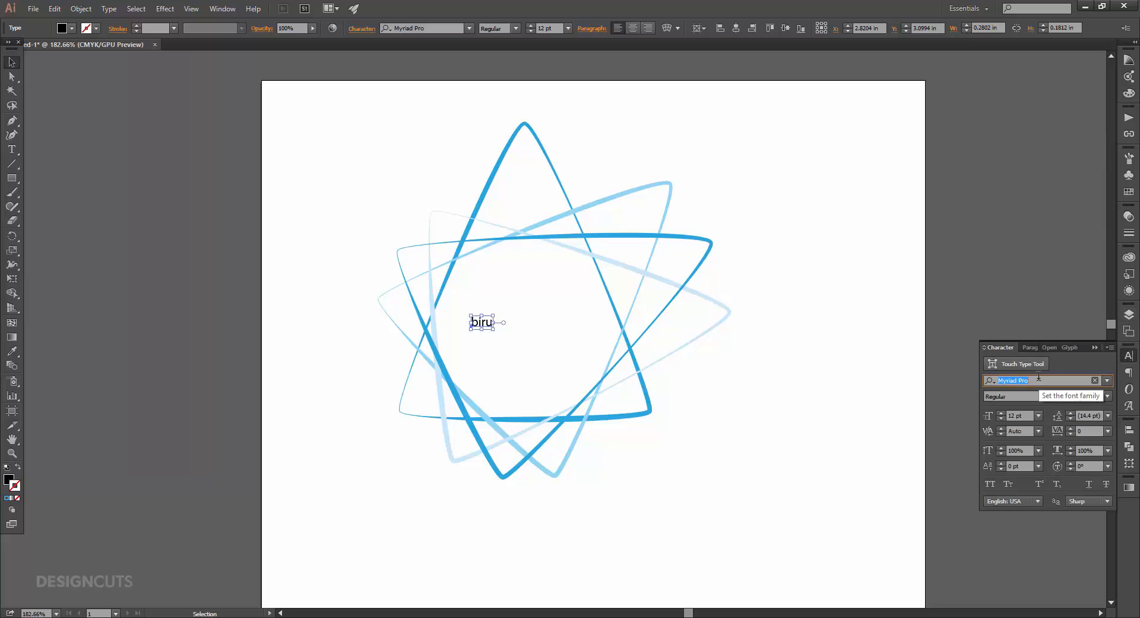
{"action": "type", "text": "han"}
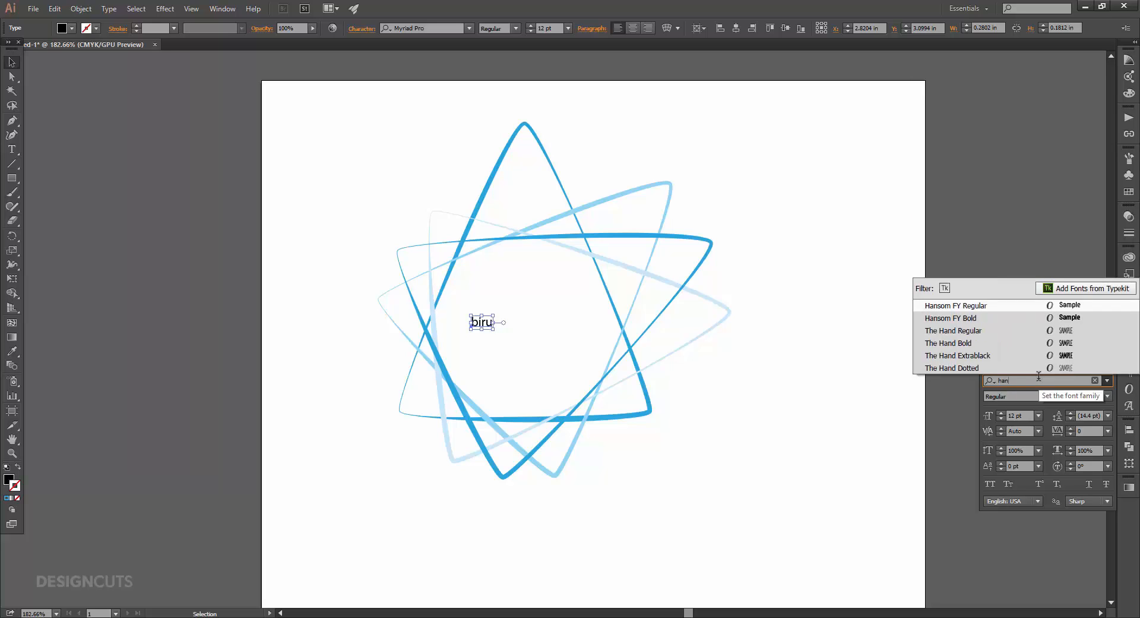
{"action": "left_click", "coordinate": [1003, 306]}
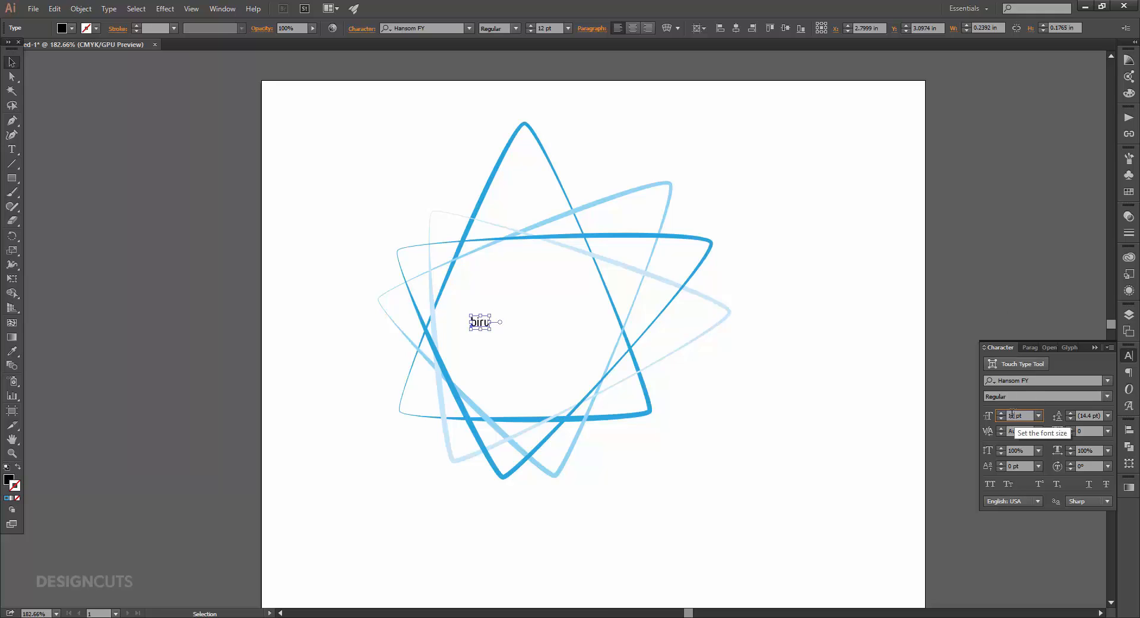
{"action": "left_click", "coordinate": [988, 415]}
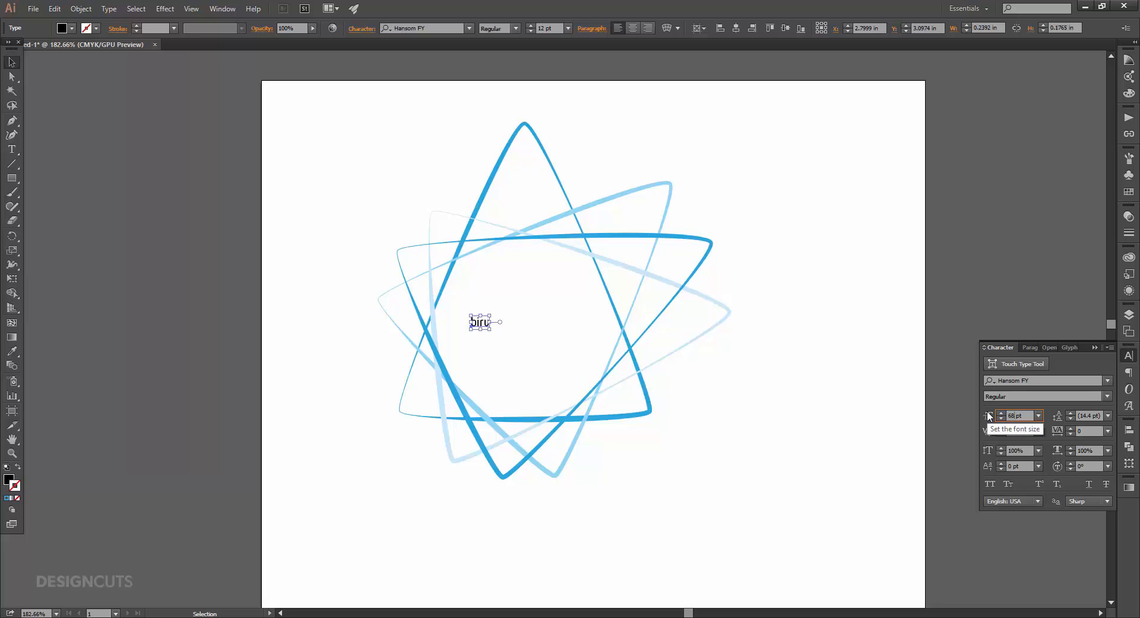
{"action": "type", "text": "68"}
{"action": "key", "text": "Return"}
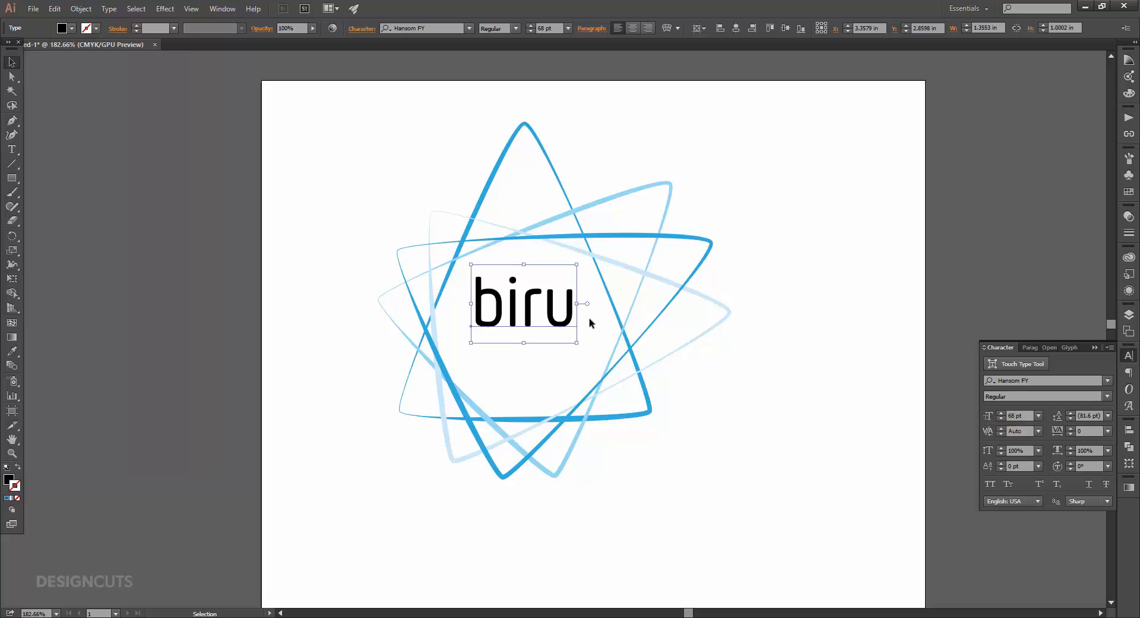
- Move the "biru" text to the centre of the triangles and nudge it to an X of 3.4125 in and a Y of 3.1322 in
{"action": "left_click_drag", "start_coordinate": [563, 330], "coordinate": [568, 350]}
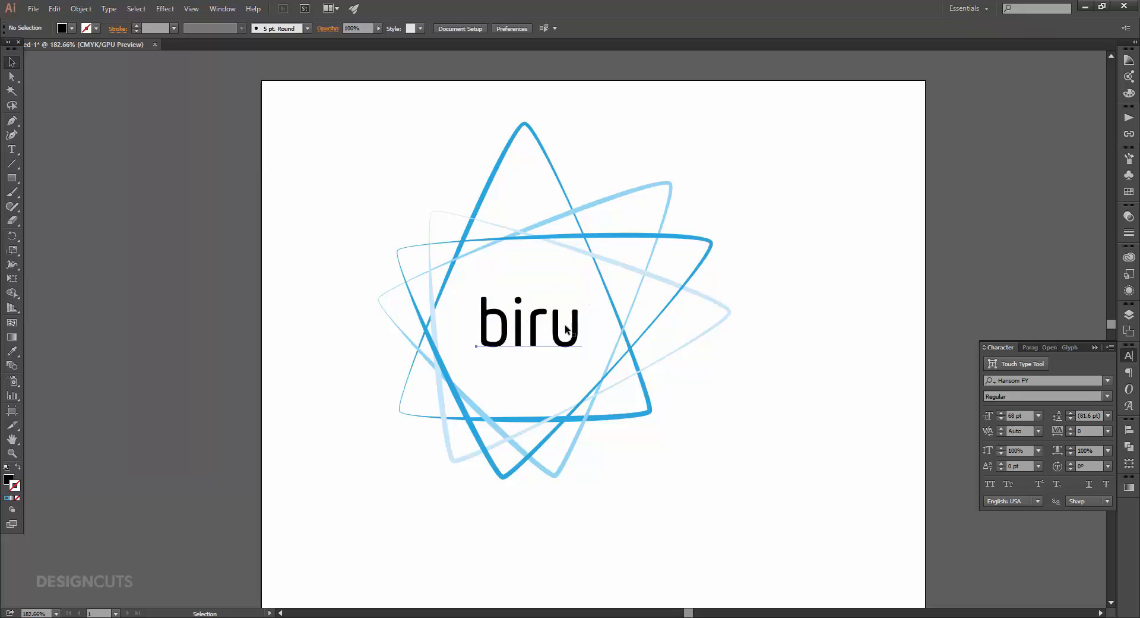
{"action": "key", "text": "Left"}
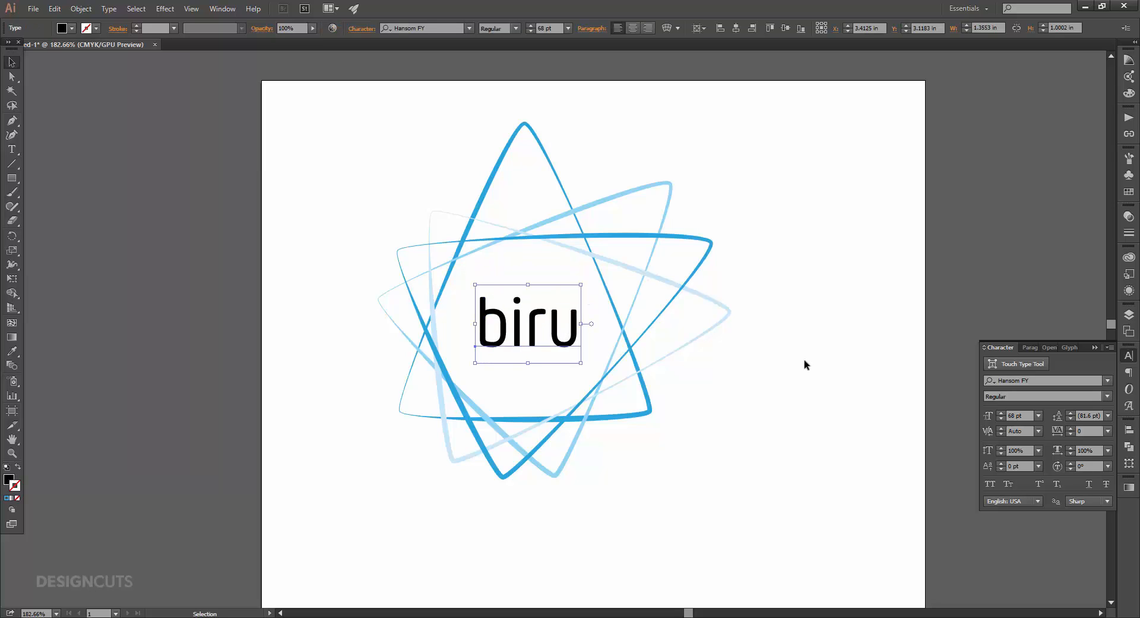
{"action": "key", "text": "Left"}
{"action": "key", "text": "Up"}
{"action": "left_click", "coordinate": [805, 364]}
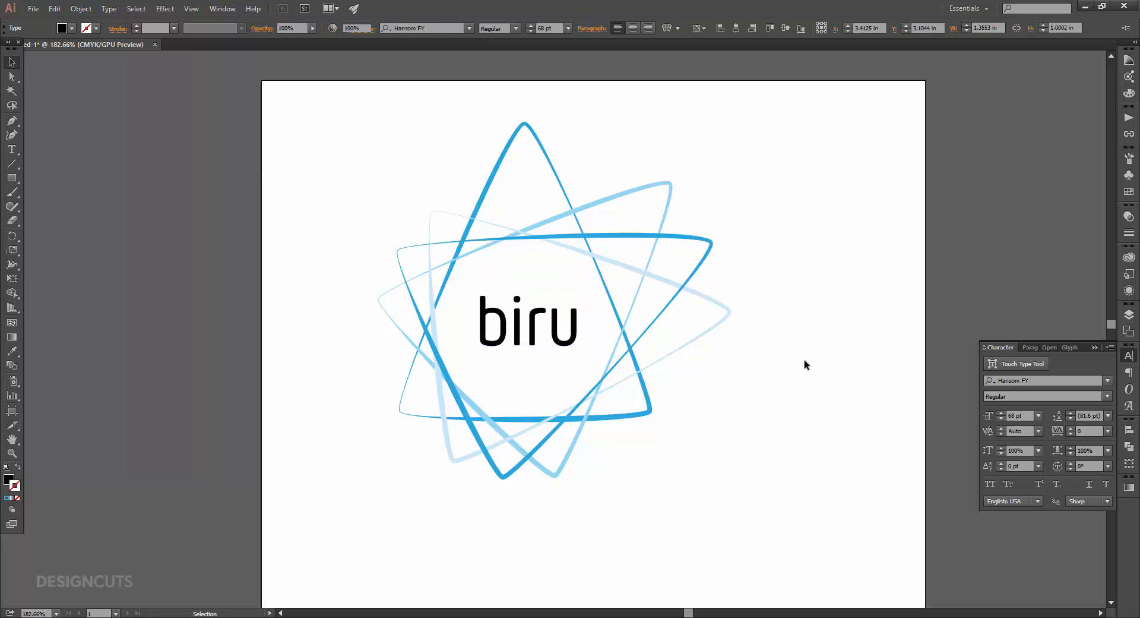
{"action": "left_click", "coordinate": [577, 338]}
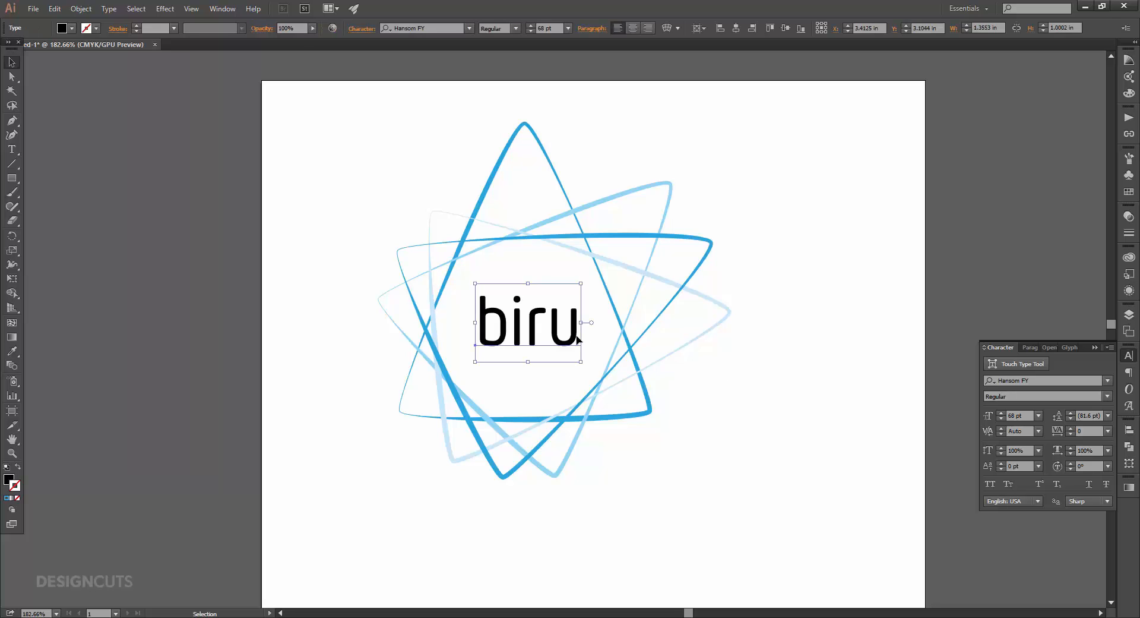
{"action": "key", "text": "Down"}
{"action": "key", "text": "Down"}
{"action": "left_click", "coordinate": [755, 414]}
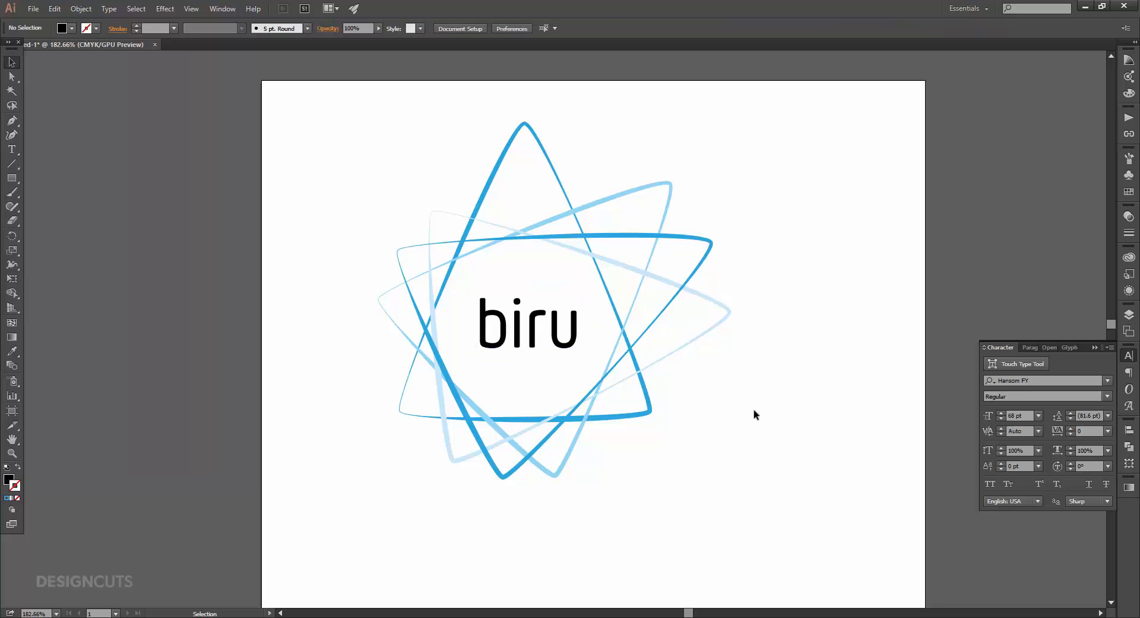
- Fill the "biru" text with the white swatch
{"action": "left_click", "coordinate": [558, 336]}
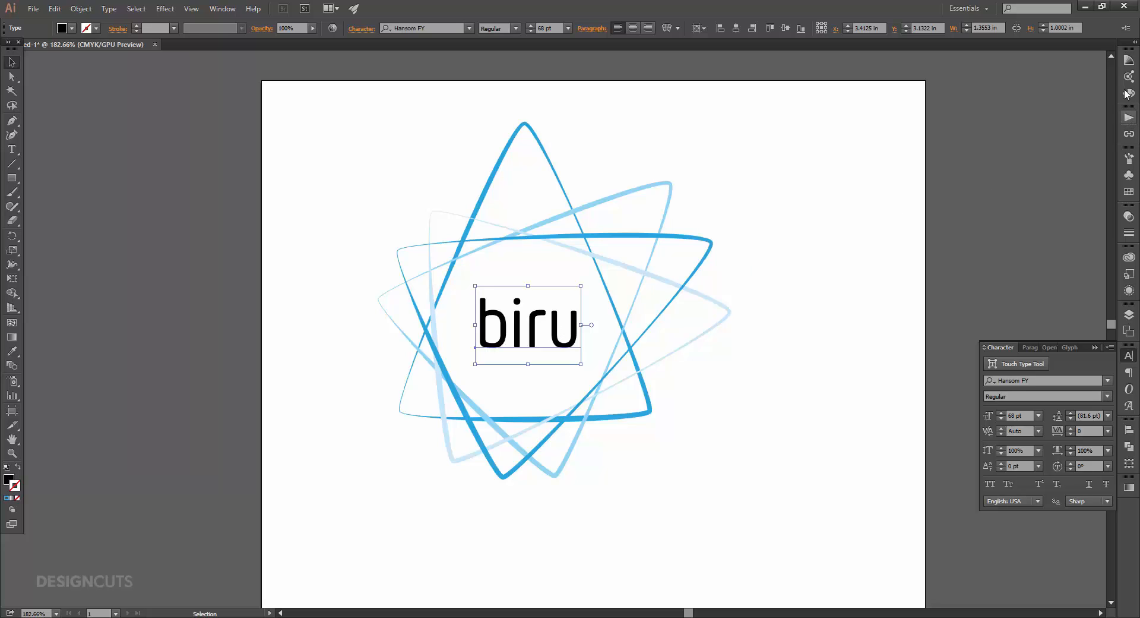
{"action": "left_click", "coordinate": [1129, 192]}
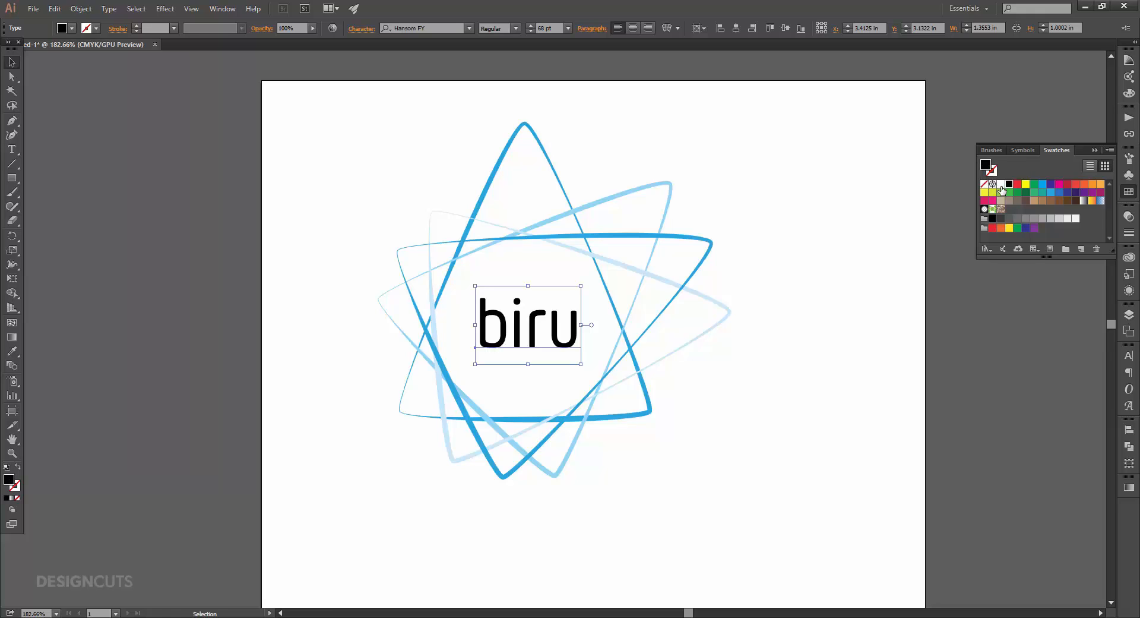
{"action": "left_click", "coordinate": [1000, 185]}
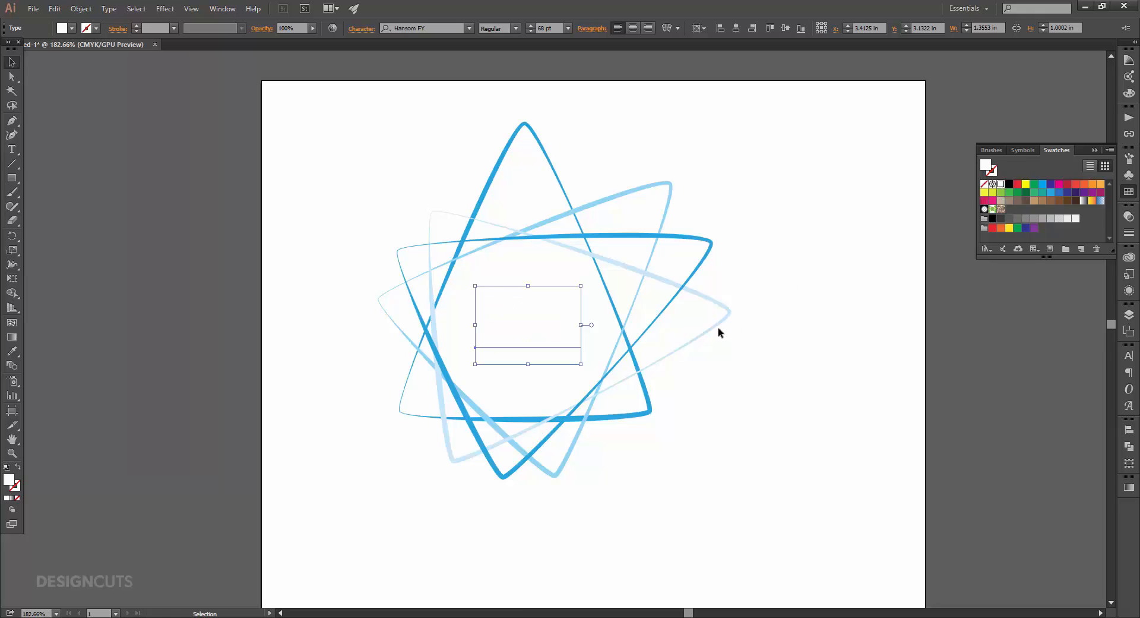
- Copy the overlapping triangles without the text, switch to Photoshop and paste them into the ad as a Smart Object
{"action": "left_click_drag", "start_coordinate": [756, 181], "coordinate": [574, 261]}
{"action": "key", "text": "a"}
{"action": "key", "text": "v"}
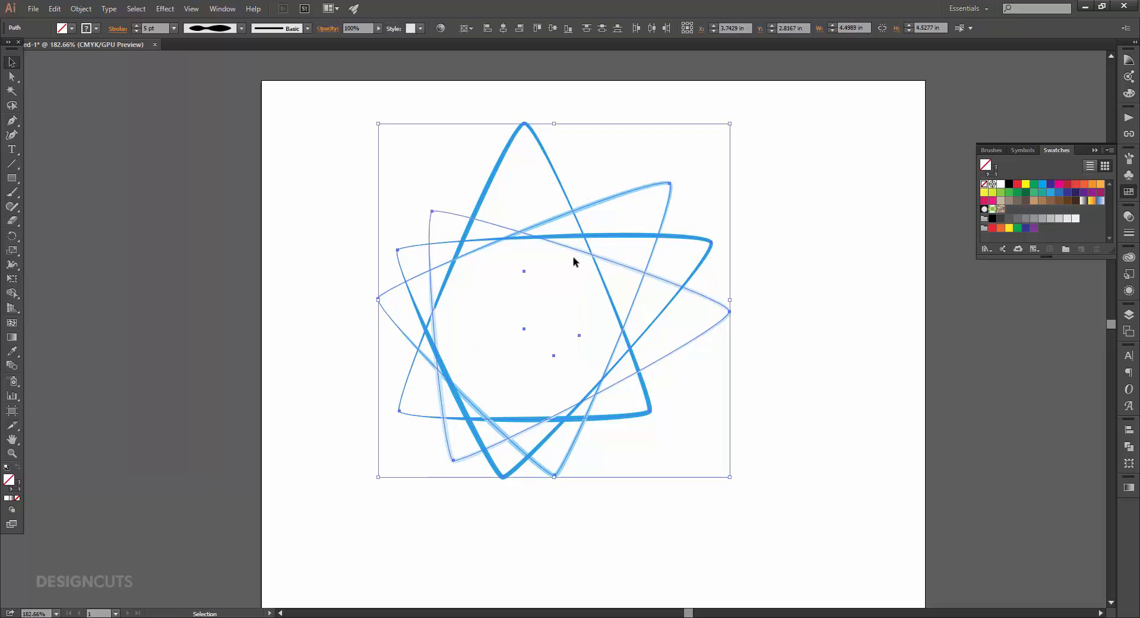
{"action": "key", "text": "alt+Tab"}
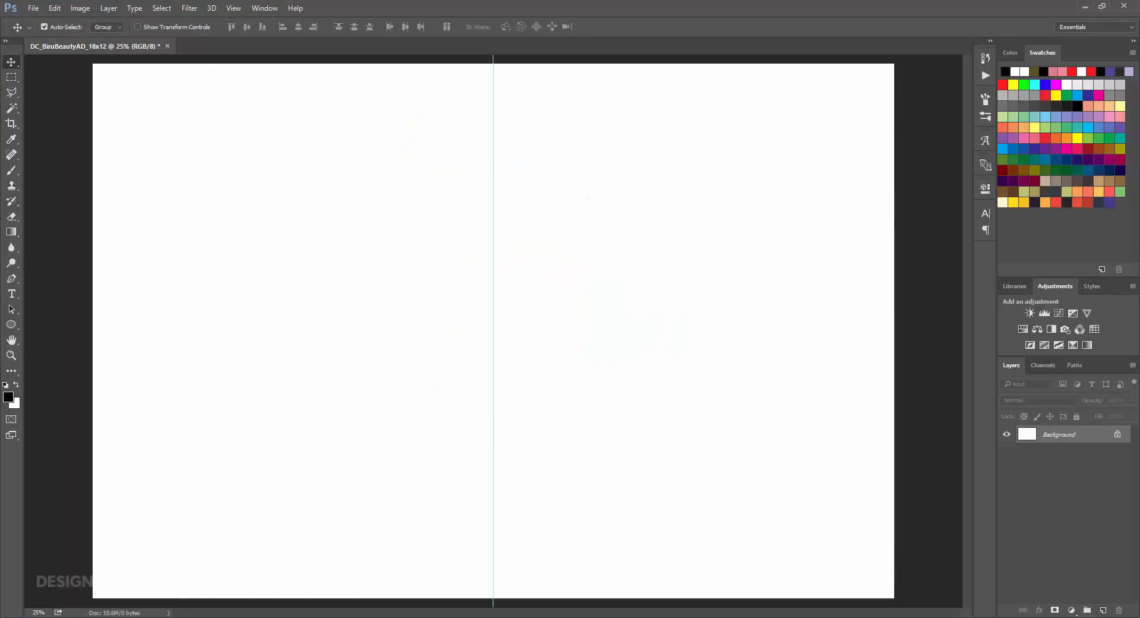
{"action": "key", "text": "ctrl+v"}
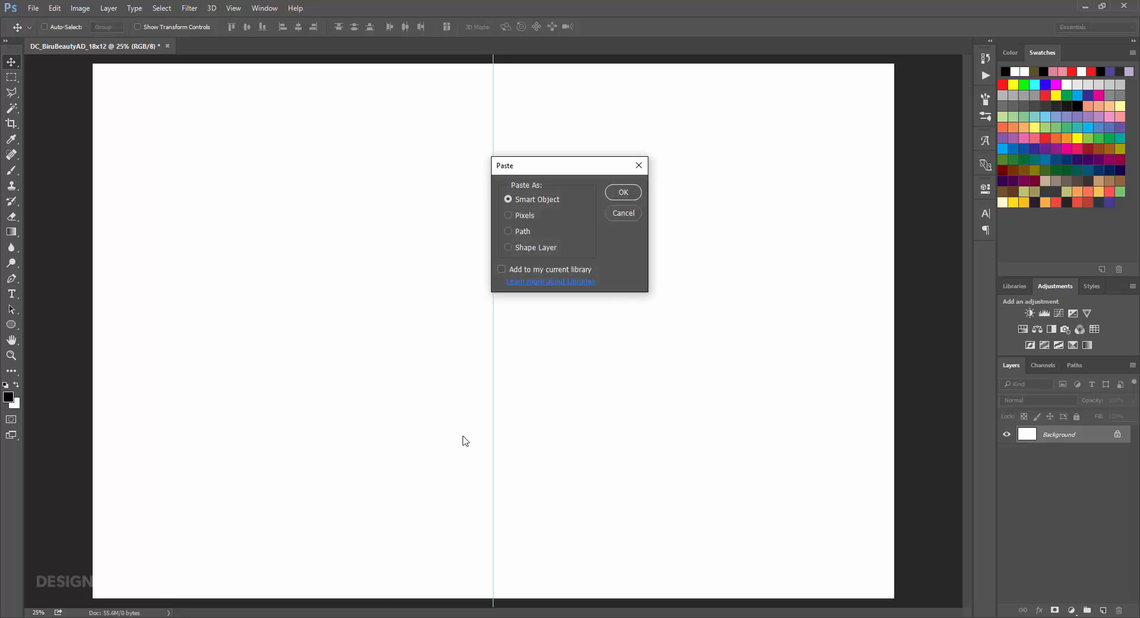
{"action": "left_click", "coordinate": [624, 192]}
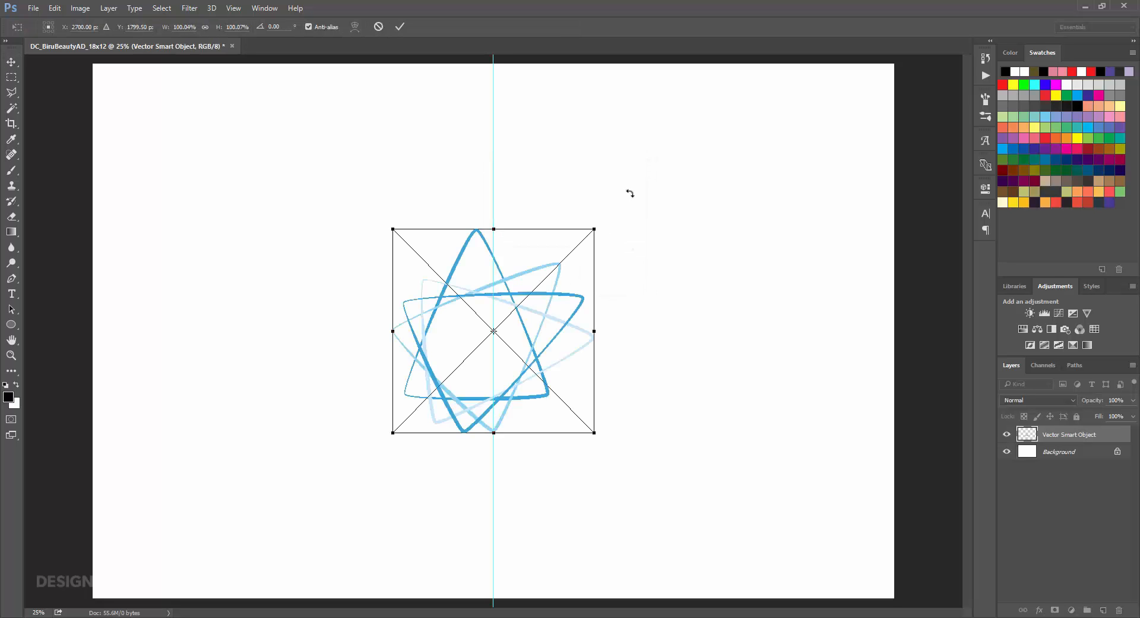
- Scale the pasted triangles to about 397% so they span the canvas width, centre them and commit the transform
{"action": "left_click_drag", "start_coordinate": [595, 229], "coordinate": [972, 1]}
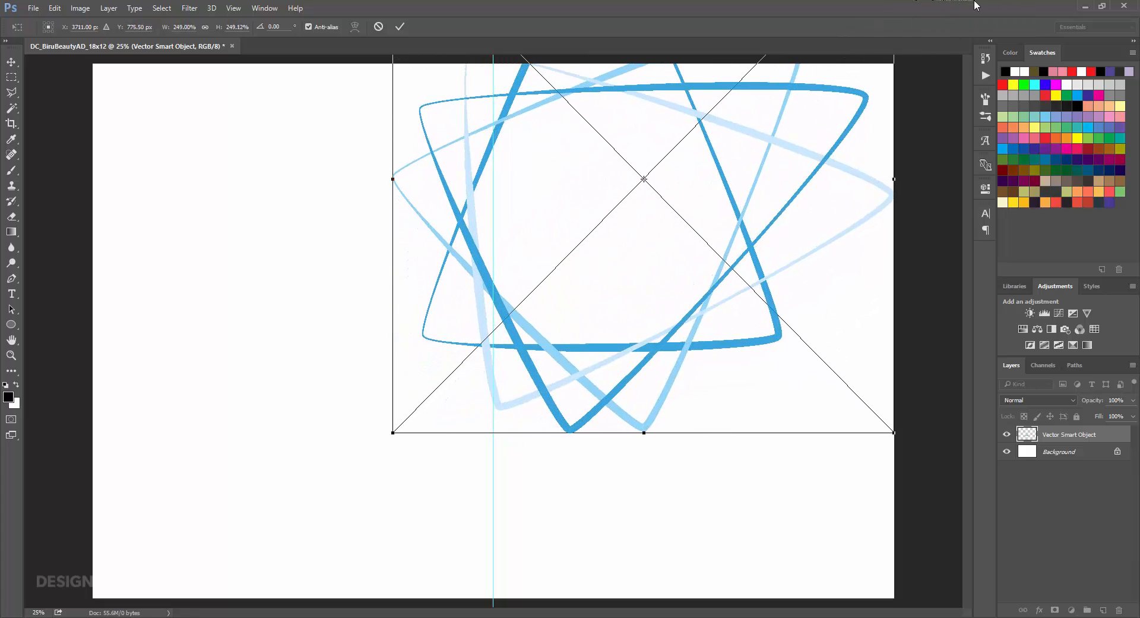
{"action": "left_click_drag", "start_coordinate": [393, 433], "coordinate": [2, 615]}
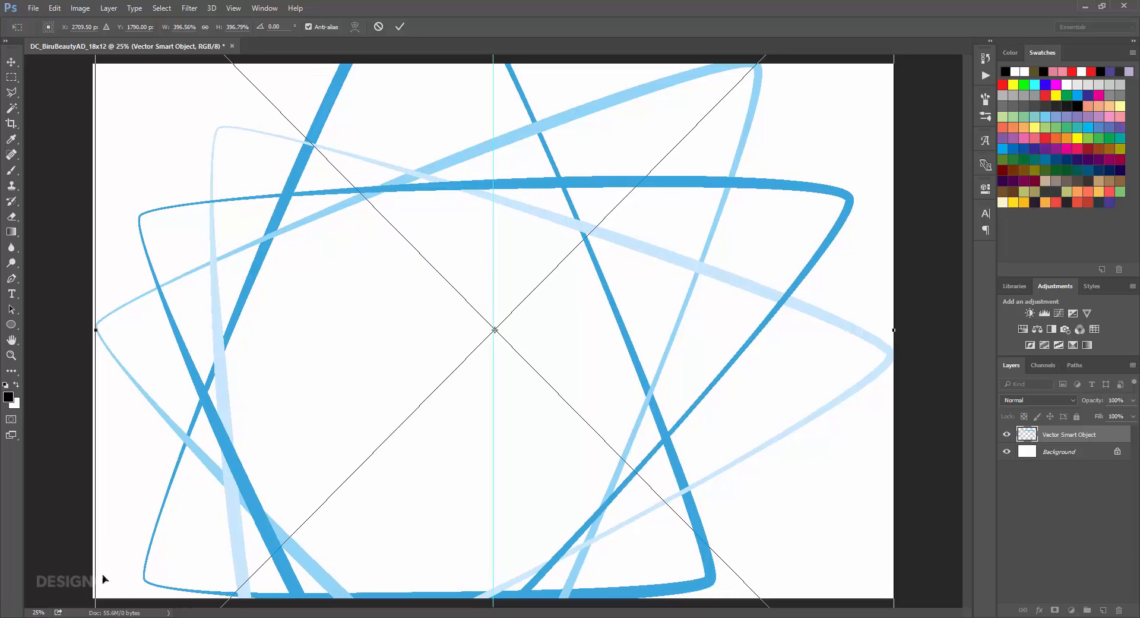
{"action": "left_click_drag", "start_coordinate": [450, 396], "coordinate": [450, 397]}
{"action": "key", "text": "Return"}
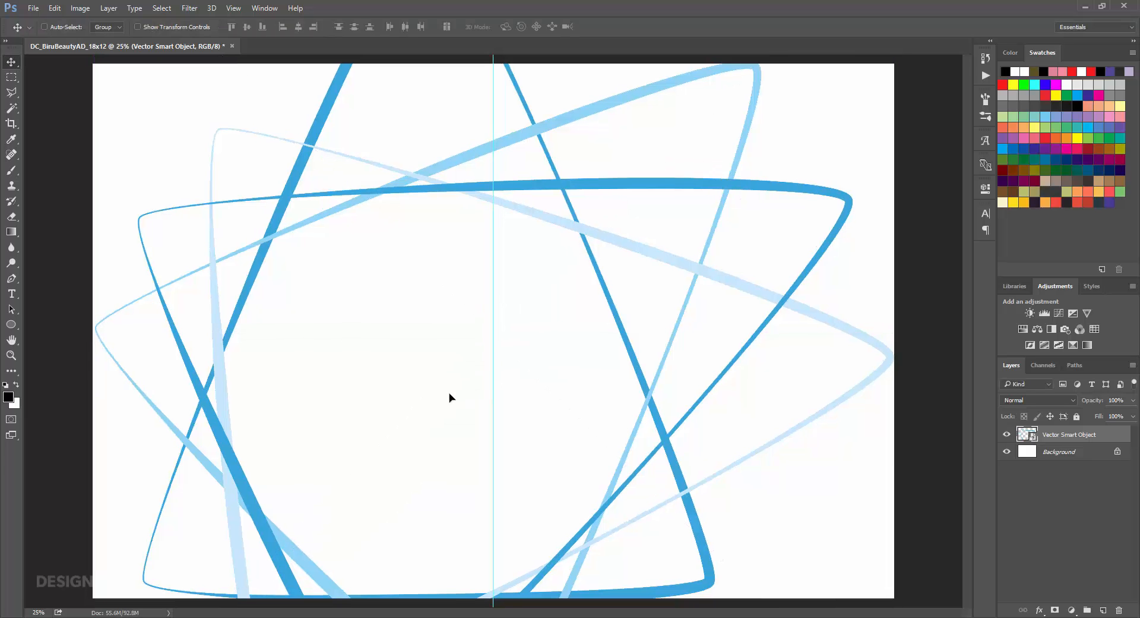
- Rename the pasted Smart Object layer as "Background Triangles"
{"action": "double_click", "coordinate": [1057, 435]}
{"action": "type", "text": "Bac"}
{"action": "type", "text": "kground Trina"}
{"action": "type", "text": "angles"}
{"action": "key", "text": "Return"}
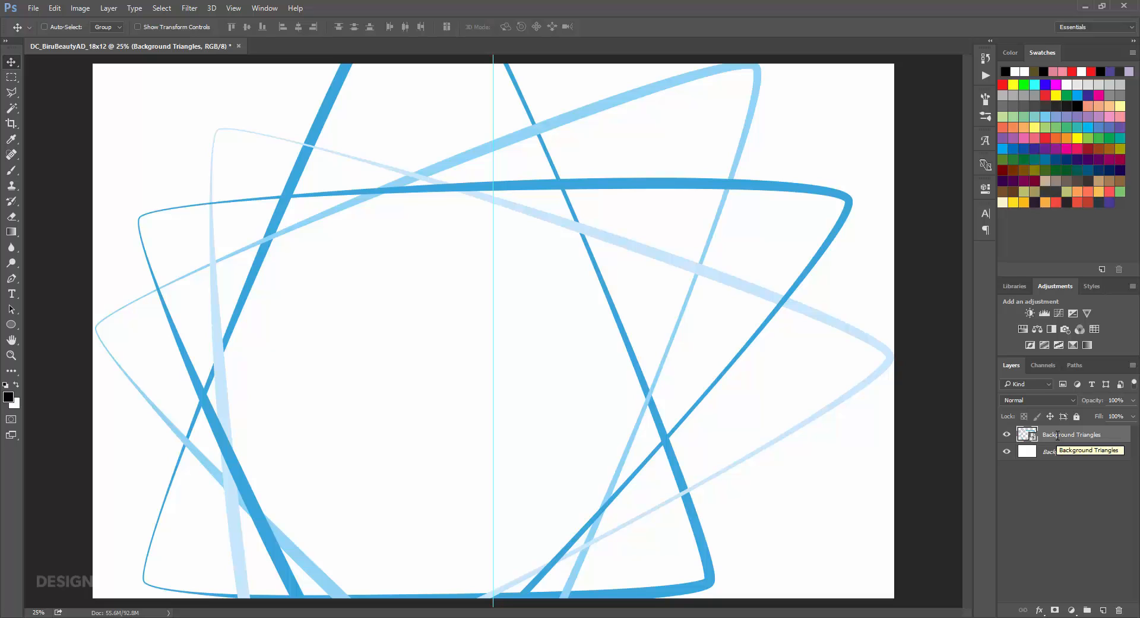
- Add a Solid Color fill layer named "Blue Background" above the triangles
{"action": "left_click", "coordinate": [108, 9]}
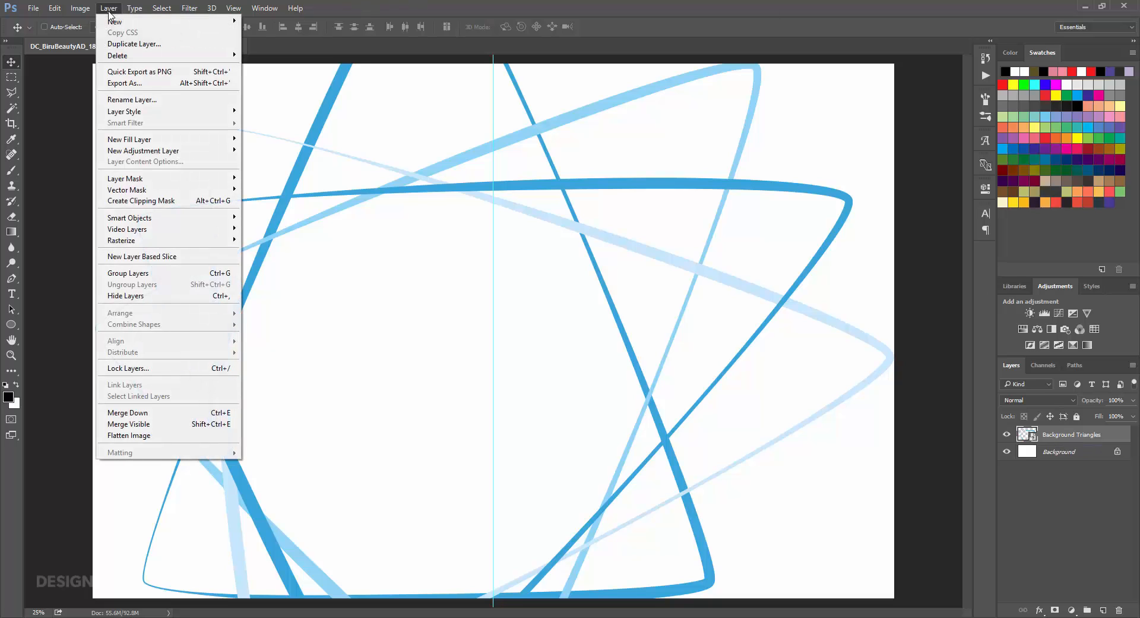
{"action": "mouse_move", "coordinate": [196, 140]}
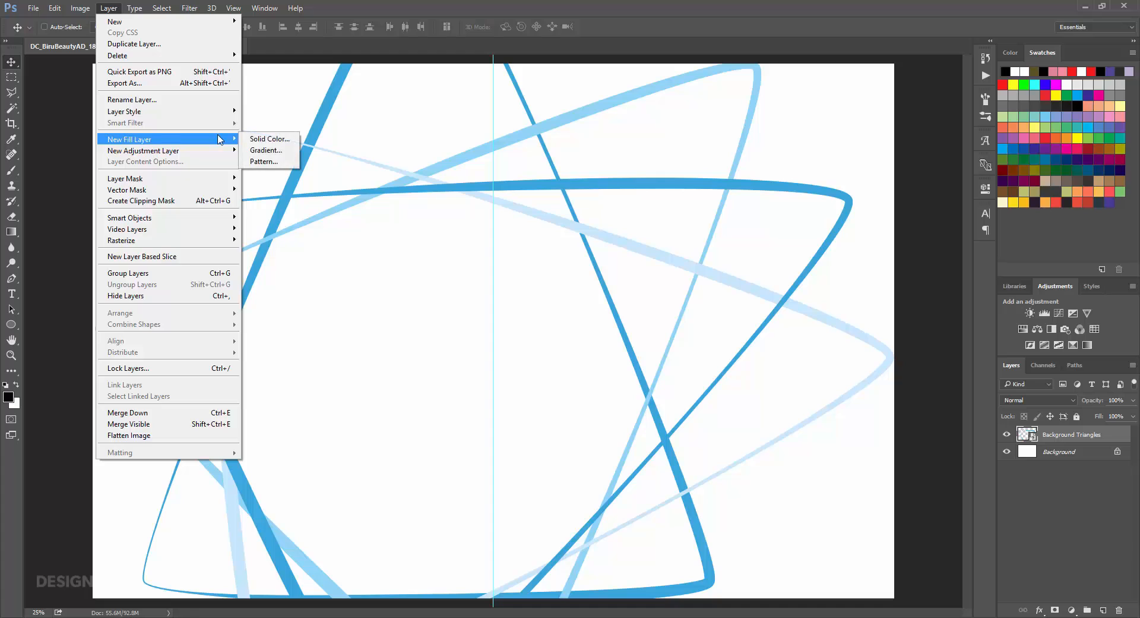
{"action": "left_click", "coordinate": [261, 140]}
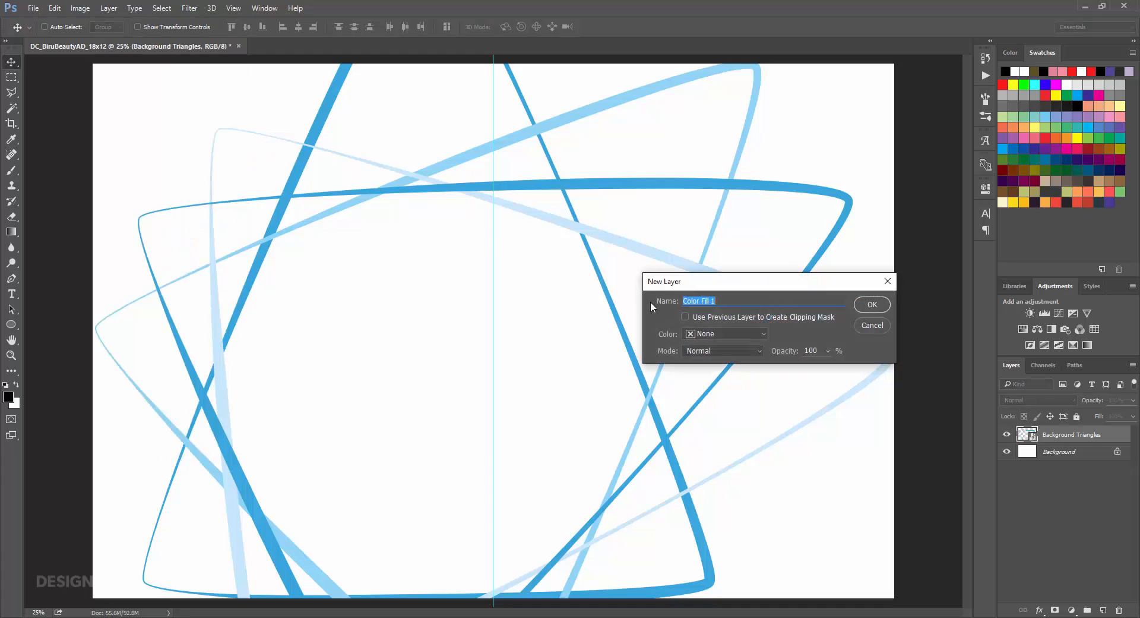
{"action": "type", "text": "Blue Background"}
{"action": "key", "text": "Return"}
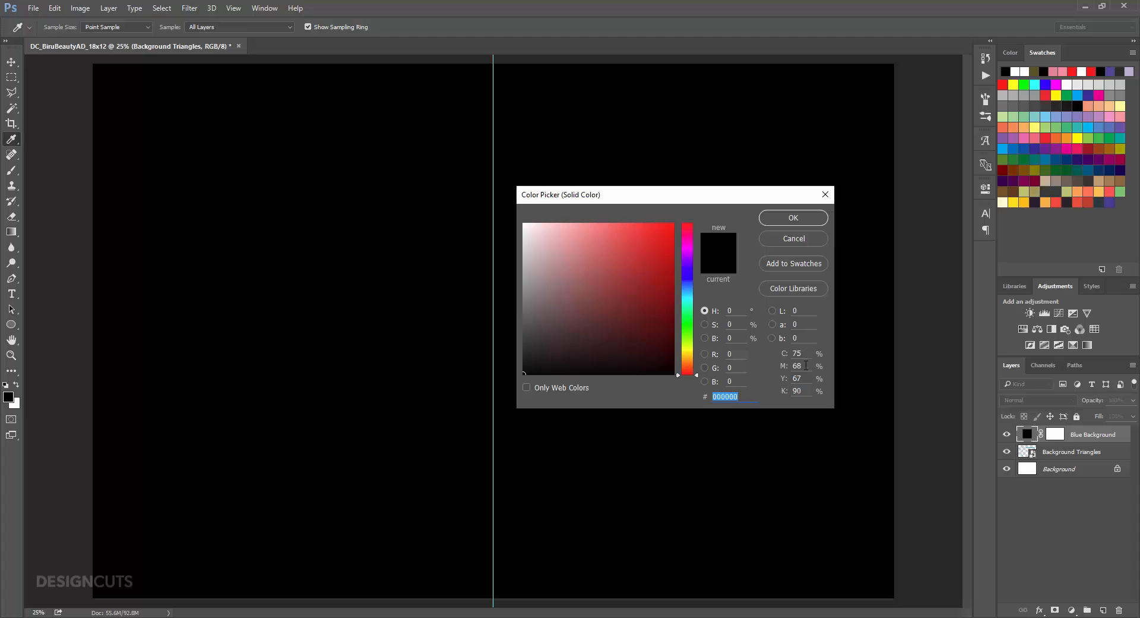
- Set the fill layer's colour to C 75, M 36, Y 13, K 0
{"action": "left_click_drag", "start_coordinate": [806, 365], "coordinate": [751, 365]}
{"action": "type", "text": "36"}
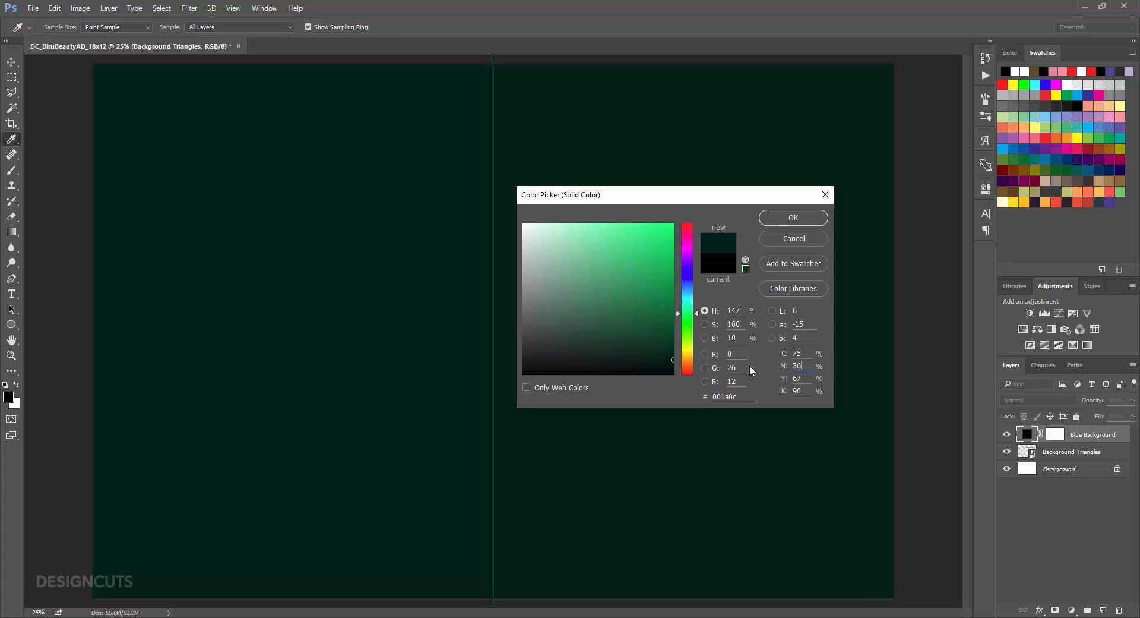
{"action": "key", "text": "Tab"}
{"action": "type", "text": "13"}
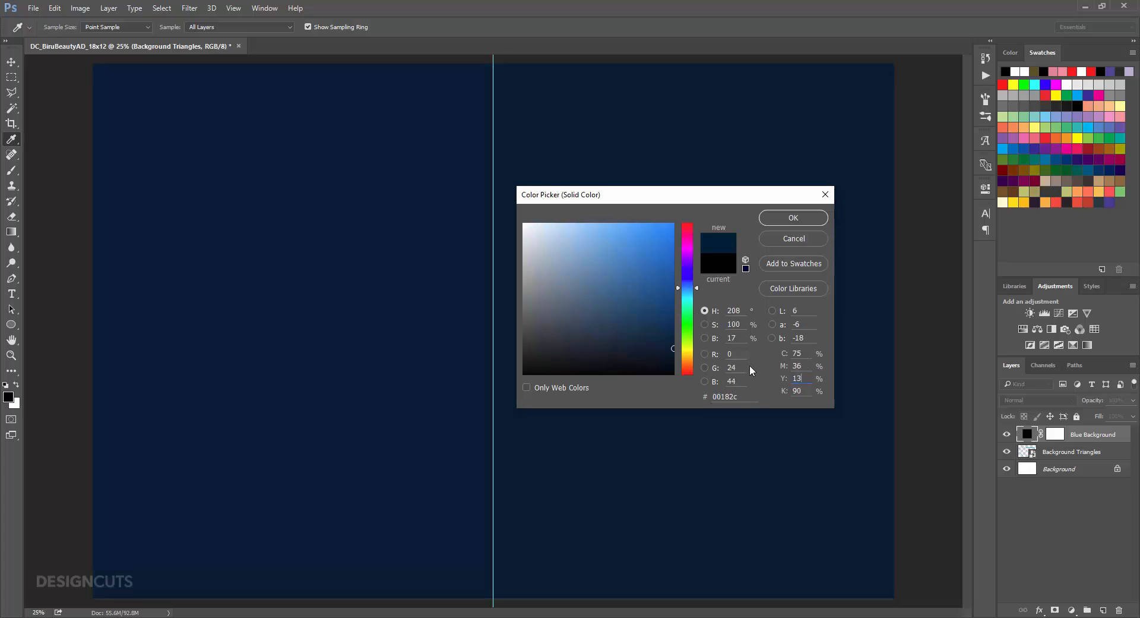
{"action": "key", "text": "Tab"}
{"action": "type", "text": "0"}
{"action": "key", "text": "Return"}
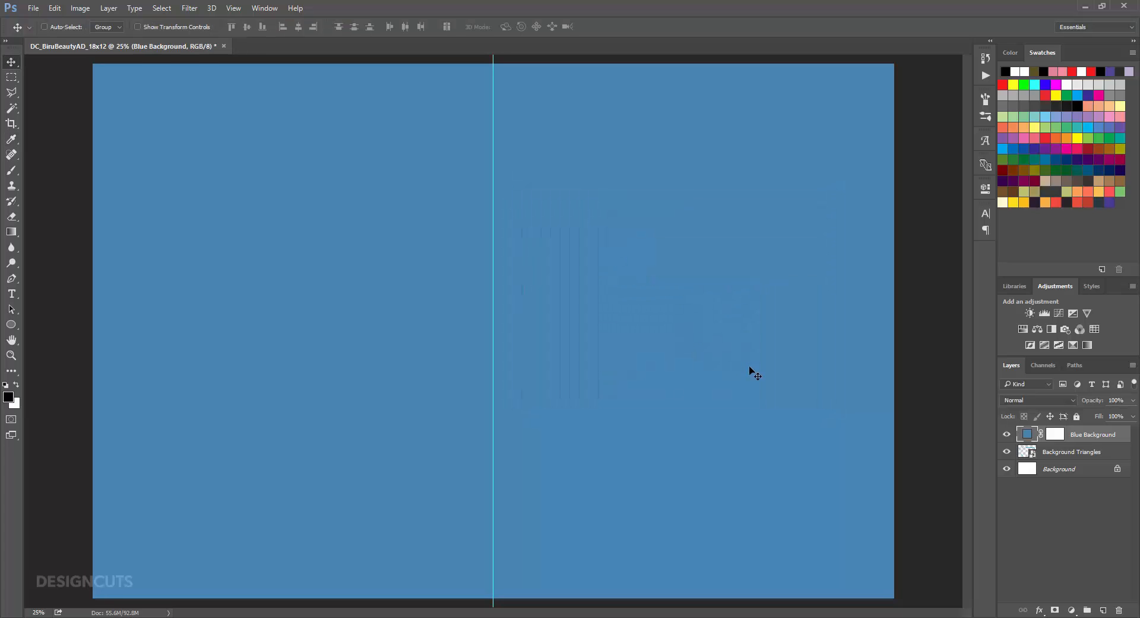
- Target the Blue Background layer mask and set up a soft round 3000 px brush at 30% opacity
{"action": "left_click", "coordinate": [1060, 435]}
{"action": "left_click", "coordinate": [11, 171]}
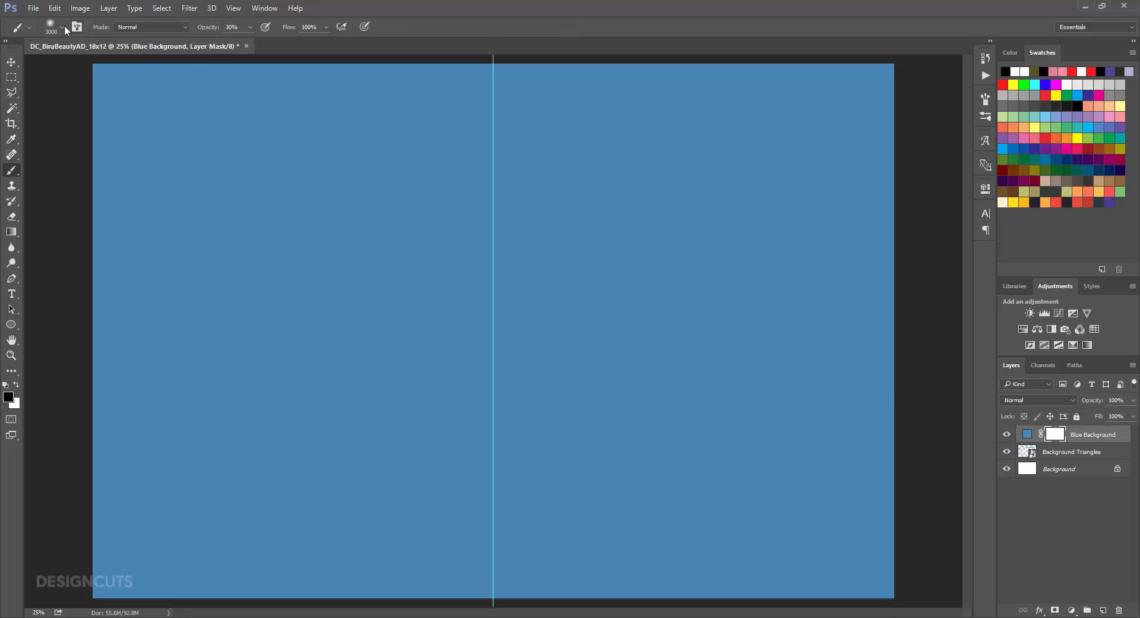
{"action": "left_click", "coordinate": [62, 27]}
{"action": "left_click", "coordinate": [24, 143]}
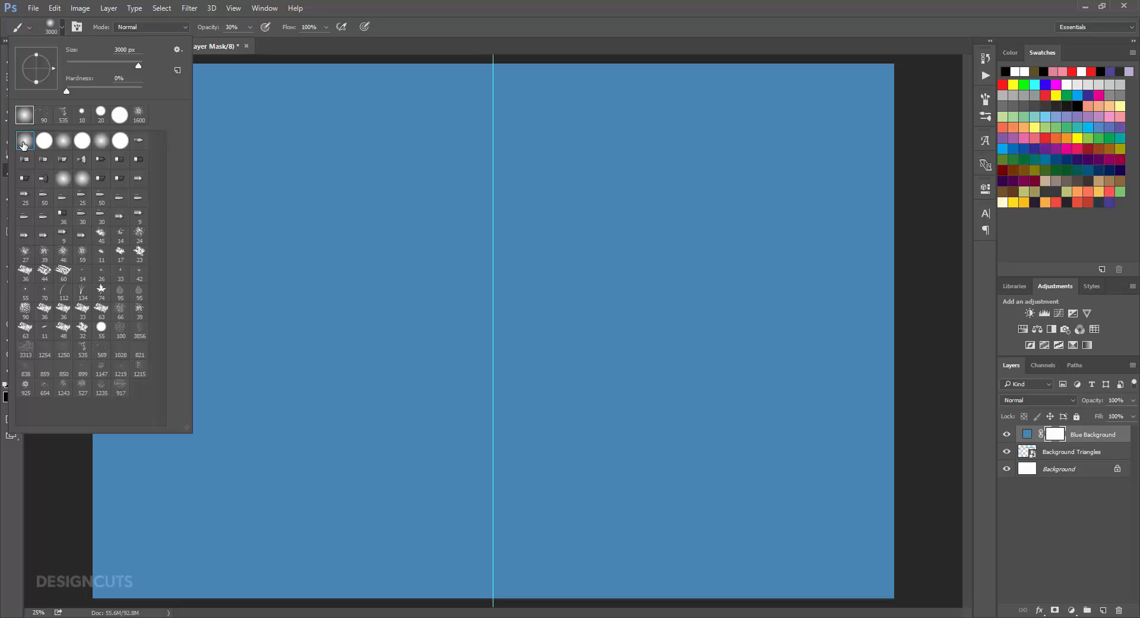
{"action": "left_click", "coordinate": [250, 26]}
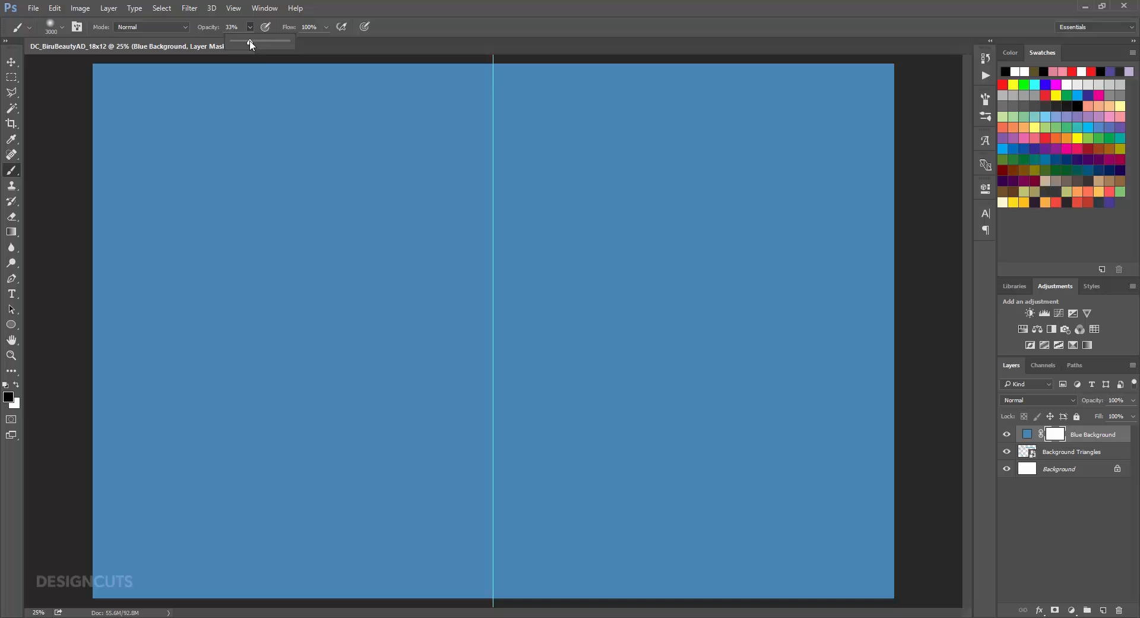
{"action": "left_click_drag", "start_coordinate": [250, 42], "coordinate": [250, 45]}
{"action": "left_click", "coordinate": [333, 7]}
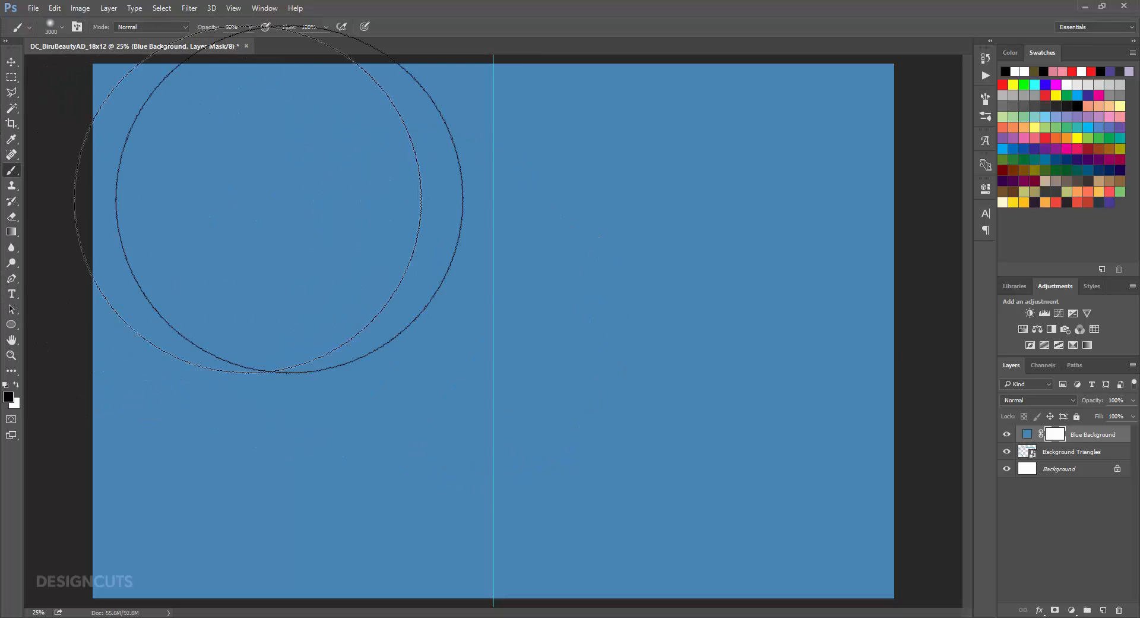
- Paint broad black strokes on the Blue Background mask across the upper and middle canvas to lighten it, keeping the edges bluer
{"action": "left_click_drag", "start_coordinate": [289, 202], "coordinate": [814, 196]}
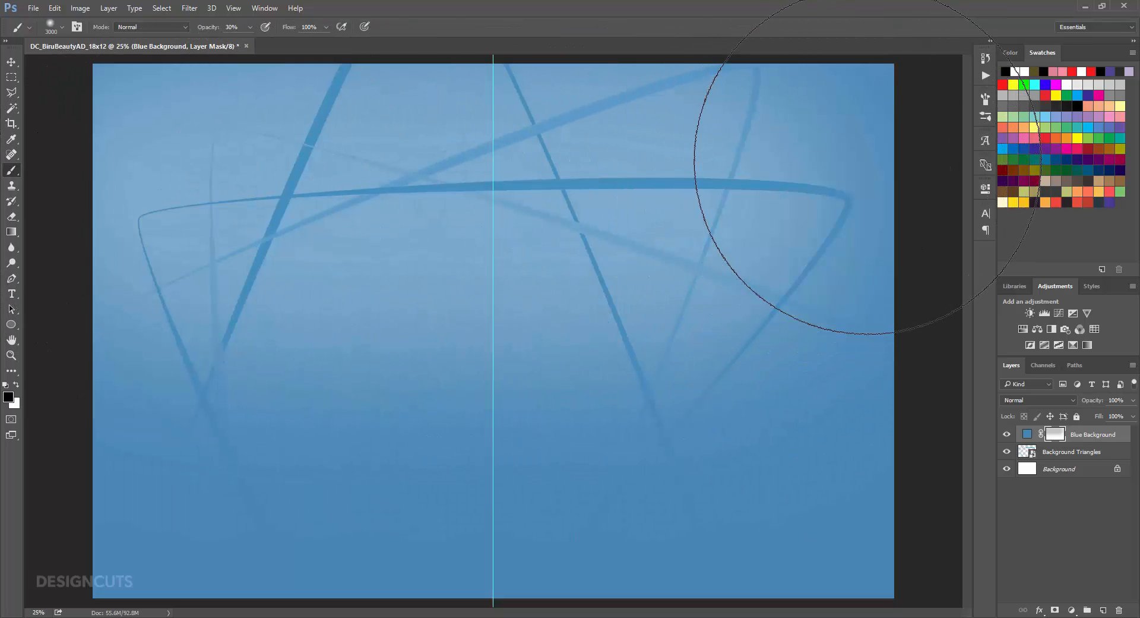
{"action": "mouse_move", "coordinate": [869, 160]}
{"action": "left_mouse_down"}
{"action": "mouse_move", "coordinate": [927, 153]}
{"action": "mouse_move", "coordinate": [750, 153]}
{"action": "mouse_move", "coordinate": [203, 216]}
{"action": "mouse_move", "coordinate": [199, 205]}
{"action": "left_mouse_up"}
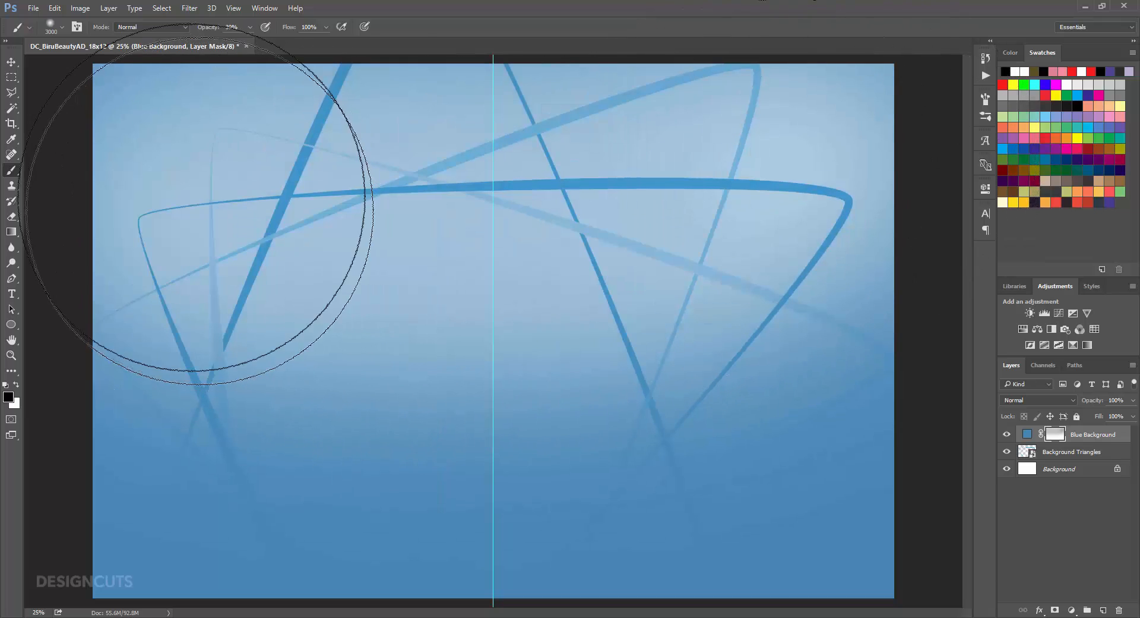
{"action": "left_click_drag", "start_coordinate": [162, 155], "coordinate": [466, 186]}
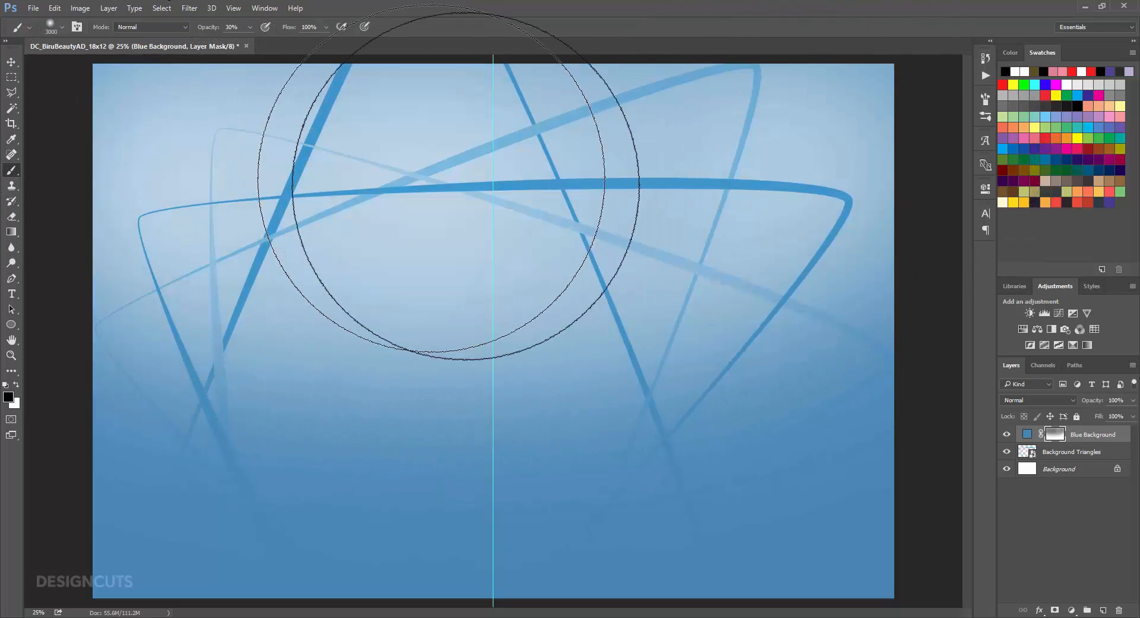
{"action": "mouse_move", "coordinate": [748, 401]}
{"action": "left_mouse_down"}
{"action": "mouse_move", "coordinate": [563, 404]}
{"action": "mouse_move", "coordinate": [346, 282]}
{"action": "mouse_move", "coordinate": [277, 346]}
{"action": "mouse_move", "coordinate": [242, 342]}
{"action": "left_mouse_up"}
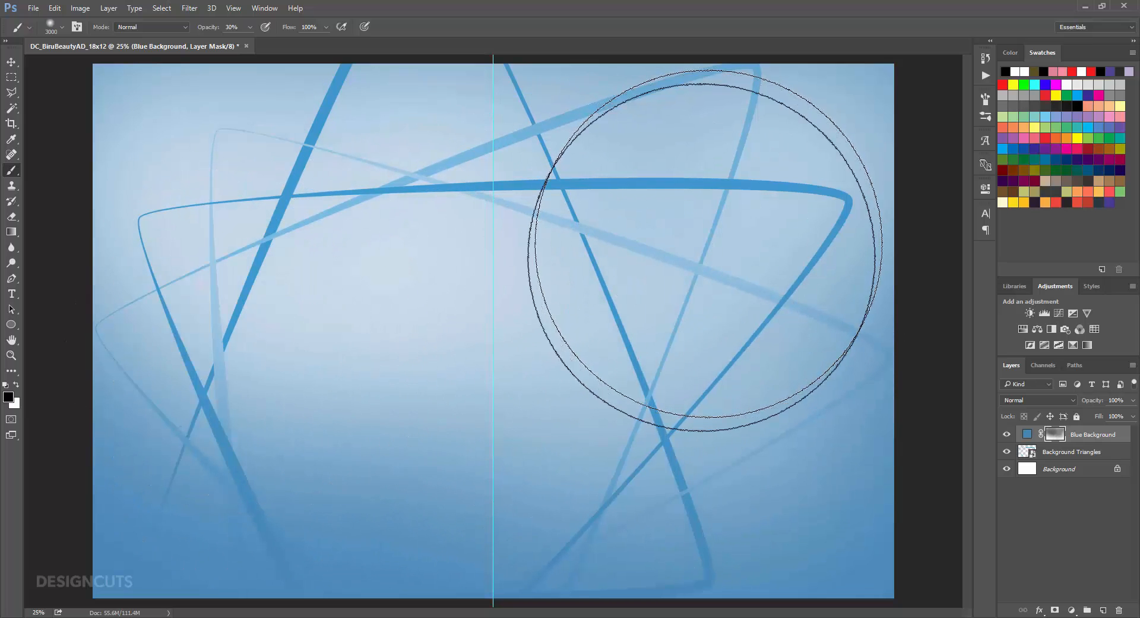
{"action": "left_click_drag", "start_coordinate": [705, 252], "coordinate": [590, 382]}
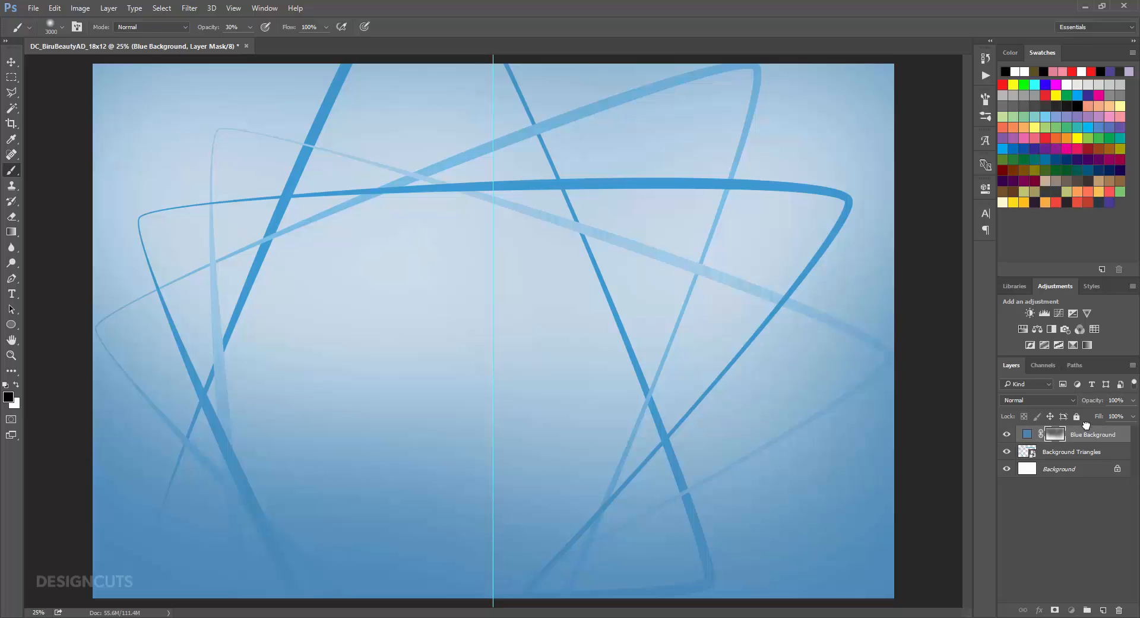
- Place the Background Triangles layer above Blue Background and set it to Multiply at 10% opacity
{"action": "left_click_drag", "start_coordinate": [1086, 425], "coordinate": [1086, 426]}
{"action": "left_click", "coordinate": [1029, 400]}
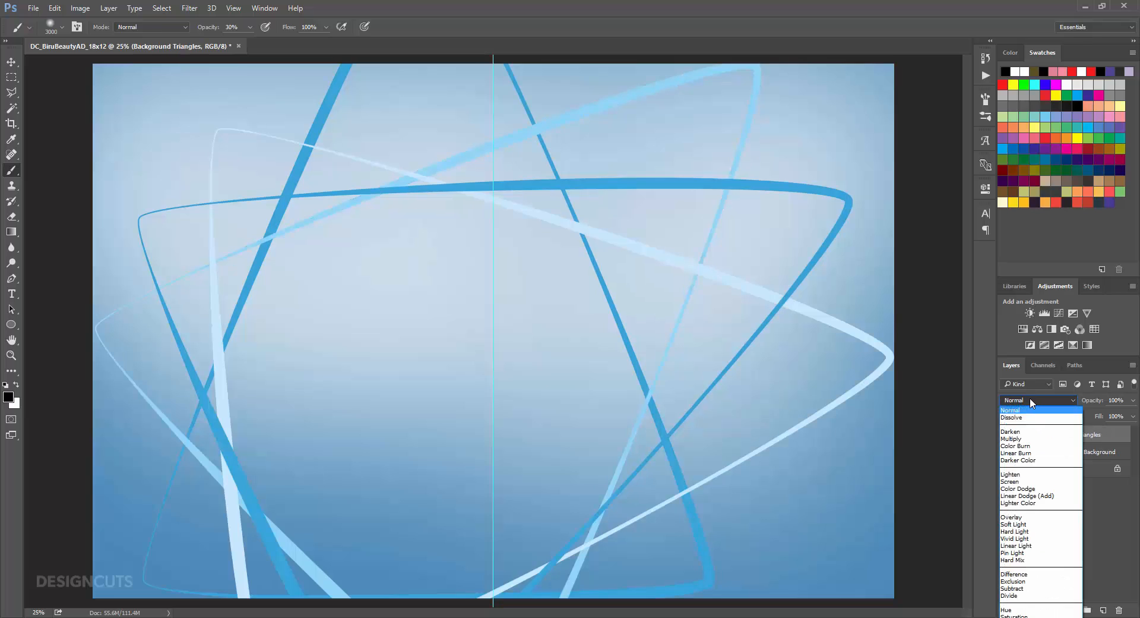
{"action": "left_click", "coordinate": [1021, 438]}
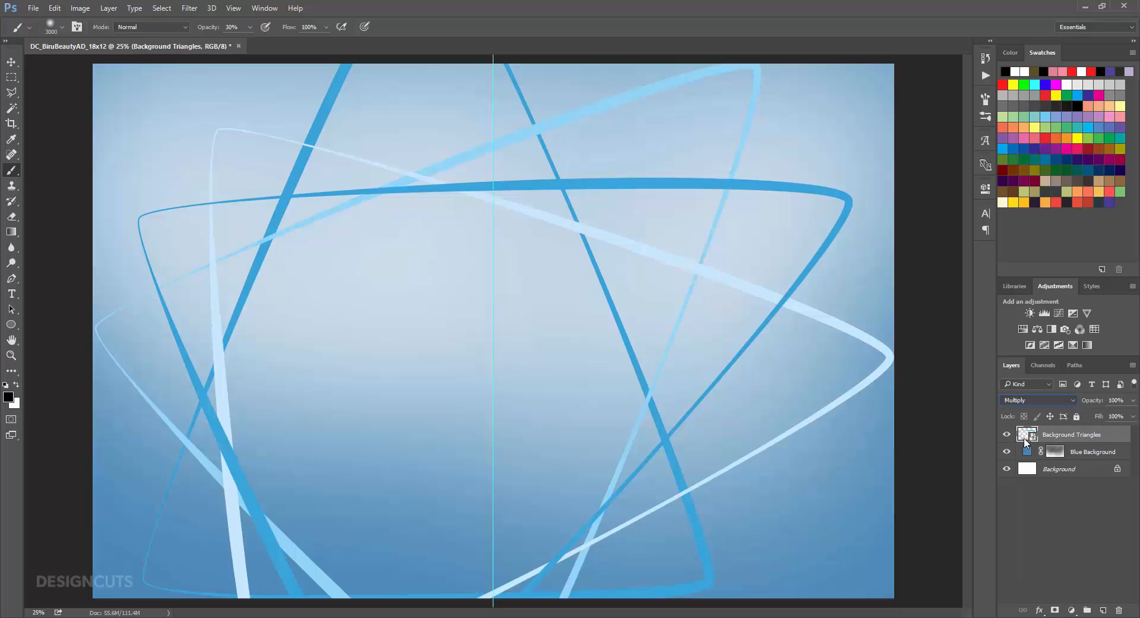
{"action": "left_click", "coordinate": [1116, 400]}
{"action": "type", "text": "10"}
{"action": "key", "text": "Return"}
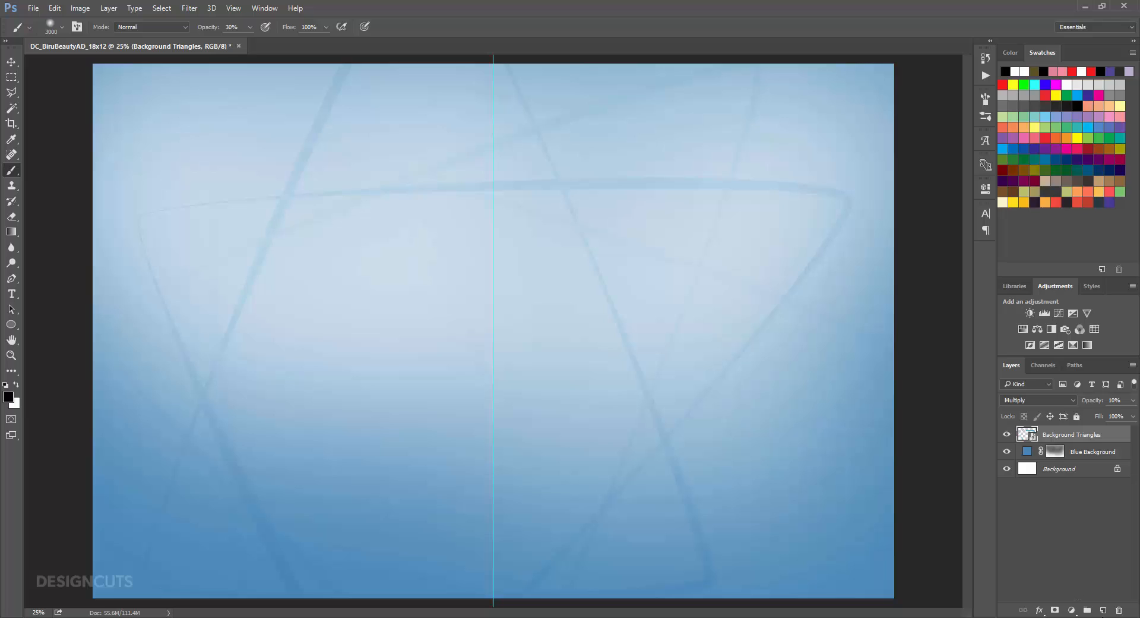
- Add a new layer above Background Triangles and name it "Surface"
{"action": "left_click", "coordinate": [1103, 610]}
{"action": "double_click", "coordinate": [1056, 434]}
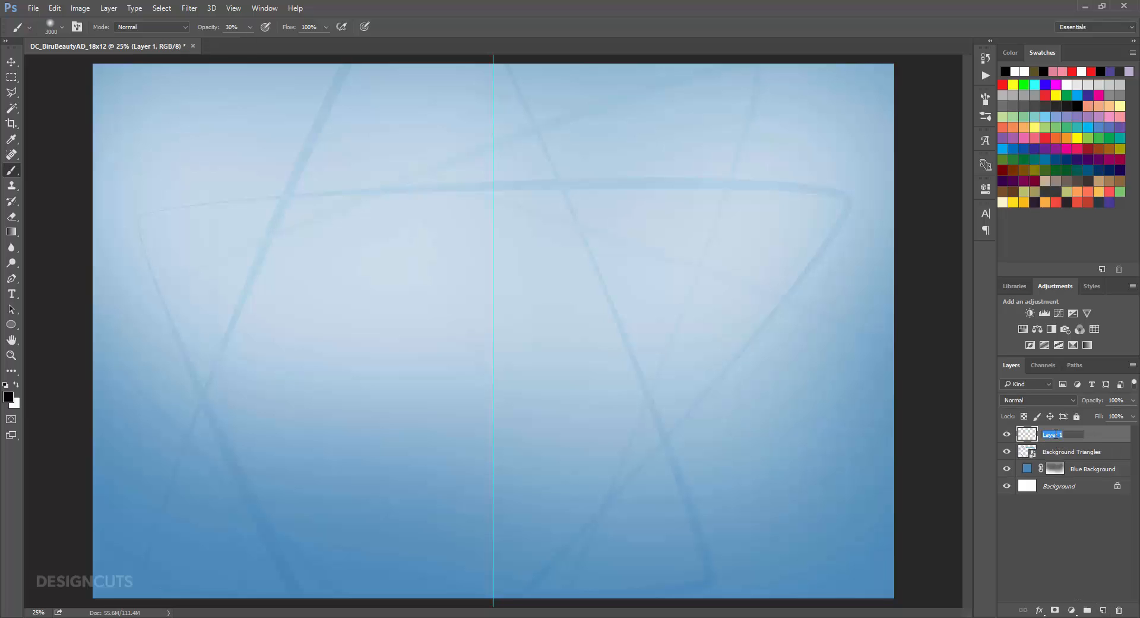
{"action": "type", "text": "Surface"}
{"action": "key", "text": "Return"}
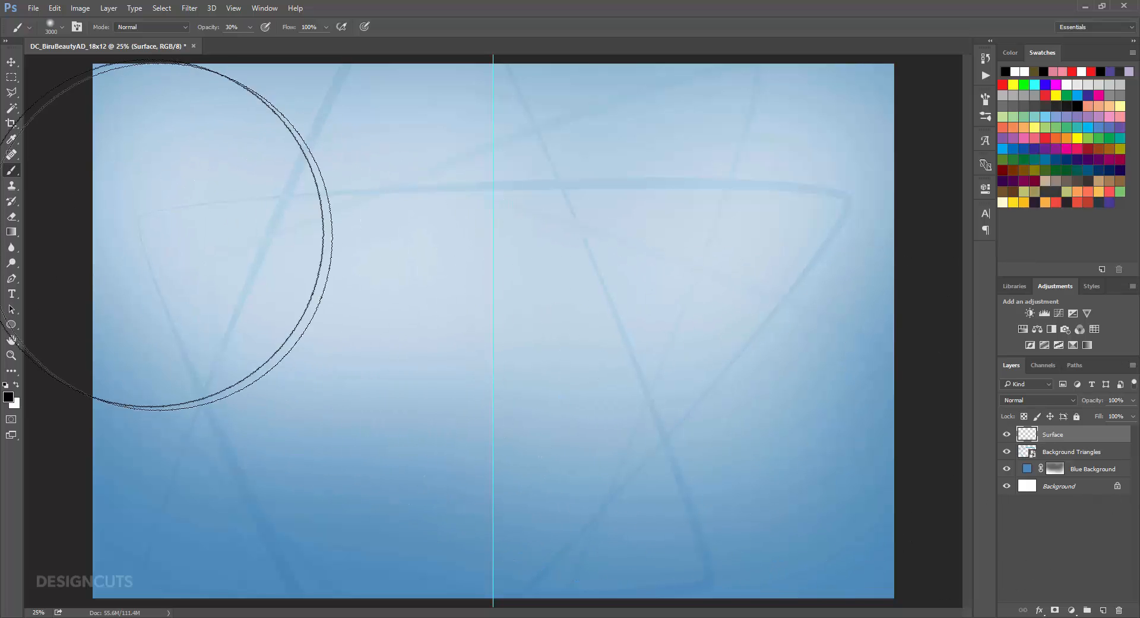
- Select a rectangular strip 18 in wide and 1 in high along the canvas's bottom edge
{"action": "left_click", "coordinate": [11, 78]}
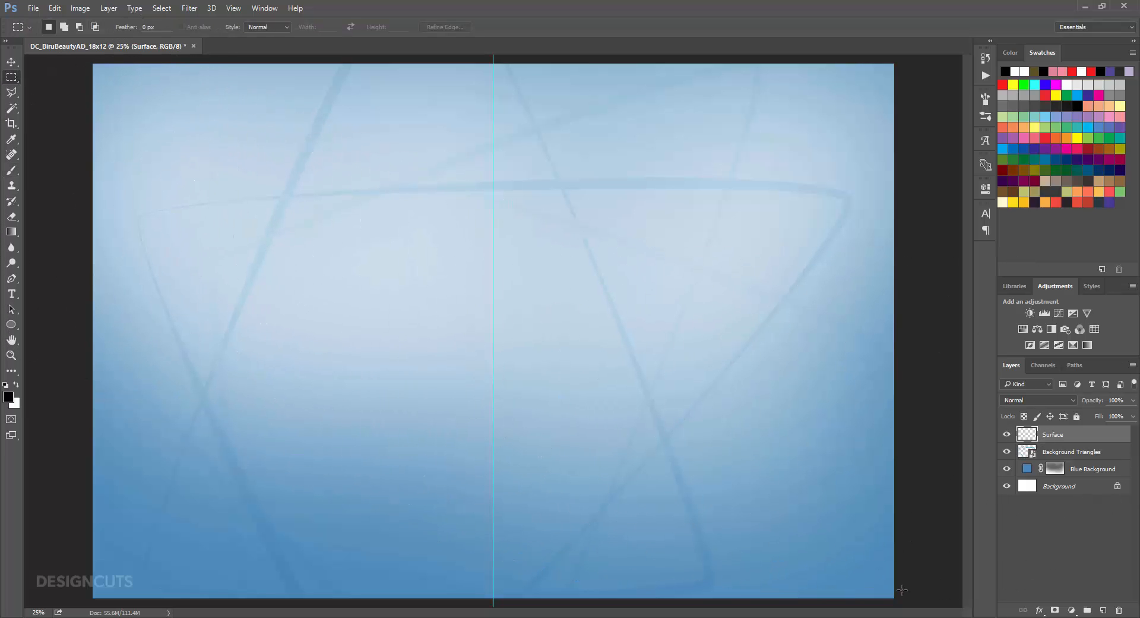
{"action": "left_click_drag", "start_coordinate": [904, 601], "coordinate": [79, 553]}
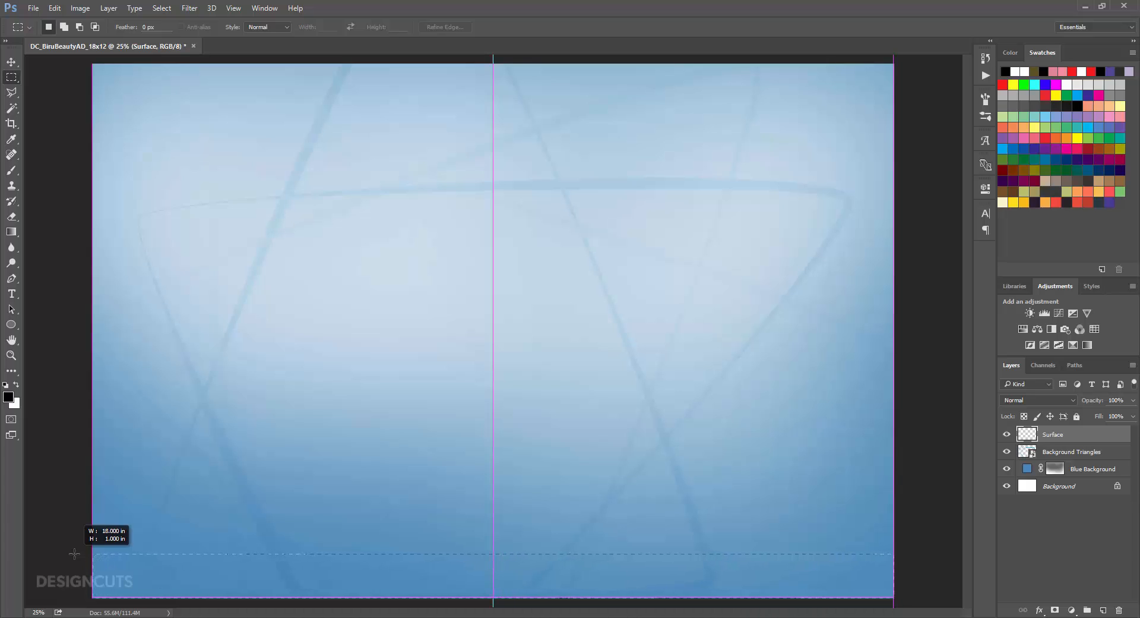
{"action": "left_click_drag", "start_coordinate": [74, 554], "coordinate": [75, 554]}
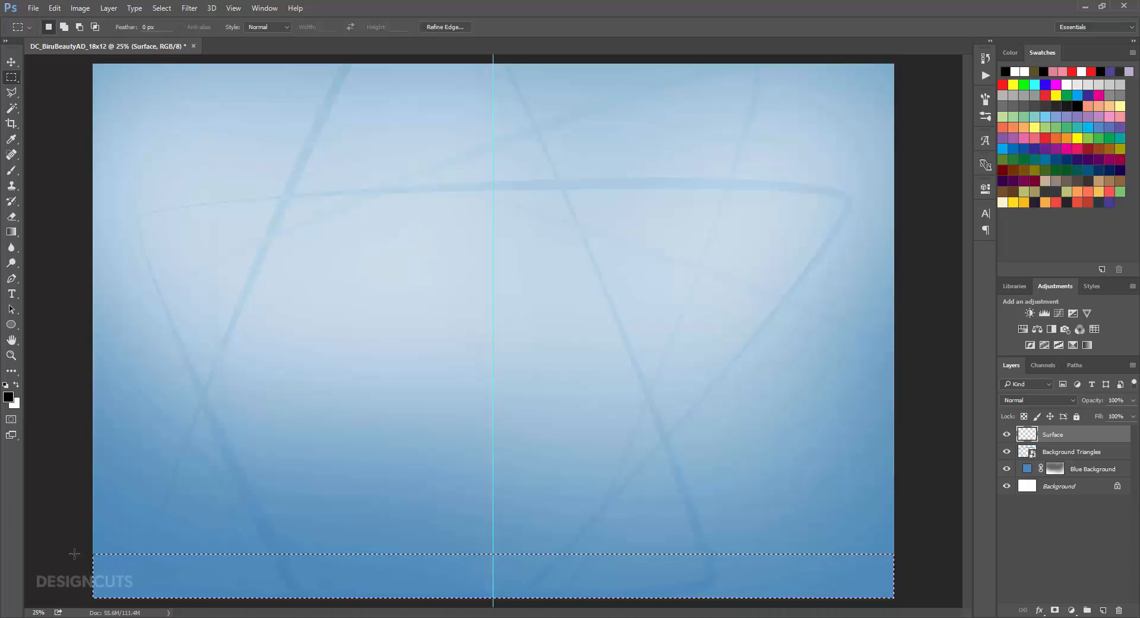
- Fill the strip with a vertical black-to-white linear gradient, deselect it and set the Surface layer's blend mode to Luminosity
{"action": "left_click", "coordinate": [11, 232]}
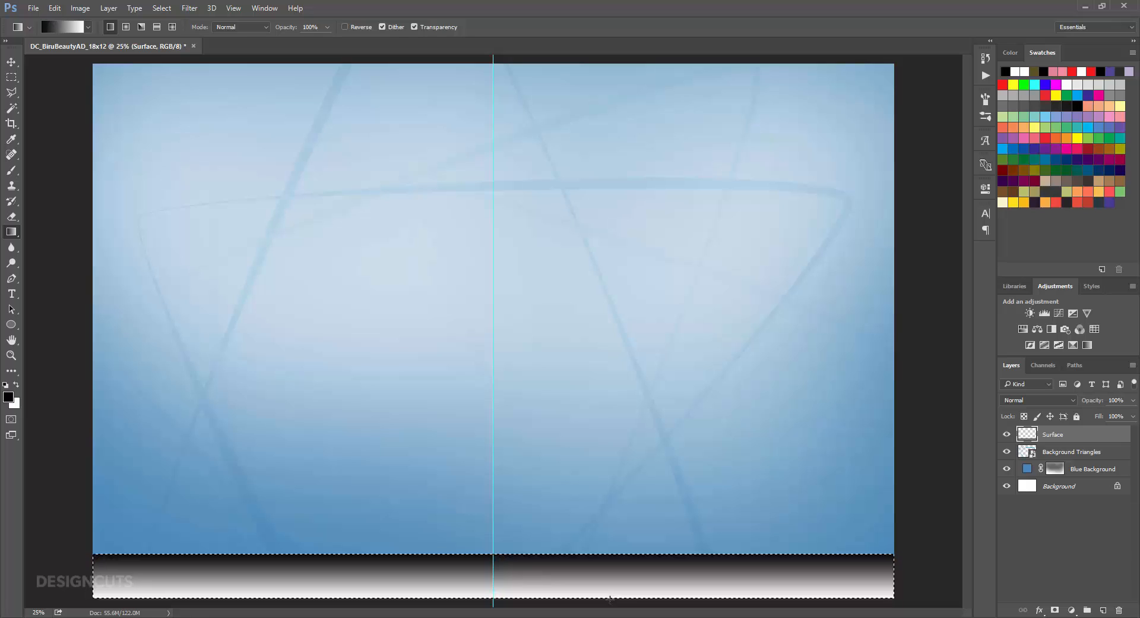
{"action": "key", "text": "ctrl+d"}
{"action": "left_click", "coordinate": [1034, 401]}
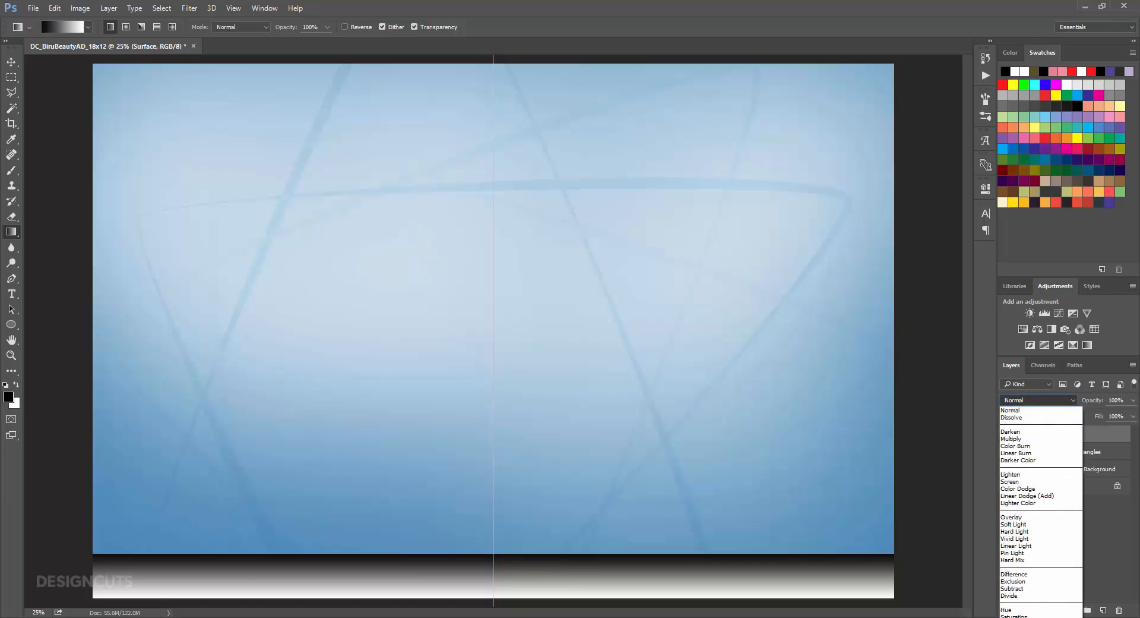
{"action": "left_click", "coordinate": [1030, 617]}
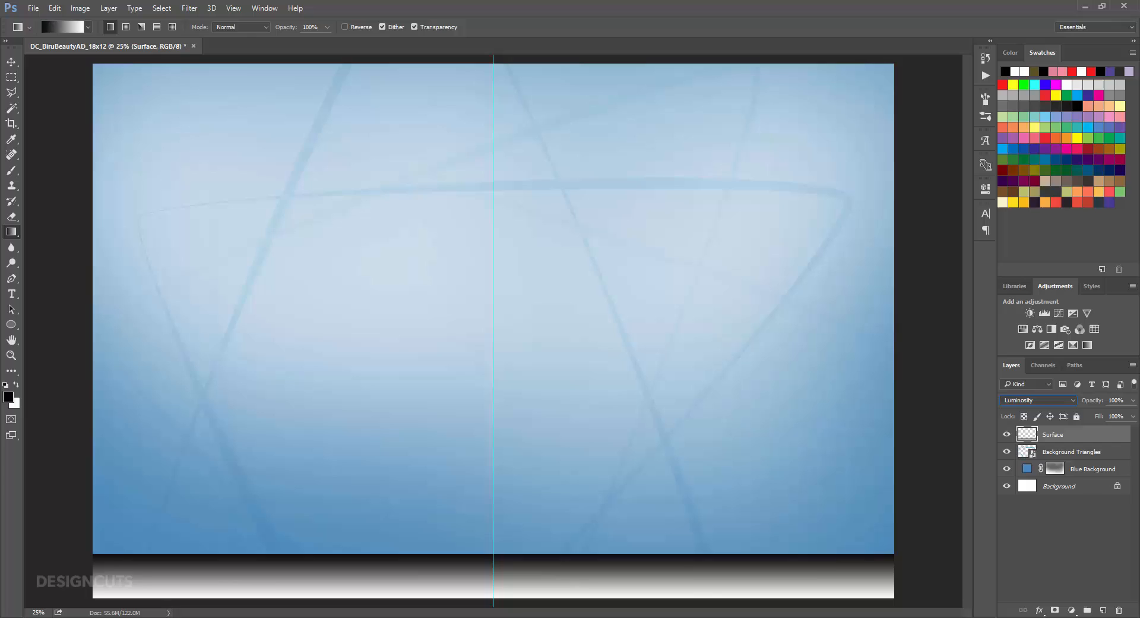
- Set the Surface layer's opacity to 30% and group it with Background Triangles and Blue Background under the name "Background"
{"action": "left_click", "coordinate": [1119, 400]}
{"action": "type", "text": "30"}
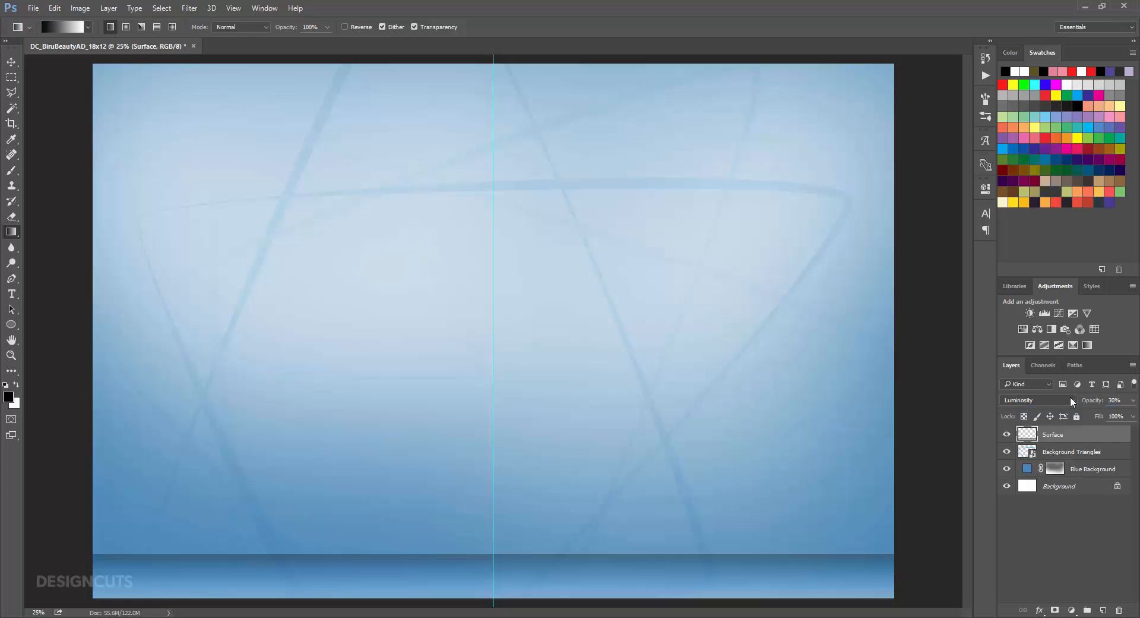
{"action": "left_click", "coordinate": [1083, 474], "text": "shift"}
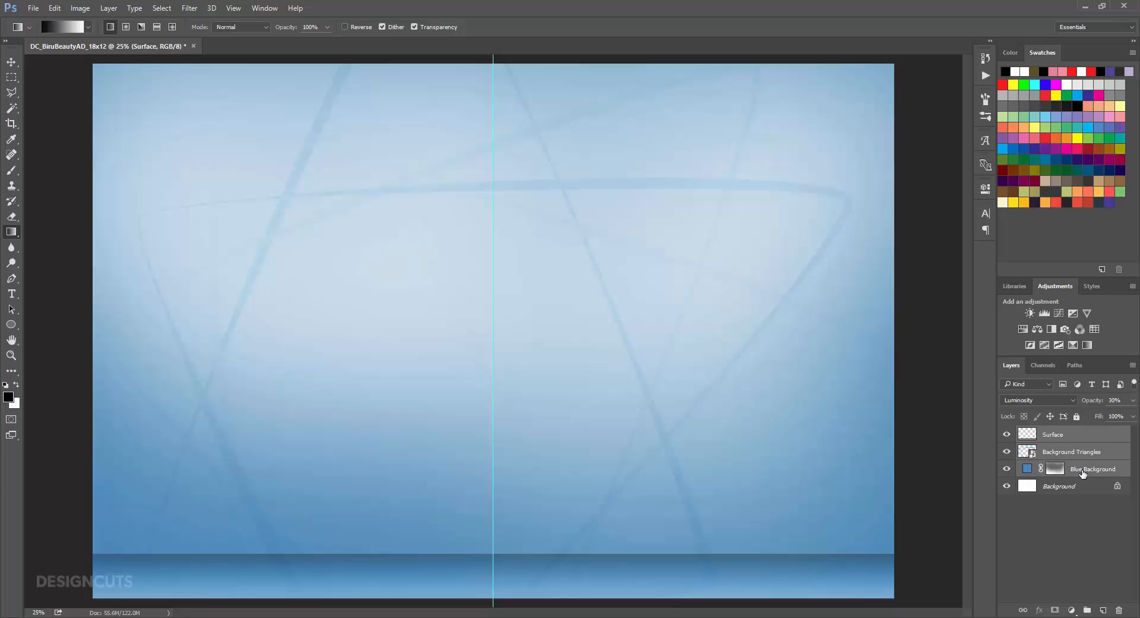
{"action": "left_click", "coordinate": [1088, 610]}
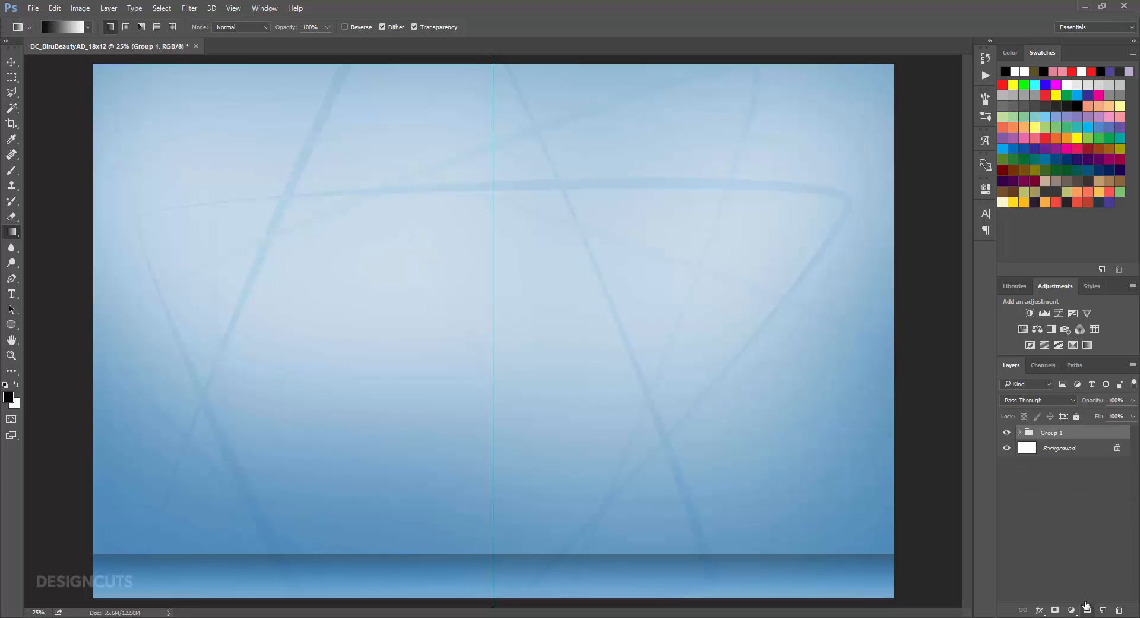
{"action": "double_click", "coordinate": [1046, 433]}
{"action": "type", "text": "Background"}
{"action": "key", "text": "Return"}
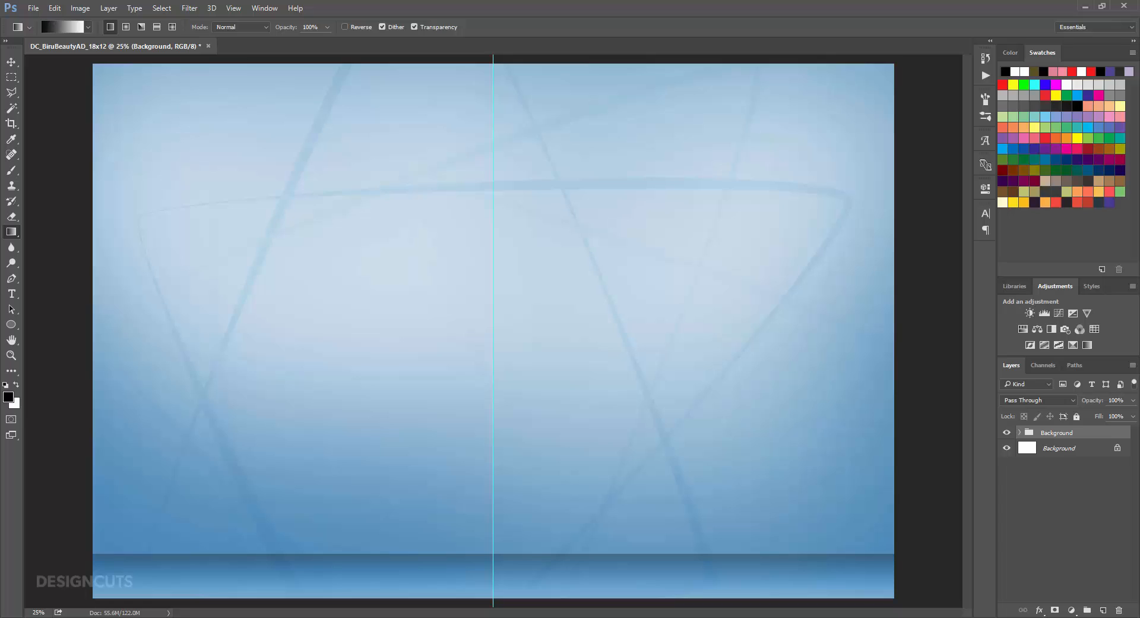
- Duplicate all seven groups of MockUpZone_Cosmetics_Elements from the freebies folder into DC_BiruBeautyAD_18x12 and close the source file
{"action": "key", "text": "alt+Tab"}
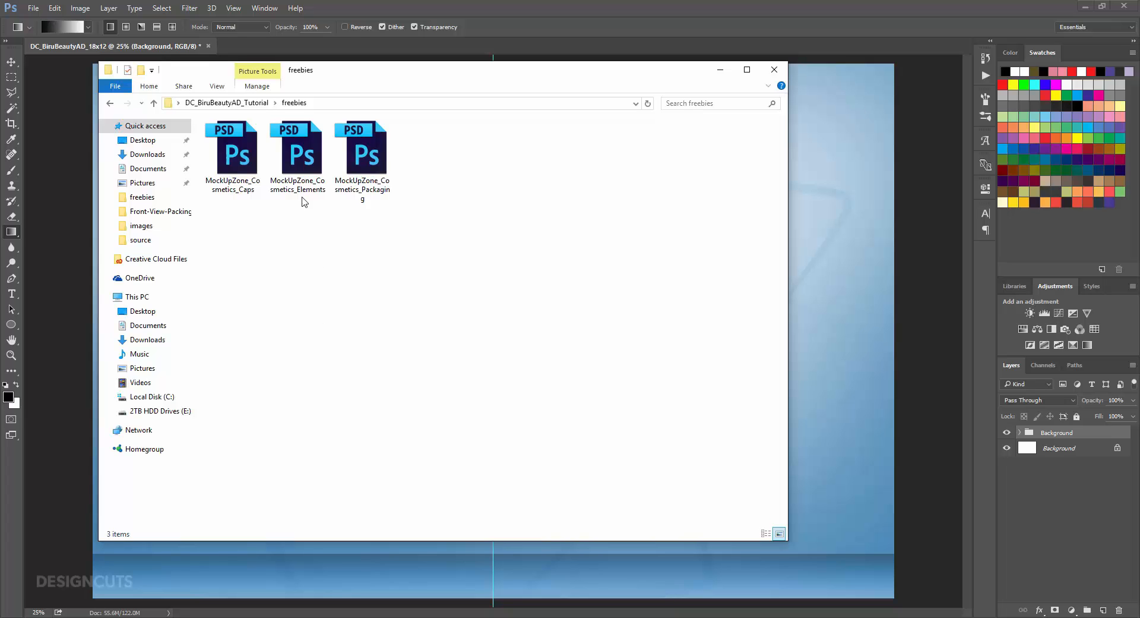
{"action": "double_click", "coordinate": [301, 158]}
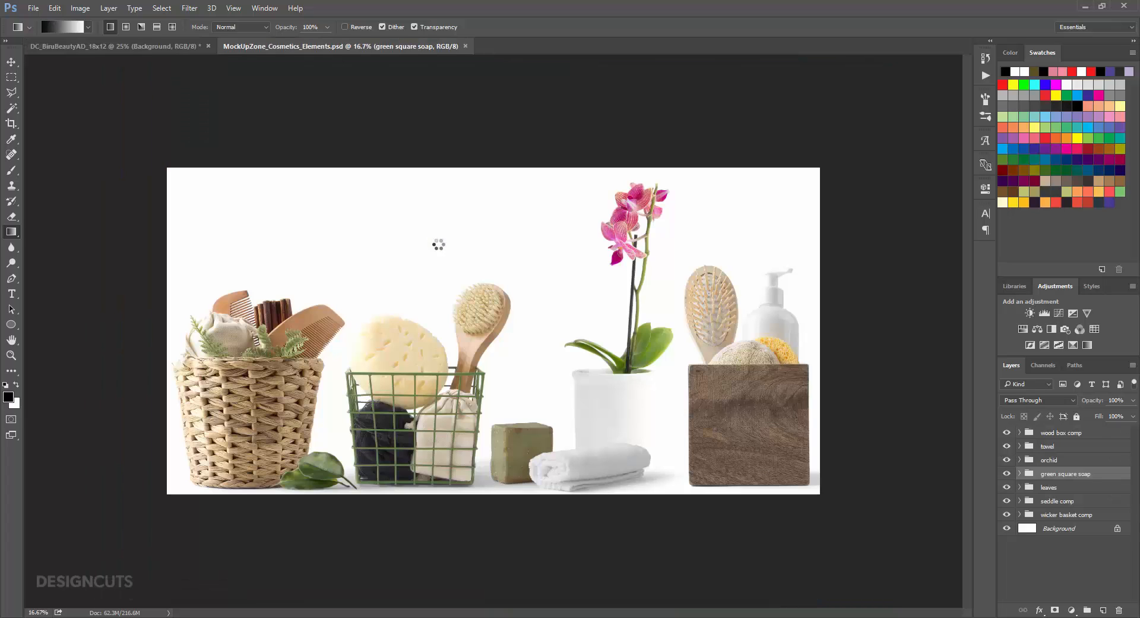
{"action": "left_click", "coordinate": [1073, 519]}
{"action": "left_click", "coordinate": [1061, 432], "text": "shift"}
{"action": "left_click_drag", "start_coordinate": [1063, 433], "coordinate": [826, 306]}
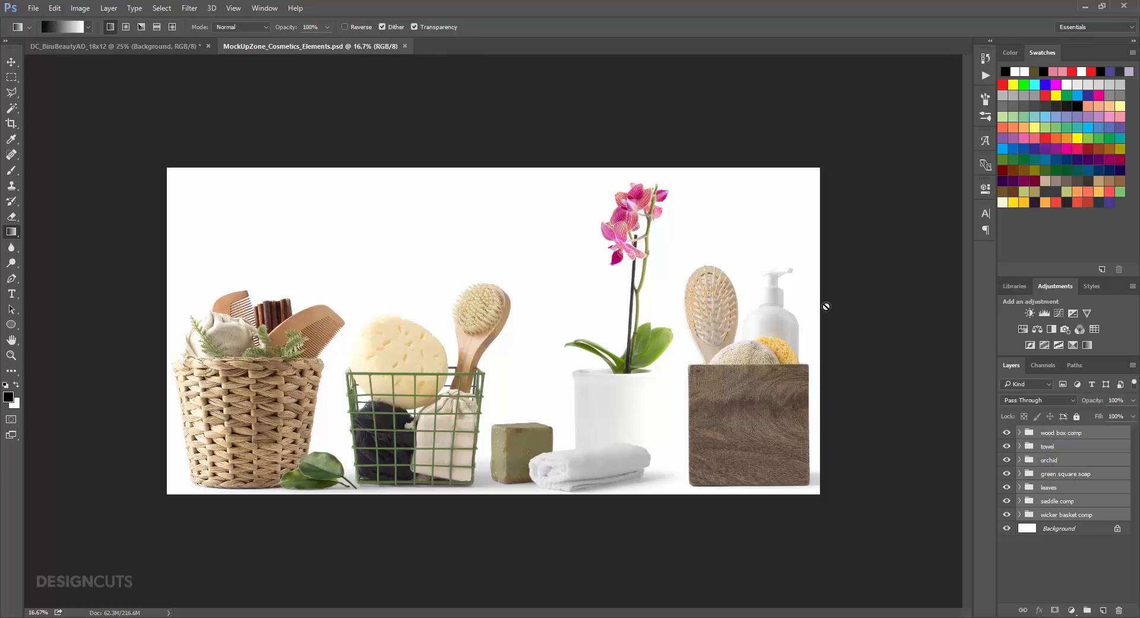
{"action": "left_click", "coordinate": [108, 7]}
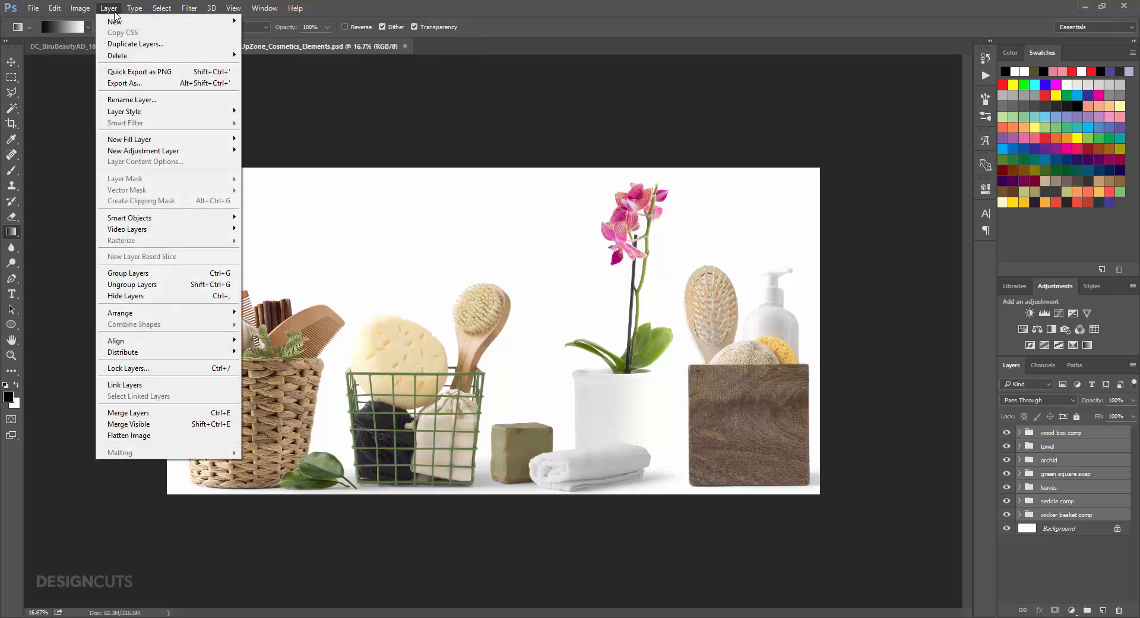
{"action": "left_click", "coordinate": [130, 45]}
{"action": "left_click", "coordinate": [544, 348]}
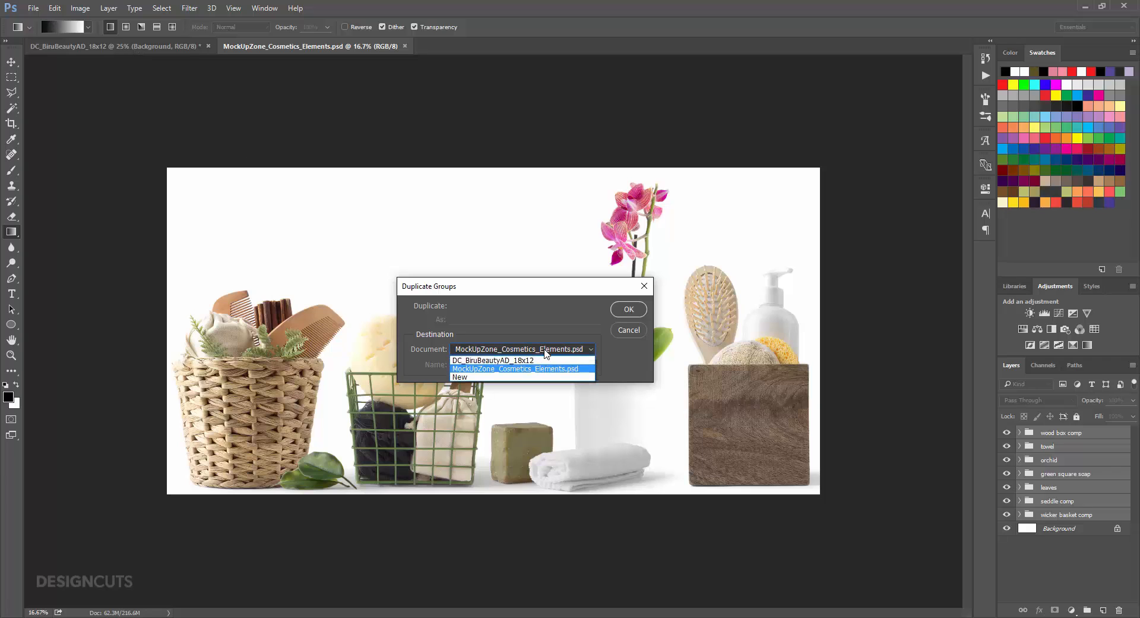
{"action": "left_click", "coordinate": [534, 366]}
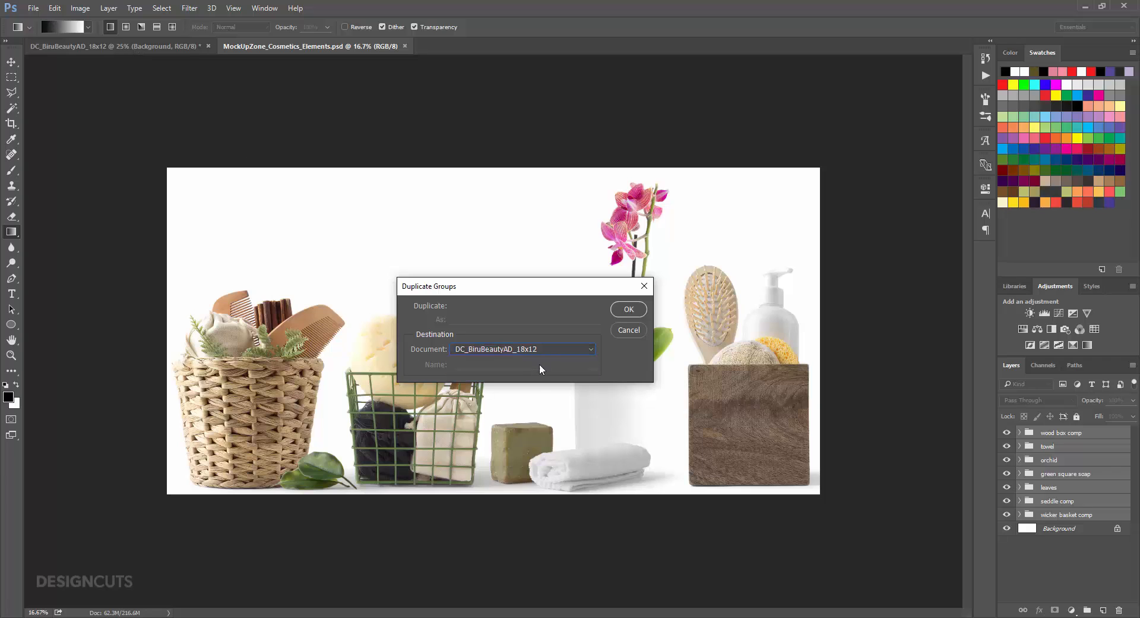
{"action": "left_click", "coordinate": [629, 311]}
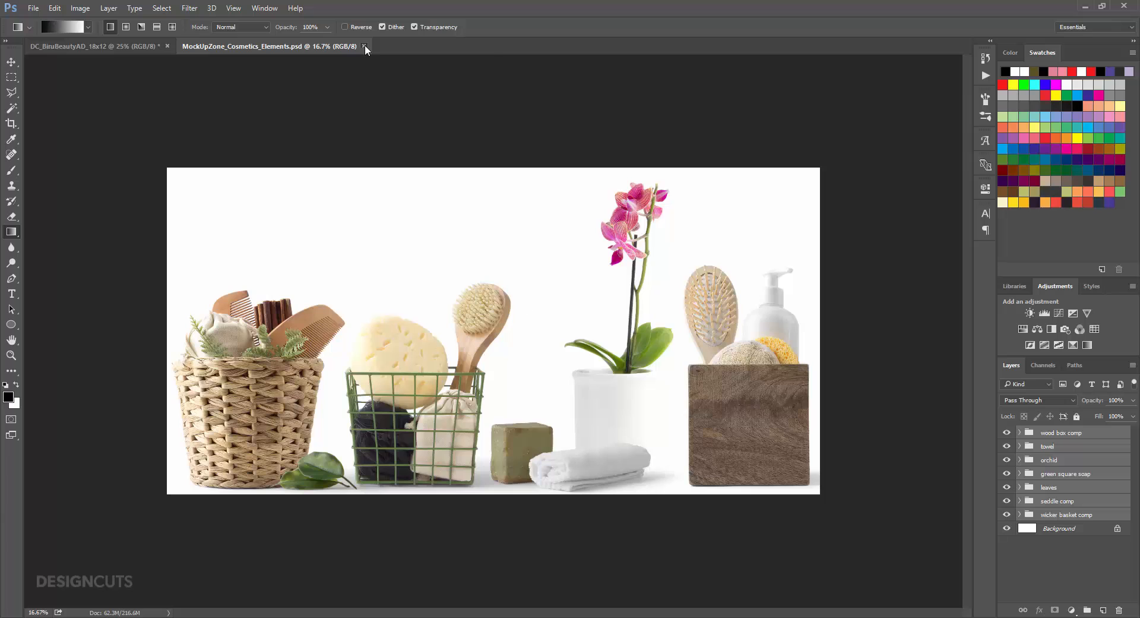
{"action": "key", "text": "ctrl+w"}
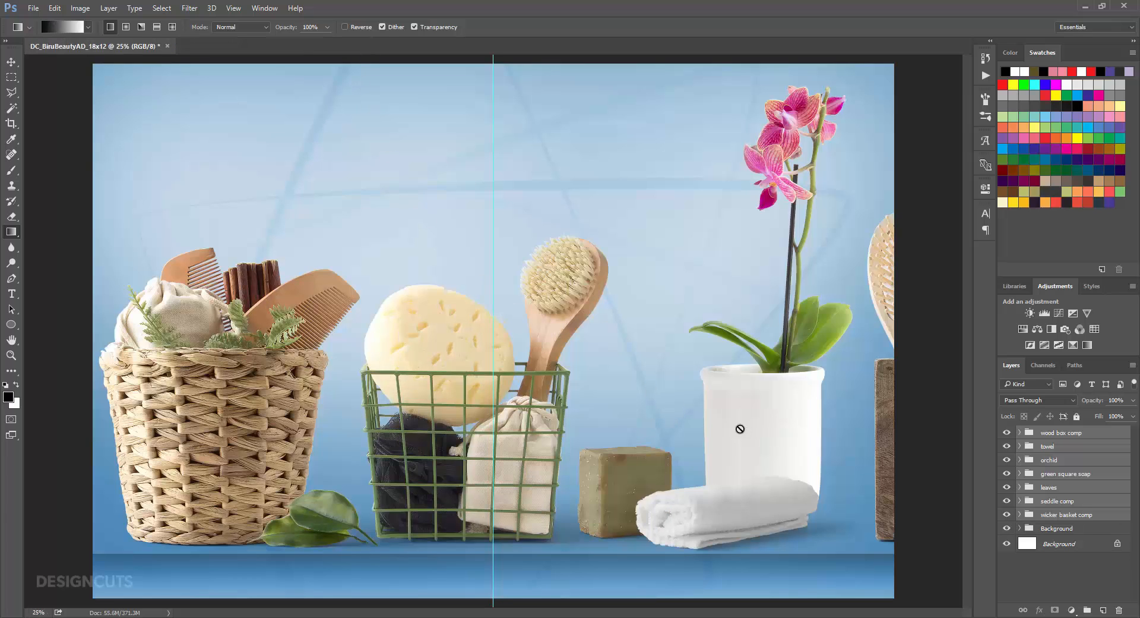
- Bring the orchid group to the top of the layer stack and hide the other six cosmetics groups
{"action": "key", "text": "ctrl+minus"}
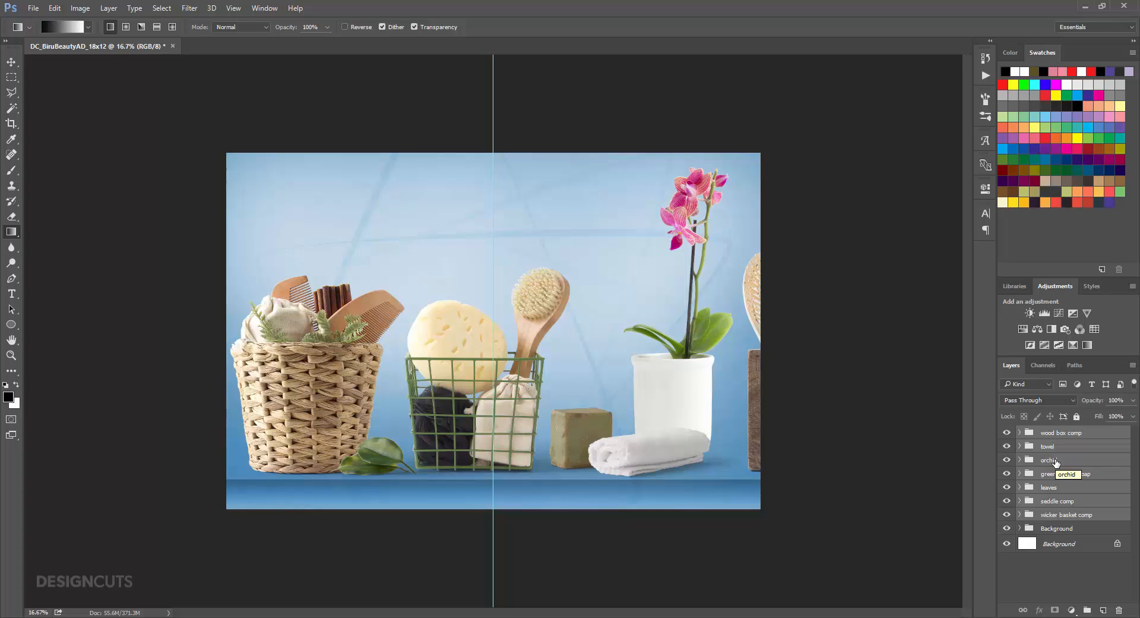
{"action": "left_click", "coordinate": [1055, 461]}
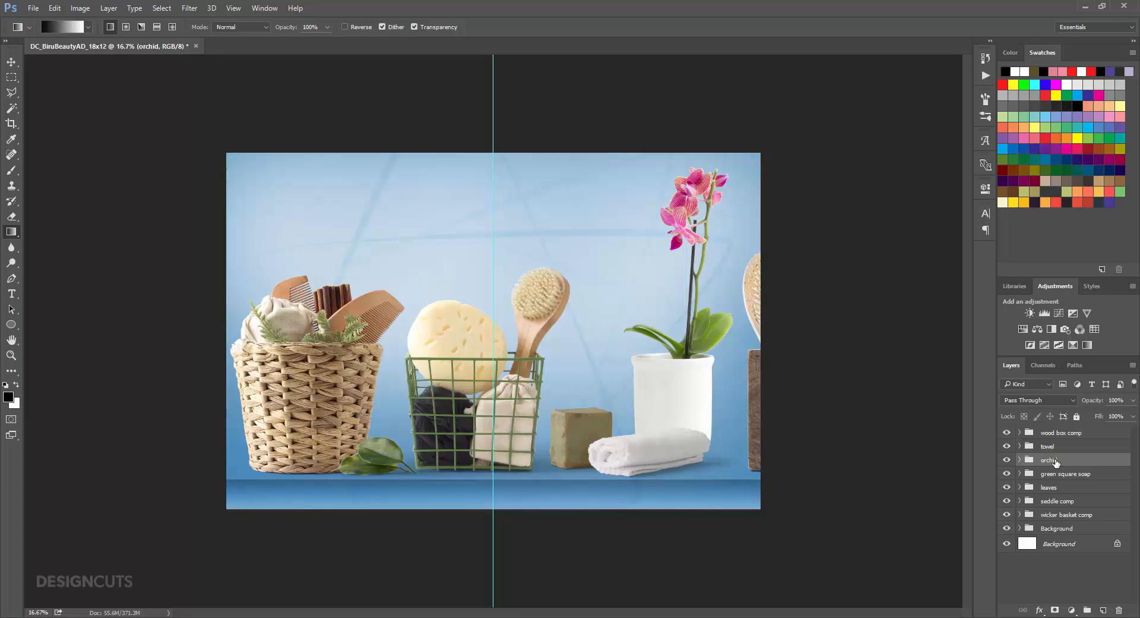
{"action": "left_click_drag", "start_coordinate": [1076, 465], "coordinate": [1073, 425]}
{"action": "left_click_drag", "start_coordinate": [1006, 446], "coordinate": [1006, 515]}
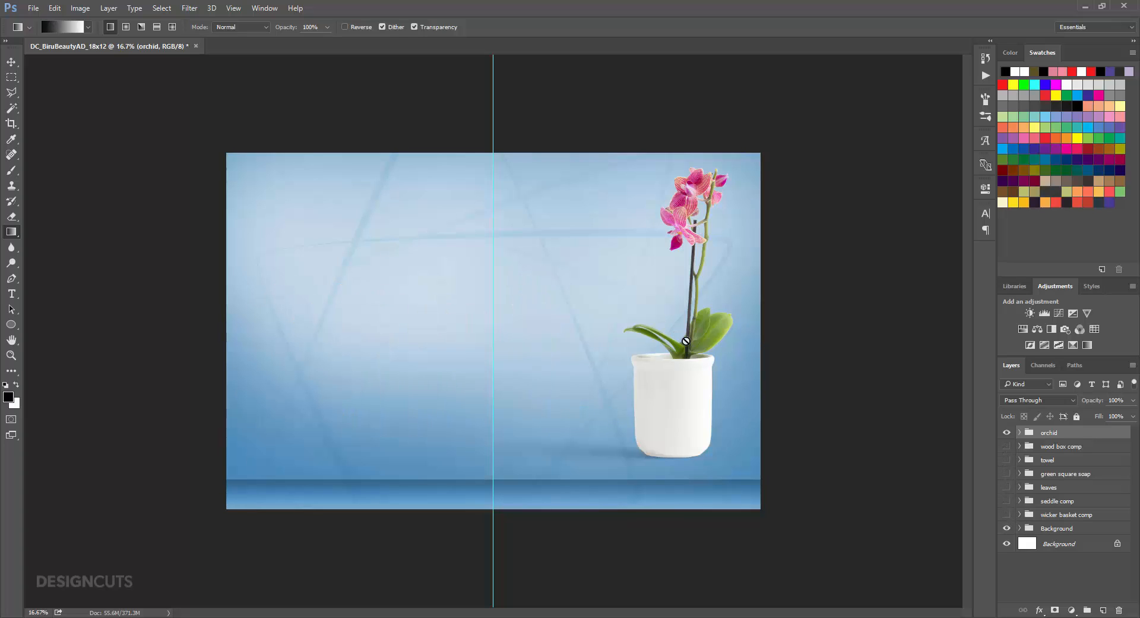
- Move the orchid to the canvas's left edge, with its pot partly cropped and standing on the surface strip
{"action": "left_click", "coordinate": [11, 60]}
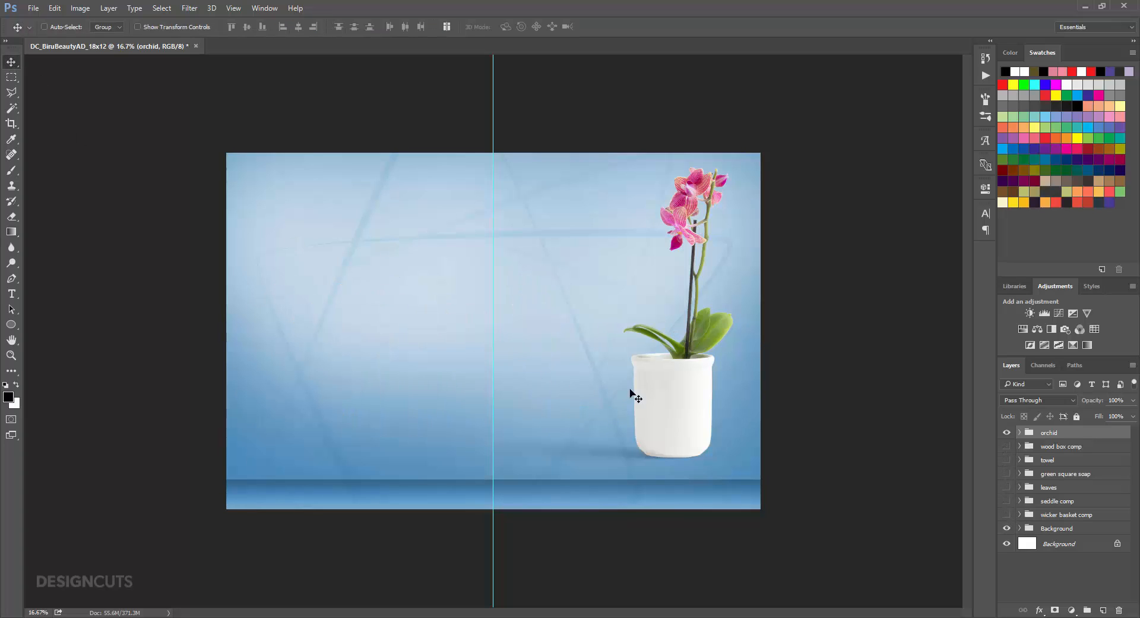
{"action": "left_click_drag", "start_coordinate": [670, 402], "coordinate": [249, 439]}
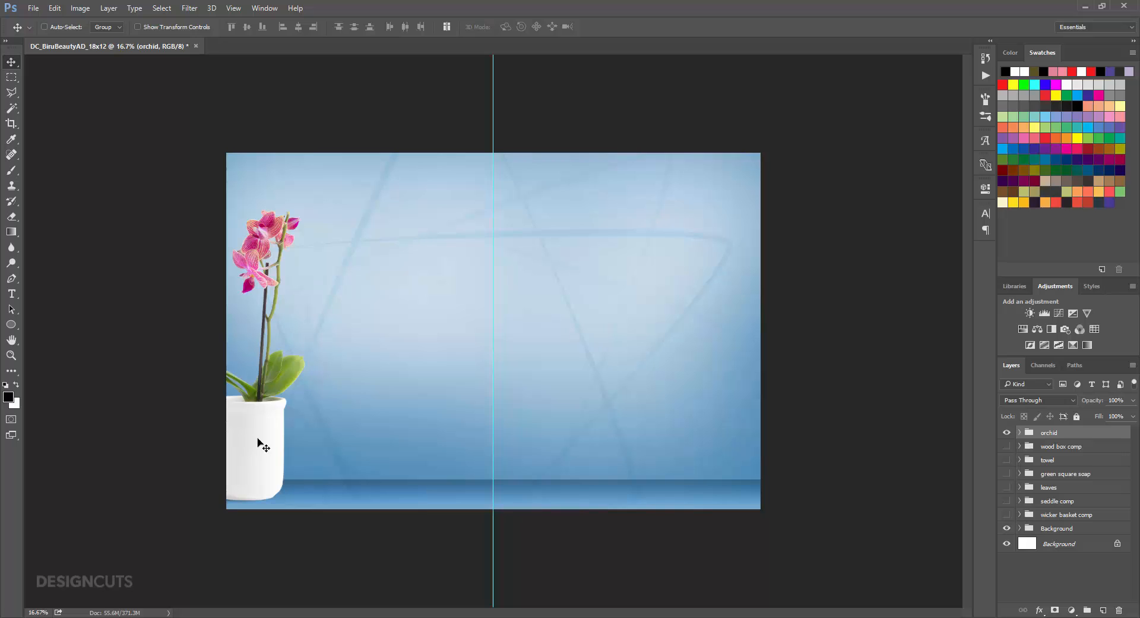
- Show the wicker basket comp group above orchid and place the basket at the canvas's lower-left edge, in front of the pot
{"action": "left_click", "coordinate": [1051, 516]}
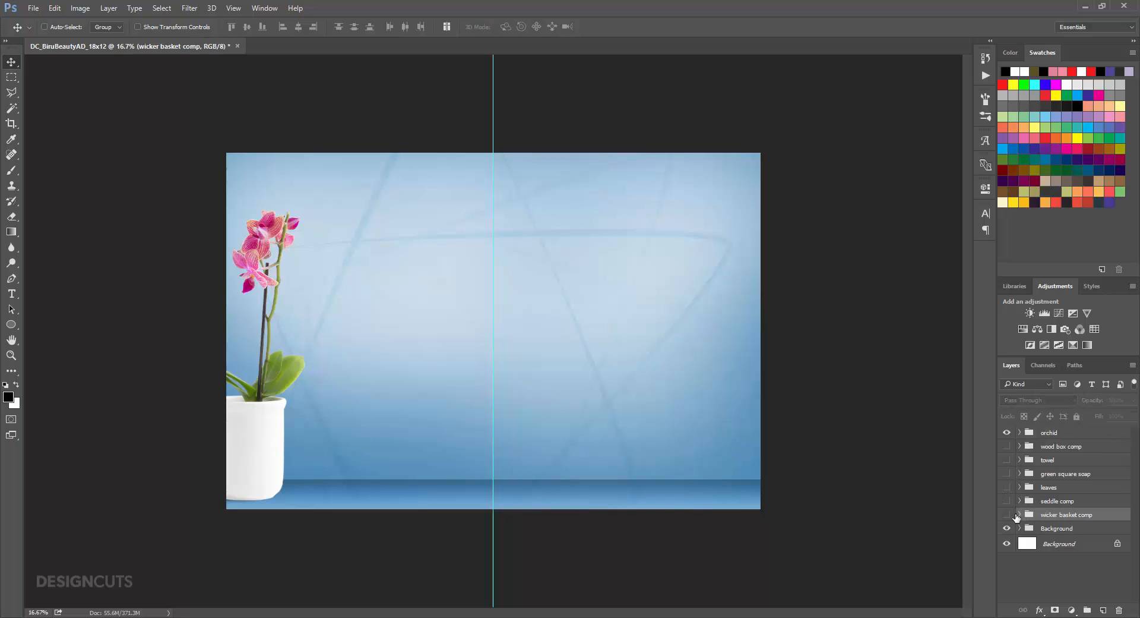
{"action": "left_click", "coordinate": [1007, 514]}
{"action": "left_click_drag", "start_coordinate": [1051, 509], "coordinate": [1046, 428]}
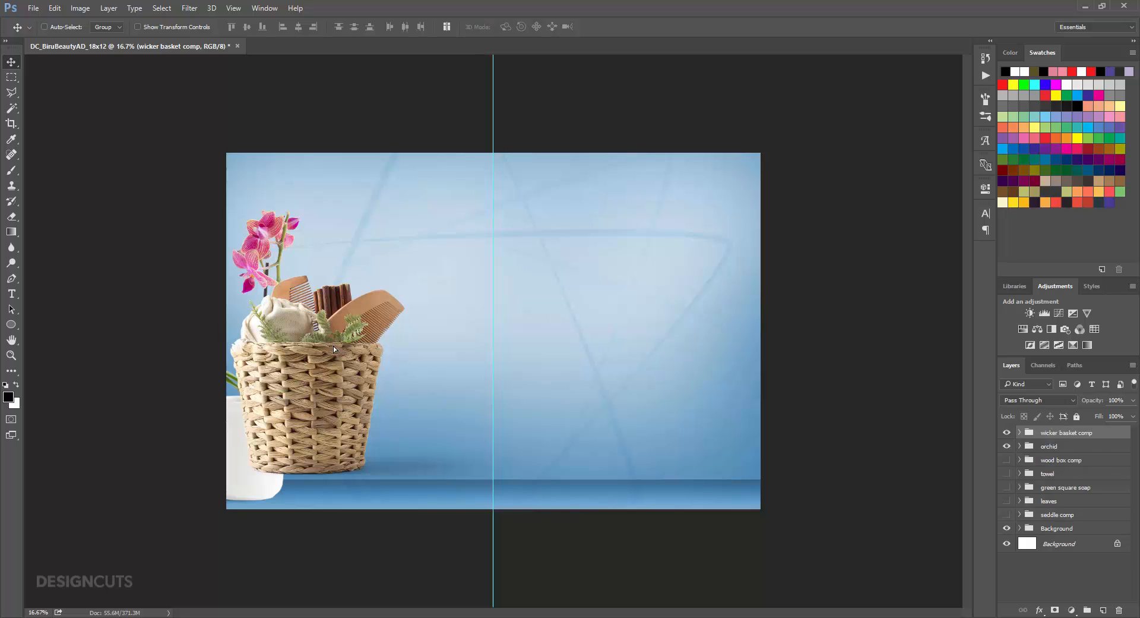
{"action": "left_click_drag", "start_coordinate": [333, 346], "coordinate": [302, 373]}
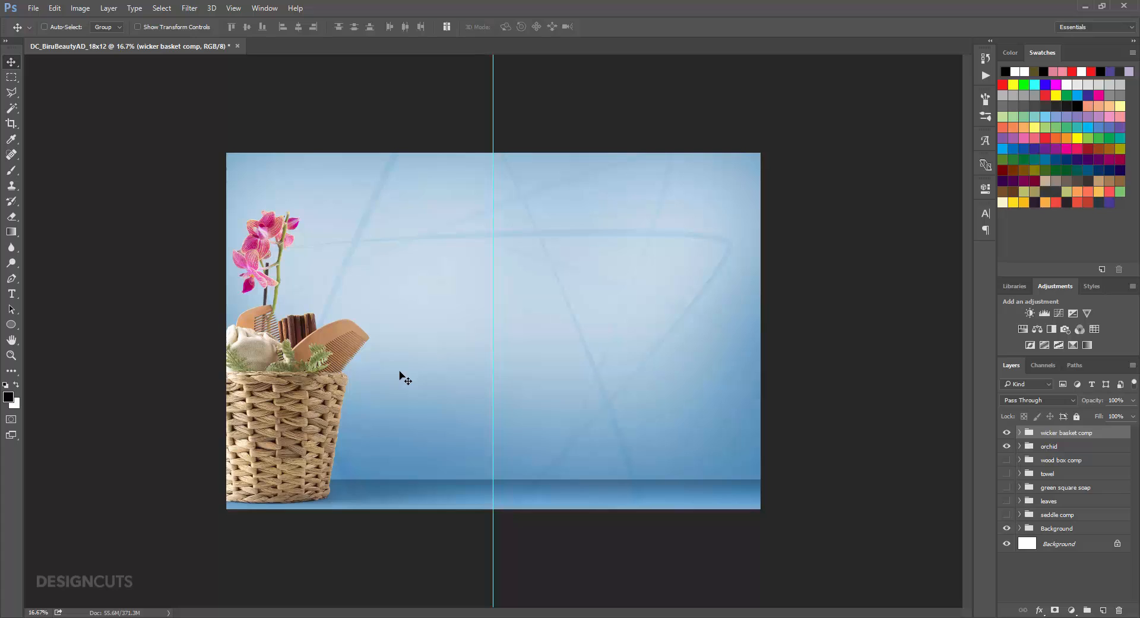
- Nudge the orchid group slightly upward behind the wicker basket
{"action": "left_click", "coordinate": [1067, 448]}
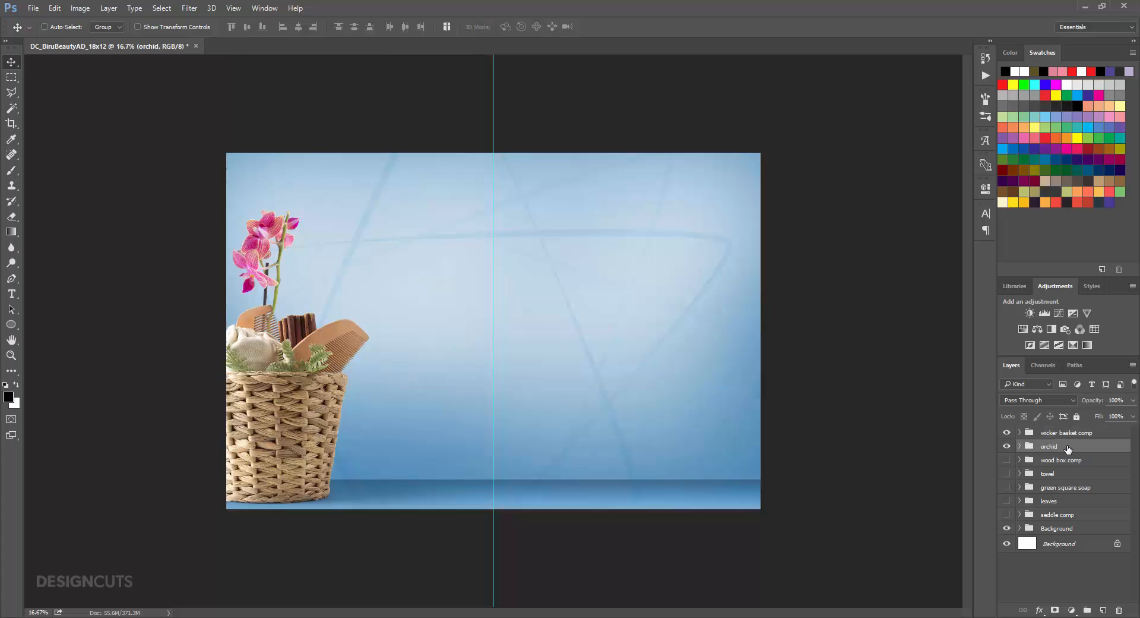
{"action": "key", "text": "shift+Up"}
{"action": "key", "text": "shift+Up"}
{"action": "key", "text": "shift+Up"}
{"action": "key", "text": "shift+Up"}
{"action": "key", "text": "shift+Up"}
{"action": "key", "text": "shift+Up"}
{"action": "key", "text": "shift+Up"}
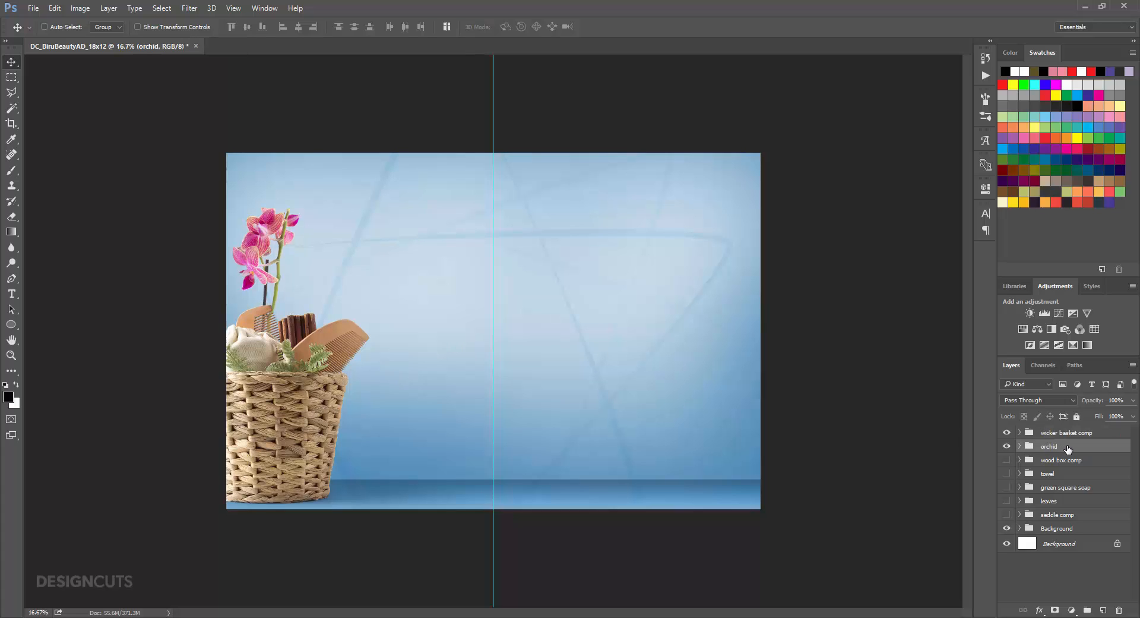
{"action": "key", "text": "shift+Up"}
{"action": "key", "text": "shift+Up"}
{"action": "key", "text": "shift+Up"}
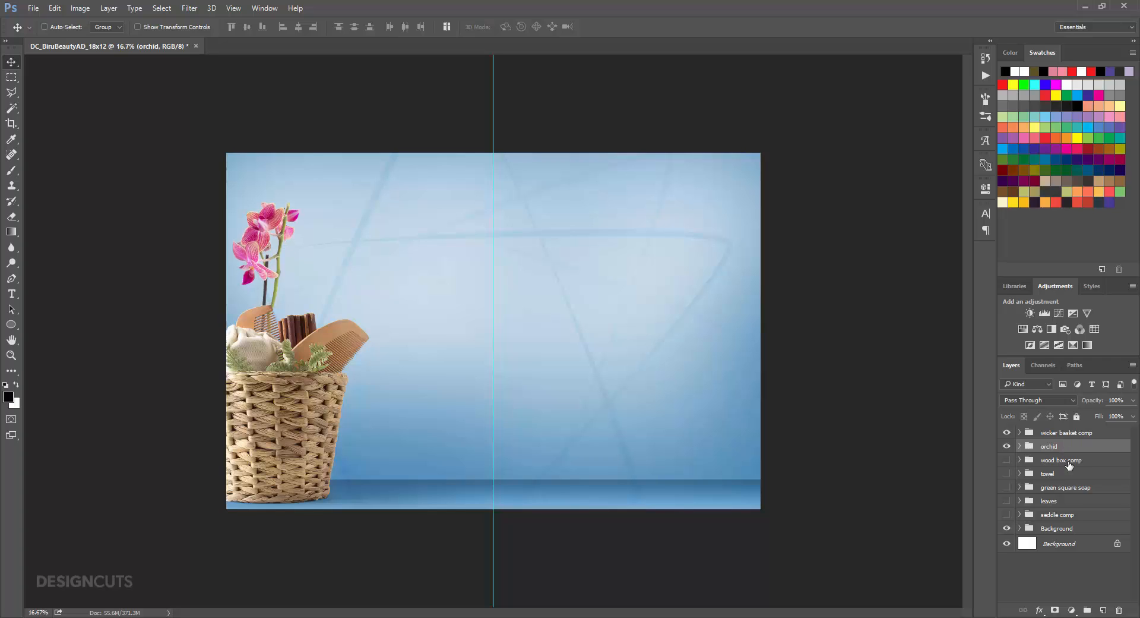
- Show the green square soap group at the top of the stack and place the soap against the wicker basket's lower-right corner
{"action": "left_click", "coordinate": [1006, 487]}
{"action": "left_click_drag", "start_coordinate": [1055, 488], "coordinate": [1055, 432]}
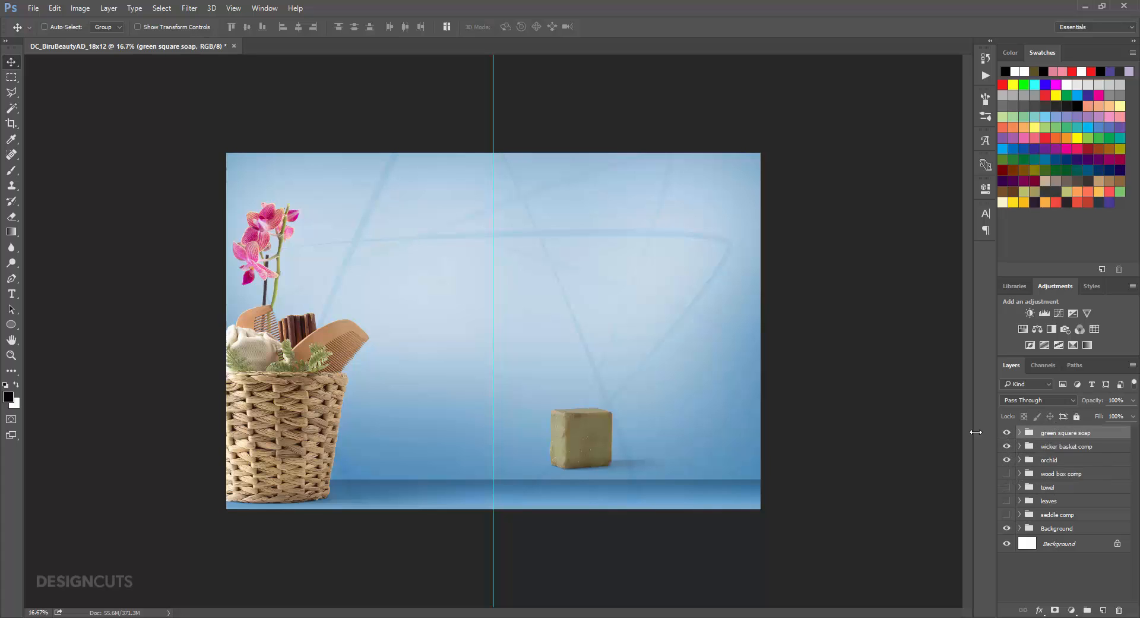
{"action": "left_click_drag", "start_coordinate": [578, 449], "coordinate": [362, 485]}
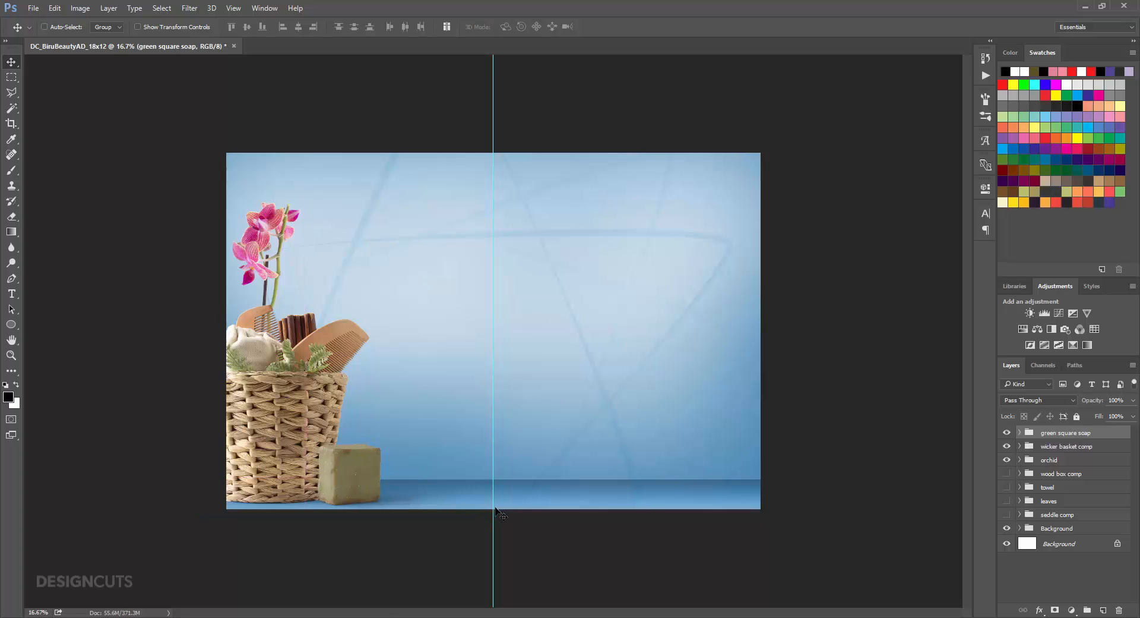
- Show the seddle comp group and place the wire basket on the surface strip, partly cropped by the canvas's right edge
{"action": "left_click", "coordinate": [1039, 516]}
{"action": "left_click", "coordinate": [1007, 514]}
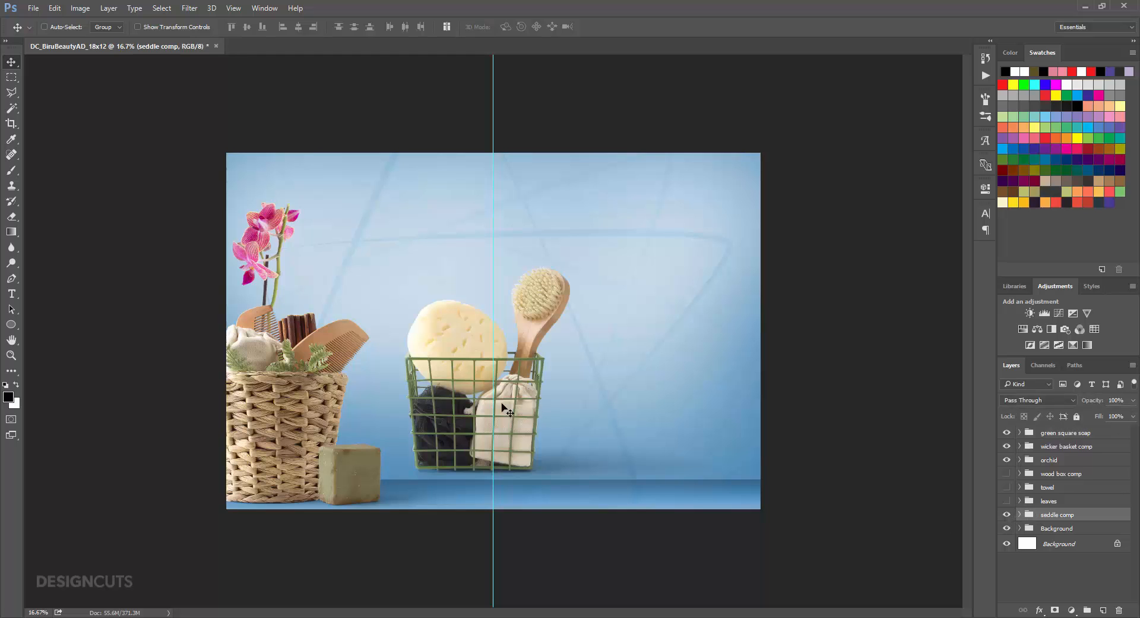
{"action": "left_click_drag", "start_coordinate": [445, 408], "coordinate": [697, 443]}
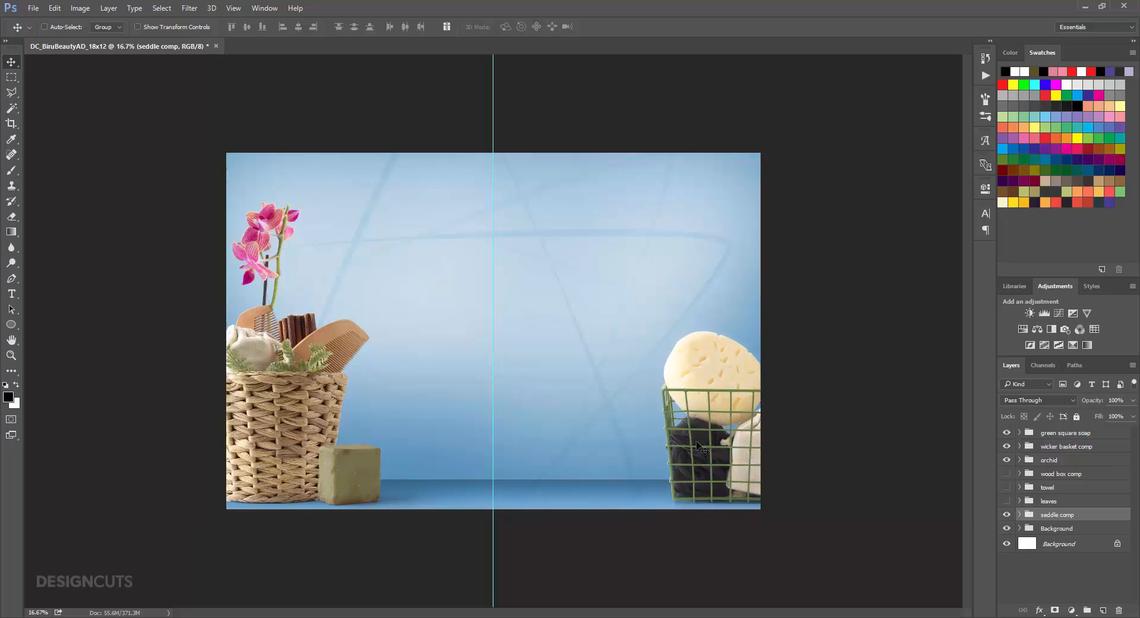
{"action": "key", "text": "shift+Right"}
{"action": "key", "text": "shift+Right"}
{"action": "key", "text": "shift+Right"}
{"action": "key", "text": "shift+Right"}
{"action": "key", "text": "shift+Right"}
{"action": "key", "text": "shift+Right"}
{"action": "key", "text": "shift+Right"}
{"action": "key", "text": "shift+Right"}
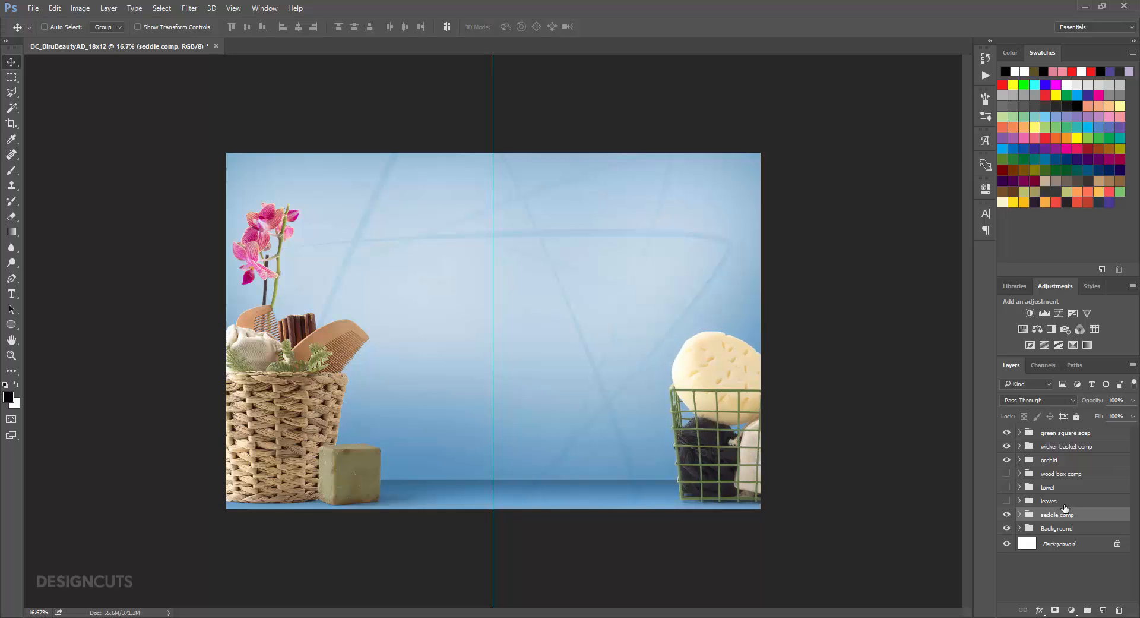
- Show the wood box comp group below seddle comp and position it so its brush rises behind the sponge
{"action": "left_click", "coordinate": [1065, 475]}
{"action": "left_click_drag", "start_coordinate": [1090, 477], "coordinate": [1088, 519]}
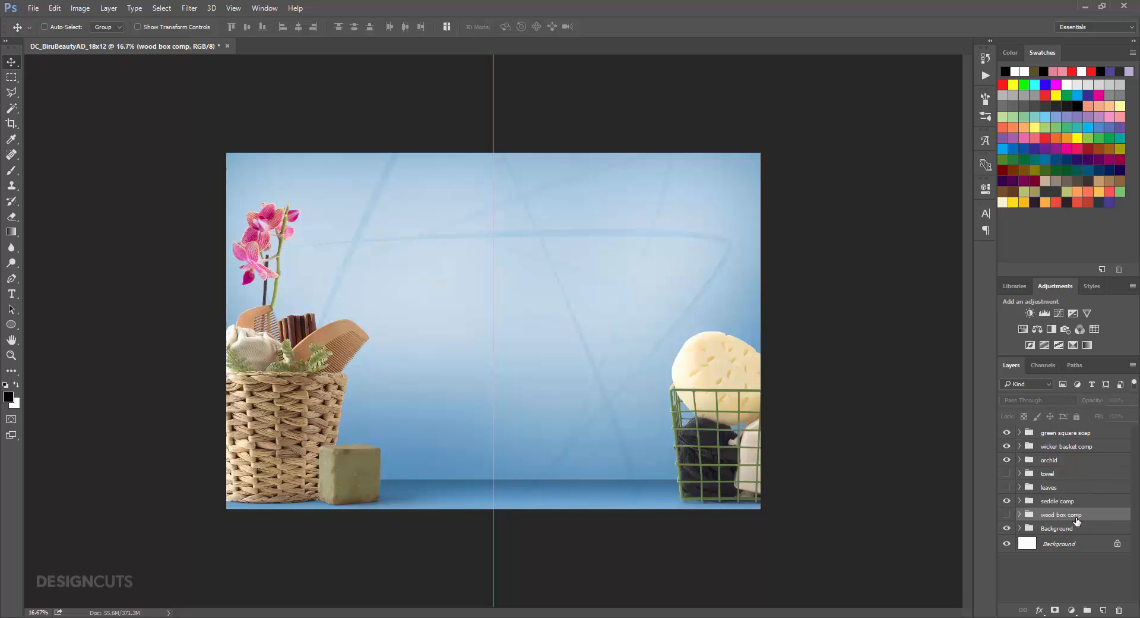
{"action": "left_click", "coordinate": [1007, 514]}
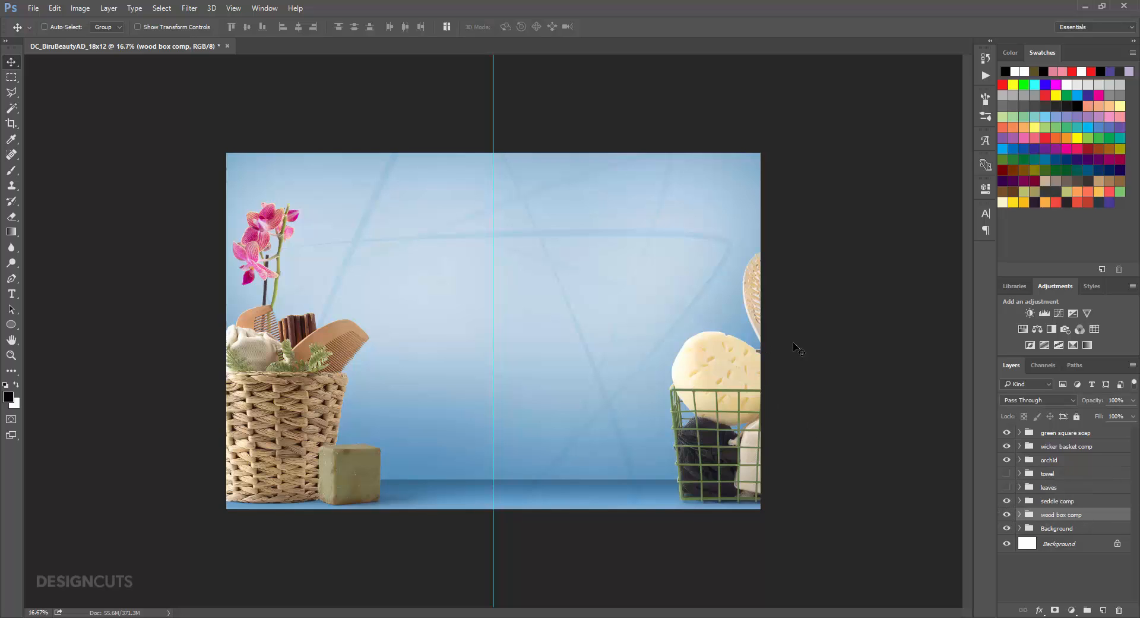
{"action": "left_click_drag", "start_coordinate": [794, 342], "coordinate": [766, 364]}
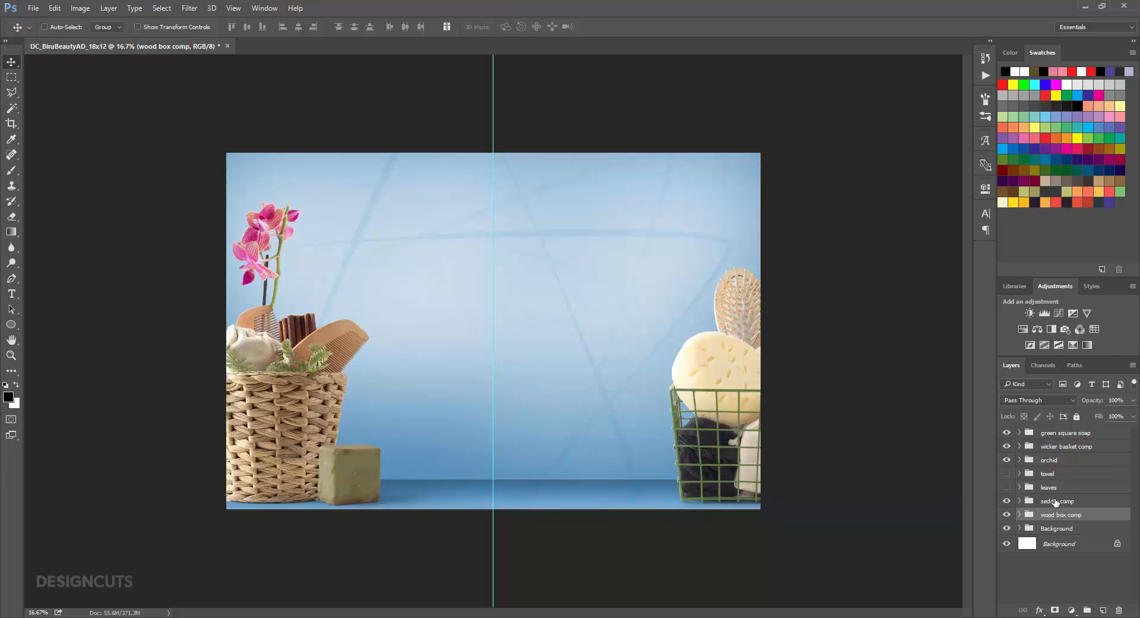
- Show the towel group below seddle comp and place the towel on the surface strip, partly behind the wire basket
{"action": "left_click", "coordinate": [1051, 474]}
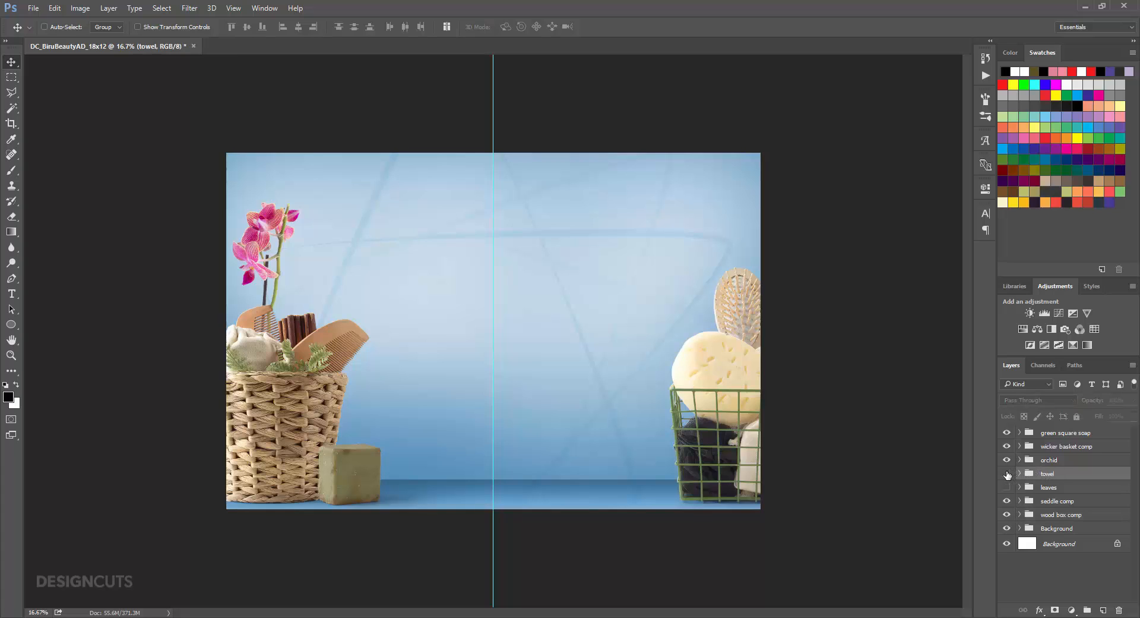
{"action": "left_click", "coordinate": [1006, 473]}
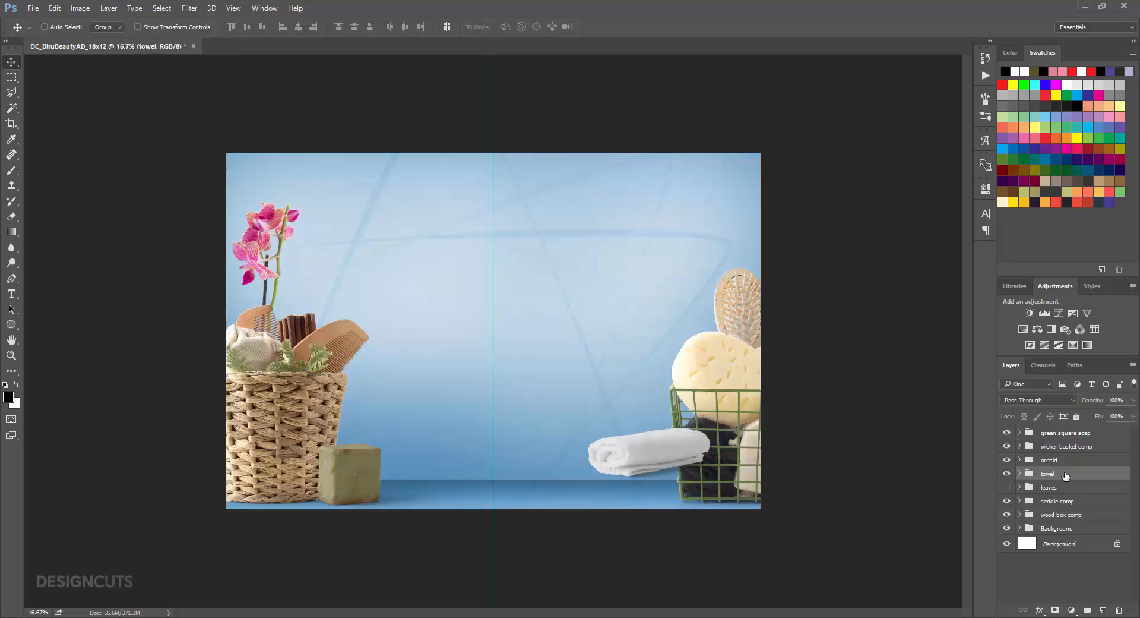
{"action": "left_click_drag", "start_coordinate": [1063, 475], "coordinate": [1063, 506]}
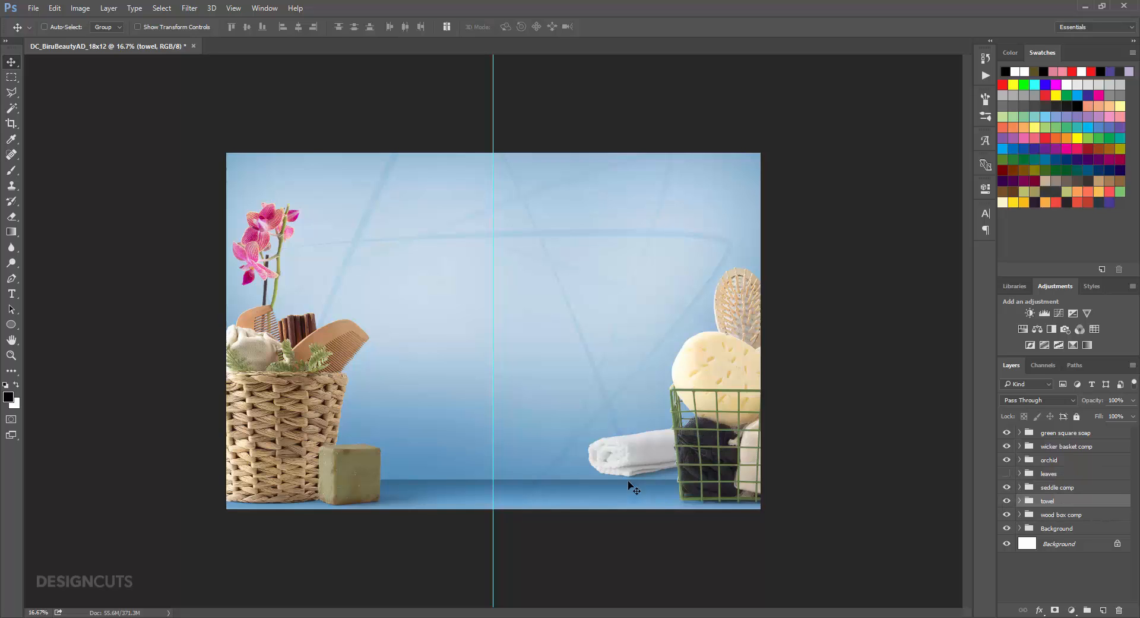
{"action": "left_click_drag", "start_coordinate": [626, 457], "coordinate": [655, 480]}
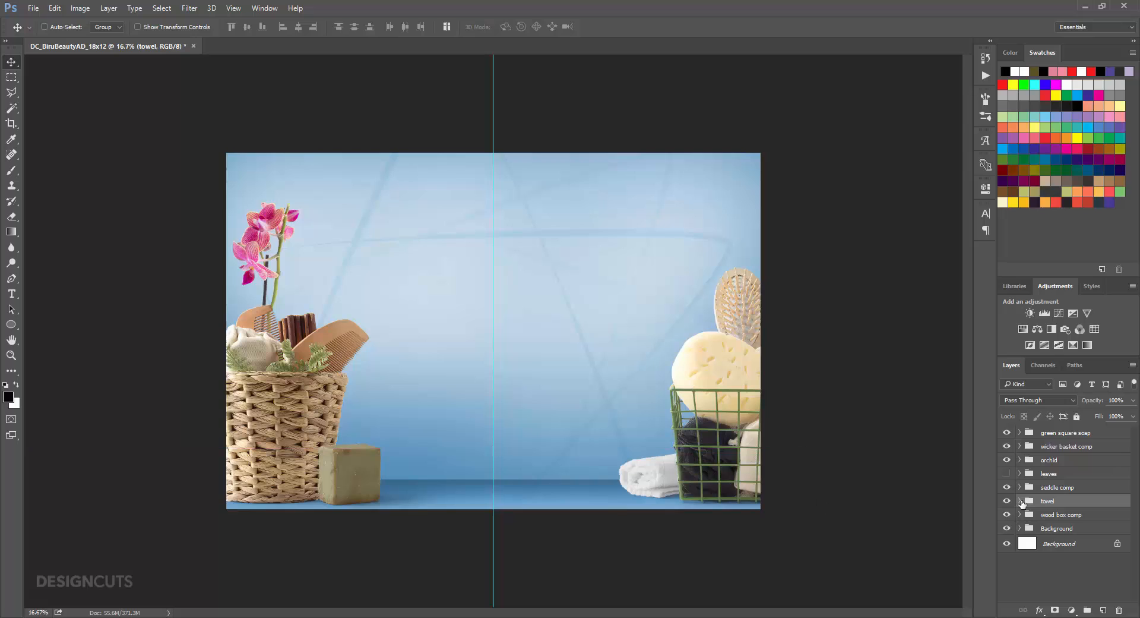
- Show the leaves group, place the leaves at the wire basket's lower-left corner in front of the towel, and shift the towel slightly left
{"action": "left_click", "coordinate": [1066, 478]}
{"action": "left_click", "coordinate": [1006, 473]}
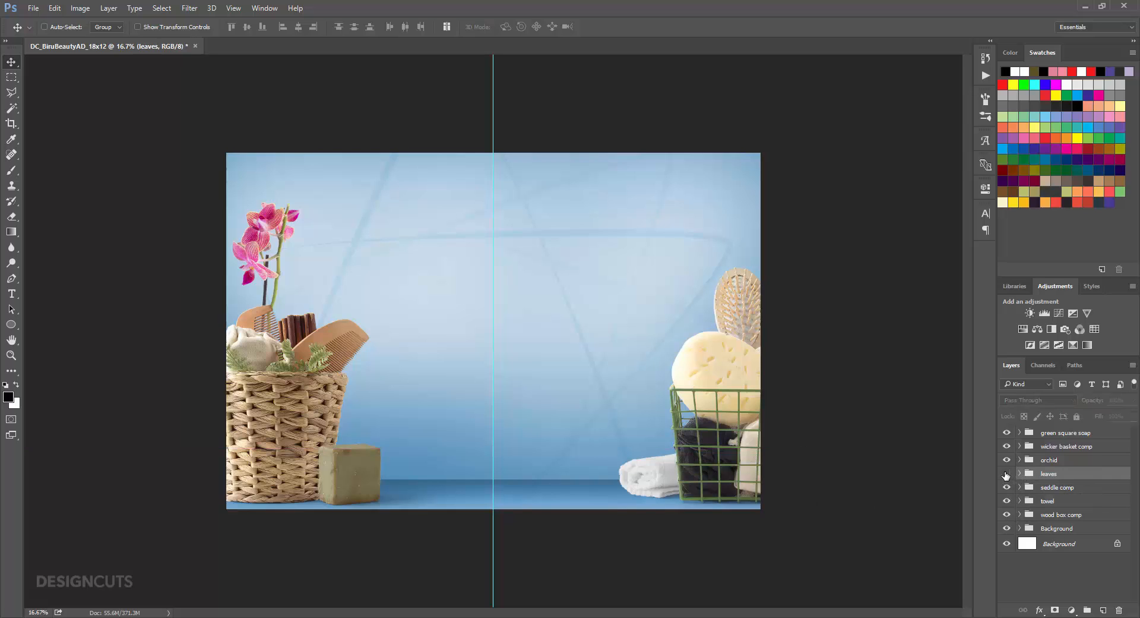
{"action": "left_click_drag", "start_coordinate": [413, 477], "coordinate": [696, 487]}
{"action": "left_click", "coordinate": [1047, 500]}
{"action": "left_click_drag", "start_coordinate": [628, 475], "coordinate": [619, 475]}
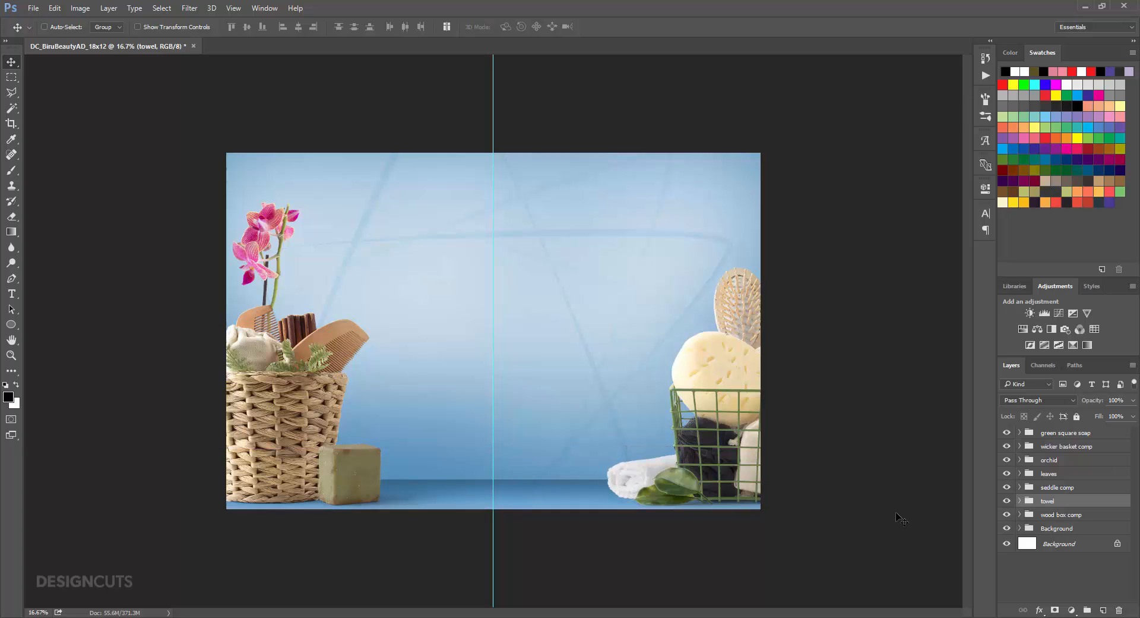
{"action": "left_click", "coordinate": [1078, 436]}
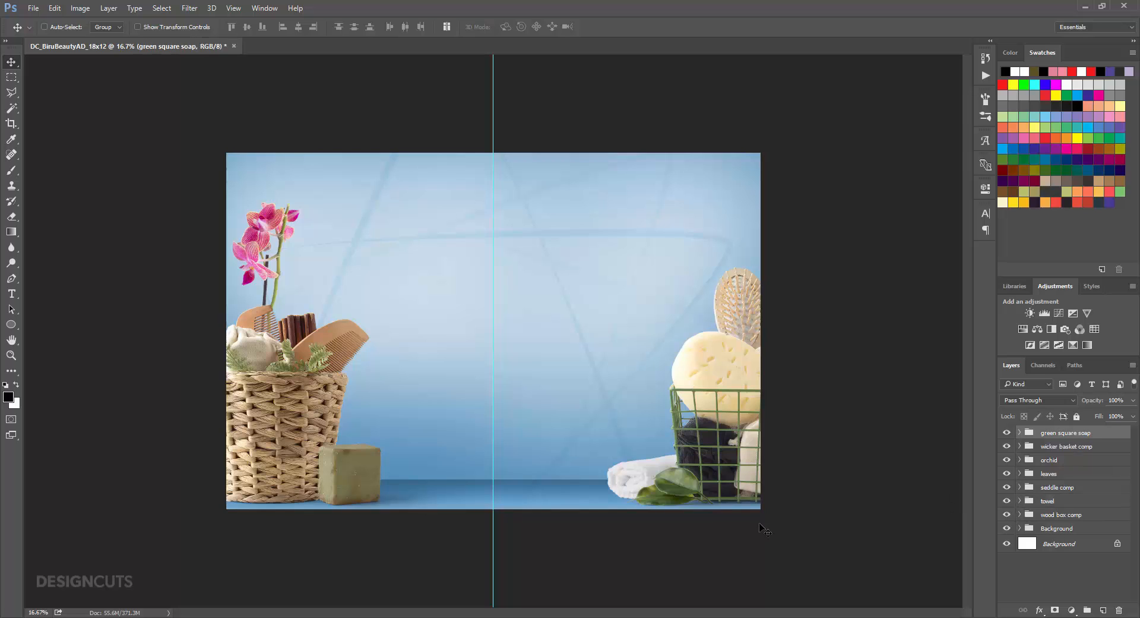
- Open MockUpZone_Cosmetics_Packaging and duplicate its curved dispenser bottle, sphere bottle and glossy cream tube groups into DC_BiruBeautyAD_18x12
{"action": "left_click", "coordinate": [315, 617]}
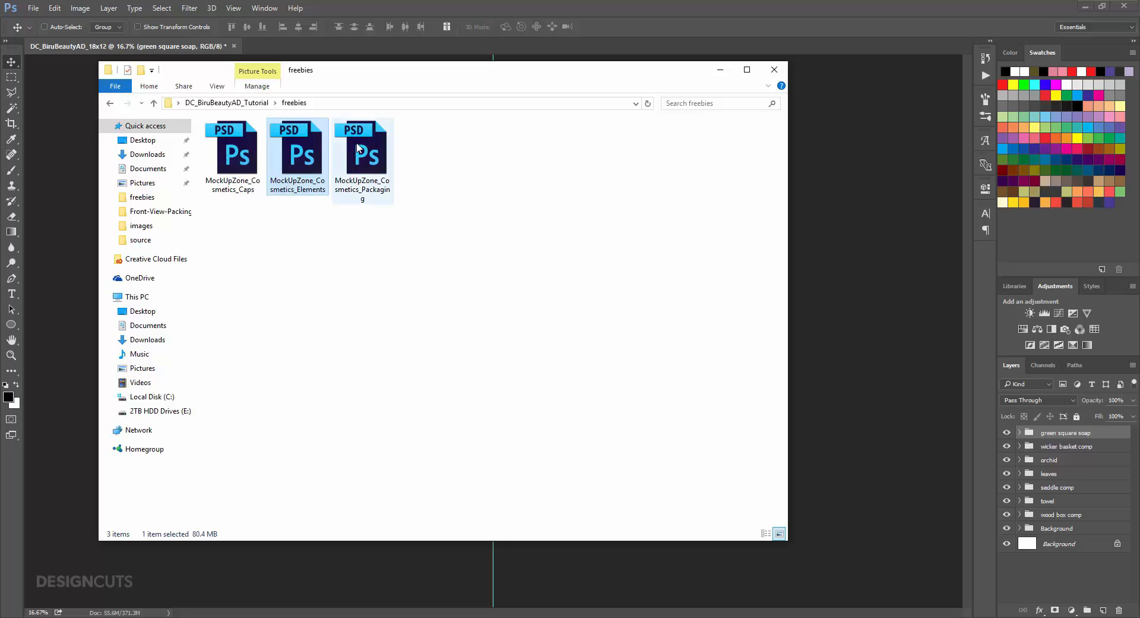
{"action": "double_click", "coordinate": [359, 148]}
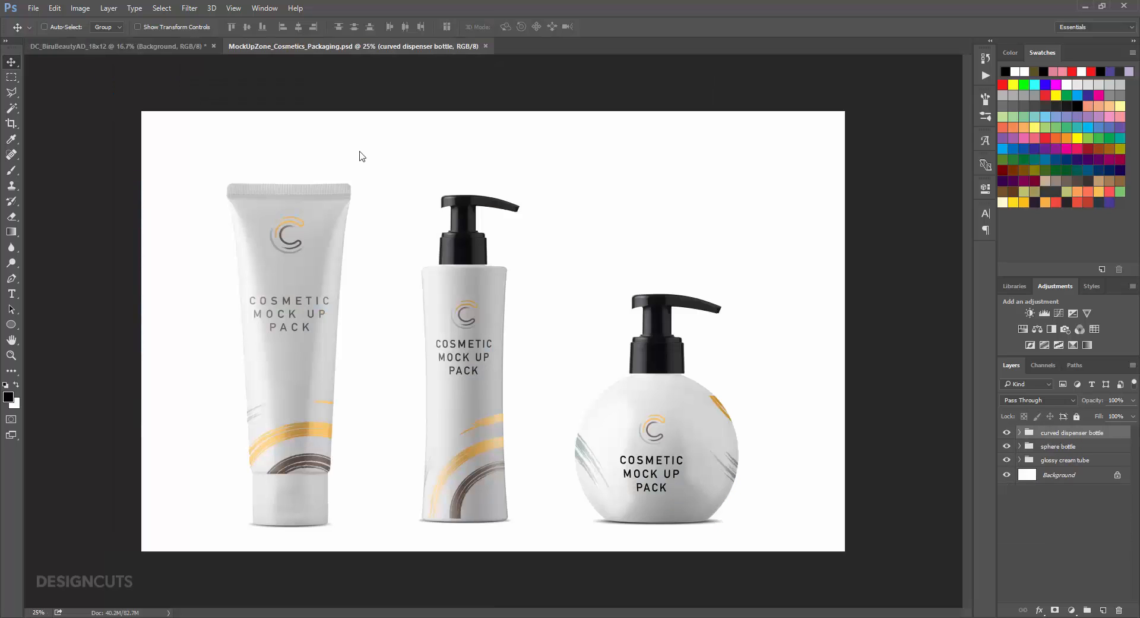
{"action": "left_click", "coordinate": [1056, 460], "text": "shift"}
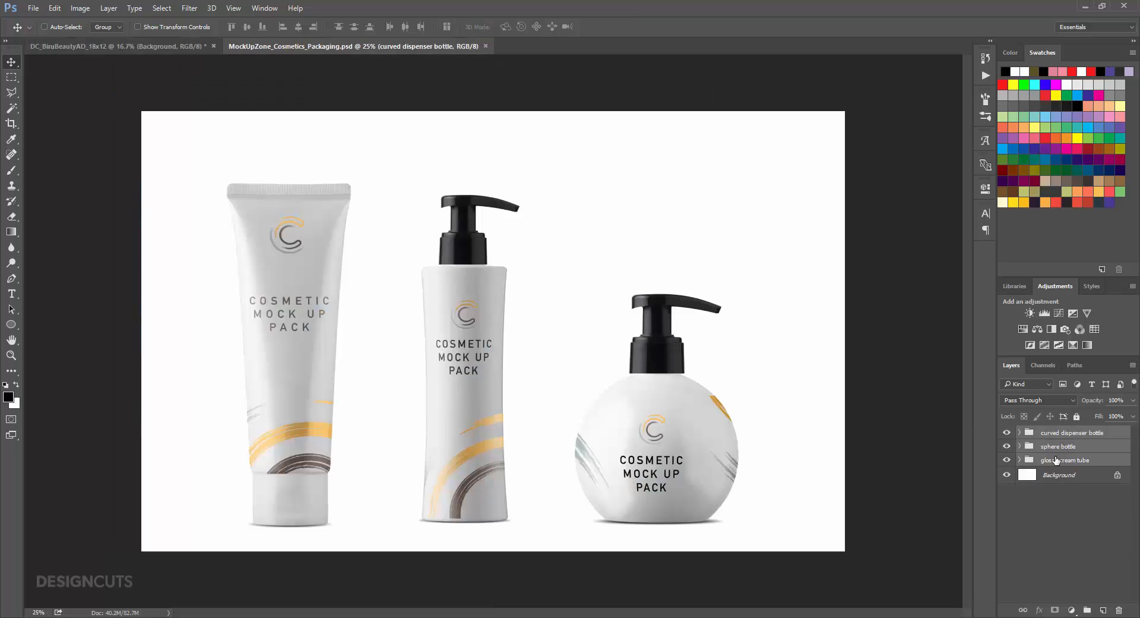
{"action": "left_click", "coordinate": [109, 9]}
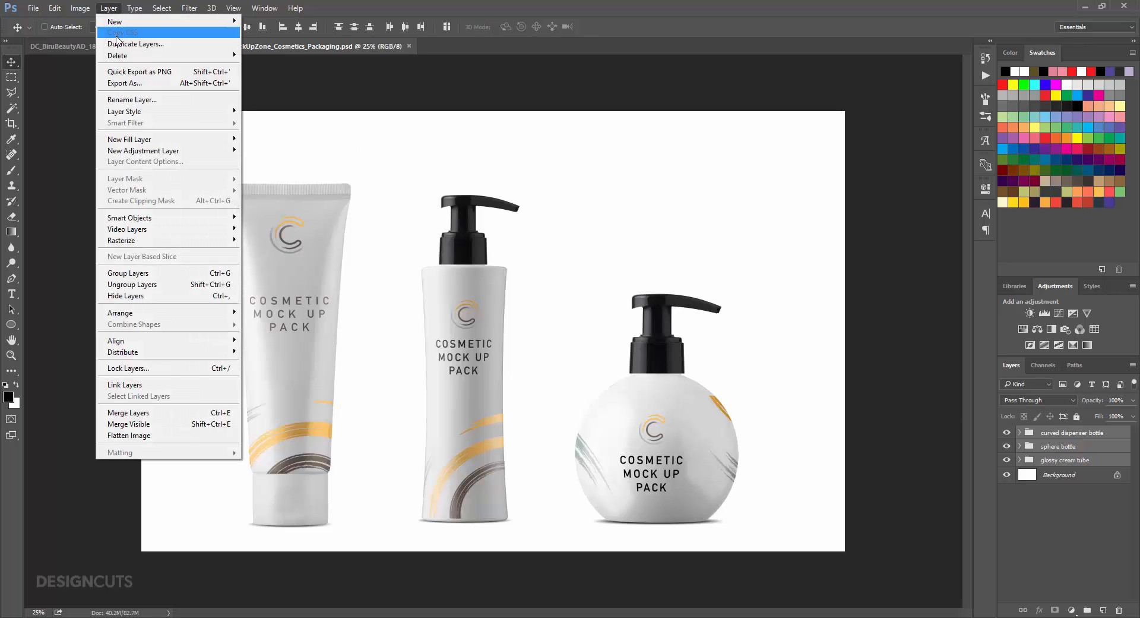
{"action": "left_click", "coordinate": [118, 44]}
{"action": "left_click", "coordinate": [512, 347]}
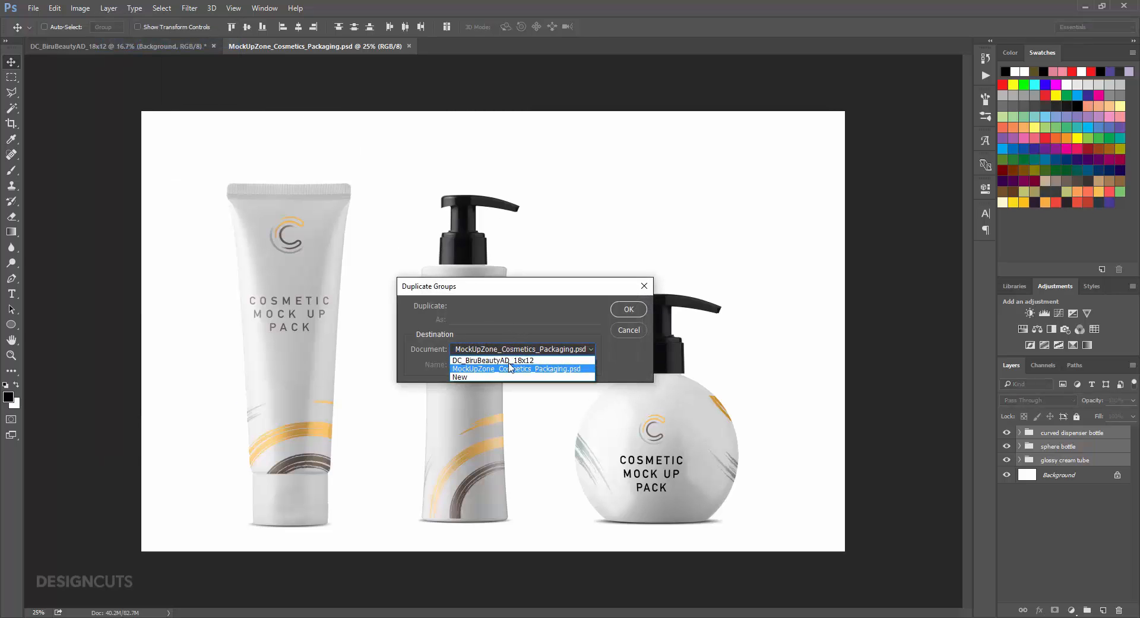
{"action": "left_click", "coordinate": [508, 363]}
{"action": "left_click", "coordinate": [640, 313]}
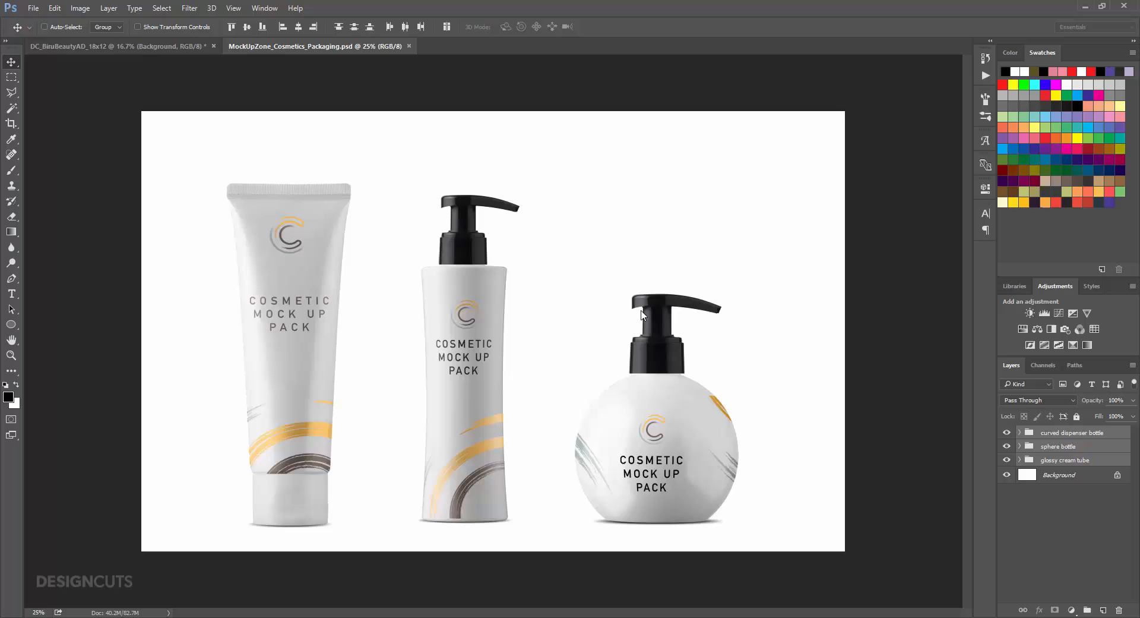
{"action": "left_click", "coordinate": [366, 46]}
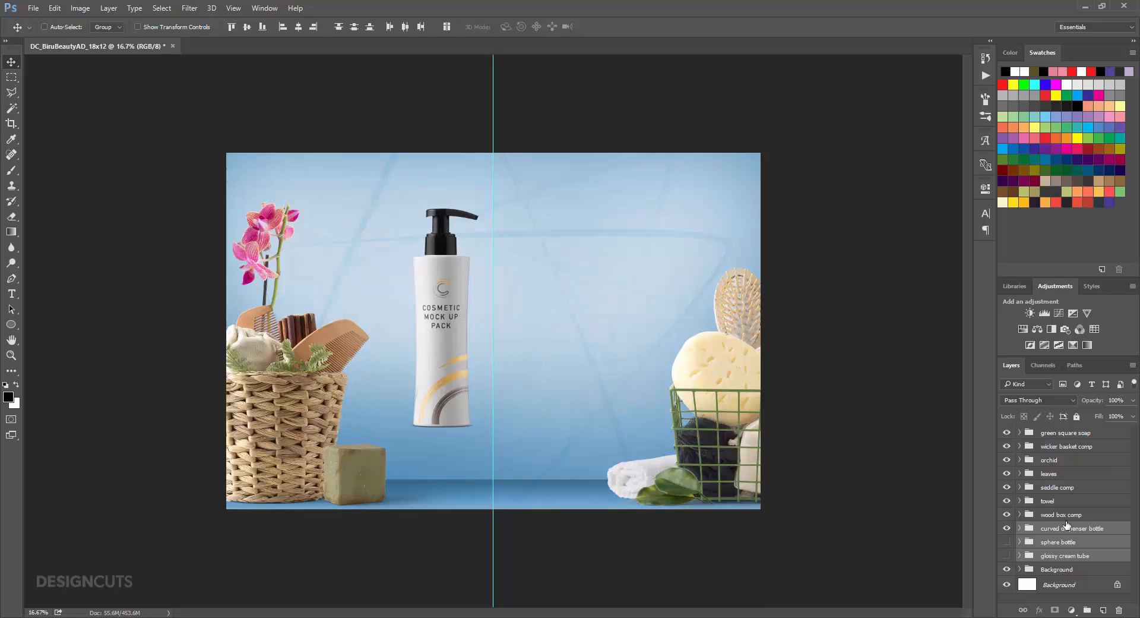
- Move the curved dispenser bottle beside the green soap and scale it proportionally to 90%
{"action": "left_click", "coordinate": [1067, 528]}
{"action": "left_click_drag", "start_coordinate": [446, 353], "coordinate": [416, 423]}
{"action": "left_click", "coordinate": [54, 9]}
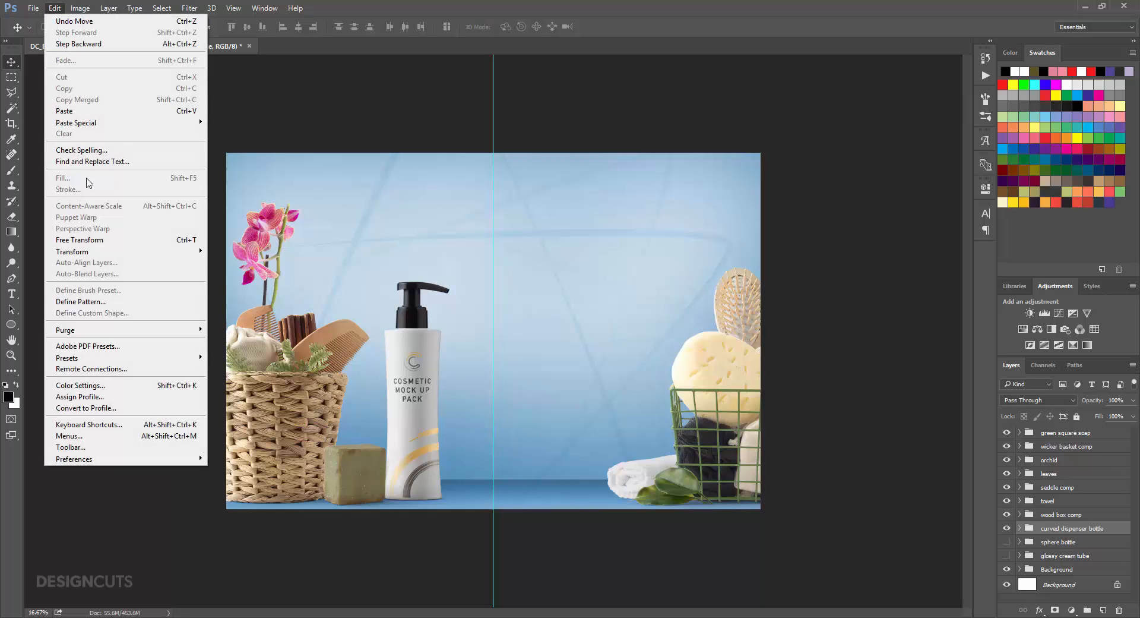
{"action": "mouse_move", "coordinate": [119, 251]}
{"action": "left_click", "coordinate": [250, 268]}
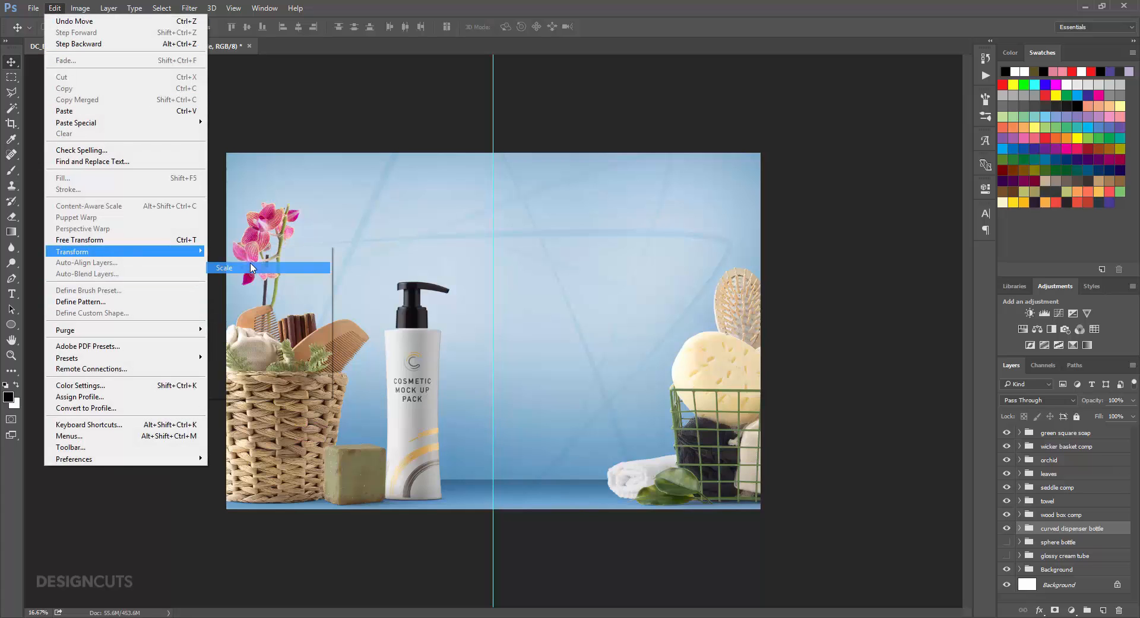
{"action": "left_click", "coordinate": [178, 26]}
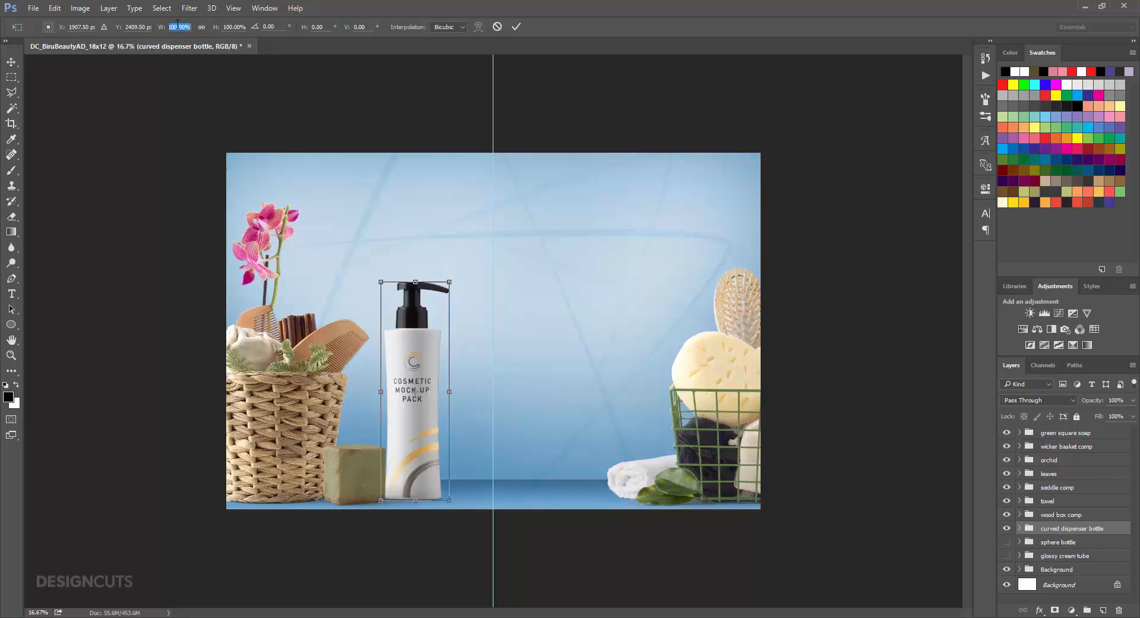
{"action": "type", "text": "90"}
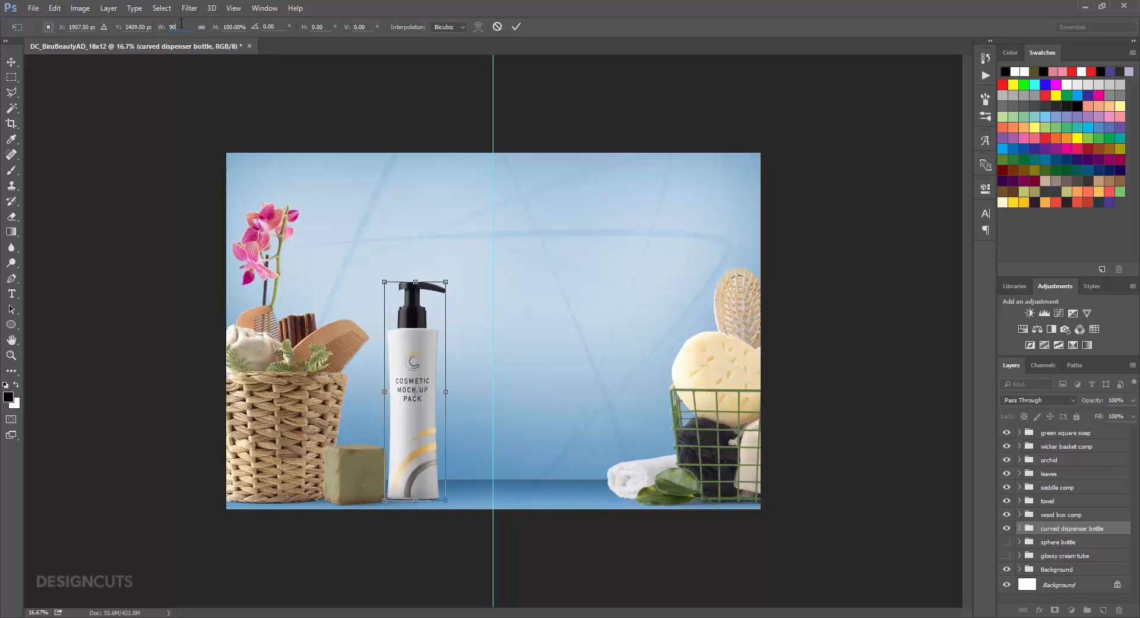
{"action": "left_click", "coordinate": [202, 26]}
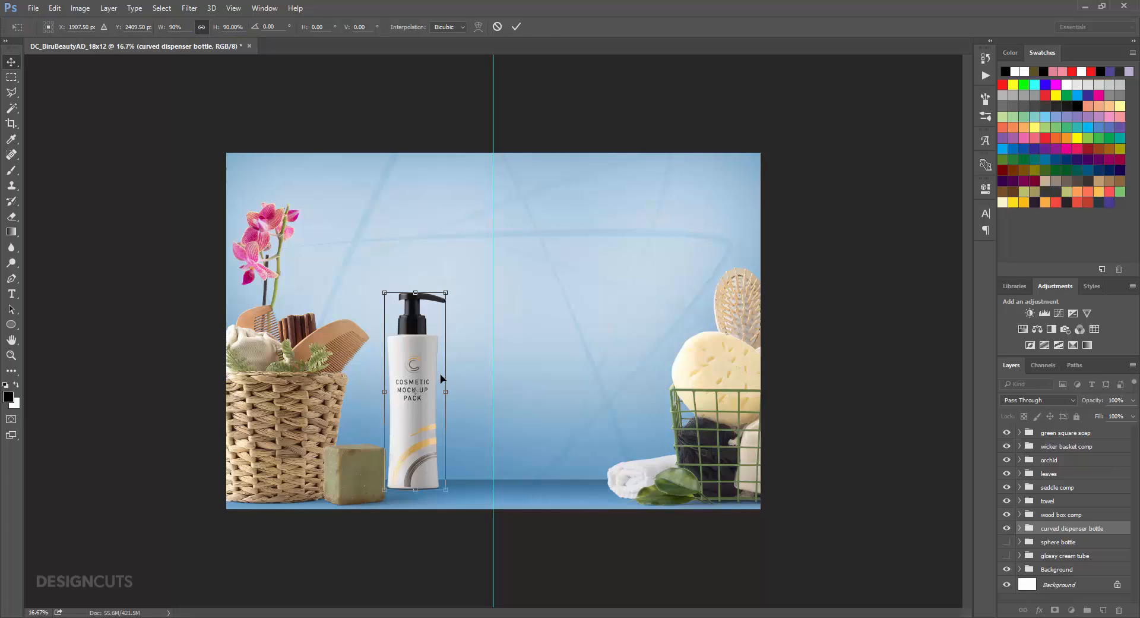
{"action": "key", "text": "Return"}
- Lower the scaled dispenser bottle onto the surface strip and nudge it left against the green soap
{"action": "left_click_drag", "start_coordinate": [438, 392], "coordinate": [427, 401]}
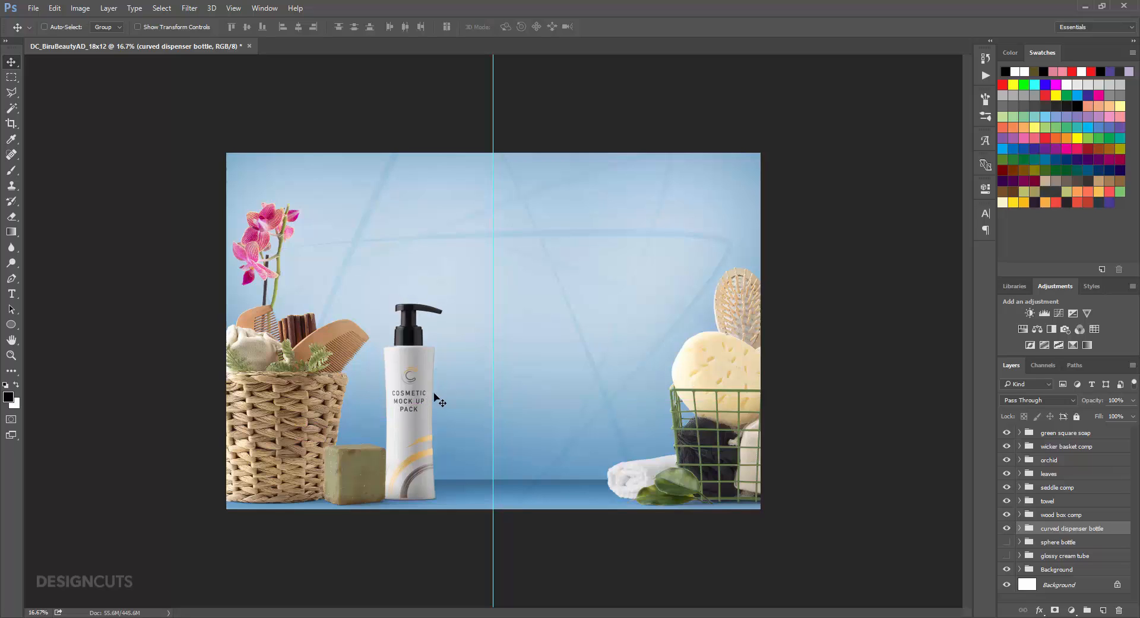
{"action": "key", "text": "shift+Left"}
{"action": "key", "text": "shift+Left"}
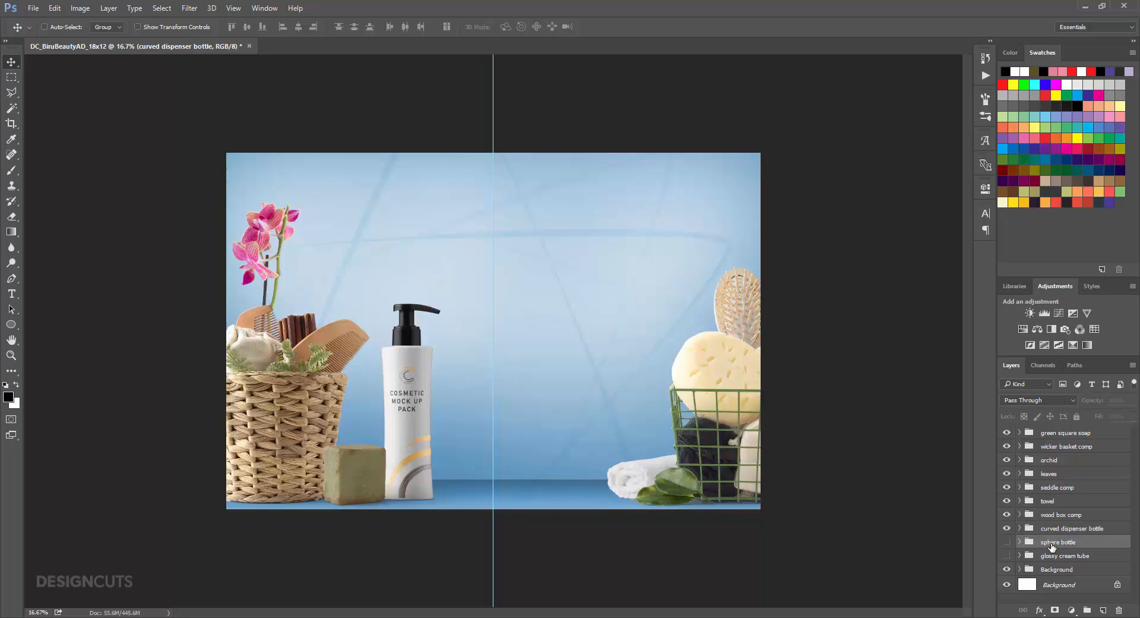
- Move the glossy cream tube group above curved dispenser bottle, show it, and place the tube partly in front of the bottle
{"action": "left_click", "coordinate": [1049, 543]}
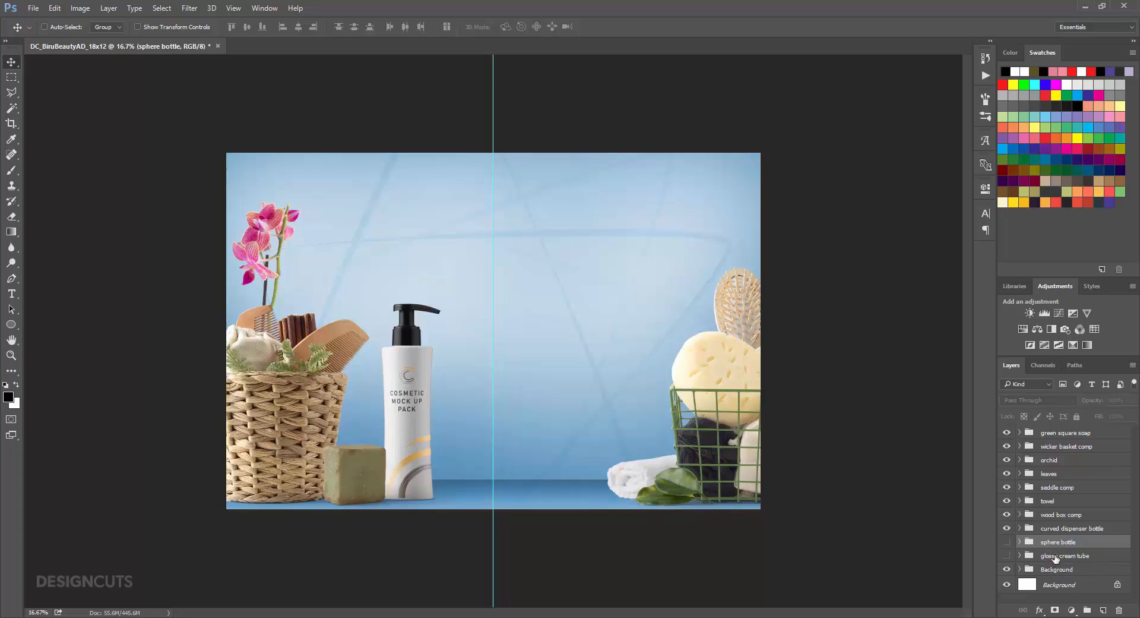
{"action": "left_click_drag", "start_coordinate": [1049, 560], "coordinate": [1054, 520]}
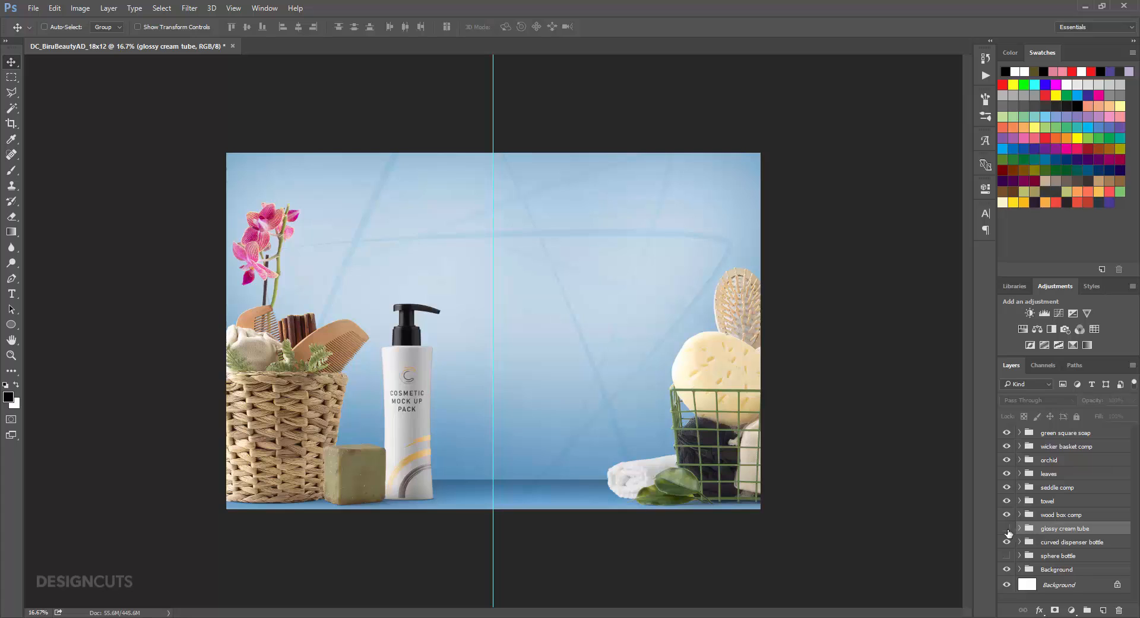
{"action": "left_click", "coordinate": [1006, 528]}
{"action": "left_click_drag", "start_coordinate": [387, 304], "coordinate": [485, 363]}
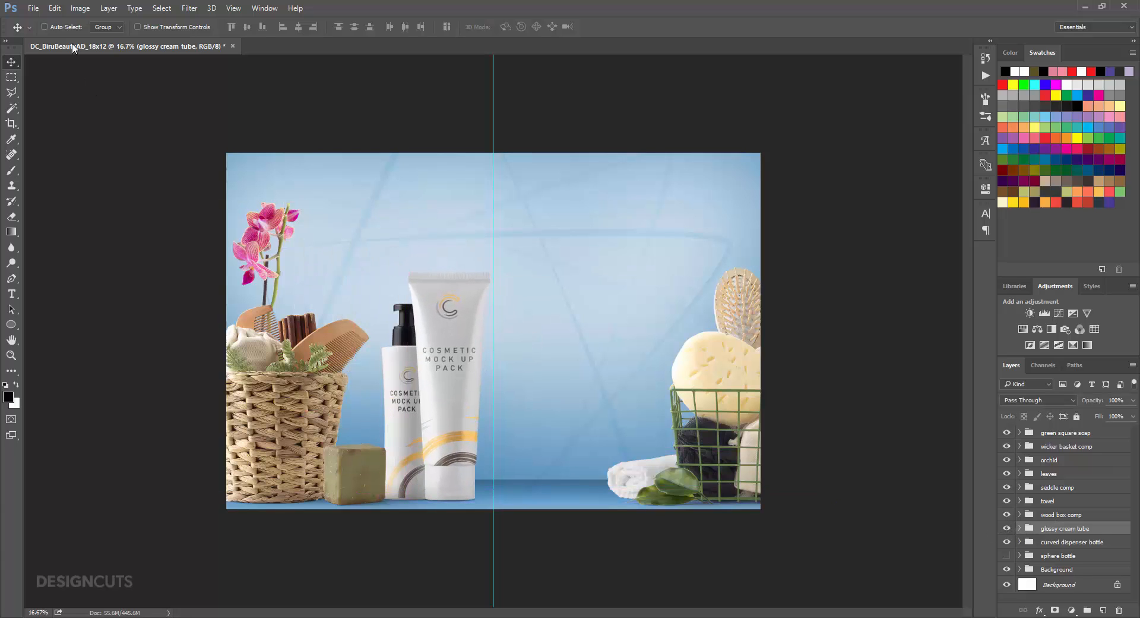
- Scale the glossy cream tube proportionally to 50% and set it on the surface strip, overlapping the dispenser bottle's lower-right side
{"action": "left_click", "coordinate": [55, 8]}
{"action": "mouse_move", "coordinate": [109, 257]}
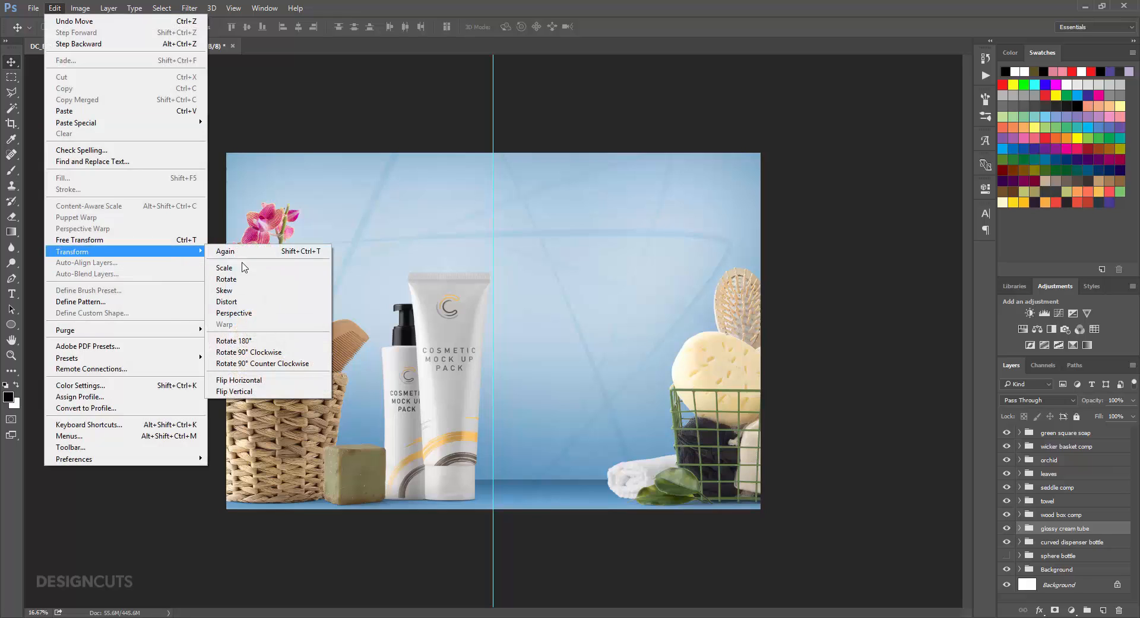
{"action": "left_click", "coordinate": [238, 269]}
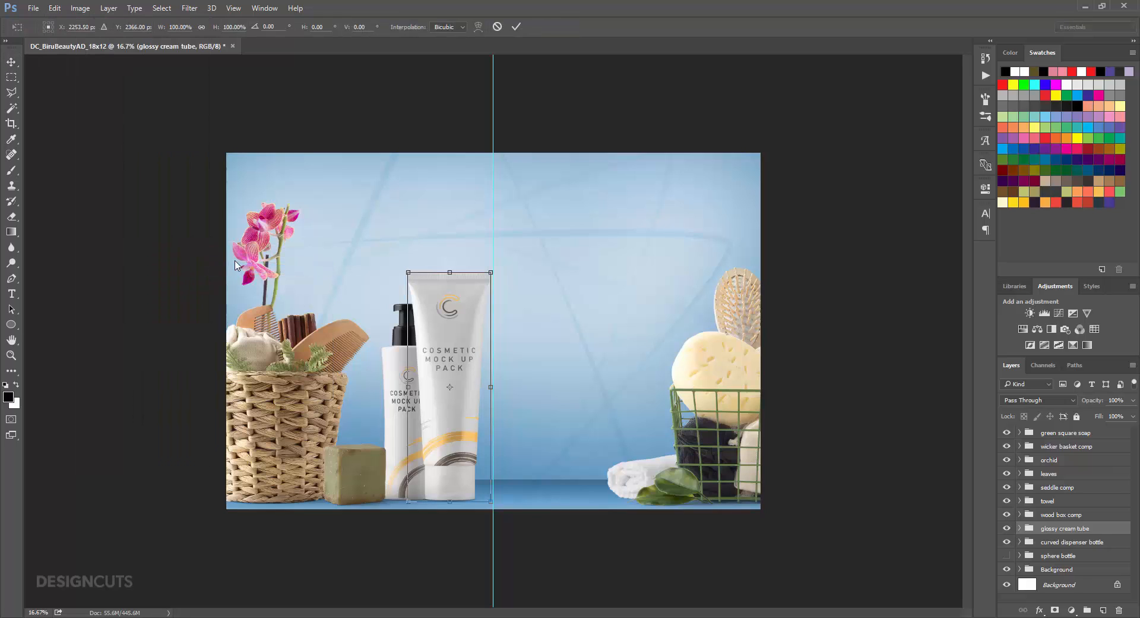
{"action": "double_click", "coordinate": [178, 27]}
{"action": "type", "text": "50"}
{"action": "left_click", "coordinate": [201, 27]}
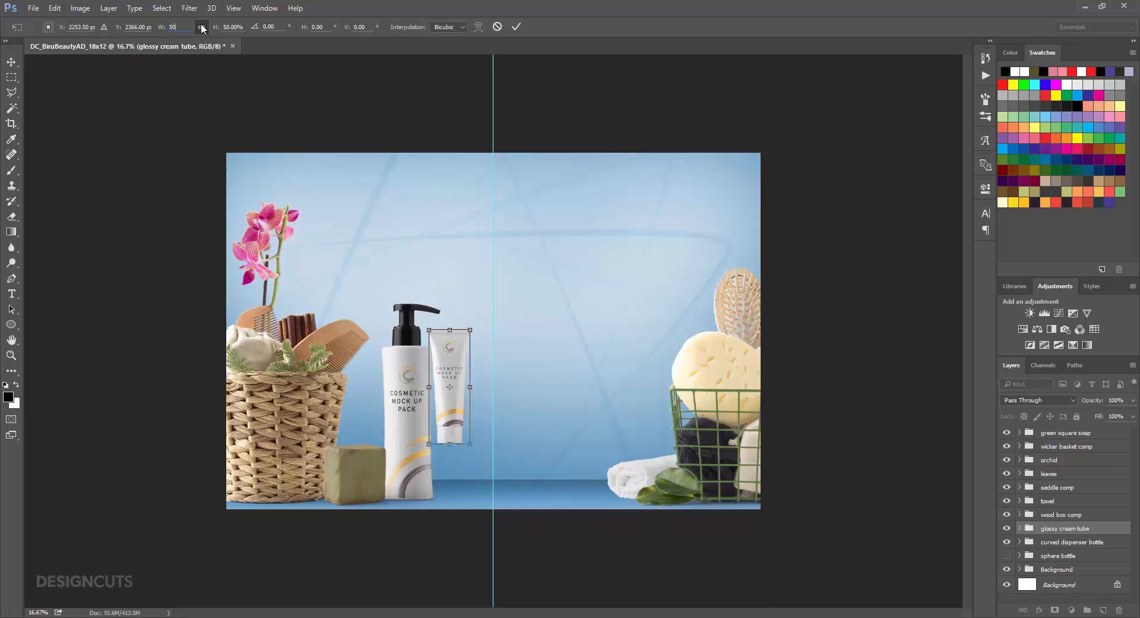
{"action": "key", "text": "Return"}
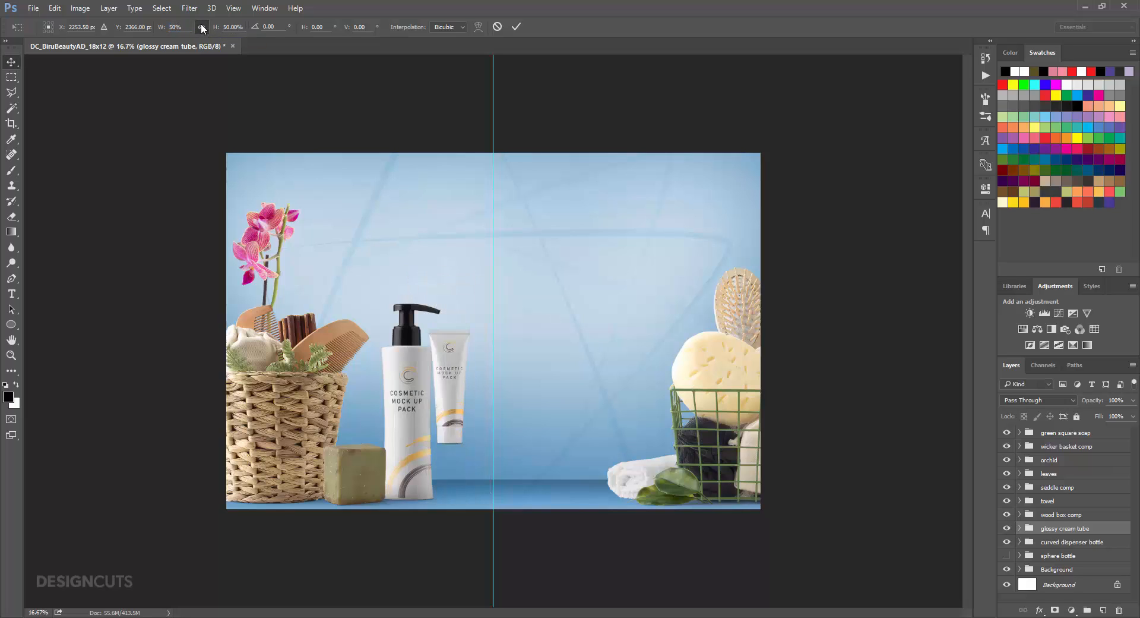
{"action": "left_click_drag", "start_coordinate": [467, 430], "coordinate": [459, 466]}
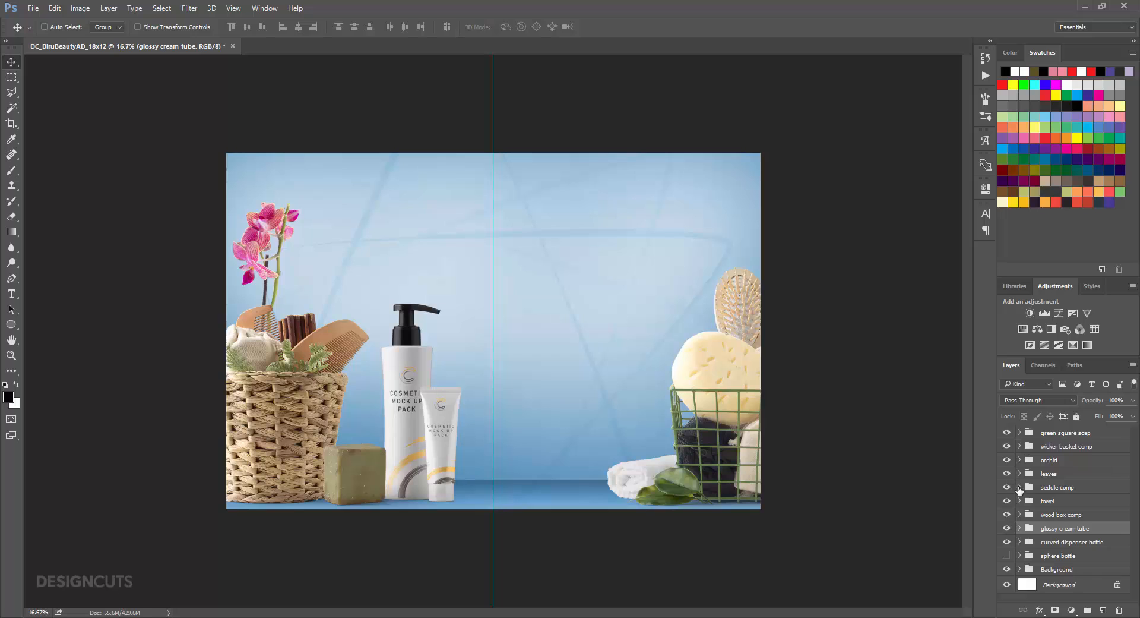
- Show the sphere bottle group and place the bottle on the surface strip just right of the center guide
{"action": "left_click", "coordinate": [1007, 555]}
{"action": "left_click", "coordinate": [1057, 555]}
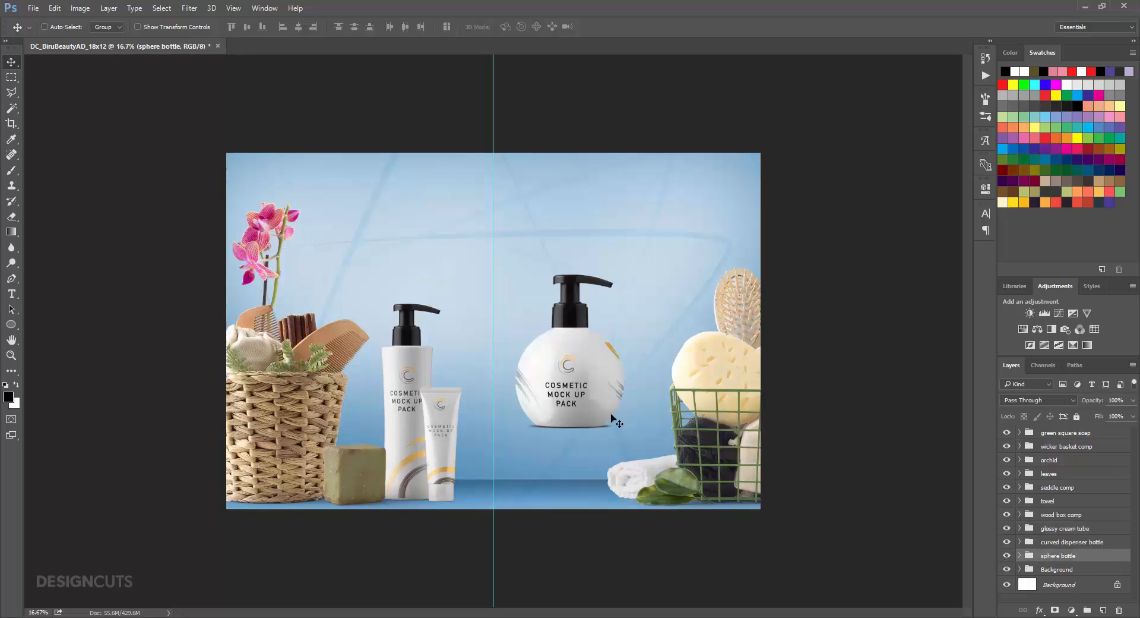
{"action": "left_click_drag", "start_coordinate": [613, 419], "coordinate": [588, 463]}
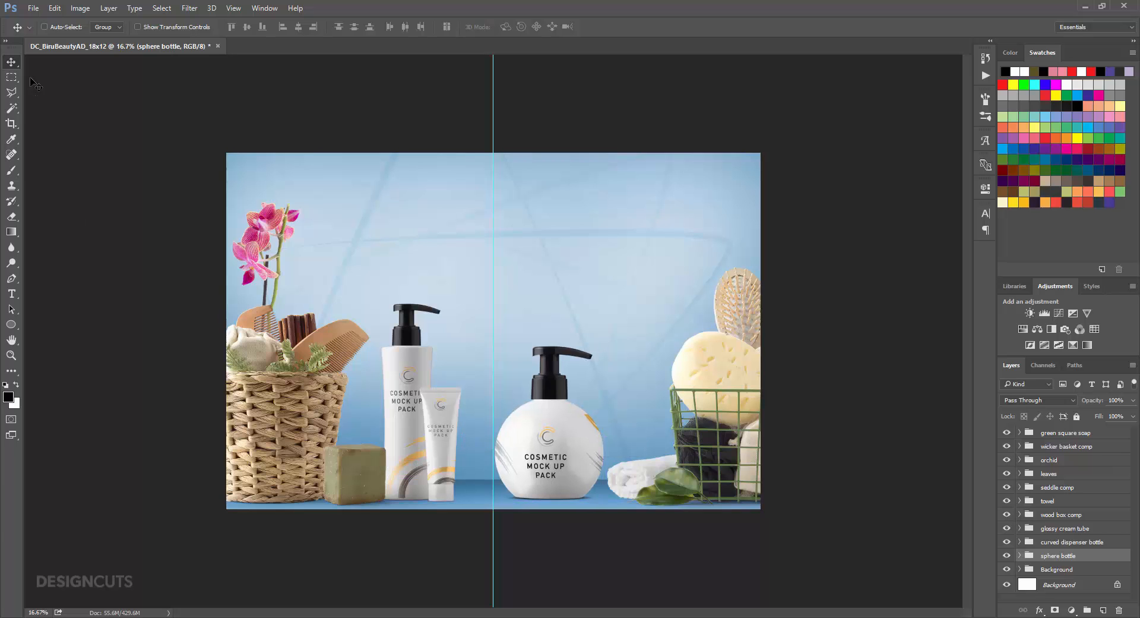
- Scale the sphere bottle proportionally to 90%
{"action": "left_click", "coordinate": [54, 8]}
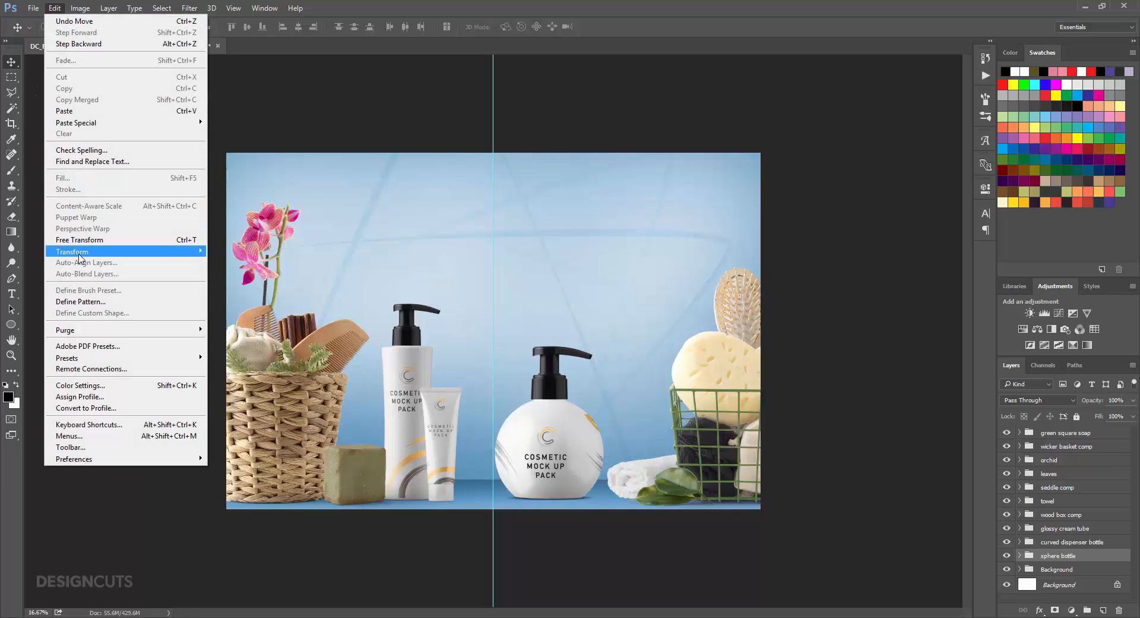
{"action": "mouse_move", "coordinate": [82, 254]}
{"action": "left_click", "coordinate": [247, 270]}
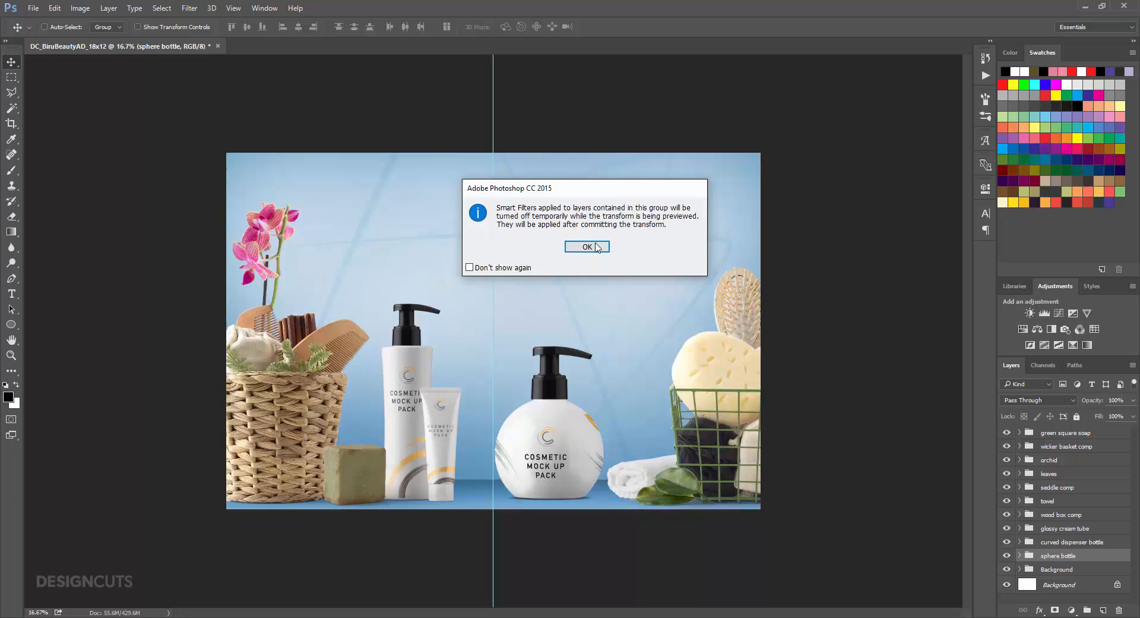
{"action": "left_click", "coordinate": [575, 246]}
{"action": "left_click", "coordinate": [171, 26]}
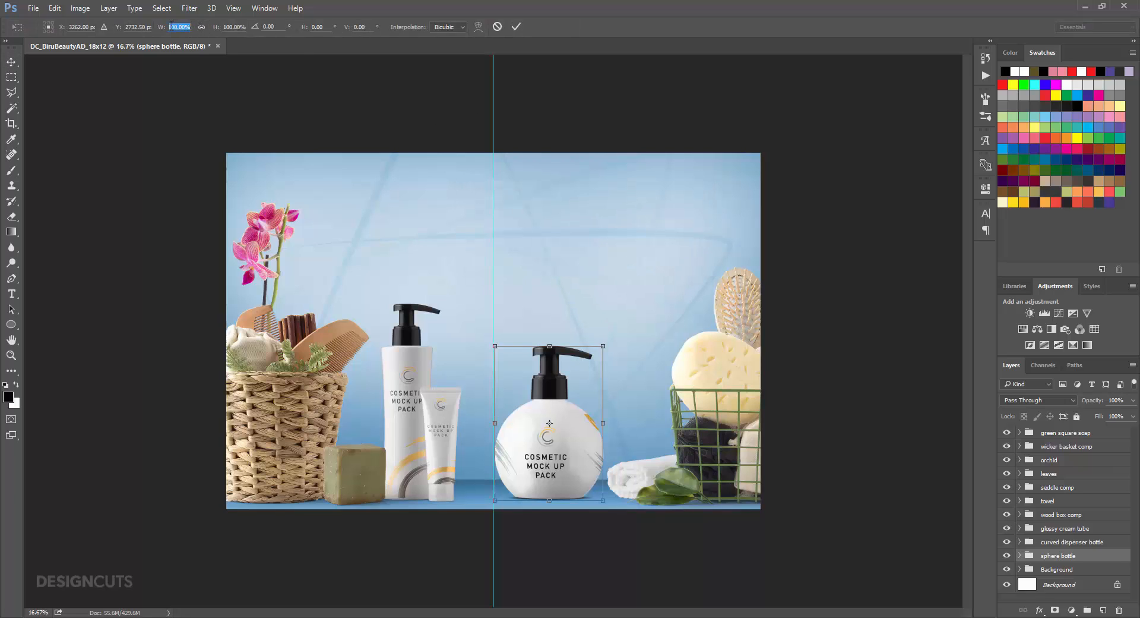
{"action": "type", "text": "90"}
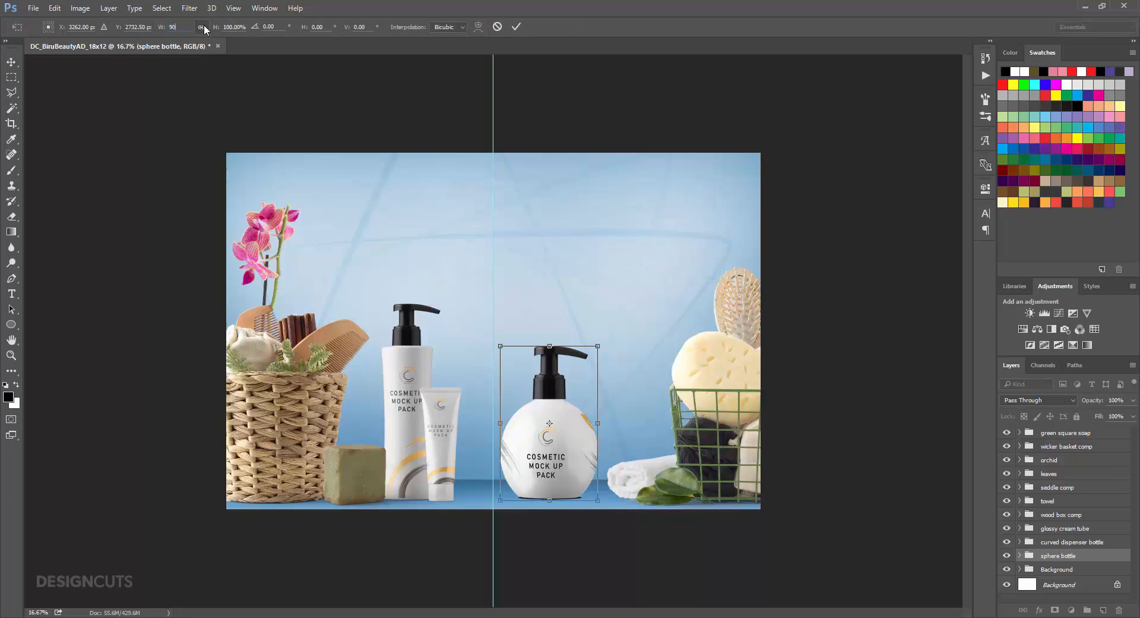
{"action": "left_click", "coordinate": [202, 27]}
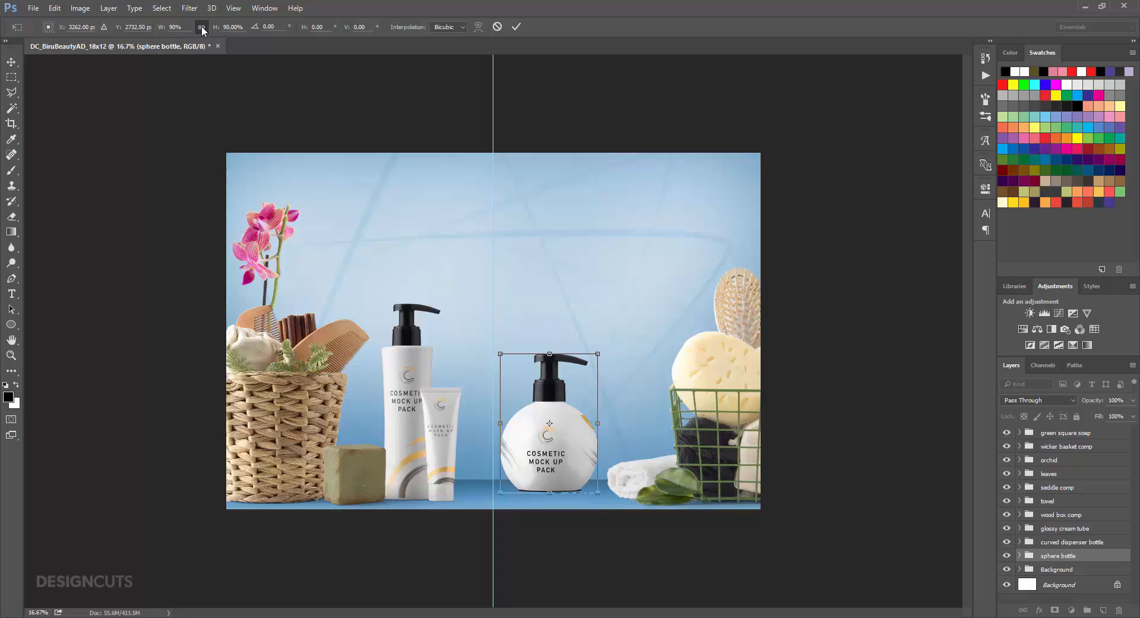
{"action": "key", "text": "Return"}
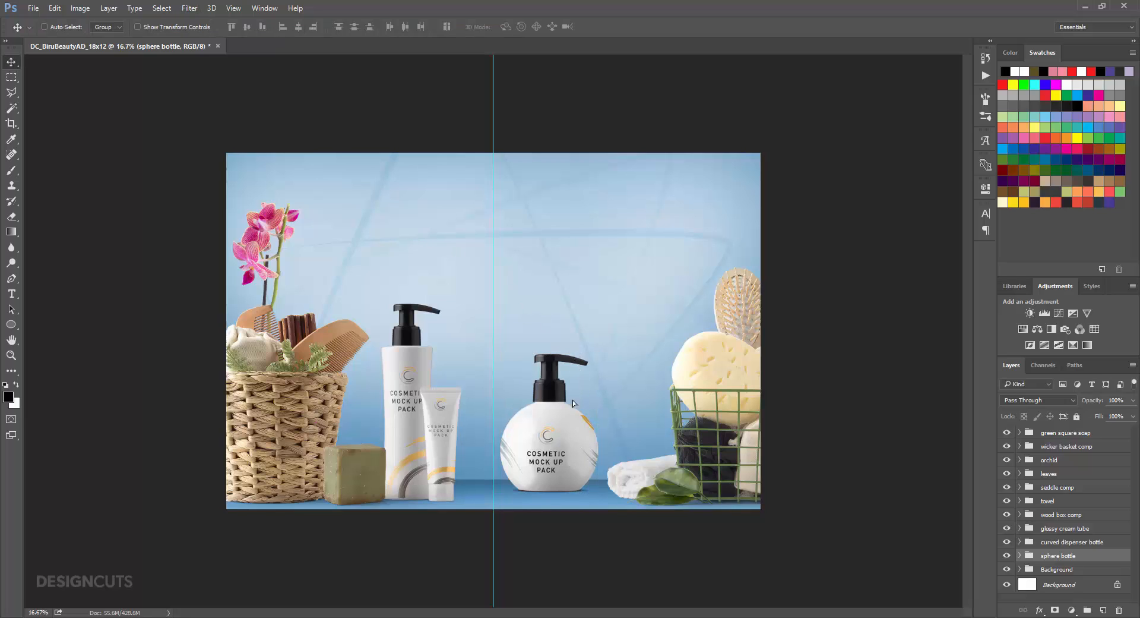
- Lower the scaled sphere bottle onto the surface strip and nudge it right toward the towel
{"action": "left_click_drag", "start_coordinate": [573, 402], "coordinate": [571, 410]}
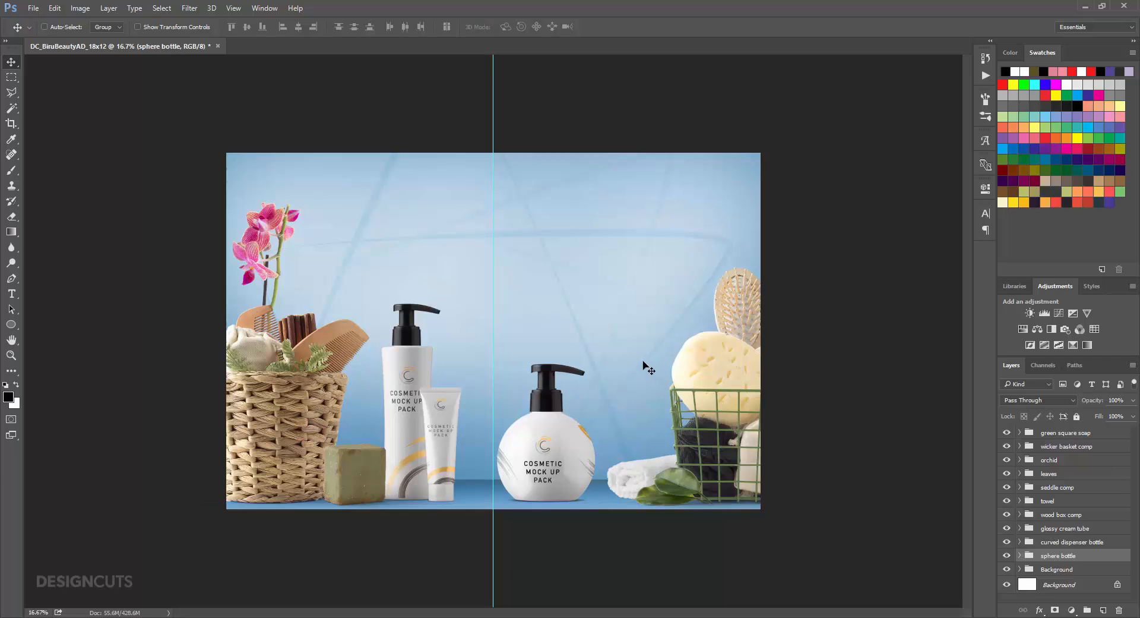
{"action": "key", "text": "shift+Right"}
{"action": "key", "text": "shift+Right"}
{"action": "key", "text": "shift+Right"}
{"action": "key", "text": "shift+Right"}
{"action": "key", "text": "shift+Right"}
{"action": "key", "text": "shift+Right"}
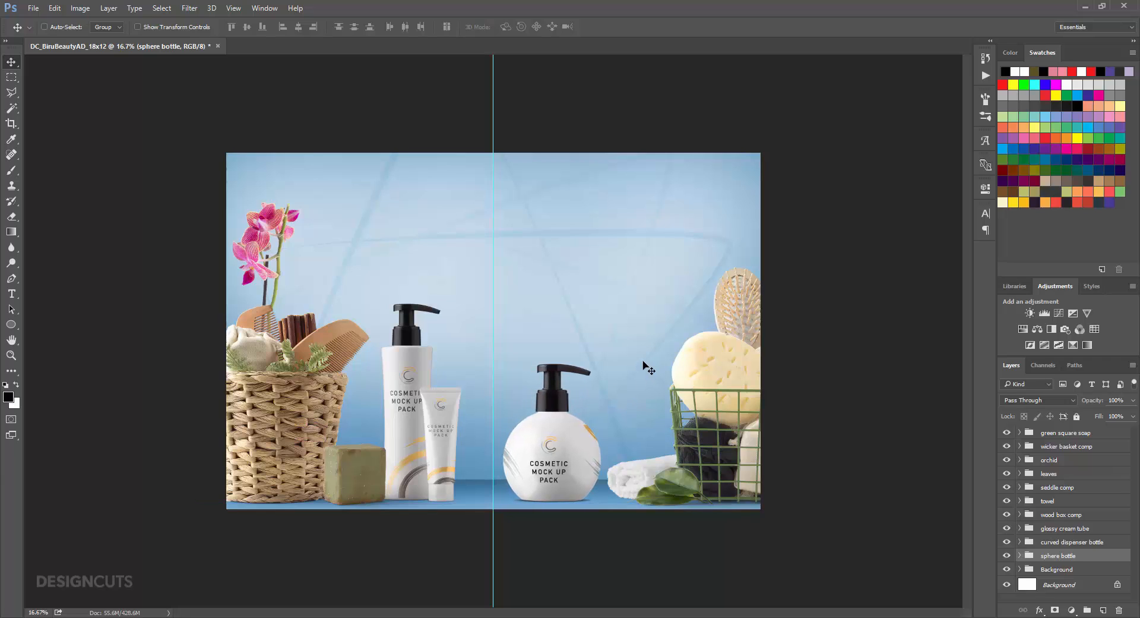
- Nudge the sphere bottle slightly right and open its smart object for editing
{"action": "key", "text": "shift+Right"}
{"action": "left_click", "coordinate": [1020, 555]}
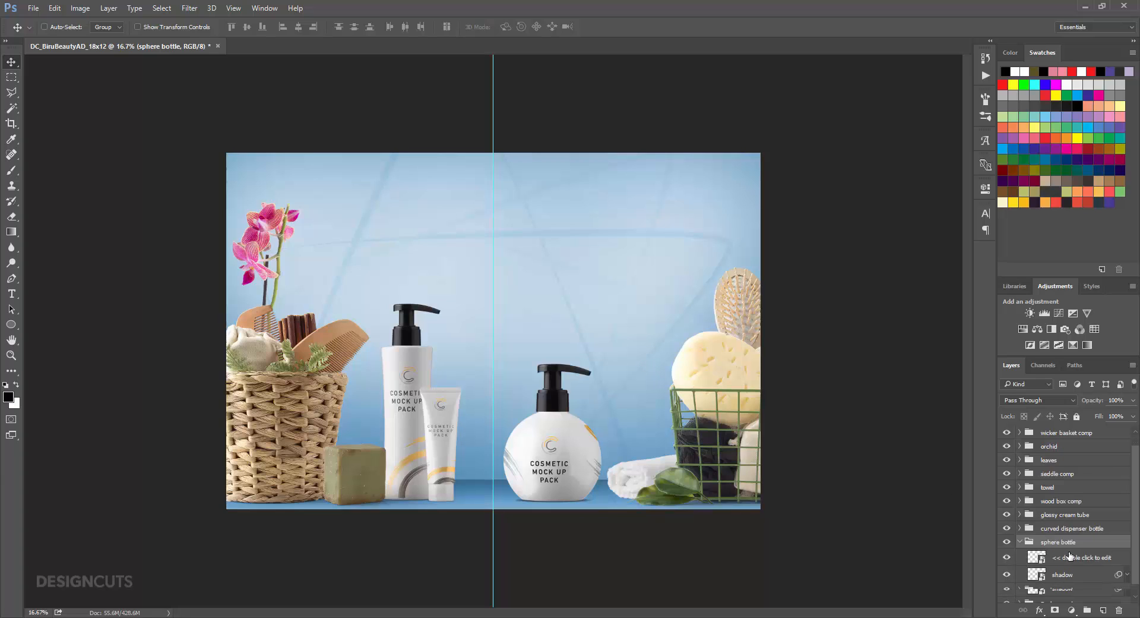
{"action": "double_click", "coordinate": [1033, 545]}
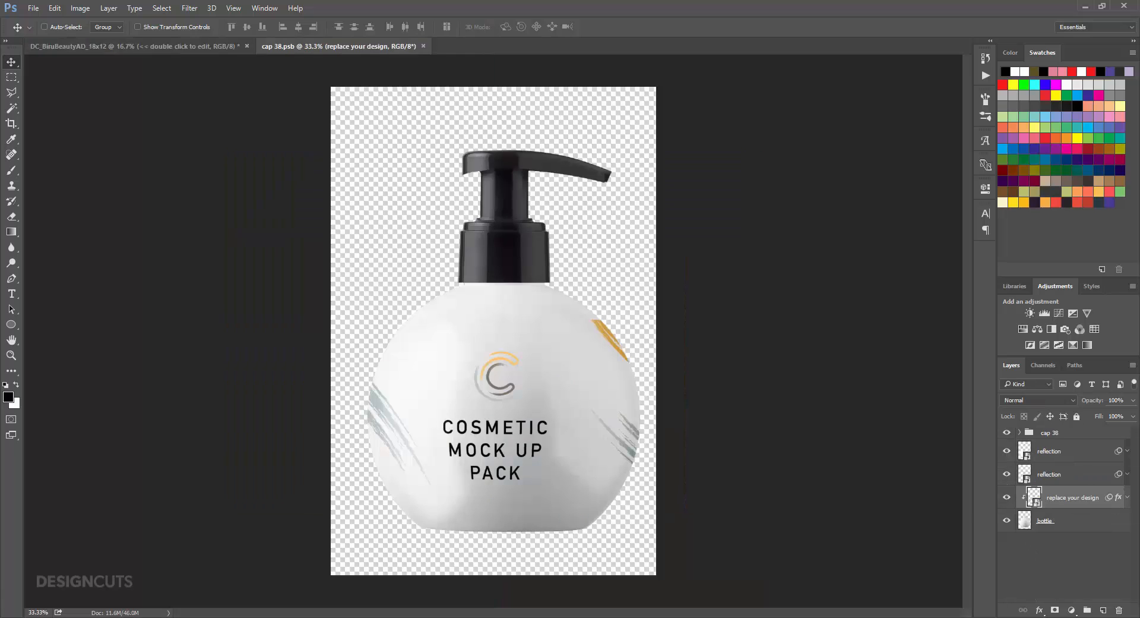
- Open the MockUpZone_Cosmetics_Caps file, duplicate its cap 33 group into cap 38.psb, and close the caps file
{"action": "key", "text": "alt+Tab"}
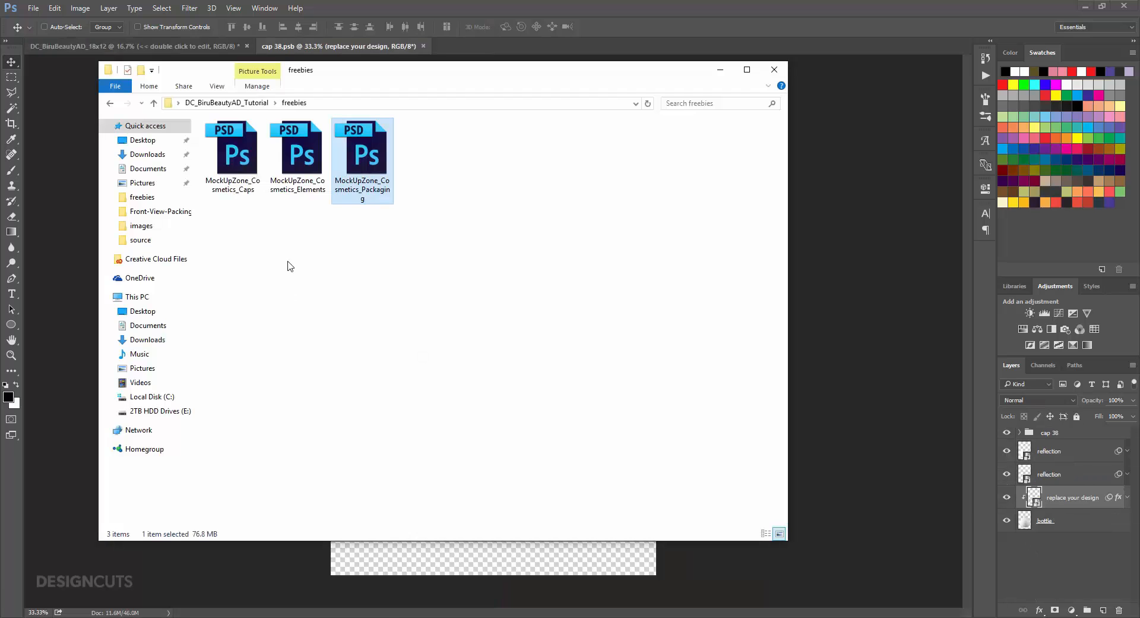
{"action": "double_click", "coordinate": [230, 169]}
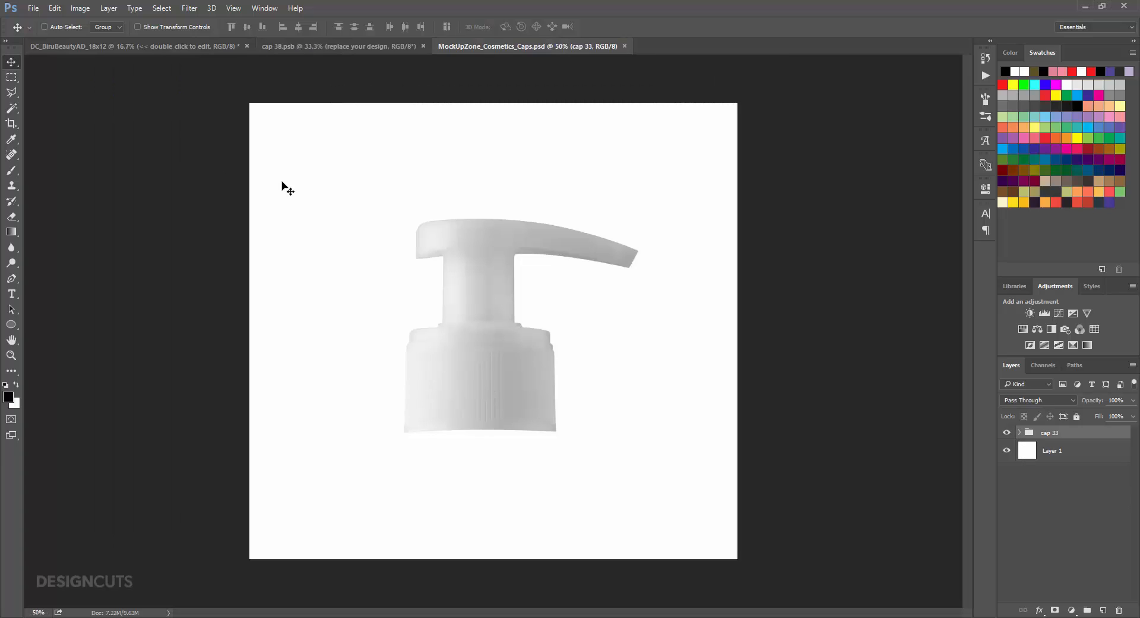
{"action": "left_click", "coordinate": [109, 7]}
{"action": "left_click", "coordinate": [119, 43]}
{"action": "left_click", "coordinate": [505, 349]}
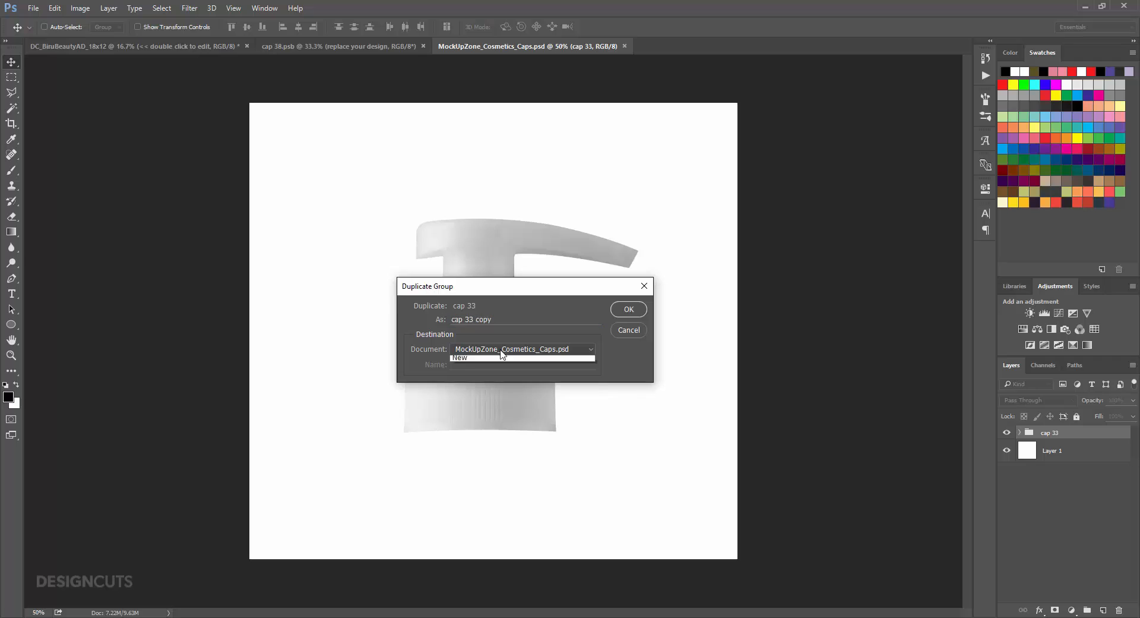
{"action": "left_click", "coordinate": [498, 369]}
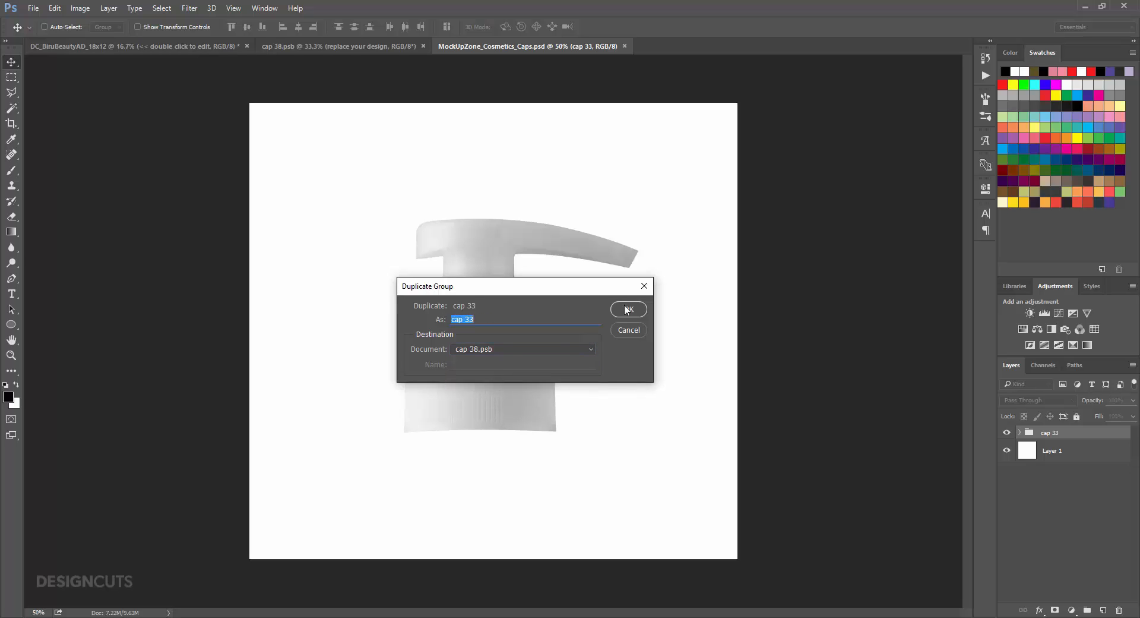
{"action": "left_click", "coordinate": [627, 309]}
{"action": "left_click", "coordinate": [632, 274]}
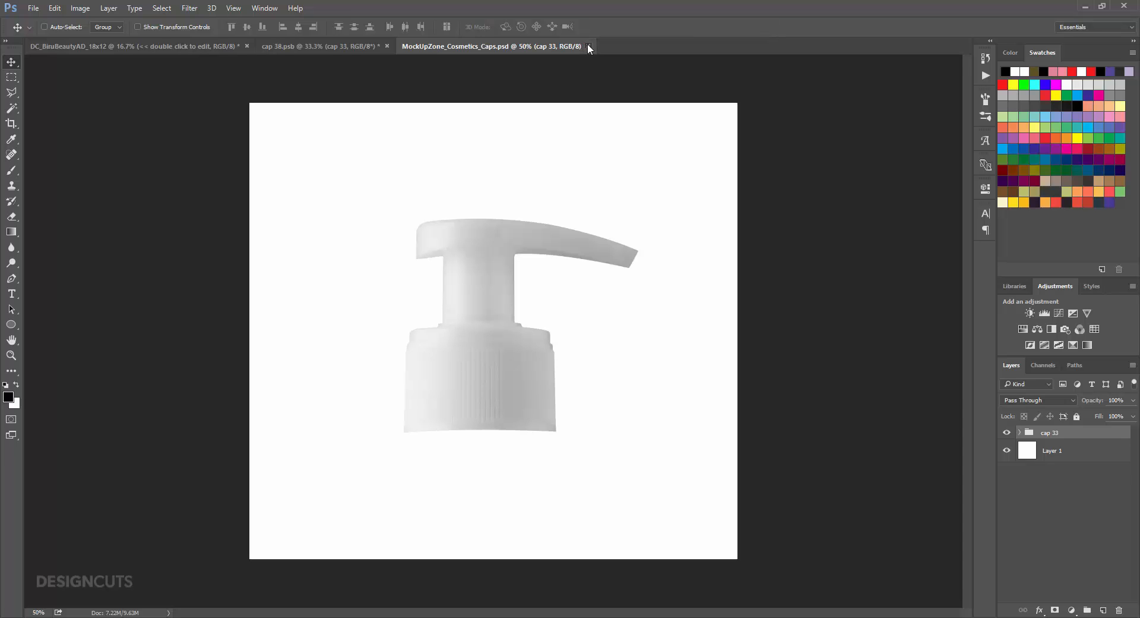
{"action": "left_click", "coordinate": [587, 45]}
- Bring the cap 33 group above the cap 38 group and place the white pump over the black one
{"action": "left_click_drag", "start_coordinate": [511, 263], "coordinate": [514, 279]}
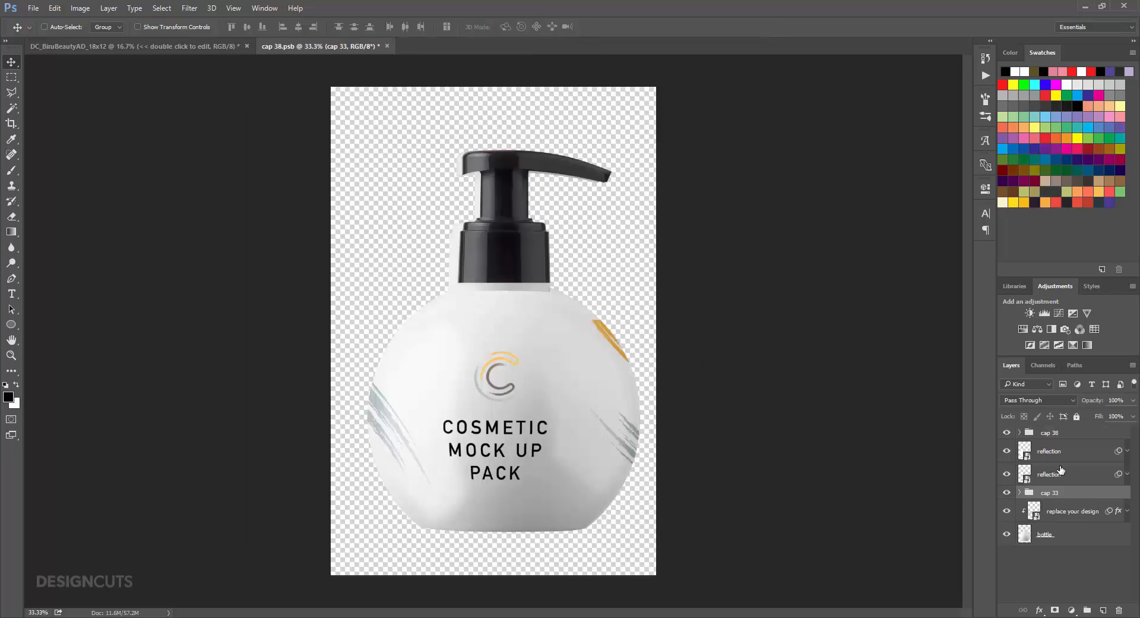
{"action": "left_click_drag", "start_coordinate": [1084, 494], "coordinate": [1083, 428]}
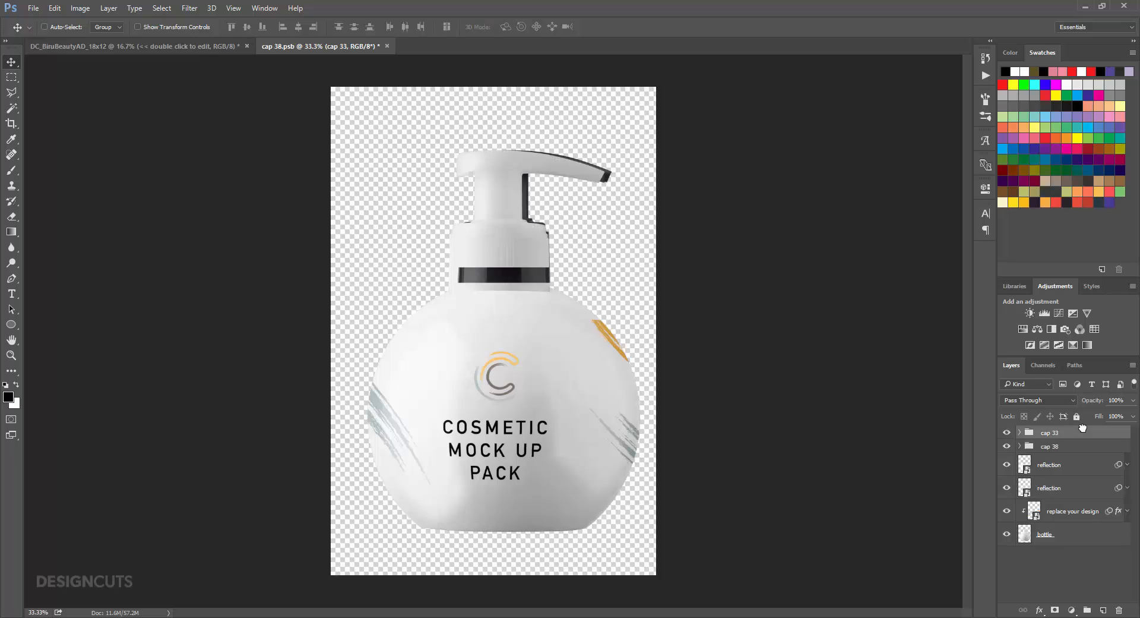
{"action": "left_click_drag", "start_coordinate": [549, 292], "coordinate": [579, 303]}
- Nudge the white pump left and down until it sits flush on the bottle's neck, and hide the cap 38 group
{"action": "left_click", "coordinate": [11, 355]}
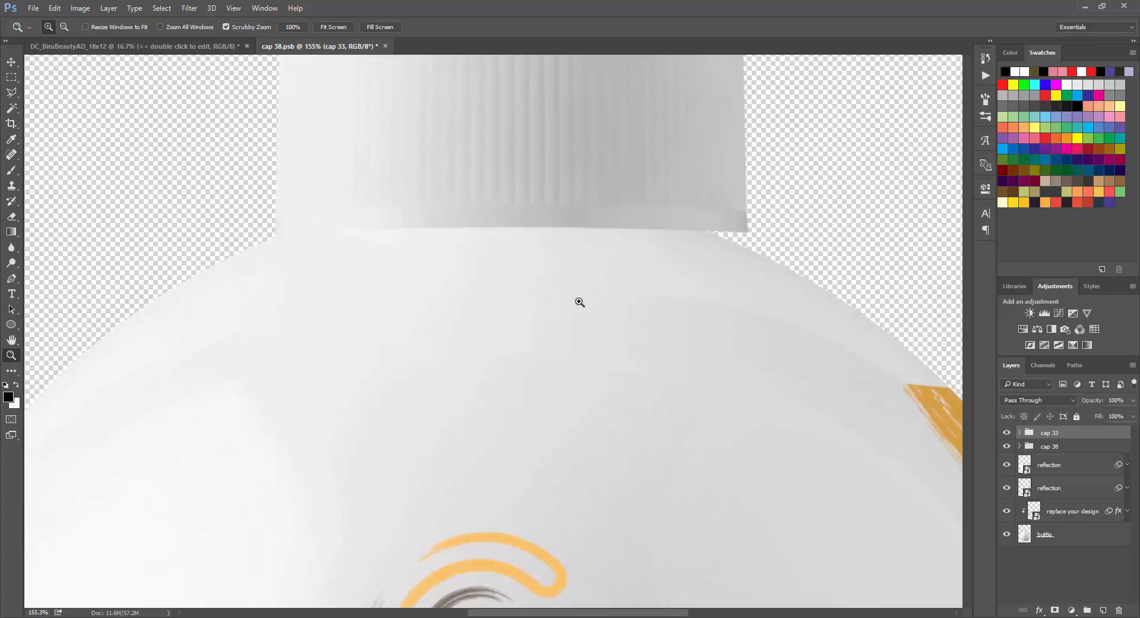
{"action": "left_click", "coordinate": [9, 63]}
{"action": "key", "text": "Left"}
{"action": "key", "text": "Left"}
{"action": "key", "text": "Left"}
{"action": "key", "text": "Left"}
{"action": "key", "text": "Left"}
{"action": "key", "text": "Left"}
{"action": "key", "text": "Left"}
{"action": "key", "text": "Left"}
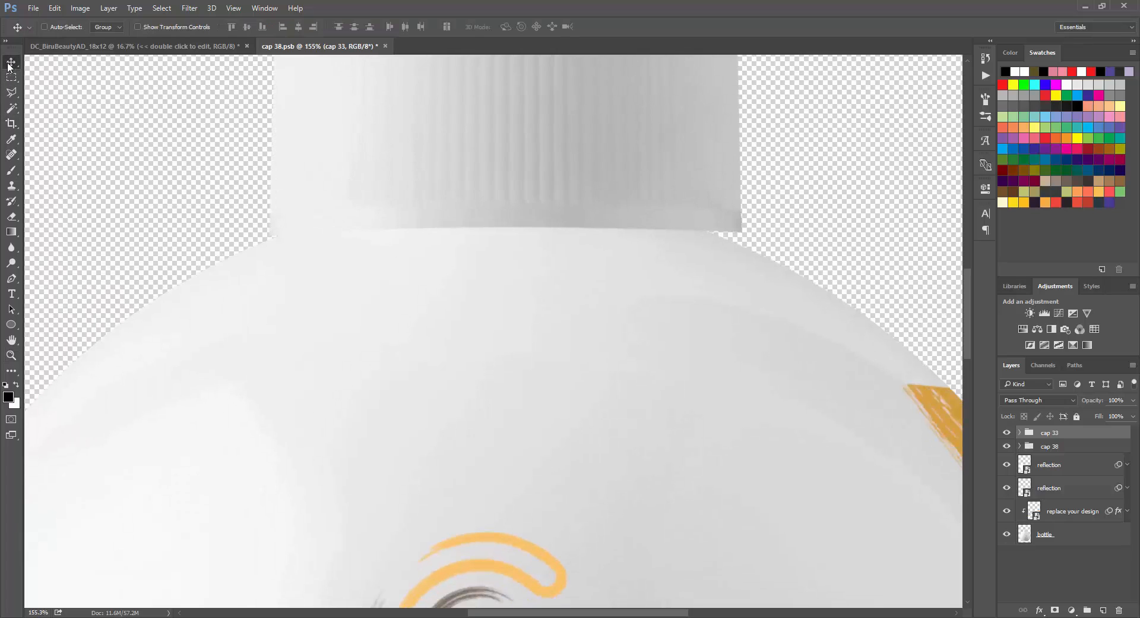
{"action": "key", "text": "Down"}
{"action": "key", "text": "Down"}
{"action": "key", "text": "Down"}
{"action": "key", "text": "Down"}
{"action": "key", "text": "Down"}
{"action": "key", "text": "Down"}
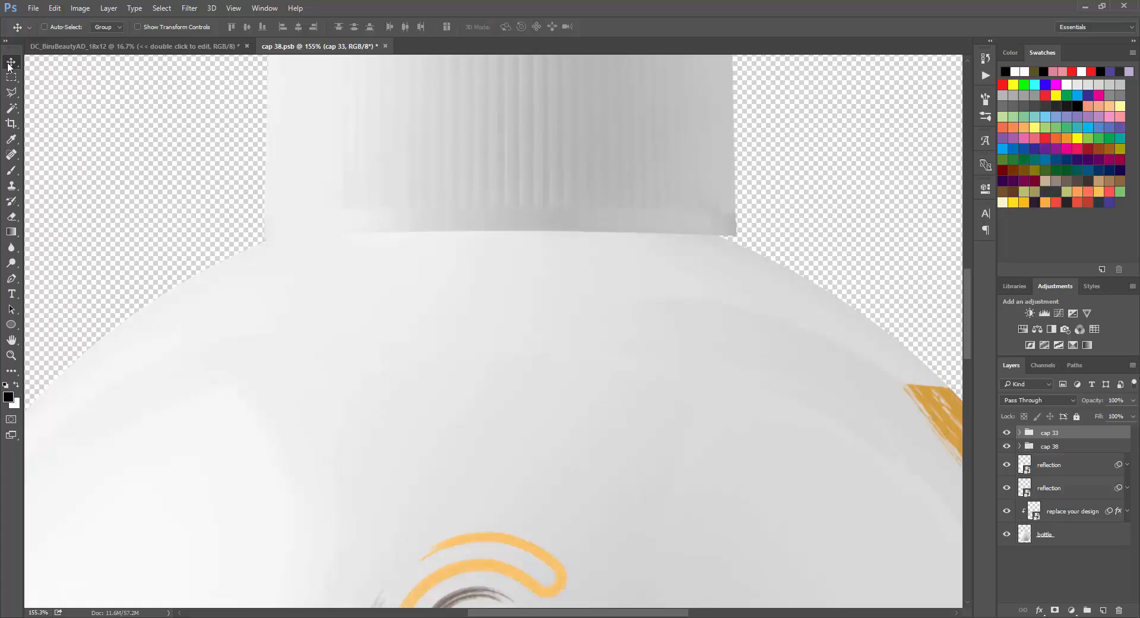
{"action": "key", "text": "Left"}
{"action": "key", "text": "Left"}
{"action": "key", "text": "Left"}
{"action": "key", "text": "Left"}
{"action": "key", "text": "Down"}
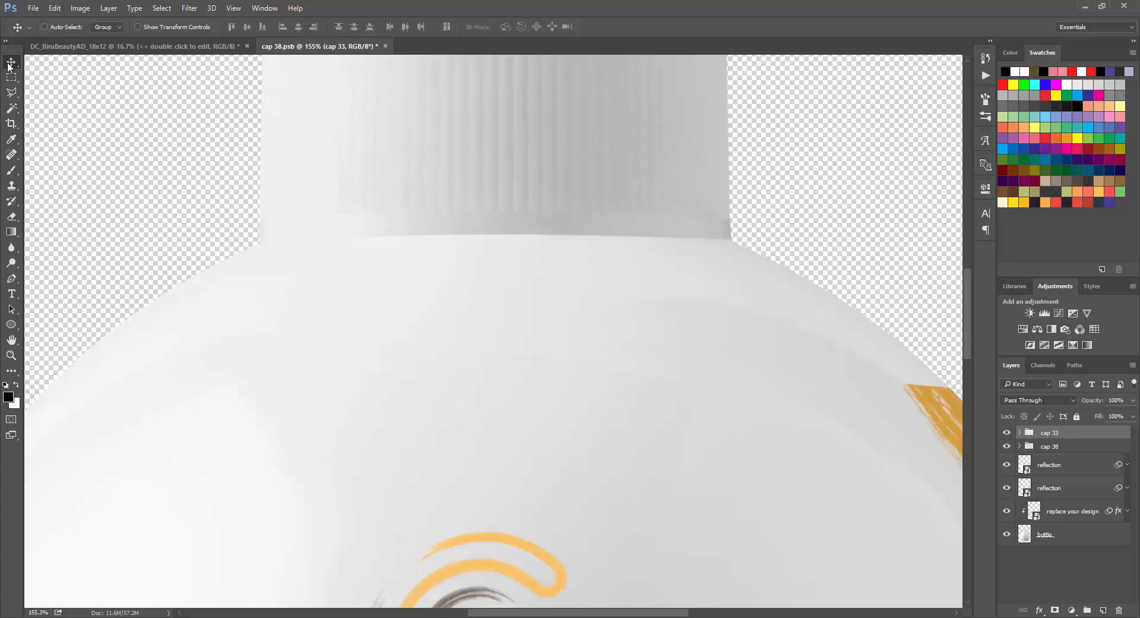
{"action": "key", "text": "ctrl+minus"}
{"action": "key", "text": "ctrl+minus"}
{"action": "key", "text": "ctrl+minus"}
{"action": "key", "text": "ctrl+minus"}
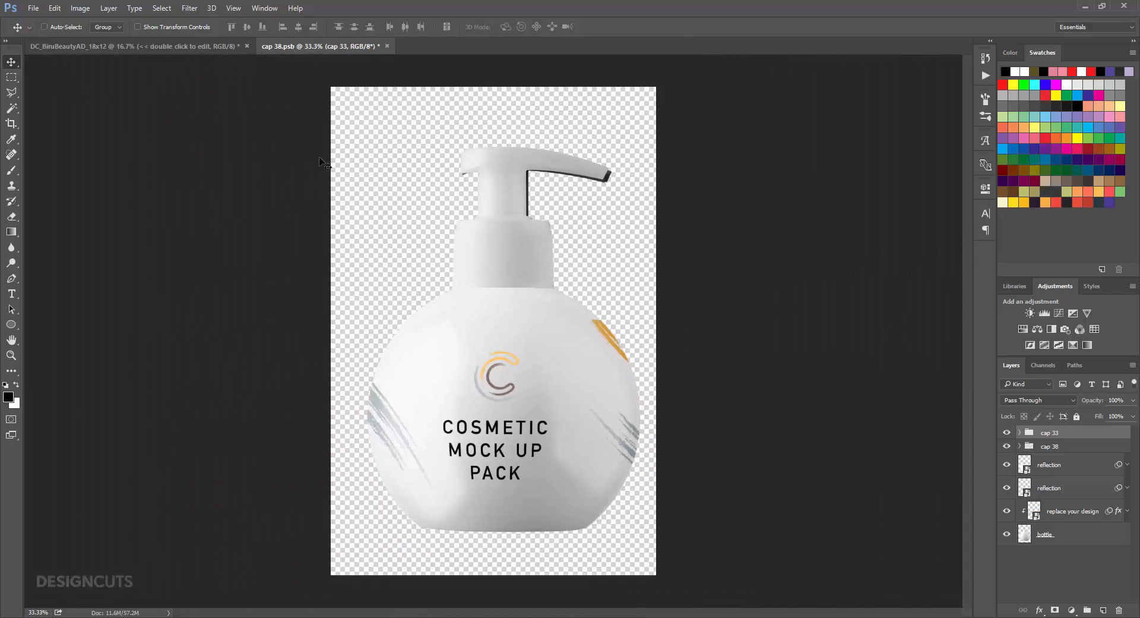
{"action": "left_click", "coordinate": [1006, 446]}
- Open the bottle's "replace your design" smart object without resolving the fonts, delete the sample artwork layers, and show the Color Fill 1 layer
{"action": "double_click", "coordinate": [1033, 511]}
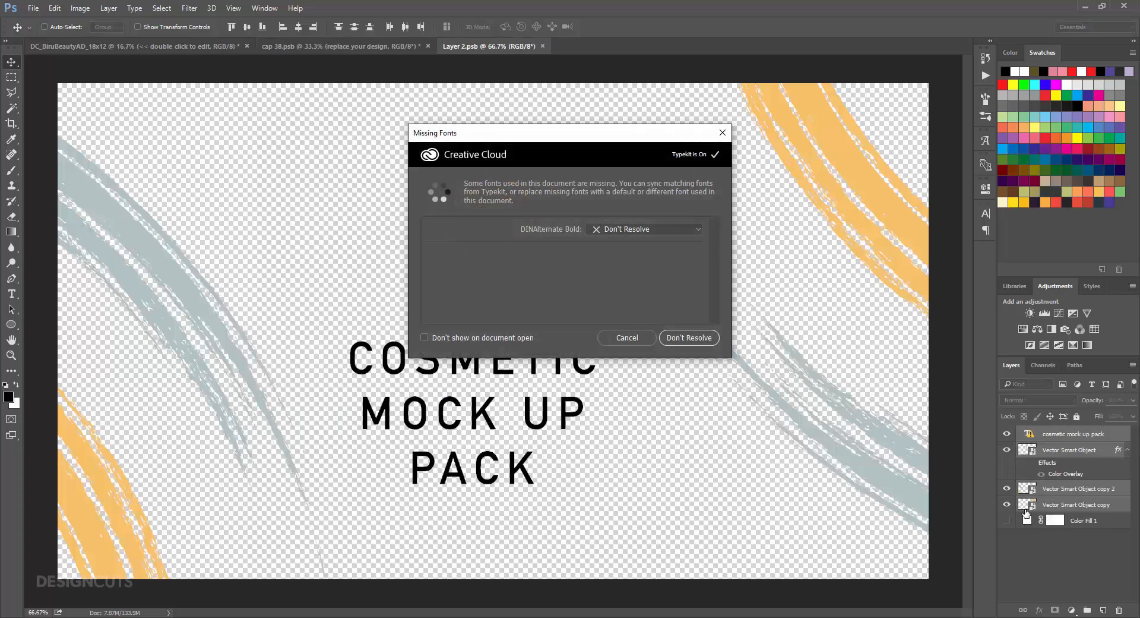
{"action": "left_click", "coordinate": [674, 344]}
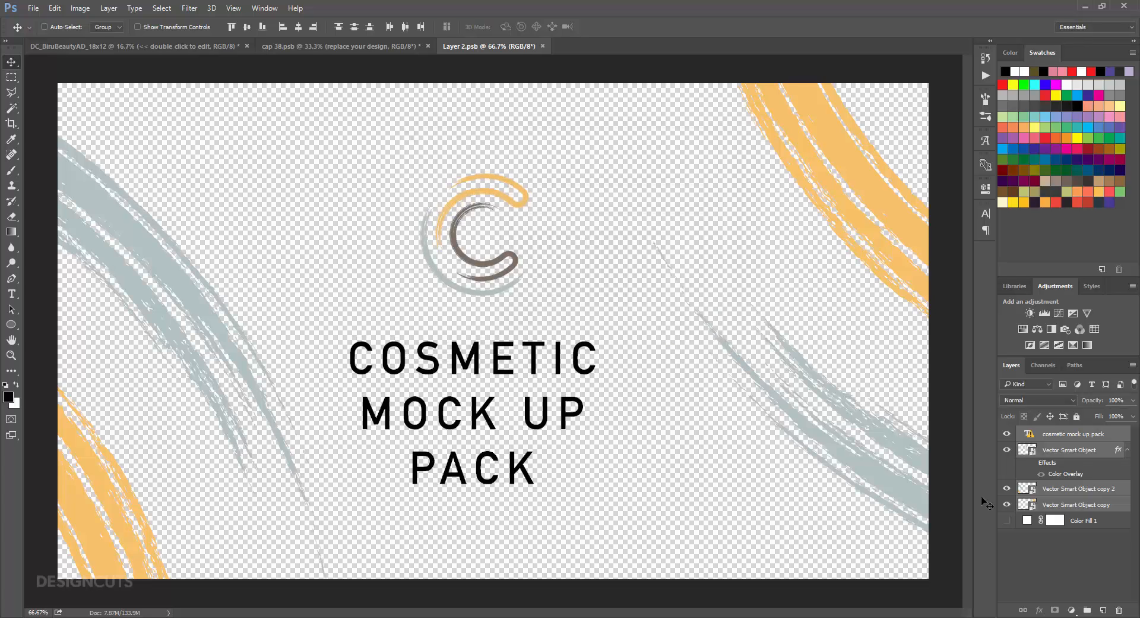
{"action": "left_click_drag", "start_coordinate": [1121, 519], "coordinate": [1114, 604]}
{"action": "left_click", "coordinate": [1006, 434]}
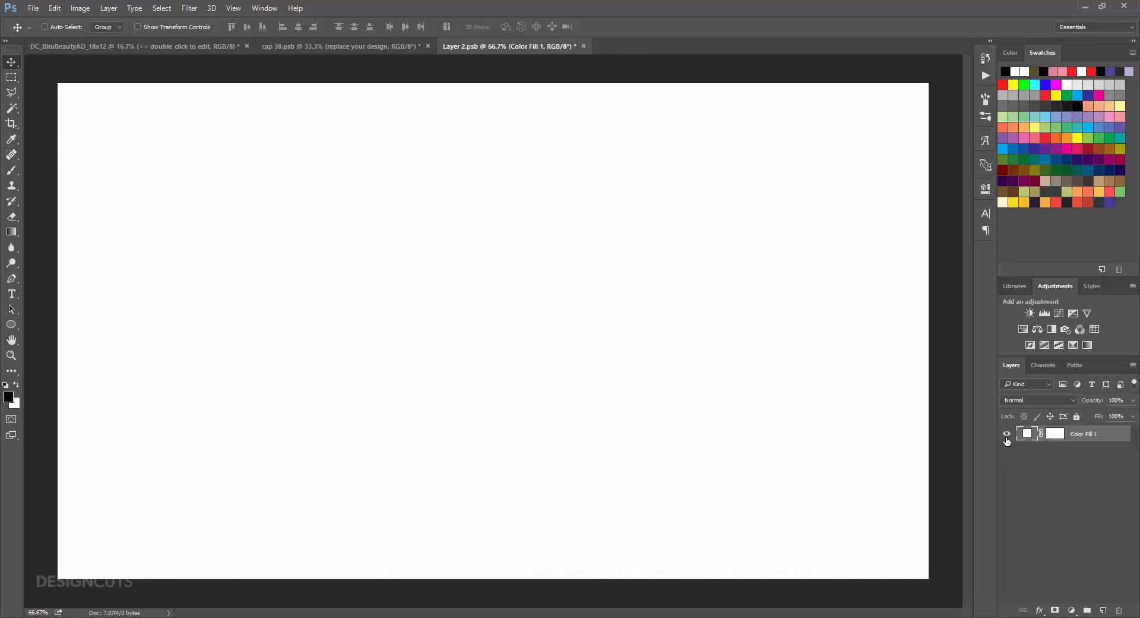
- Add a colorized Hue/Saturation adjustment above the white fill with hue 308, saturation 60 and lightness -60
{"action": "left_click", "coordinate": [1023, 329]}
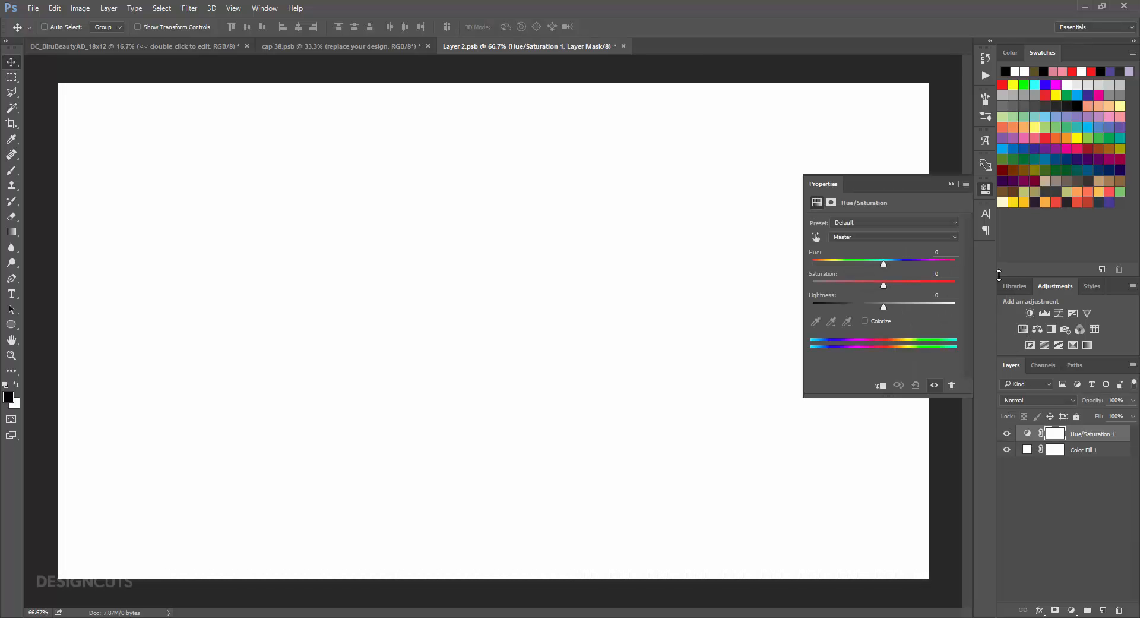
{"action": "left_click", "coordinate": [865, 320]}
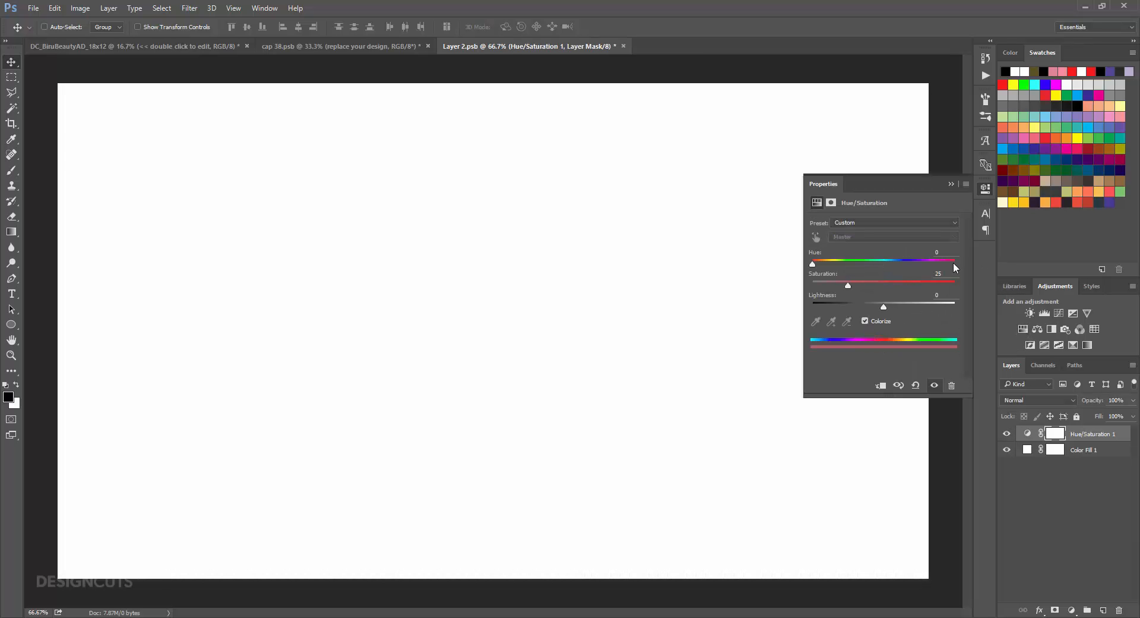
{"action": "type", "text": "308"}
{"action": "key", "text": "Tab"}
{"action": "type", "text": "60"}
{"action": "key", "text": "Tab"}
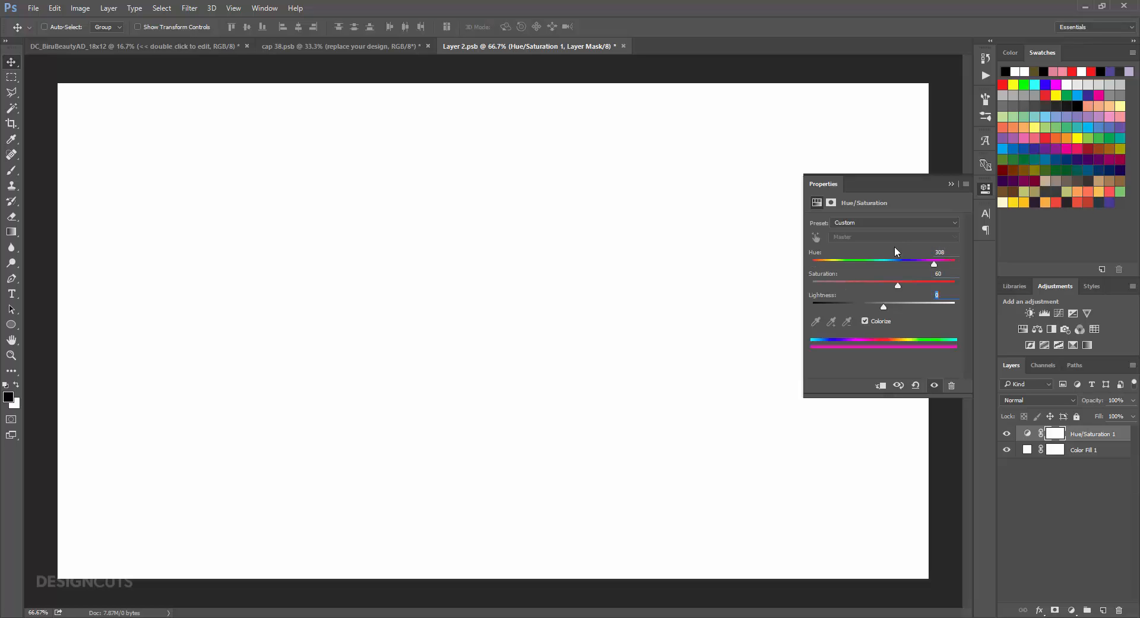
{"action": "type", "text": "-60"}
{"action": "key", "text": "Tab"}
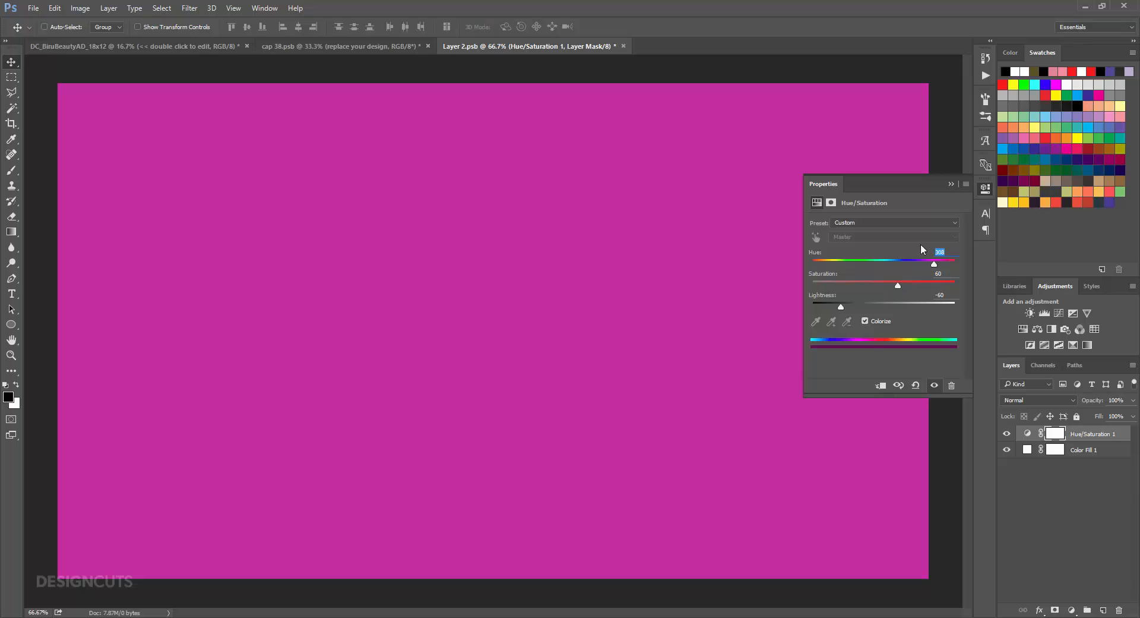
{"action": "left_click", "coordinate": [1105, 434]}
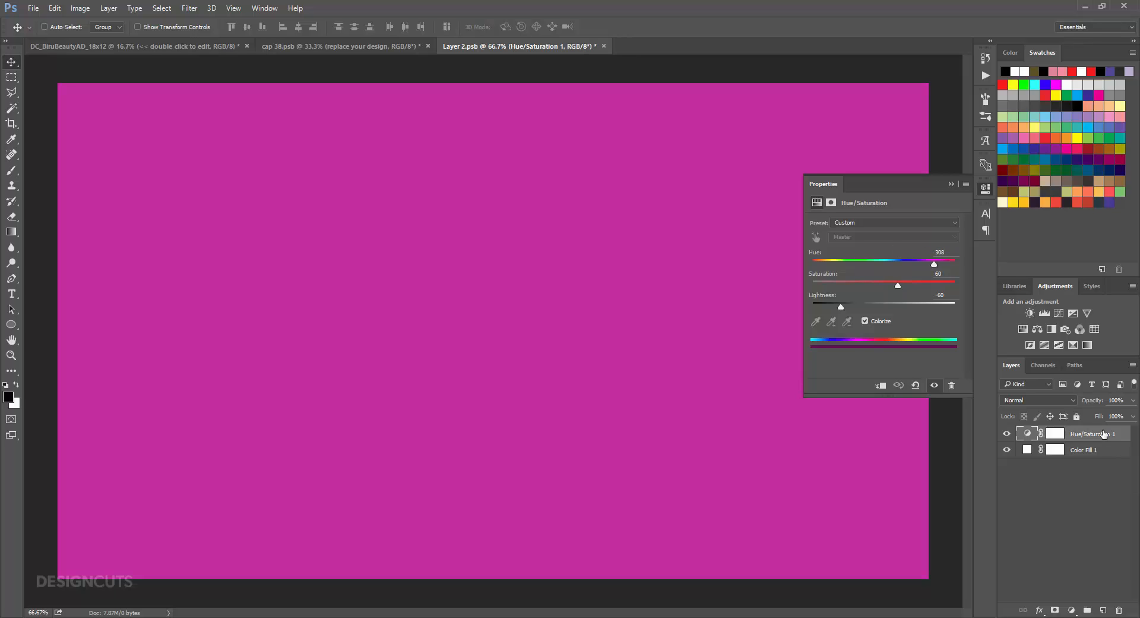
{"action": "left_click", "coordinate": [987, 190]}
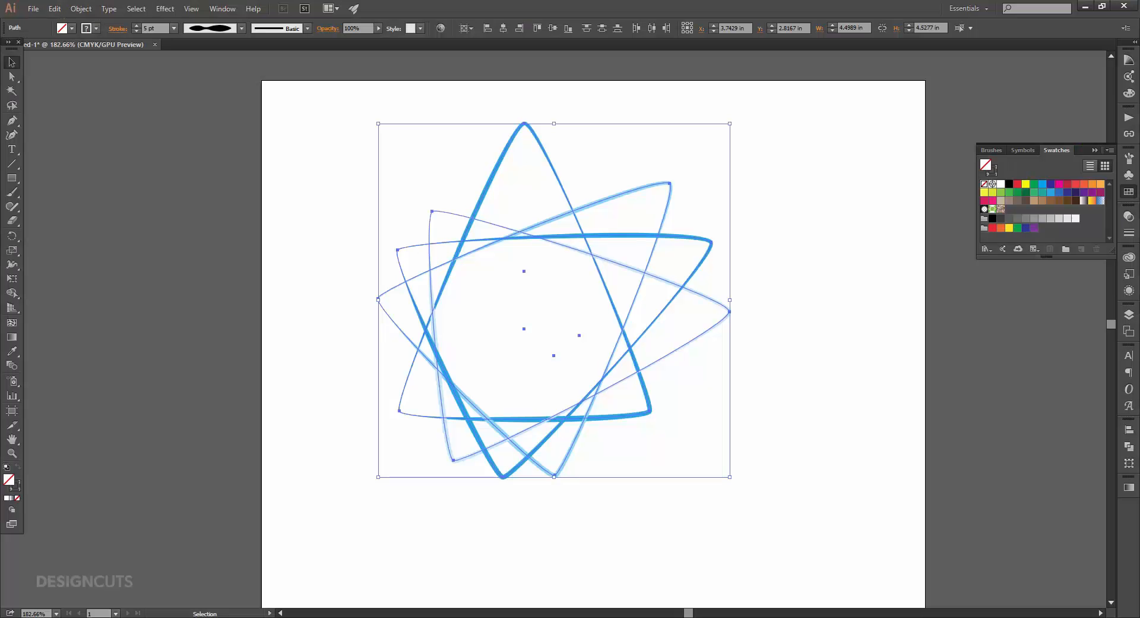
- Copy the complete biru logo with its wordmark from Illustrator and paste it into Layer 2.psb in Photoshop as a smart object
{"action": "left_click_drag", "start_coordinate": [348, 188], "coordinate": [752, 524]}
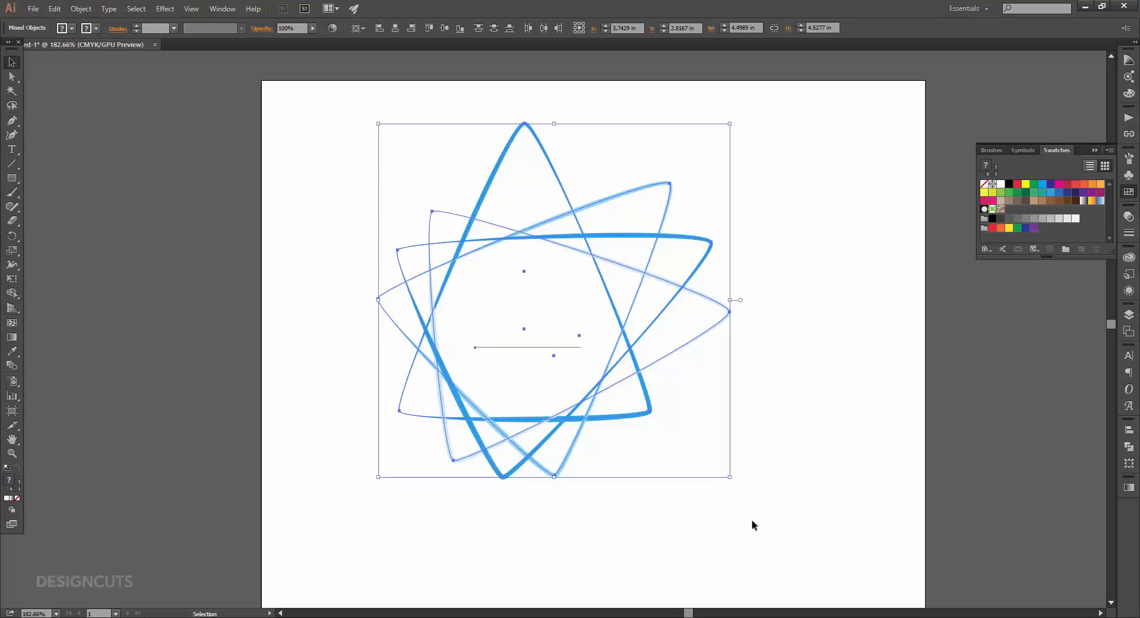
{"action": "left_click", "coordinate": [752, 525]}
{"action": "key", "text": "ctrl+a"}
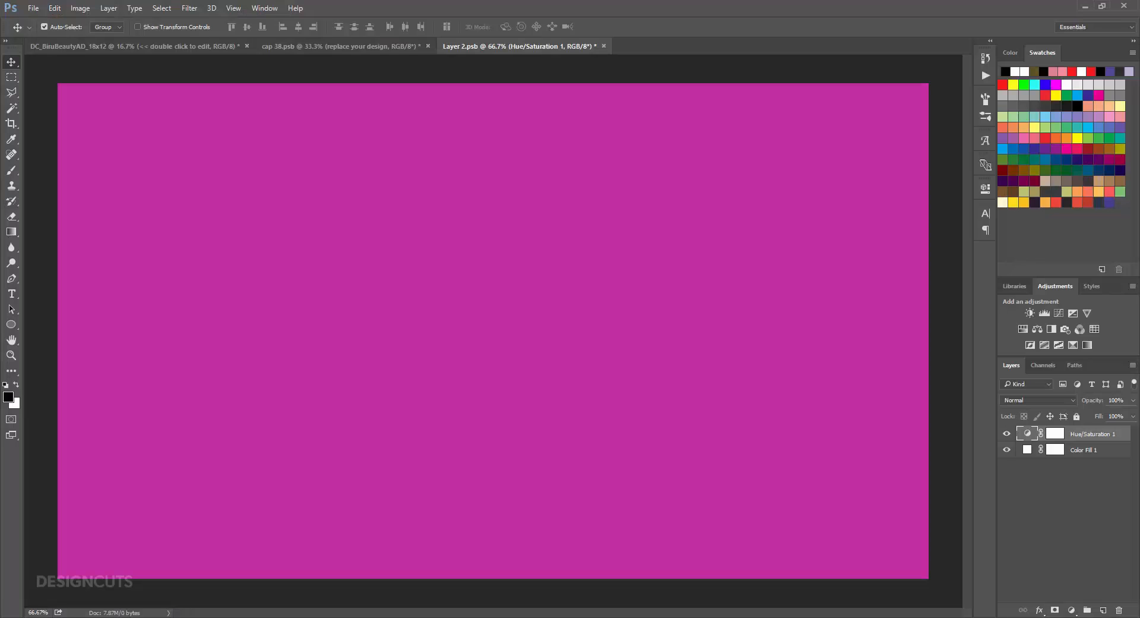
{"action": "key", "text": "ctrl+v"}
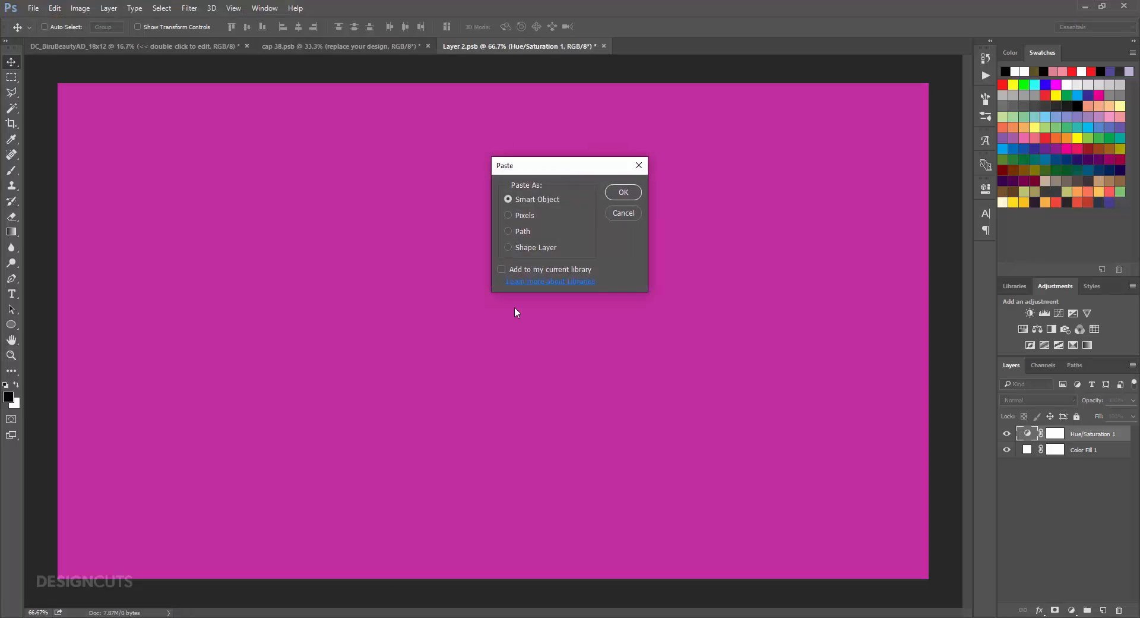
{"action": "left_click", "coordinate": [617, 191]}
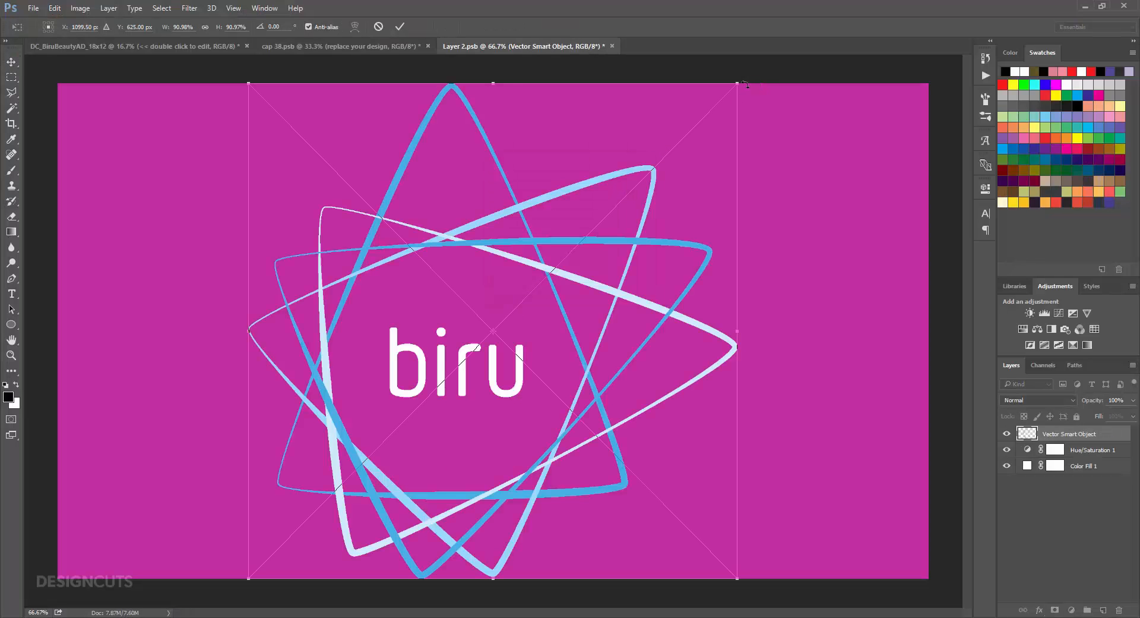
- Scale the pasted biru logo proportionally to about 66% and center it on the magenta label
{"action": "left_click_drag", "start_coordinate": [738, 85], "coordinate": [596, 210]}
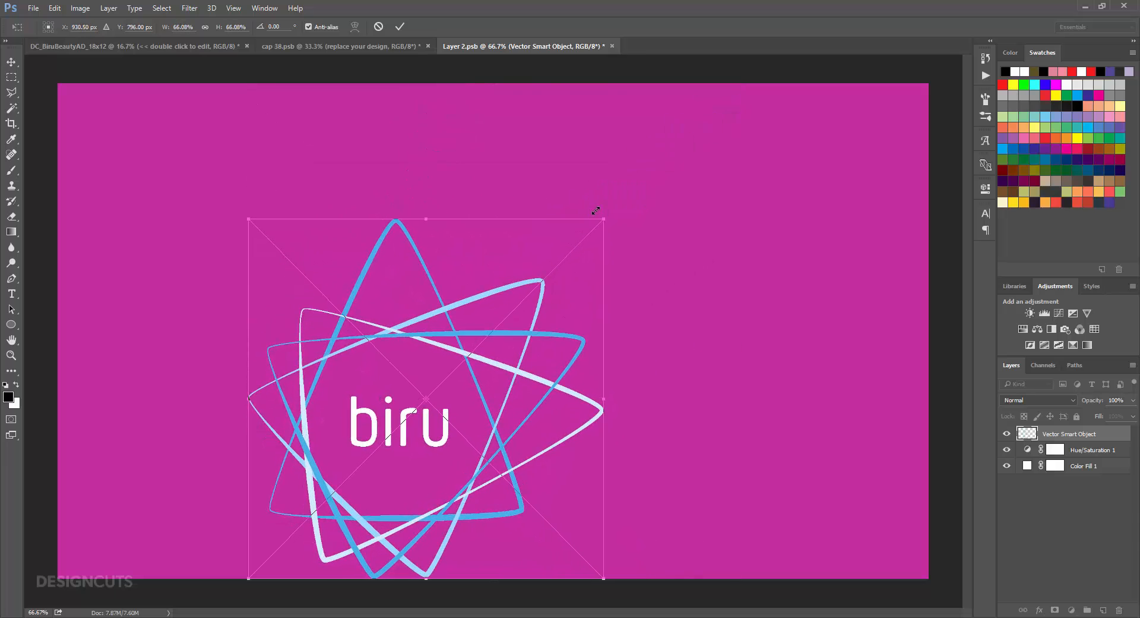
{"action": "key", "text": "Return"}
{"action": "left_click_drag", "start_coordinate": [571, 438], "coordinate": [673, 347]}
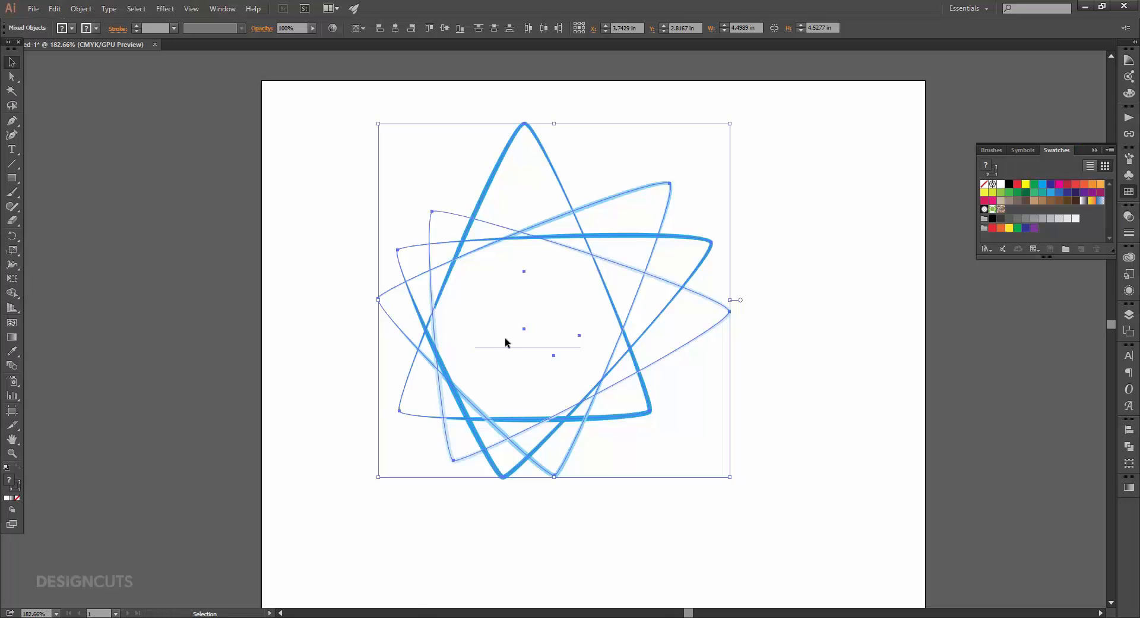
- Copy only the logo's star outlines, without the wordmark, from Illustrator and paste them above the logo in Photoshop as a smart object
{"action": "left_click", "coordinate": [505, 340], "text": "shift"}
{"action": "key", "text": "v"}
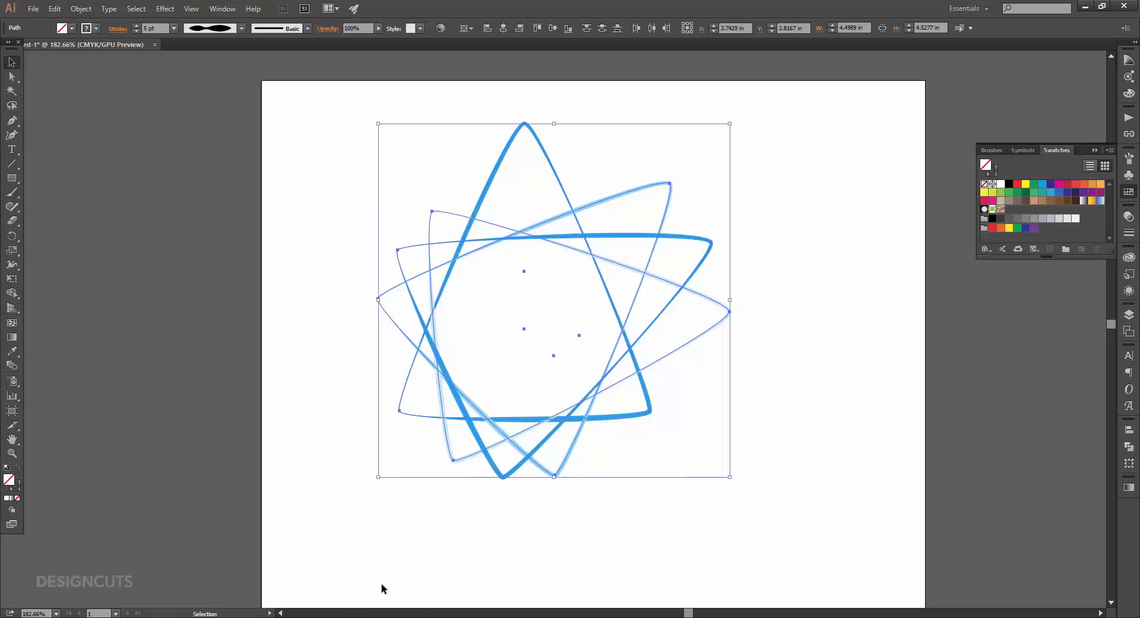
{"action": "key", "text": "alt+Tab"}
{"action": "key", "text": "ctrl+v"}
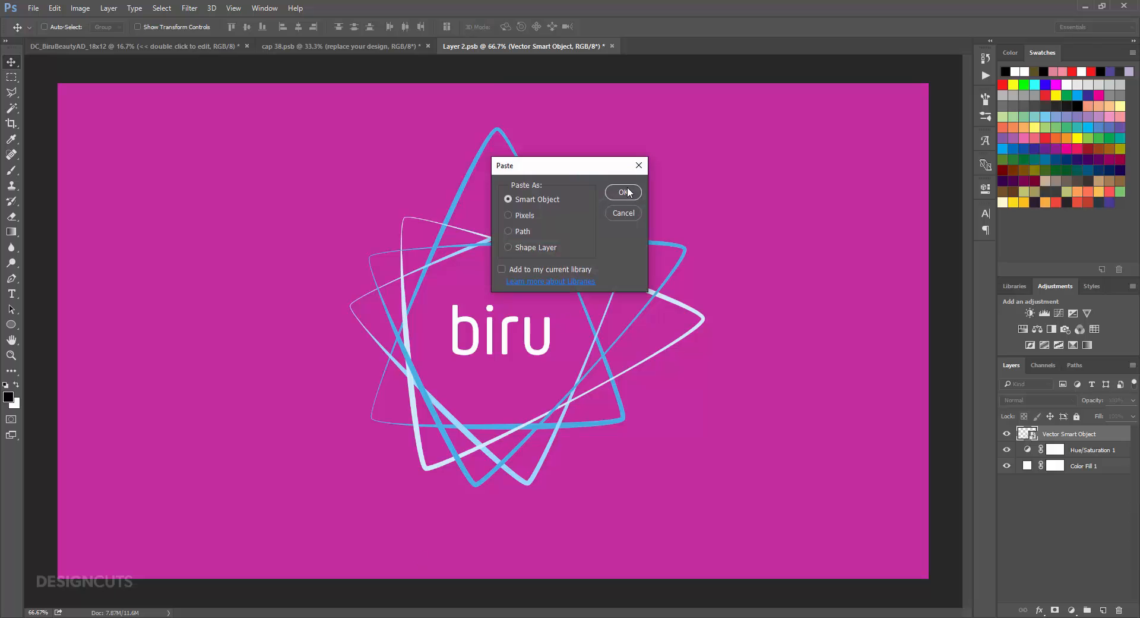
{"action": "left_click", "coordinate": [628, 190]}
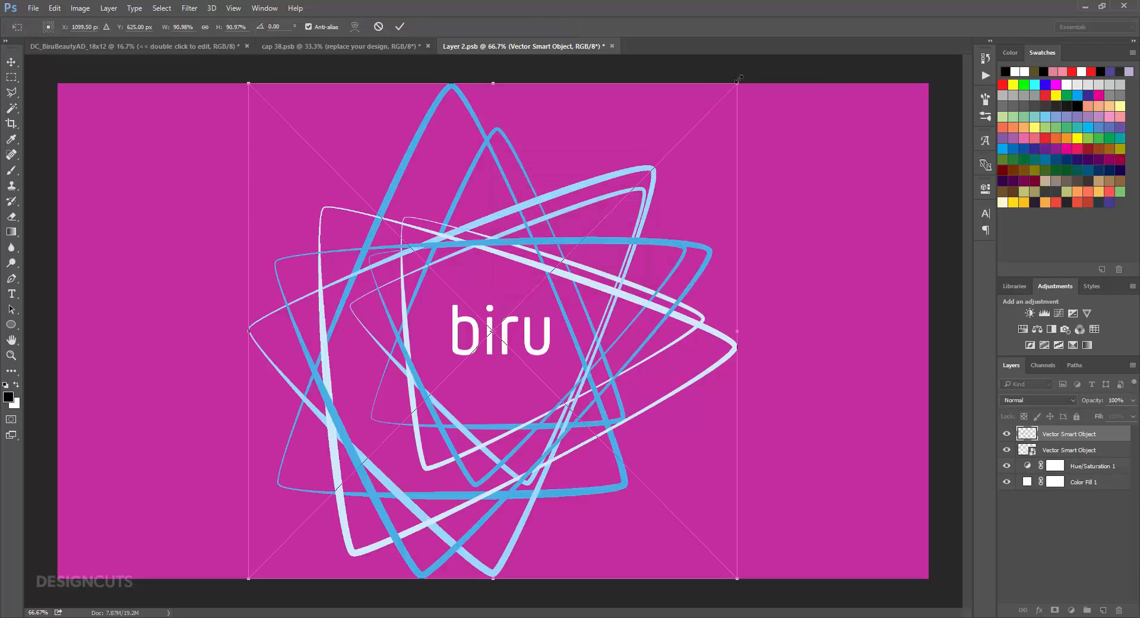
- Enlarge the pasted star outlines proportionally to about 177%, beyond the label's edges, and shift them up and to the right
{"action": "left_click_drag", "start_coordinate": [738, 79], "coordinate": [1109, 1]}
{"action": "key", "text": "ctrl+minus"}
{"action": "key", "text": "ctrl+minus"}
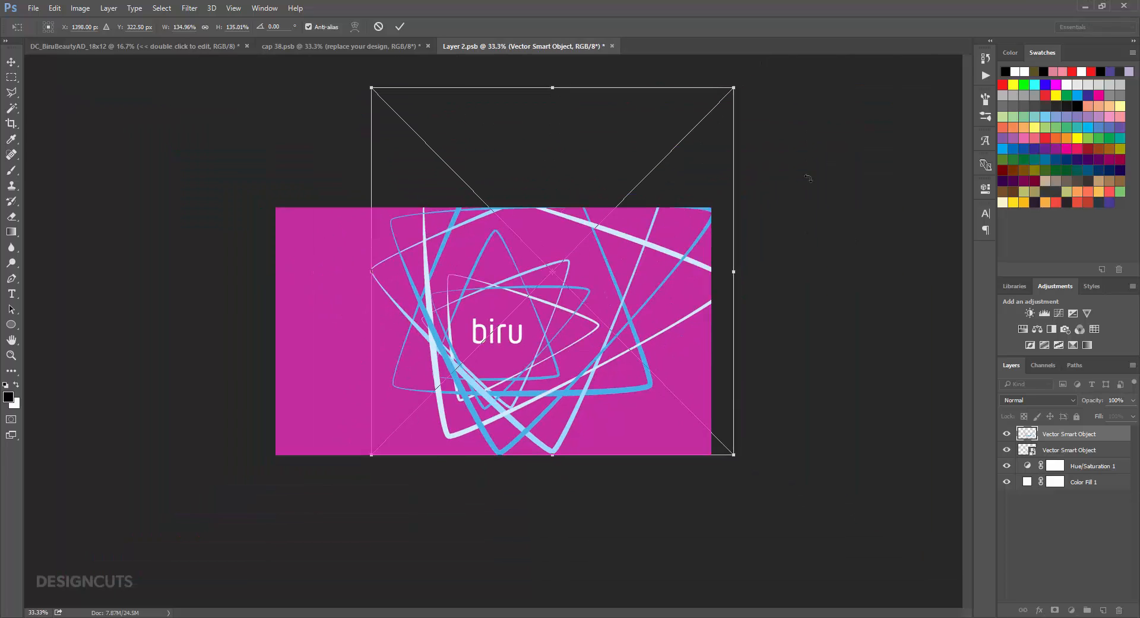
{"action": "left_click_drag", "start_coordinate": [368, 453], "coordinate": [267, 543]}
{"action": "left_click_drag", "start_coordinate": [239, 562], "coordinate": [240, 556]}
{"action": "key", "text": "Return"}
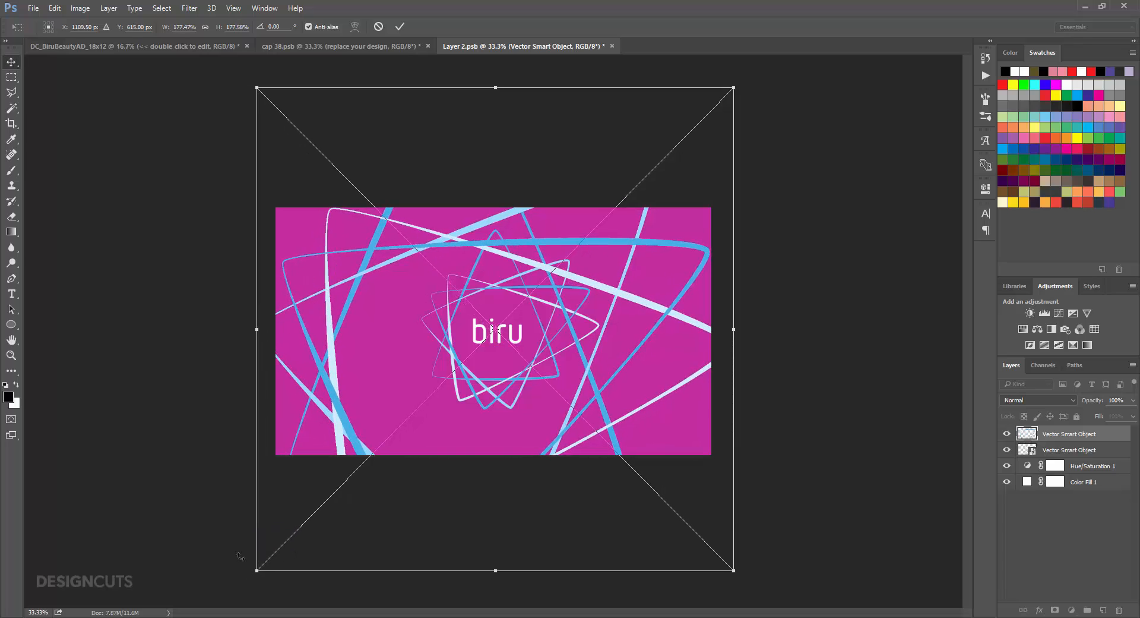
{"action": "left_click_drag", "start_coordinate": [644, 370], "coordinate": [692, 331]}
- Set the enlarged star outlines' blend mode to Color Burn and save and close Layer 2.psb
{"action": "left_click", "coordinate": [1048, 401]}
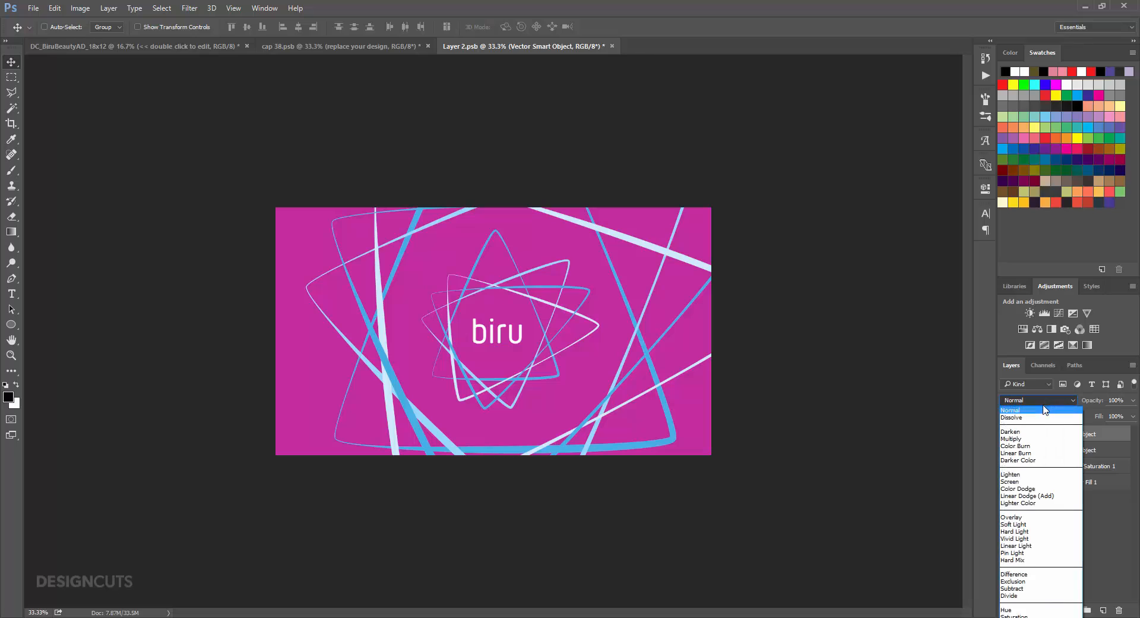
{"action": "left_click", "coordinate": [1027, 446]}
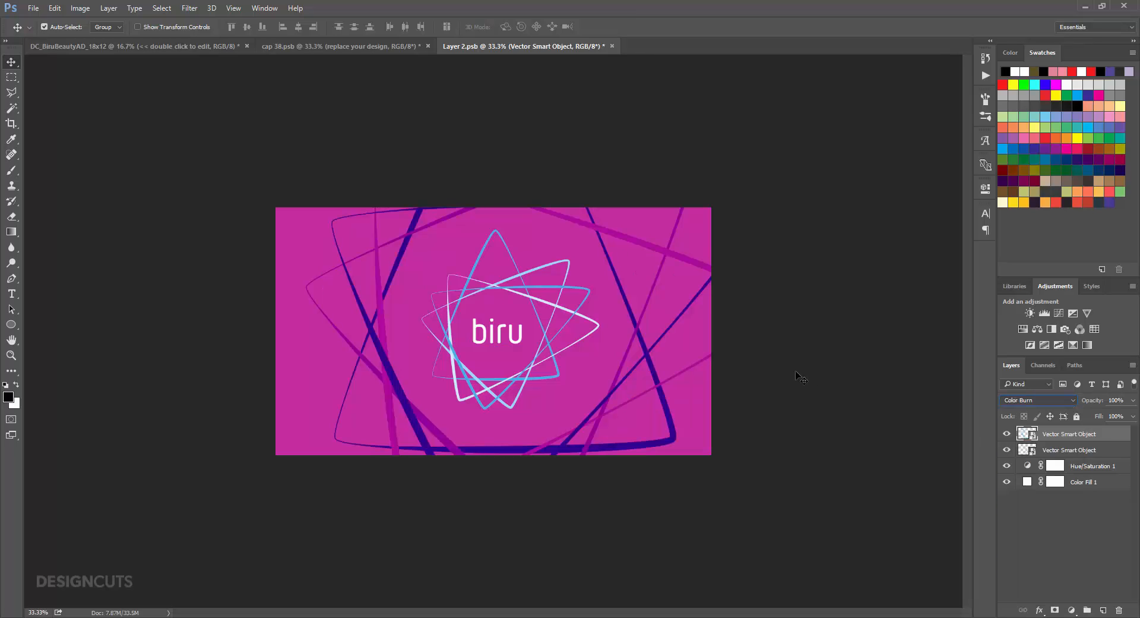
{"action": "key", "text": "ctrl+s"}
{"action": "key", "text": "ctrl+w"}
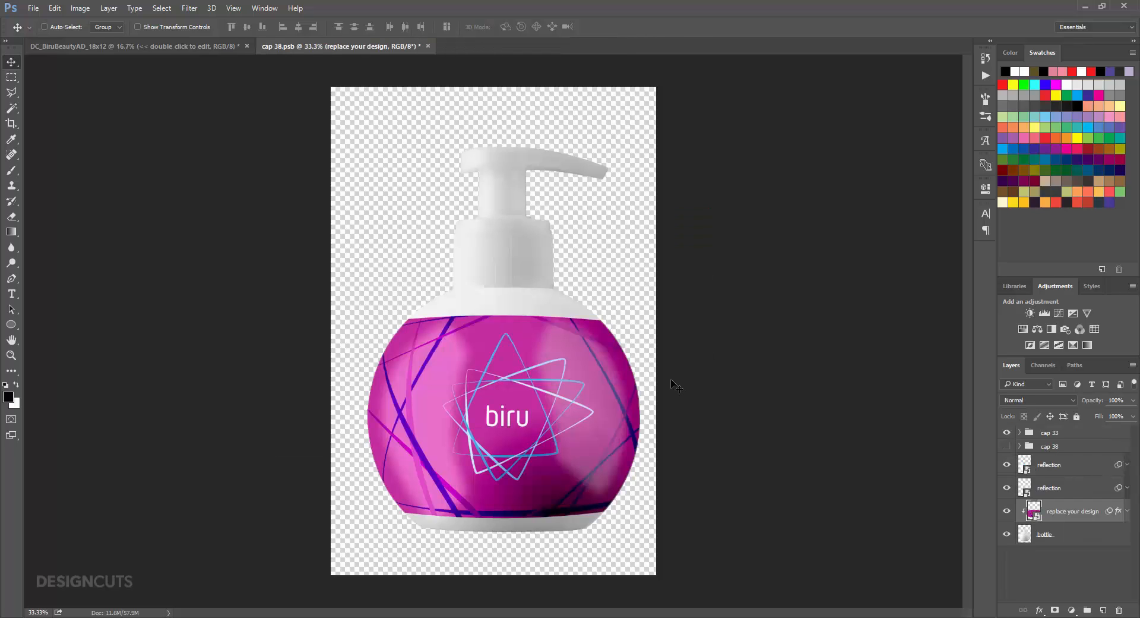
- Save and close cap 38.psb, and open the curved dispenser bottle's editable smart object from the ad document
{"action": "key", "text": "ctrl+s"}
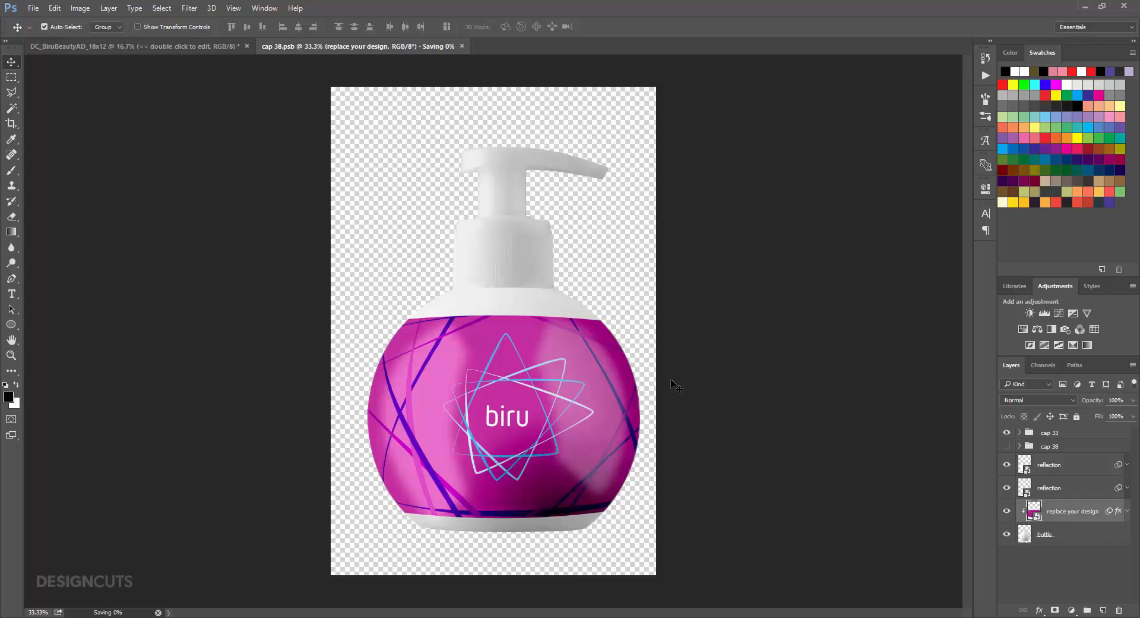
{"action": "key", "text": "ctrl+w"}
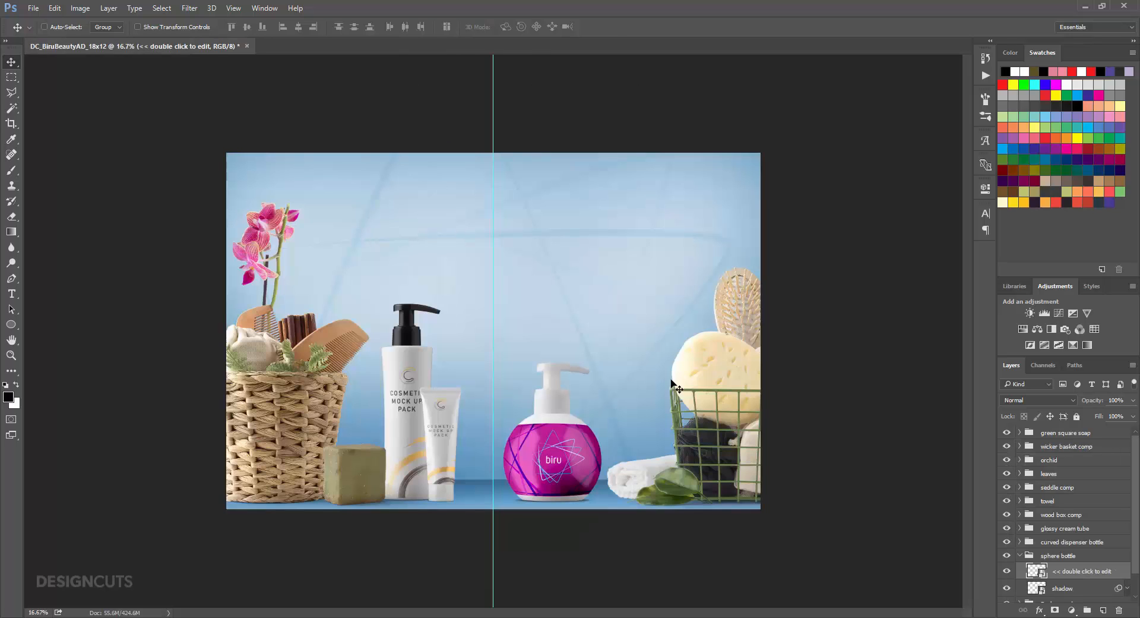
{"action": "left_click", "coordinate": [1020, 555]}
{"action": "left_click", "coordinate": [1019, 542]}
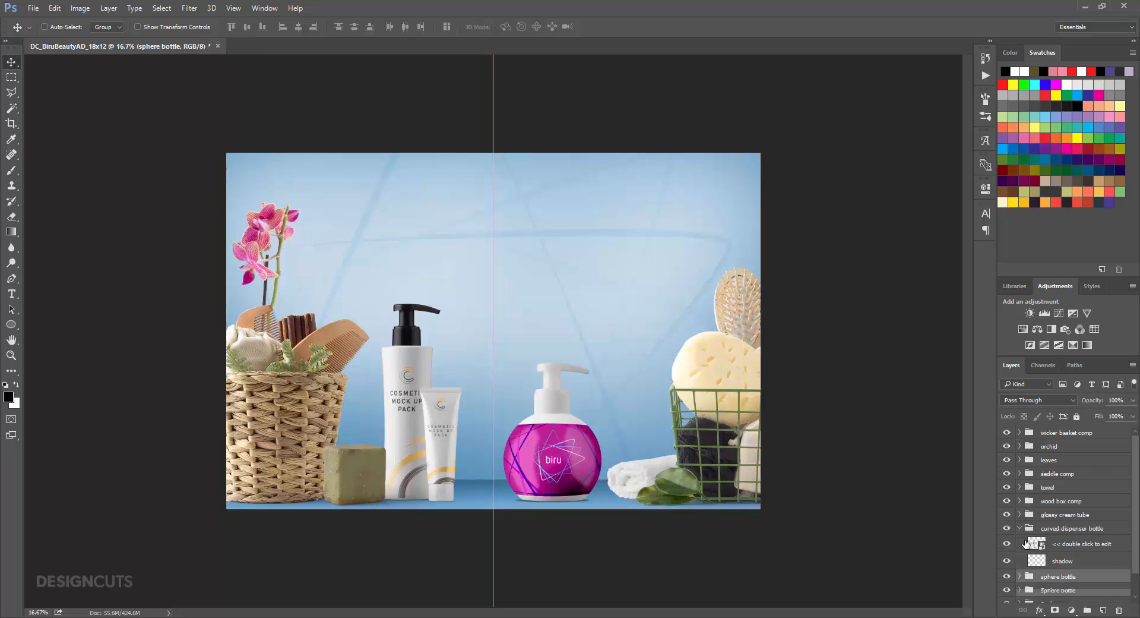
{"action": "scroll", "coordinate": [1026, 542], "scroll_direction": "down", "scroll_amount": 1}
{"action": "double_click", "coordinate": [1035, 533]}
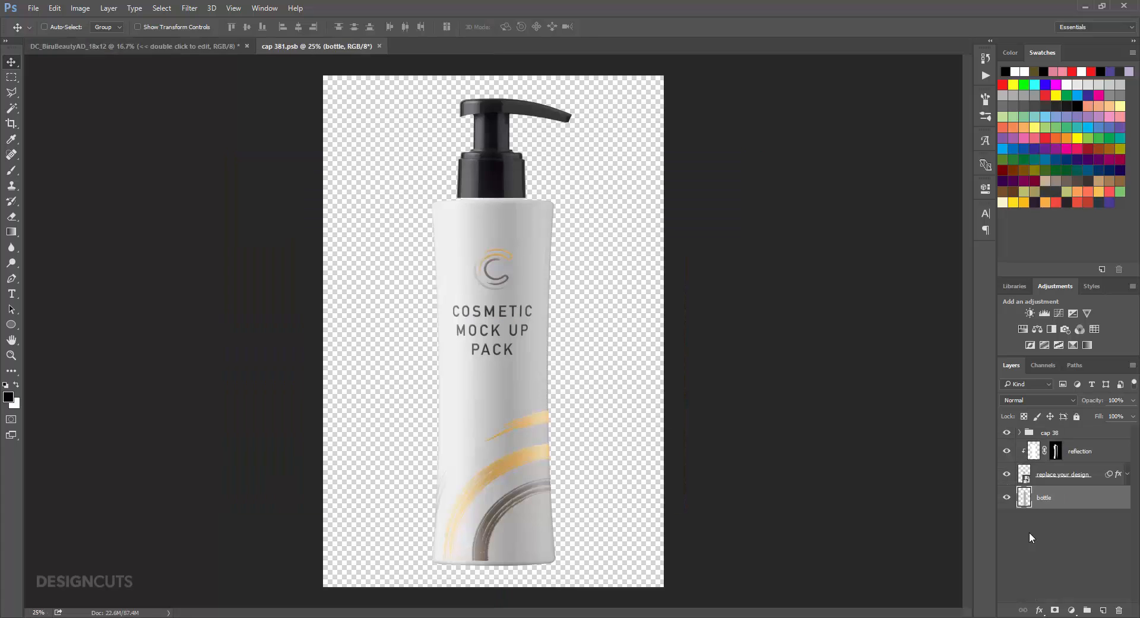
- Open MockUpZone_Cosmetics_Caps from the freebies folder, duplicate its cap 33 group into cap 381.psb and close the caps file
{"action": "key", "text": "alt+Tab"}
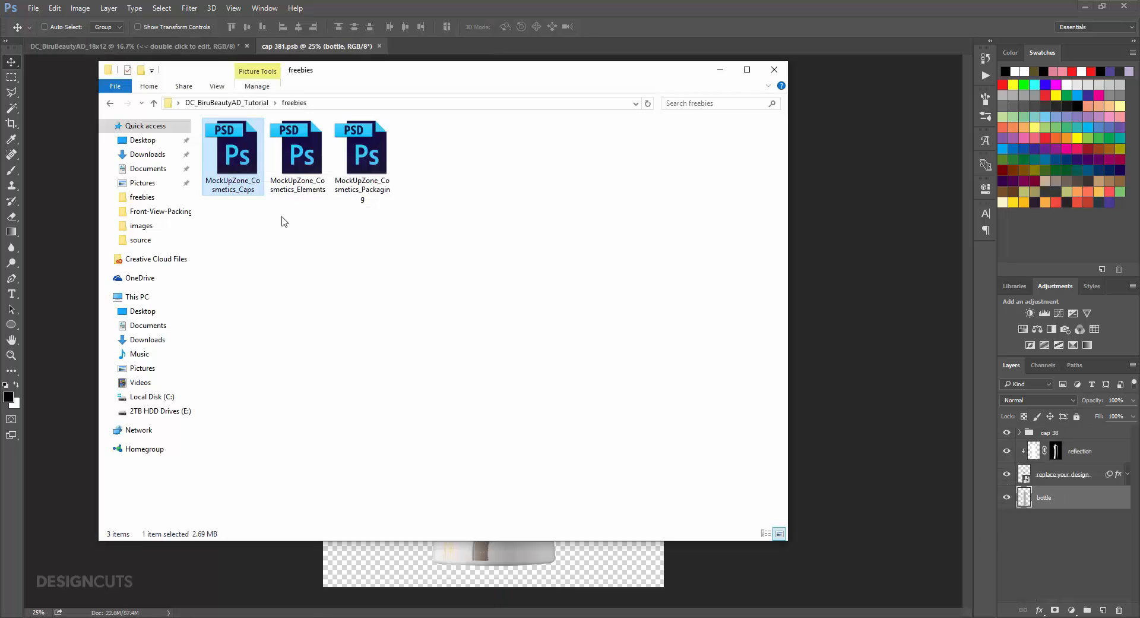
{"action": "double_click", "coordinate": [228, 147]}
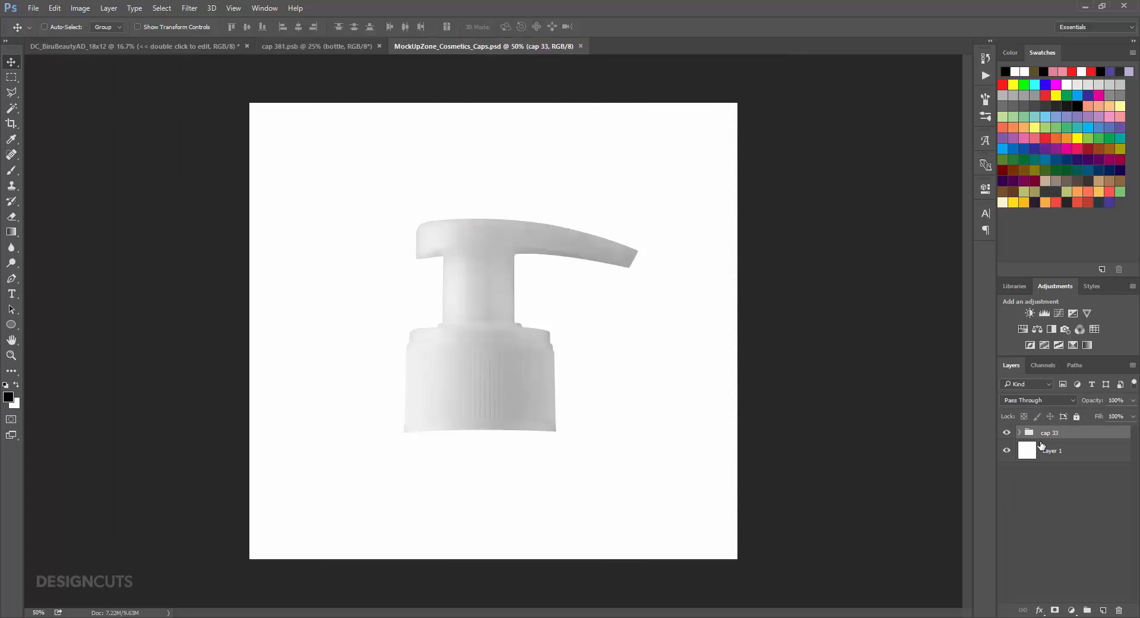
{"action": "left_click", "coordinate": [109, 7]}
{"action": "left_click", "coordinate": [136, 44]}
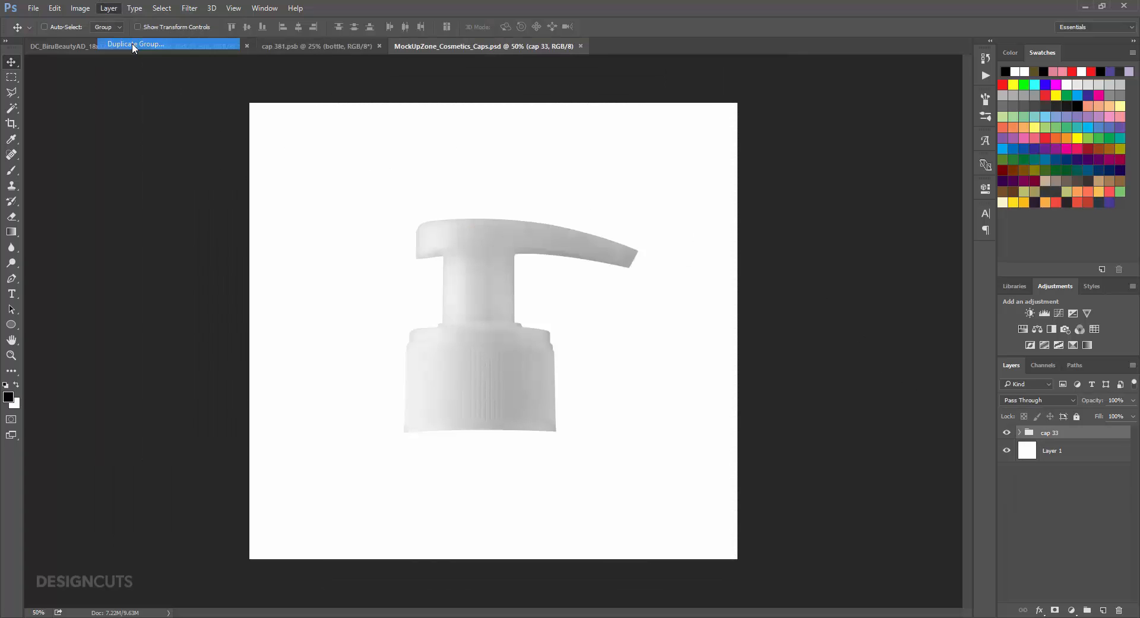
{"action": "left_click", "coordinate": [535, 349]}
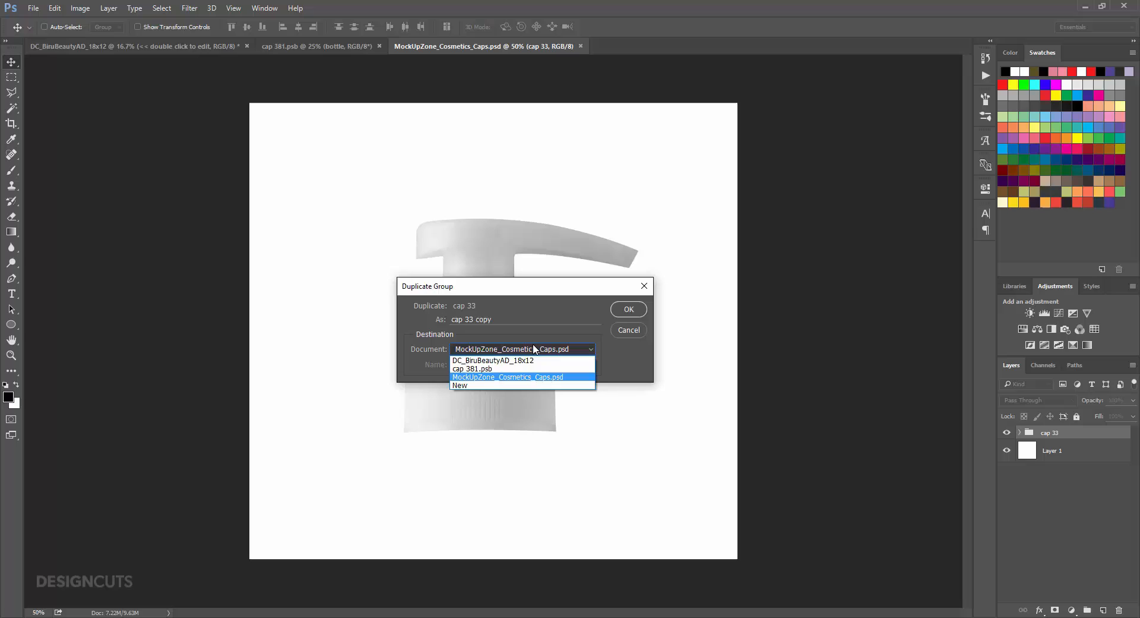
{"action": "left_click", "coordinate": [514, 368]}
{"action": "left_click", "coordinate": [629, 310]}
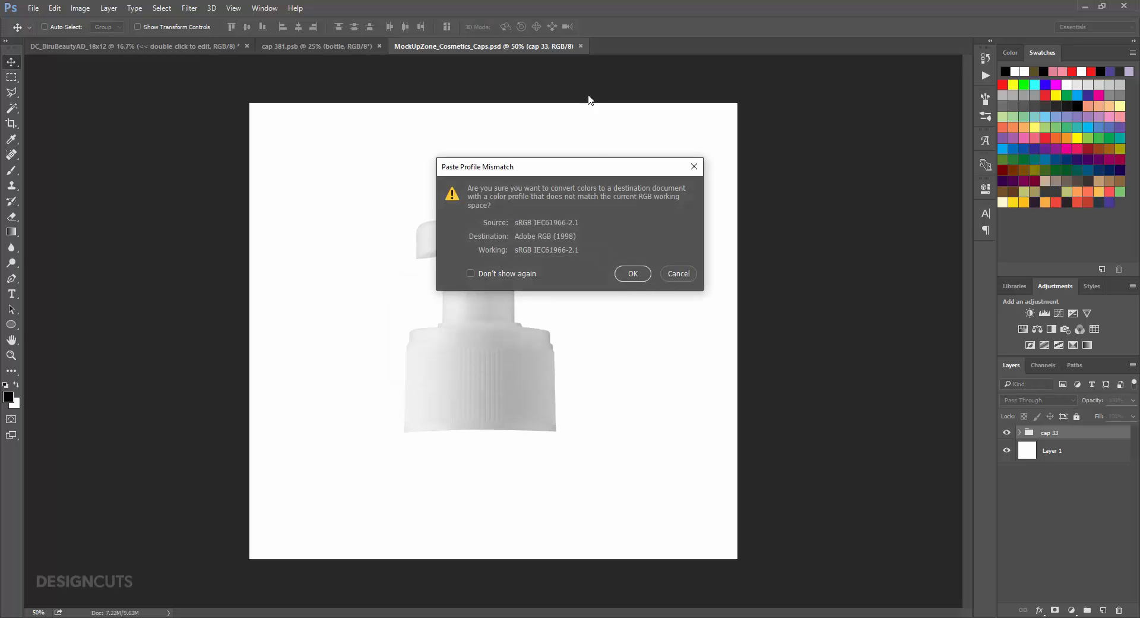
{"action": "left_click", "coordinate": [637, 275]}
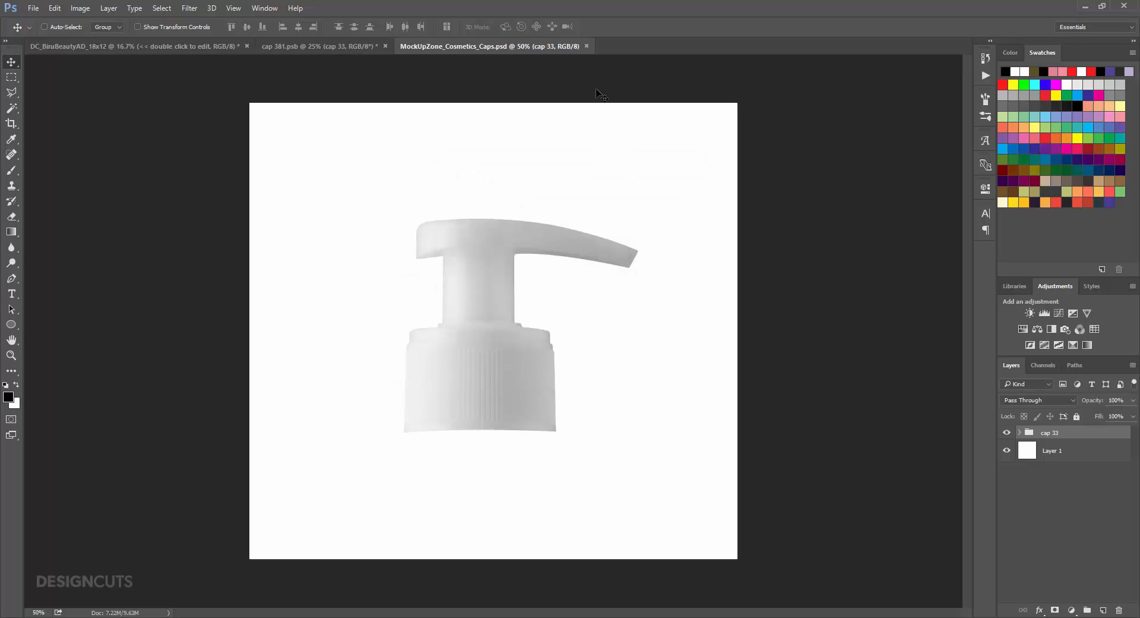
{"action": "left_click", "coordinate": [584, 44]}
- Place the white cap 33 pump over the black cap and align its base with the top of the bottle
{"action": "left_click_drag", "start_coordinate": [455, 221], "coordinate": [507, 185]}
{"action": "left_click_drag", "start_coordinate": [1062, 493], "coordinate": [1061, 433]}
{"action": "key", "text": "z"}
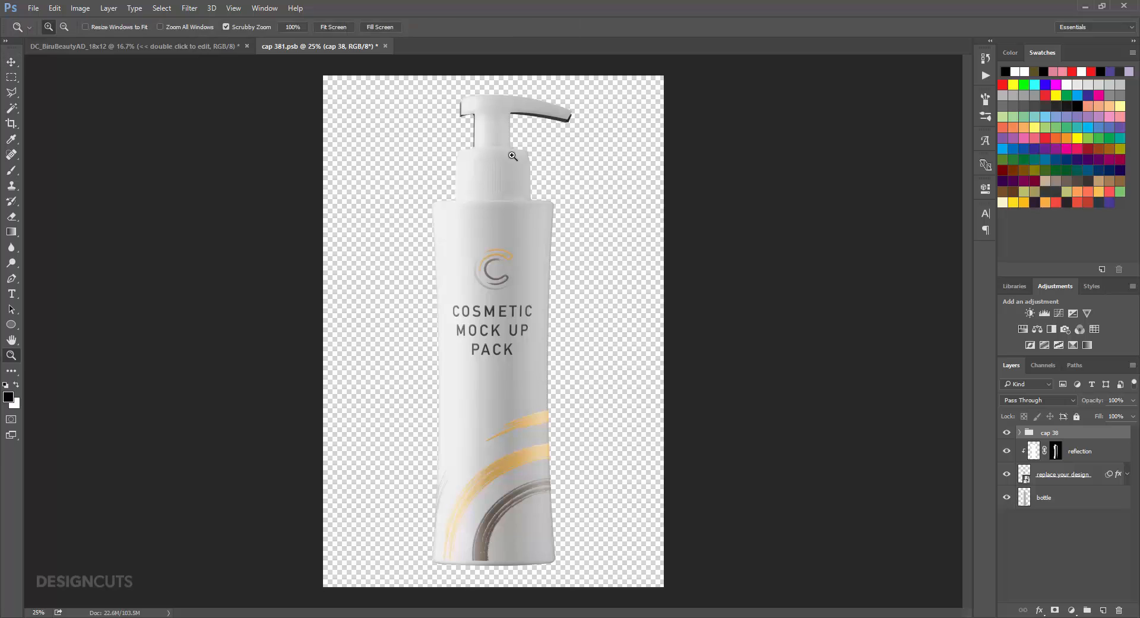
{"action": "left_click_drag", "start_coordinate": [512, 156], "coordinate": [557, 193]}
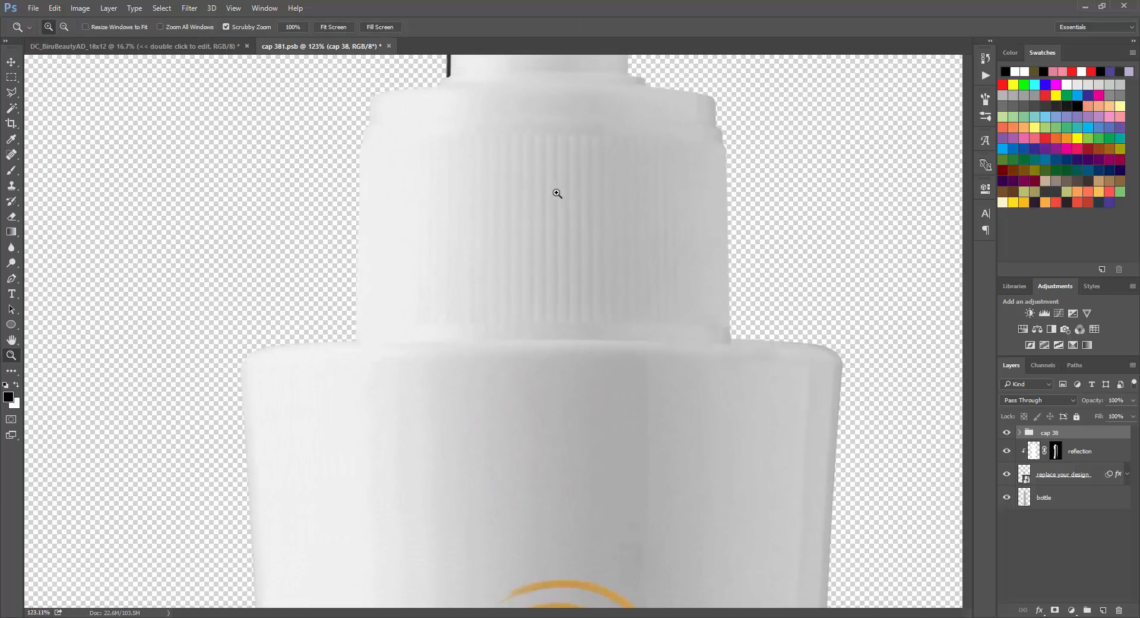
{"action": "key", "text": "v"}
{"action": "mouse_move", "coordinate": [621, 236]}
{"action": "left_mouse_down"}
{"action": "mouse_move", "coordinate": [619, 209]}
{"action": "mouse_move", "coordinate": [623, 247]}
{"action": "left_mouse_up"}
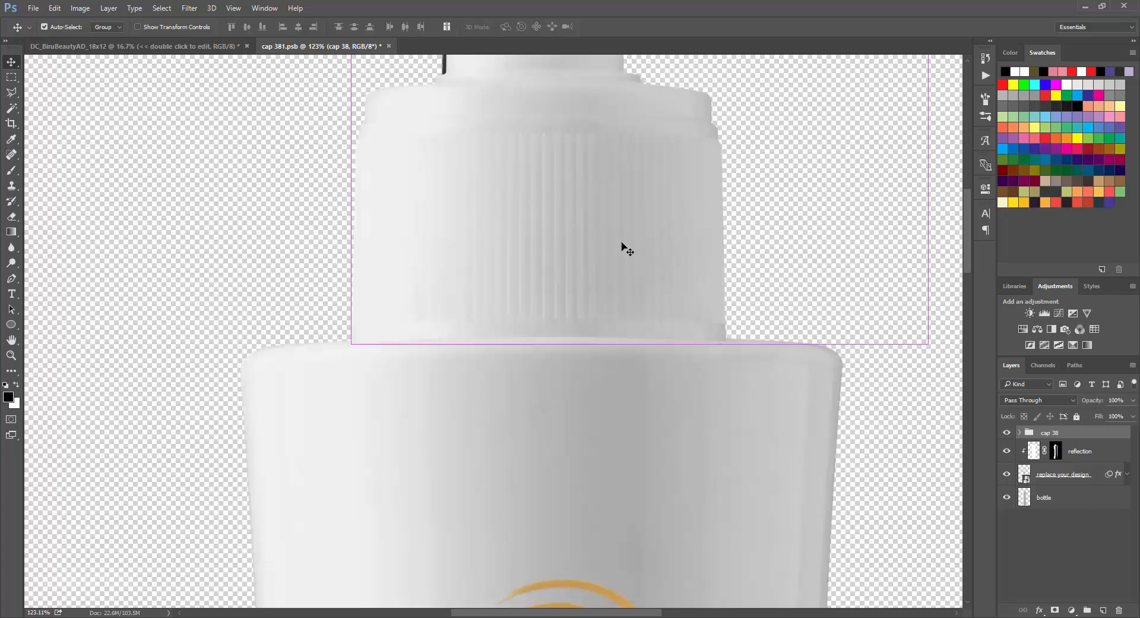
{"action": "key", "text": "ctrl+0"}
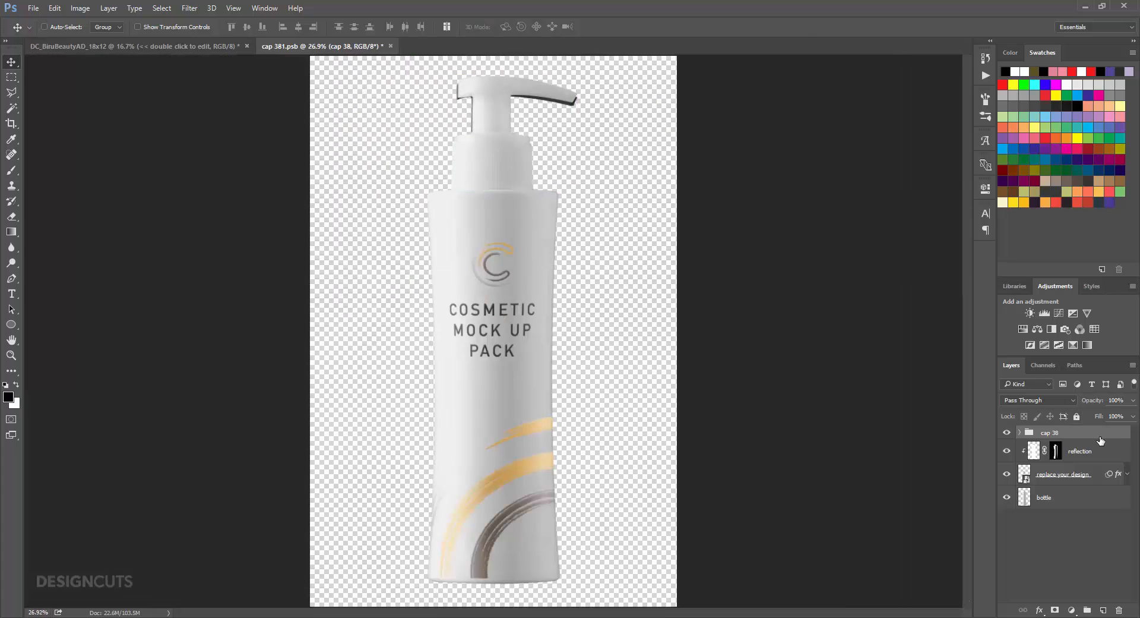
- Move the cap 33 group out of the cap 38 group to the top of the layer stack and hide cap 38
{"action": "left_click", "coordinate": [1019, 433]}
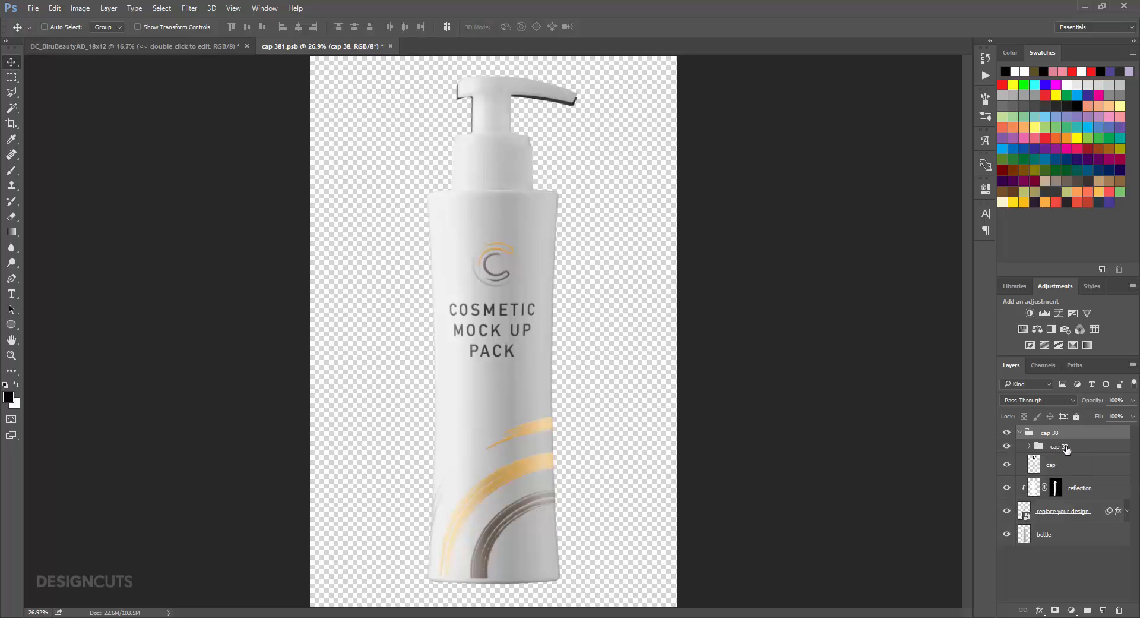
{"action": "left_click_drag", "start_coordinate": [1066, 449], "coordinate": [1069, 428]}
{"action": "left_click", "coordinate": [1018, 446]}
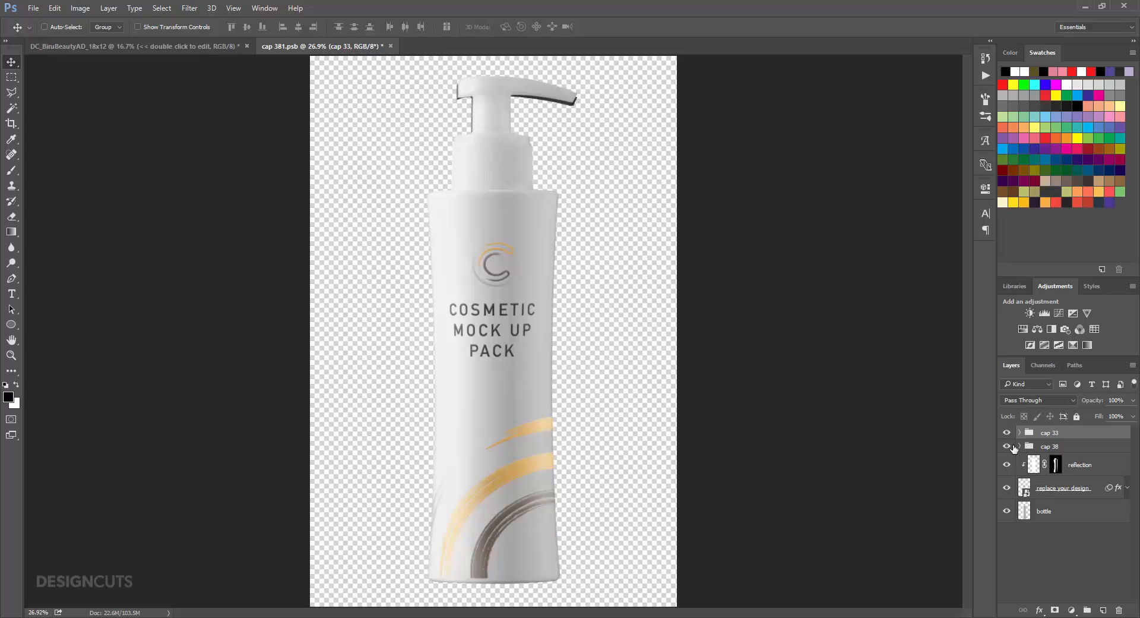
{"action": "left_click", "coordinate": [1007, 447]}
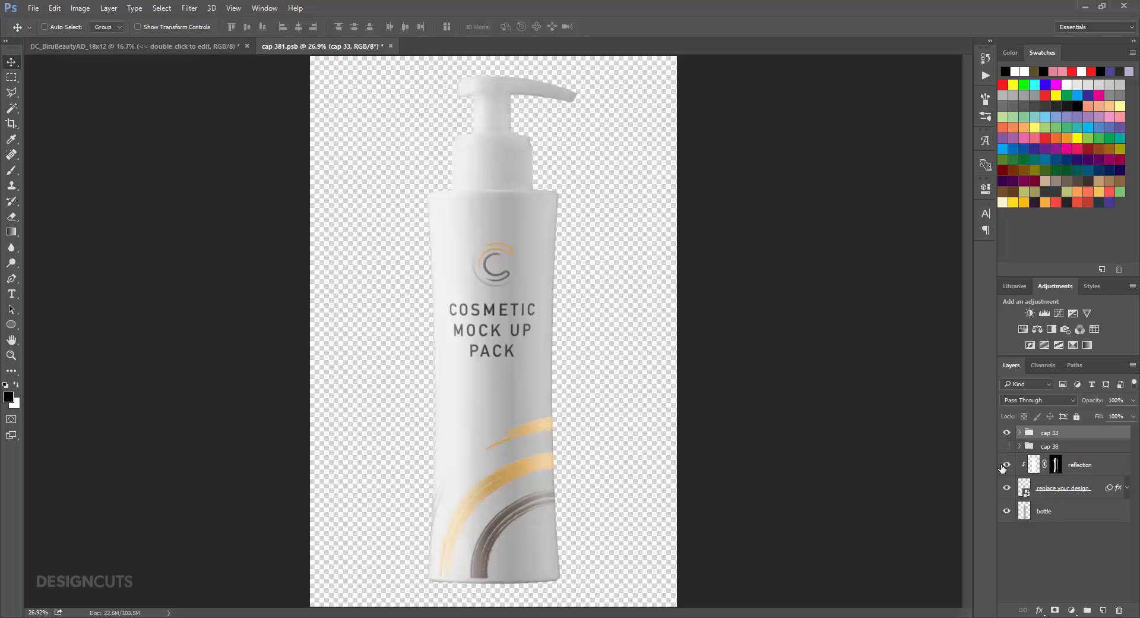
- Open the bottle's "replace your design" smart object without resolving fonts, delete the text and vector artwork layers, and show Color Fill 1
{"action": "double_click", "coordinate": [1024, 487]}
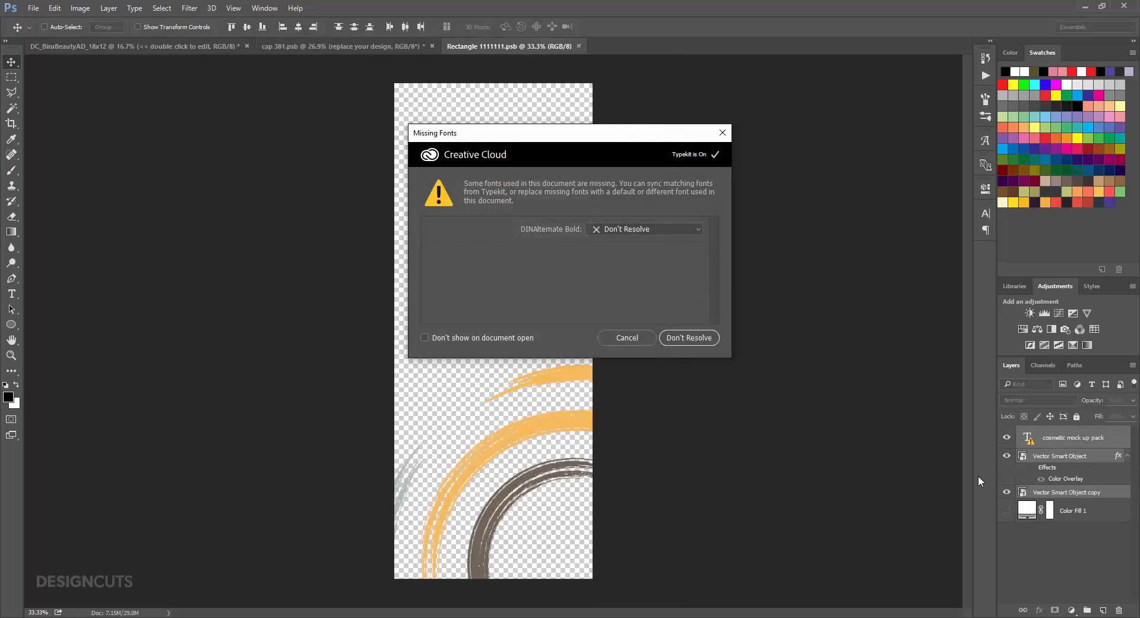
{"action": "left_click", "coordinate": [665, 337]}
{"action": "left_click_drag", "start_coordinate": [1099, 493], "coordinate": [1118, 610]}
{"action": "left_click", "coordinate": [1008, 438]}
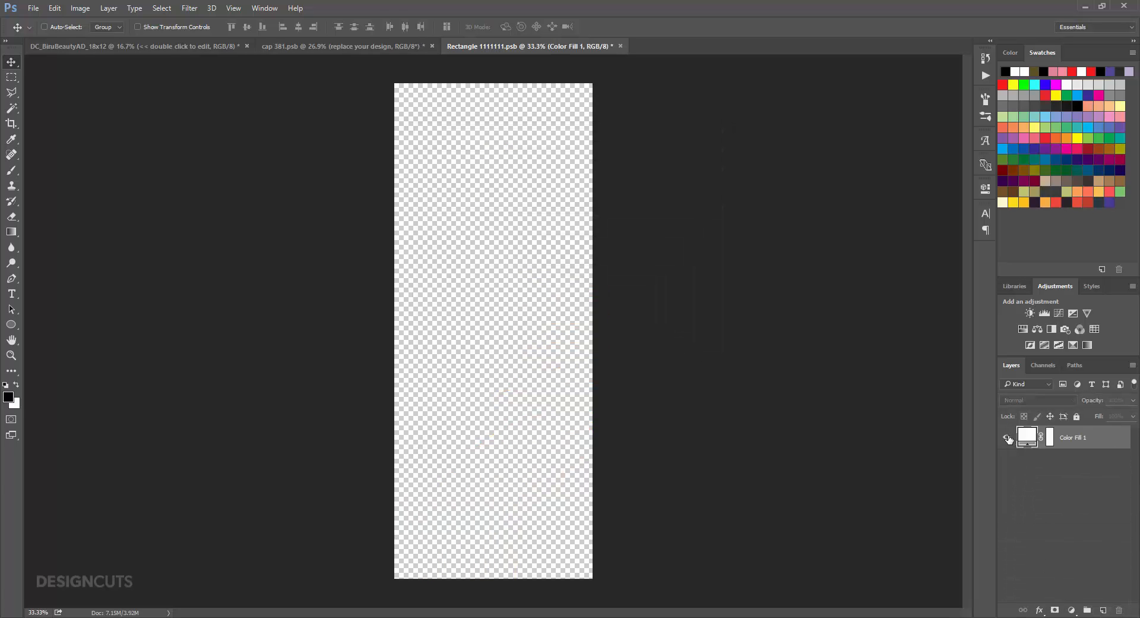
- Add a colorized Hue/Saturation adjustment above Color Fill 1 with hue 308, saturation 60 and lightness -60
{"action": "left_click", "coordinate": [1022, 329]}
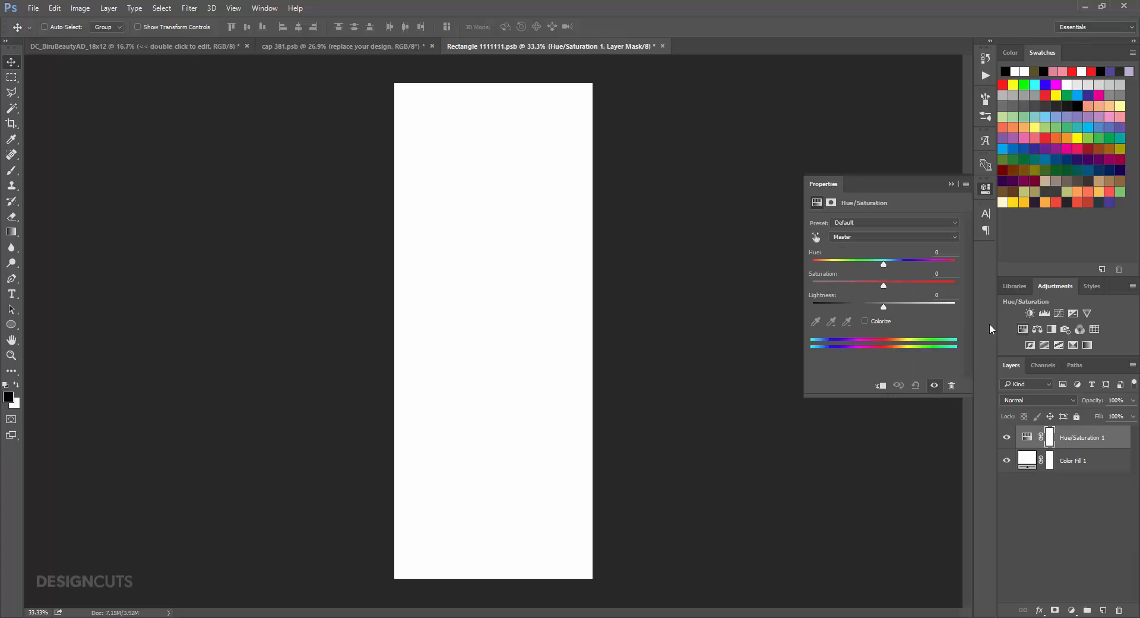
{"action": "left_click", "coordinate": [865, 320]}
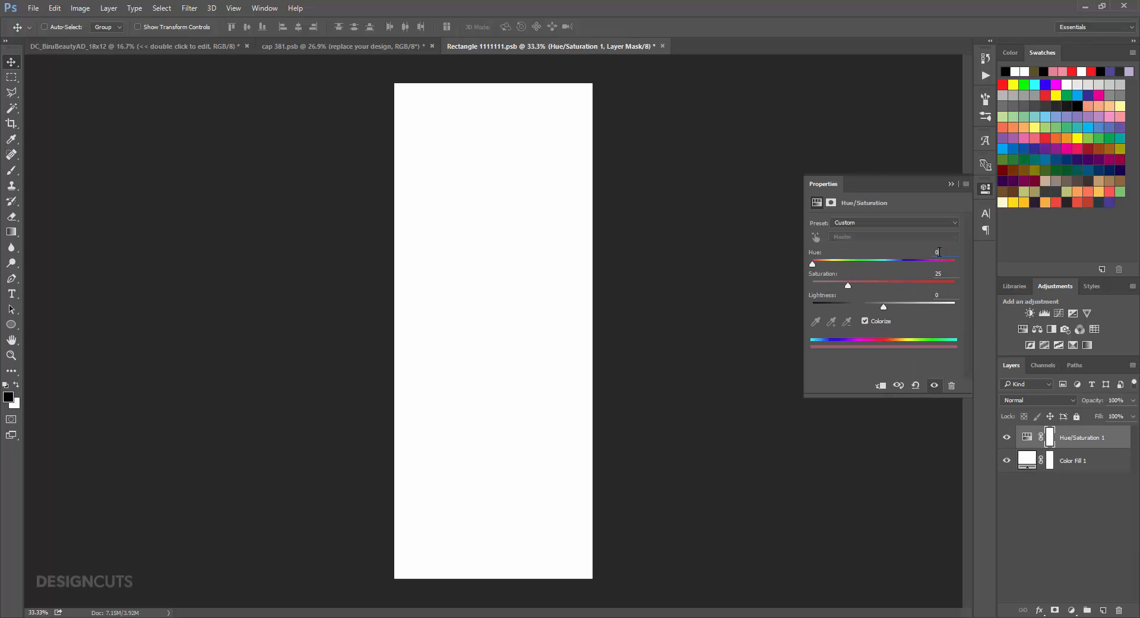
{"action": "type", "text": "308"}
{"action": "key", "text": "Tab"}
{"action": "type", "text": "60"}
{"action": "key", "text": "Tab"}
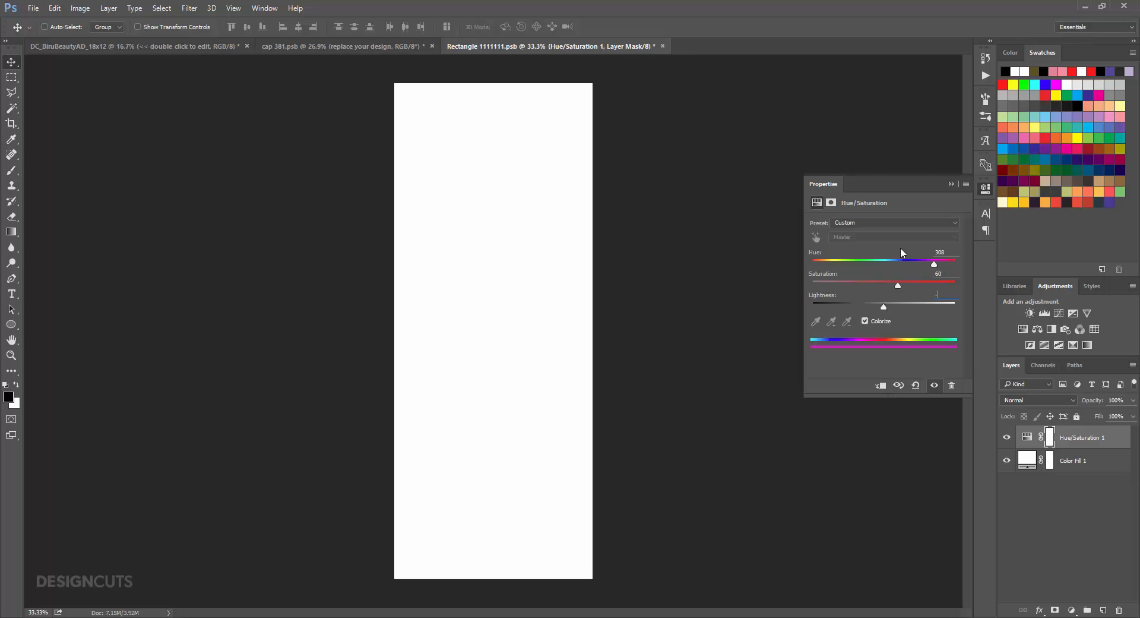
{"action": "type", "text": "-60"}
{"action": "key", "text": "Tab"}
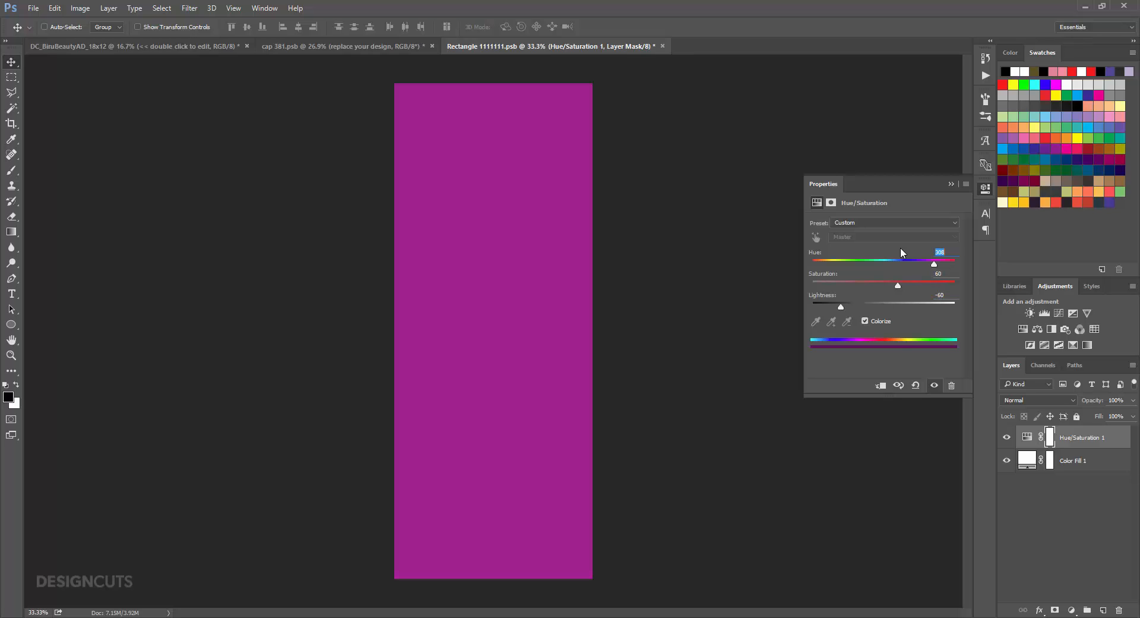
- Copy the complete biru logo with its wordmark from Illustrator and paste it above Hue/Saturation 1 in Photoshop as a smart object
{"action": "left_click", "coordinate": [1086, 445]}
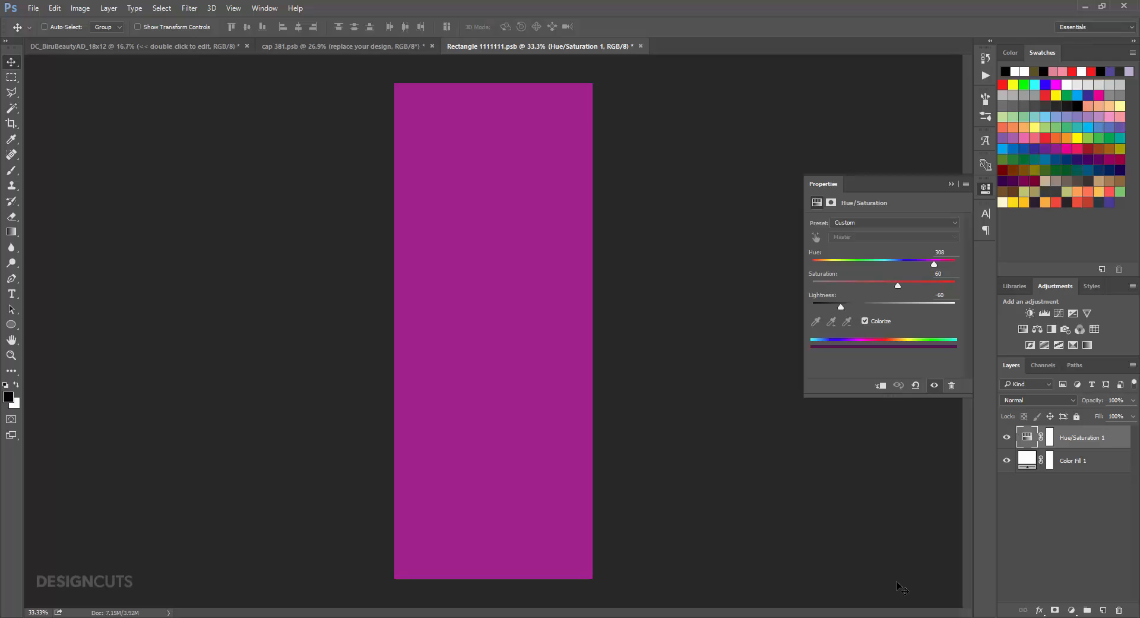
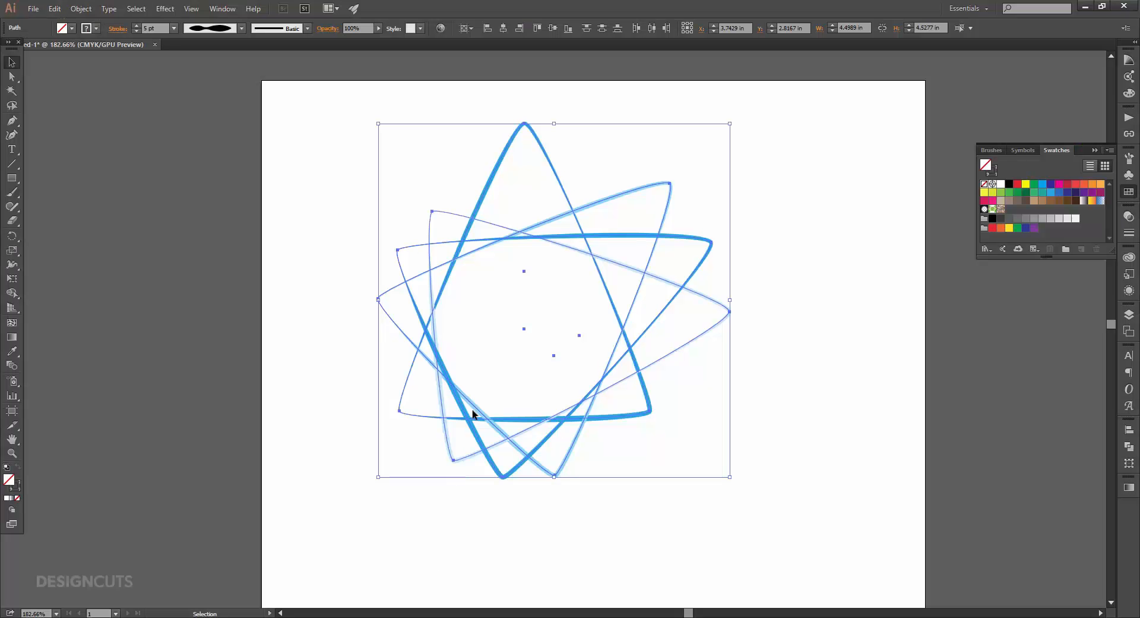
{"action": "key", "text": "ctrl+a"}
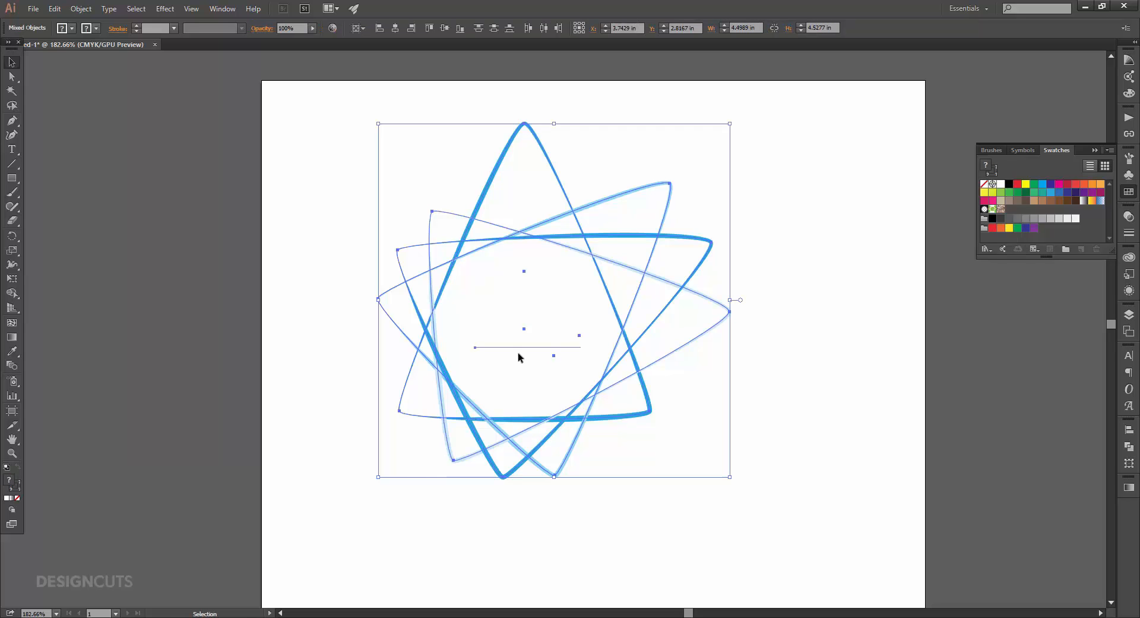
{"action": "key", "text": "alt+Tab"}
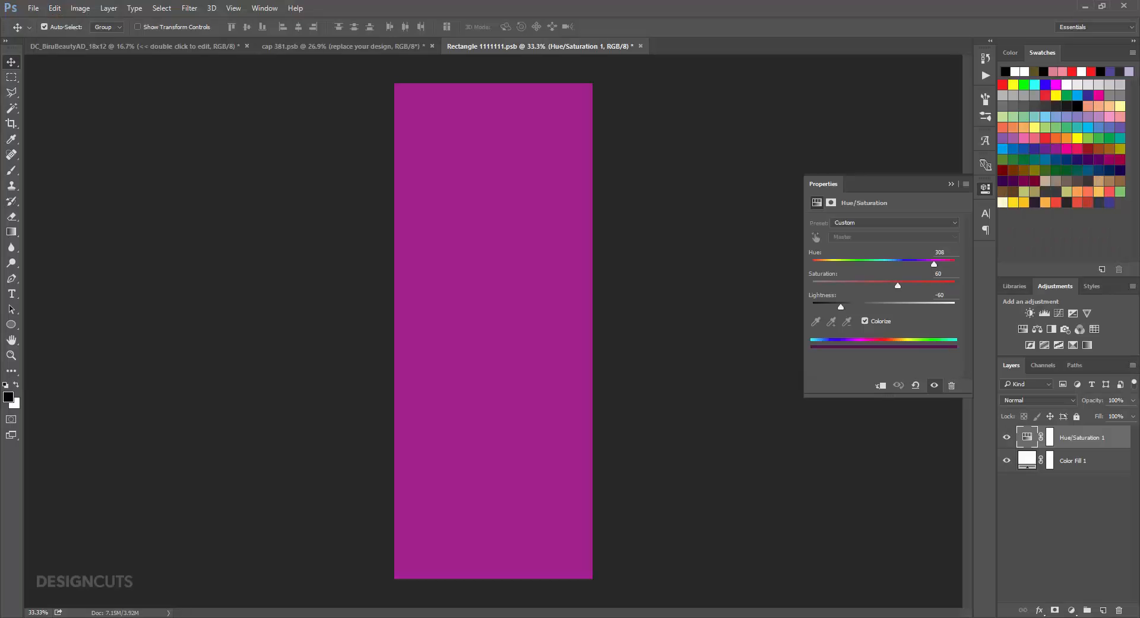
{"action": "key", "text": "ctrl+v"}
{"action": "left_click", "coordinate": [635, 192]}
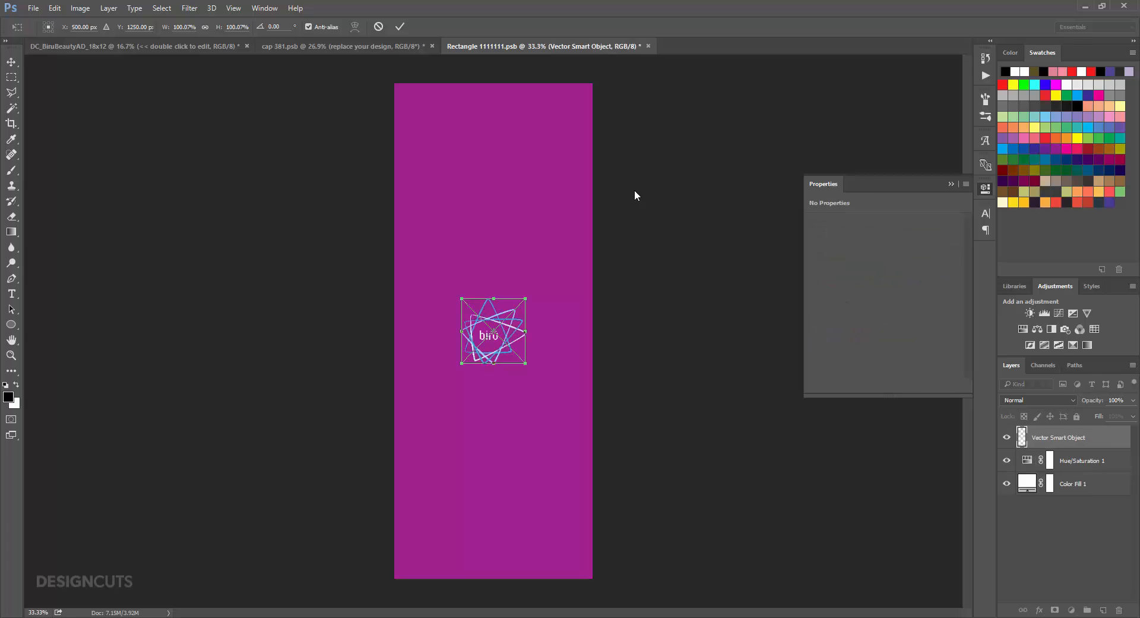
- Scale the pasted biru logo proportionally to about 221% and position it near the middle of the purple label
{"action": "left_click_drag", "start_coordinate": [528, 301], "coordinate": [609, 222]}
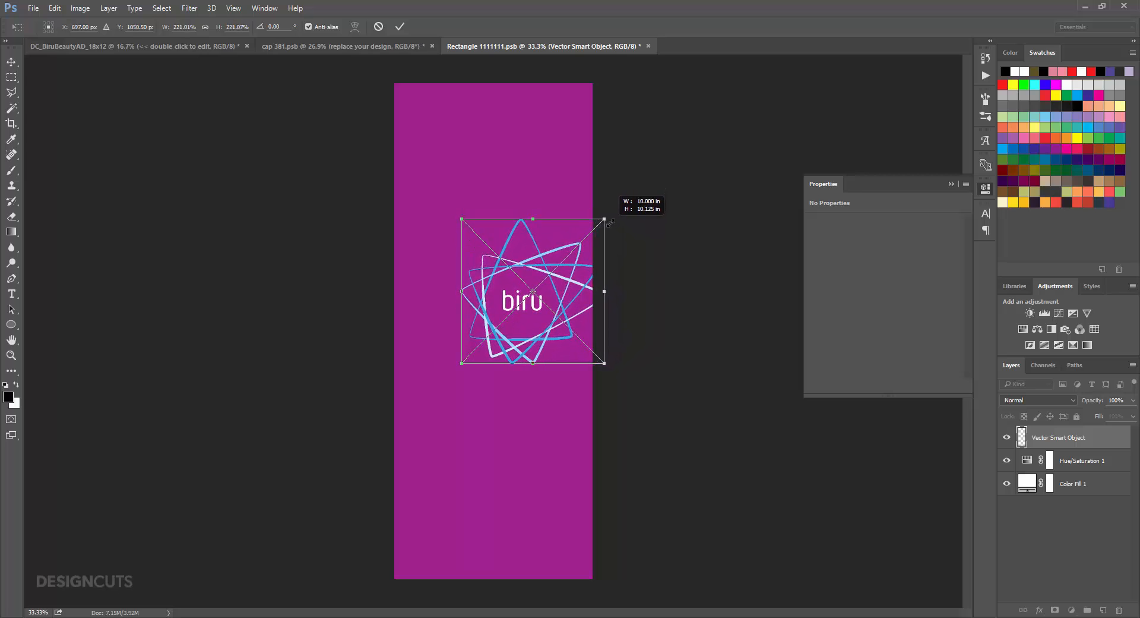
{"action": "key", "text": "Return"}
{"action": "left_click_drag", "start_coordinate": [568, 317], "coordinate": [542, 336]}
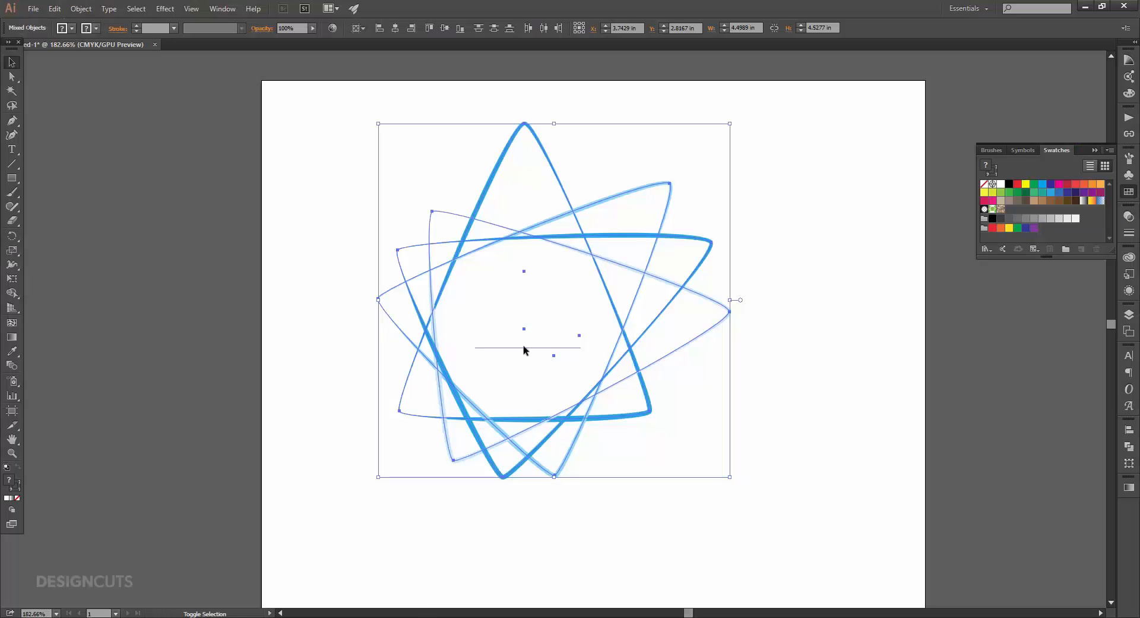
- Copy only the biru star linework without the wordmark from Illustrator and paste it into the Photoshop bottle label as a smart object
{"action": "left_click", "coordinate": [522, 349]}
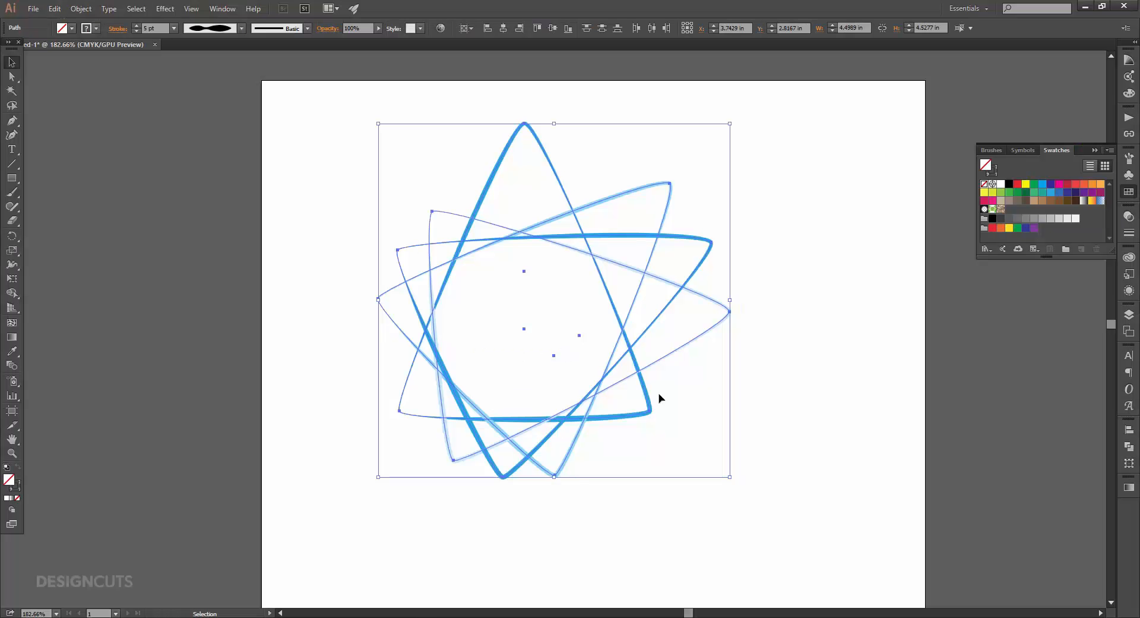
{"action": "key", "text": "ctrl+a"}
{"action": "key", "text": "ctrl+c"}
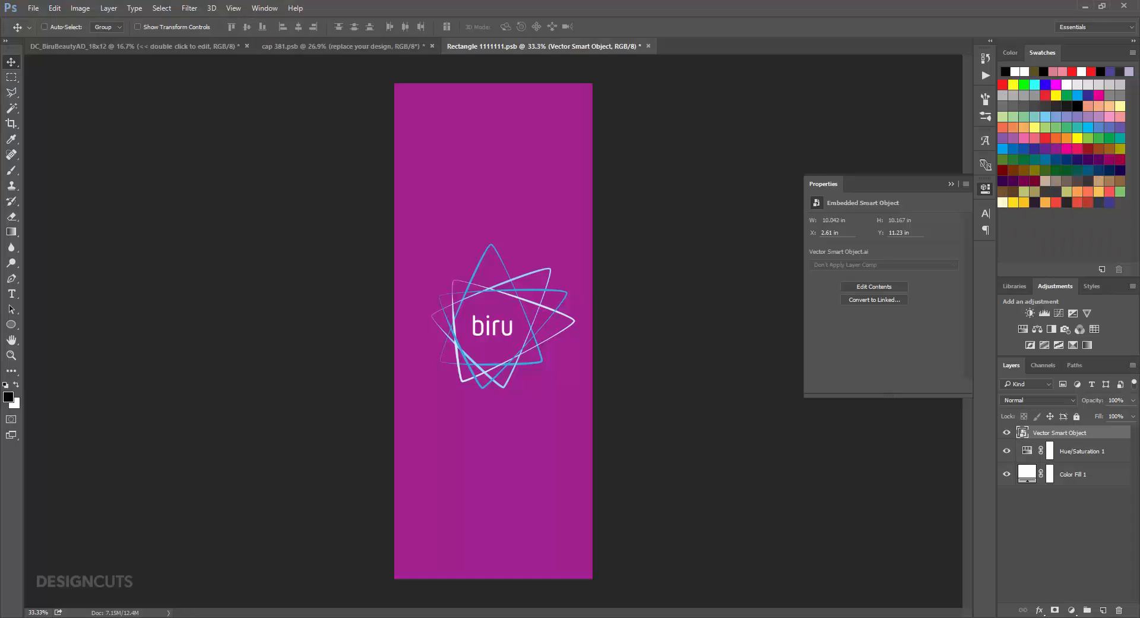
{"action": "key", "text": "ctrl+v"}
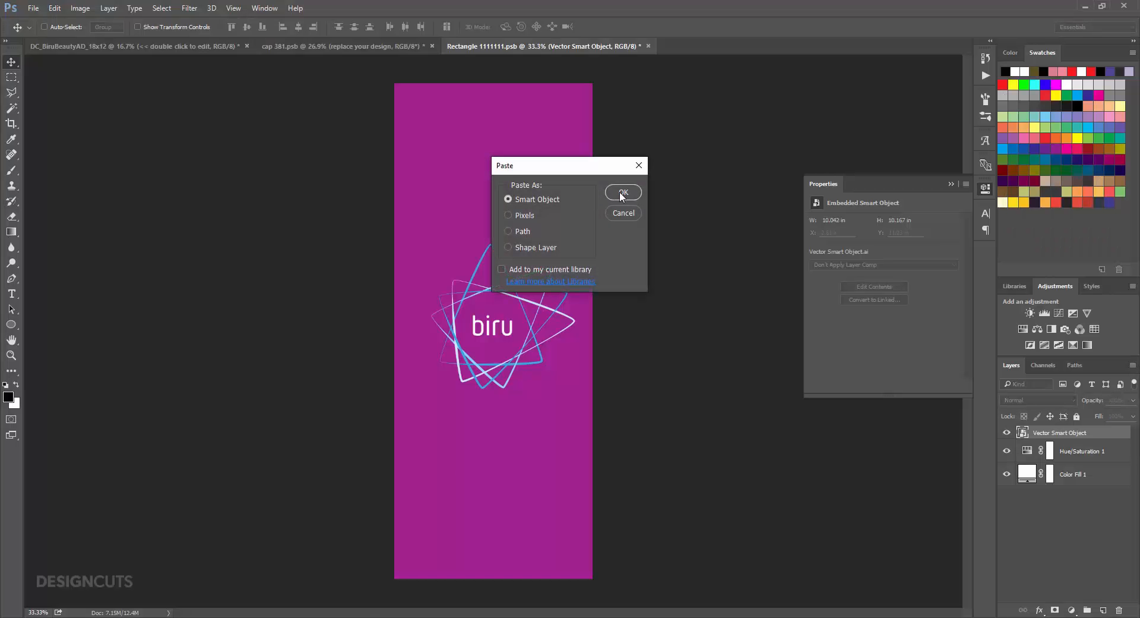
{"action": "left_click", "coordinate": [621, 192]}
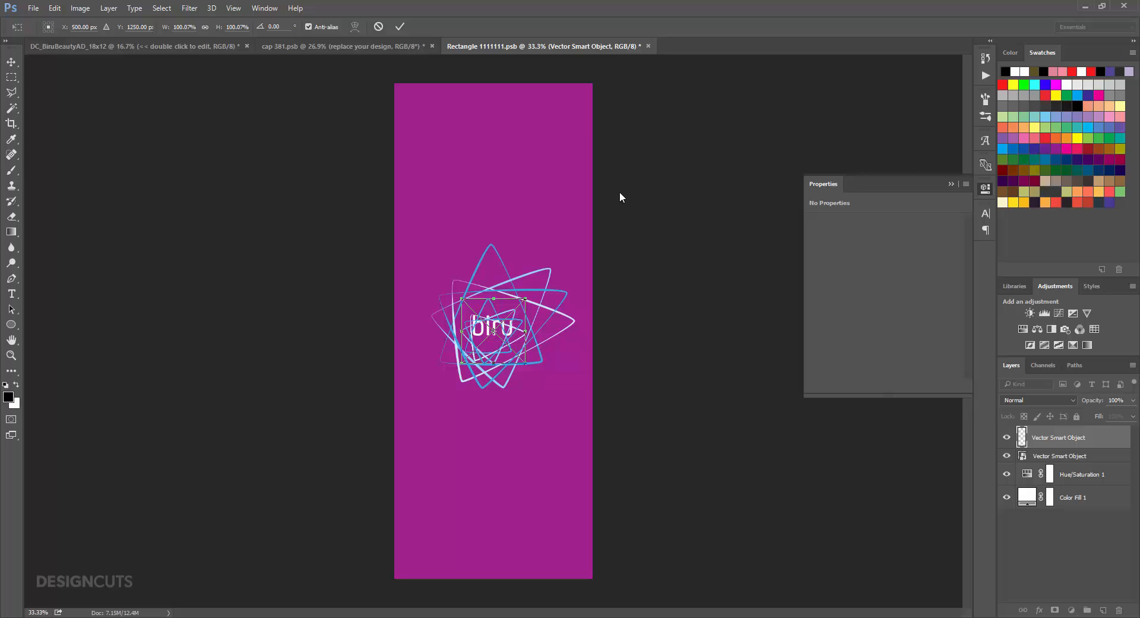
- Scale the pasted star linework to about 784% so it overflows the label around the logo, and set its blend mode to Color Burn
{"action": "left_click_drag", "start_coordinate": [525, 299], "coordinate": [764, 57]}
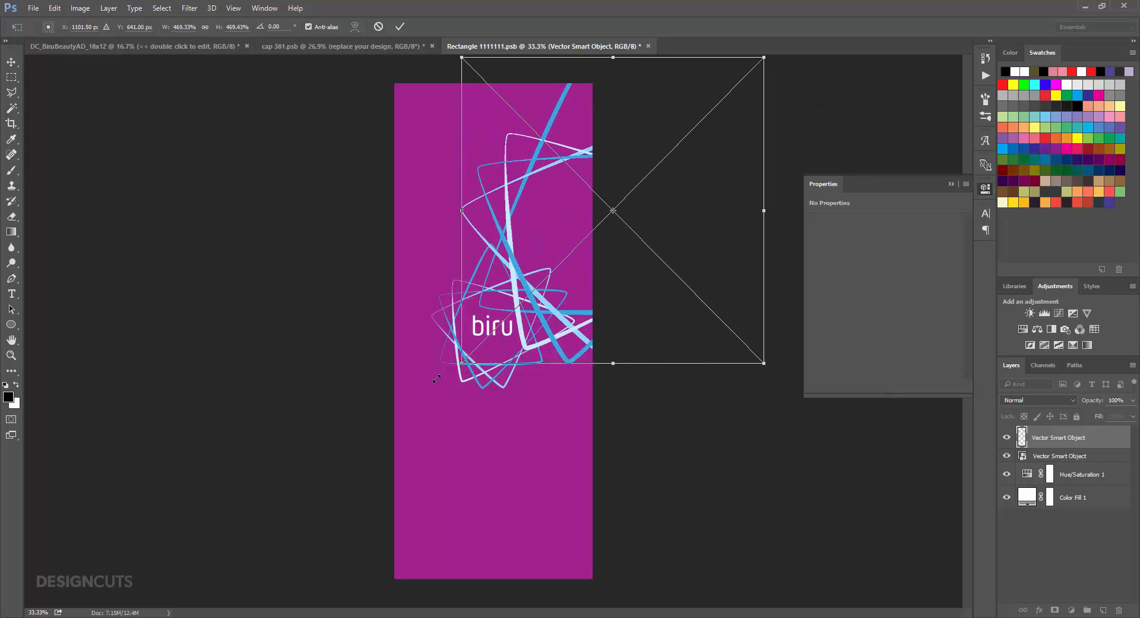
{"action": "left_click_drag", "start_coordinate": [437, 378], "coordinate": [238, 554]}
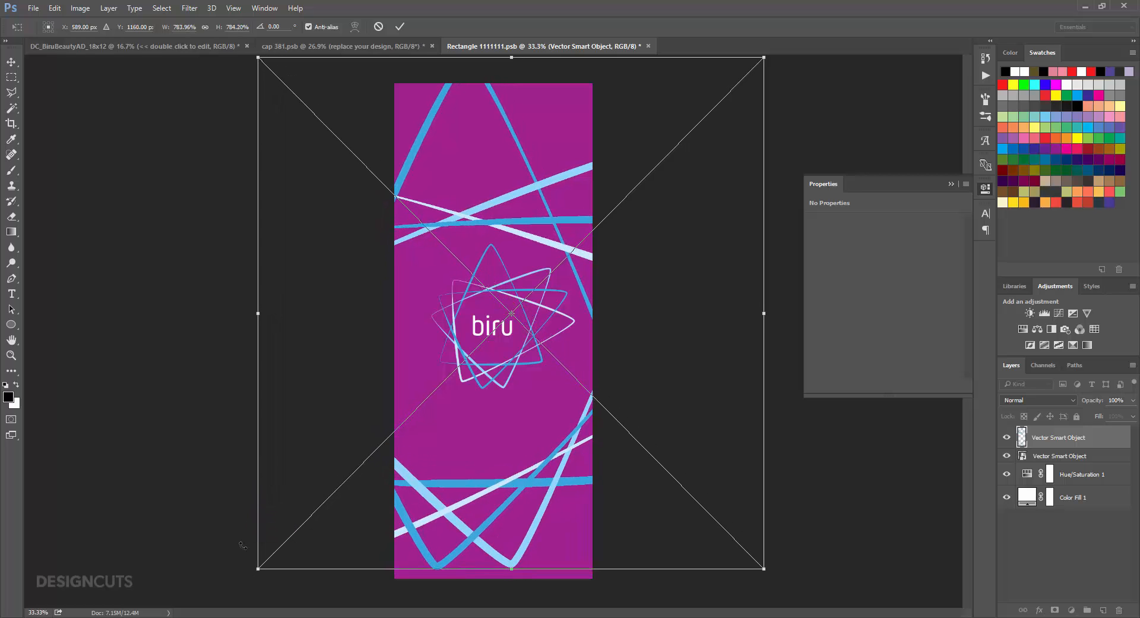
{"action": "key", "text": "Return"}
{"action": "left_click_drag", "start_coordinate": [496, 529], "coordinate": [522, 500]}
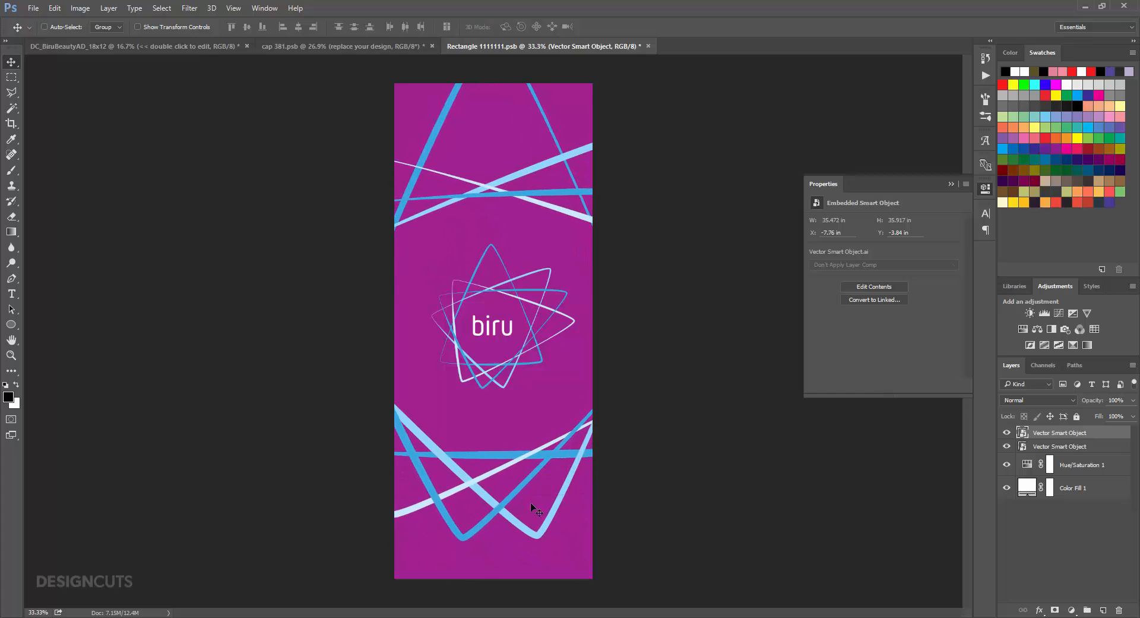
{"action": "left_click", "coordinate": [1024, 397]}
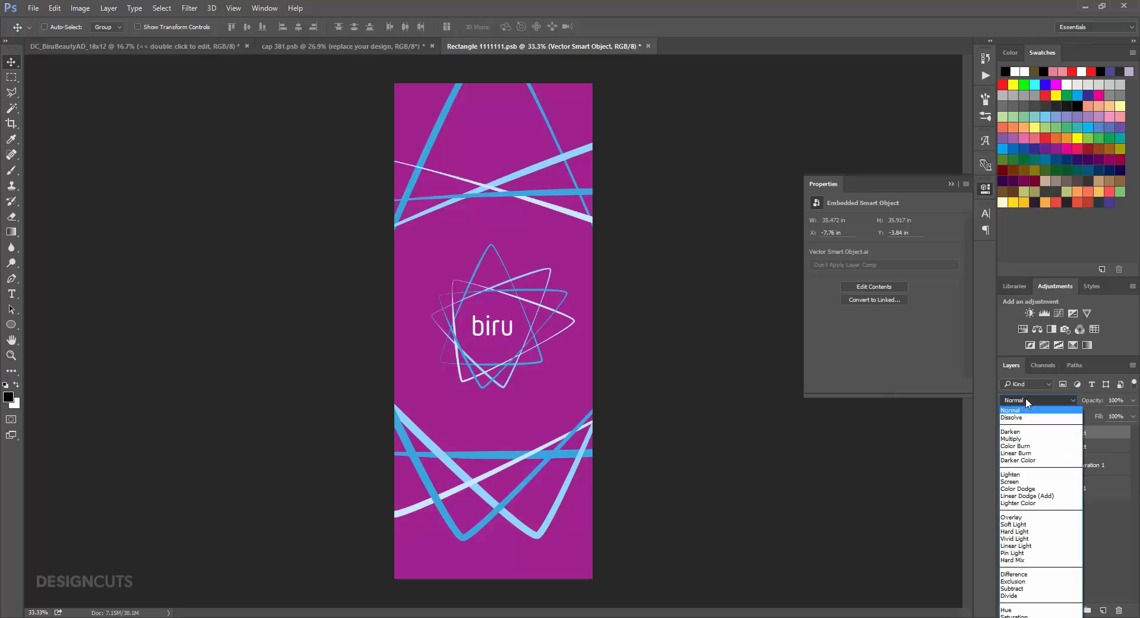
{"action": "left_click", "coordinate": [1024, 443]}
- Save and close the bottle's label and cap 381.psb smart objects to update the main ad document
{"action": "key", "text": "ctrl+s"}
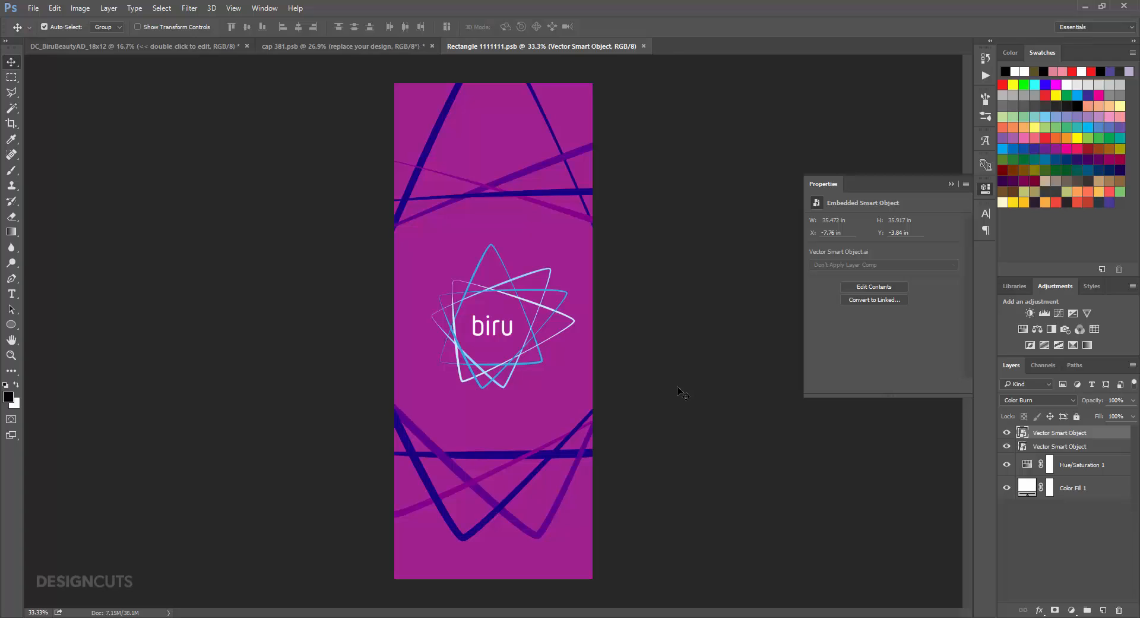
{"action": "key", "text": "ctrl+w"}
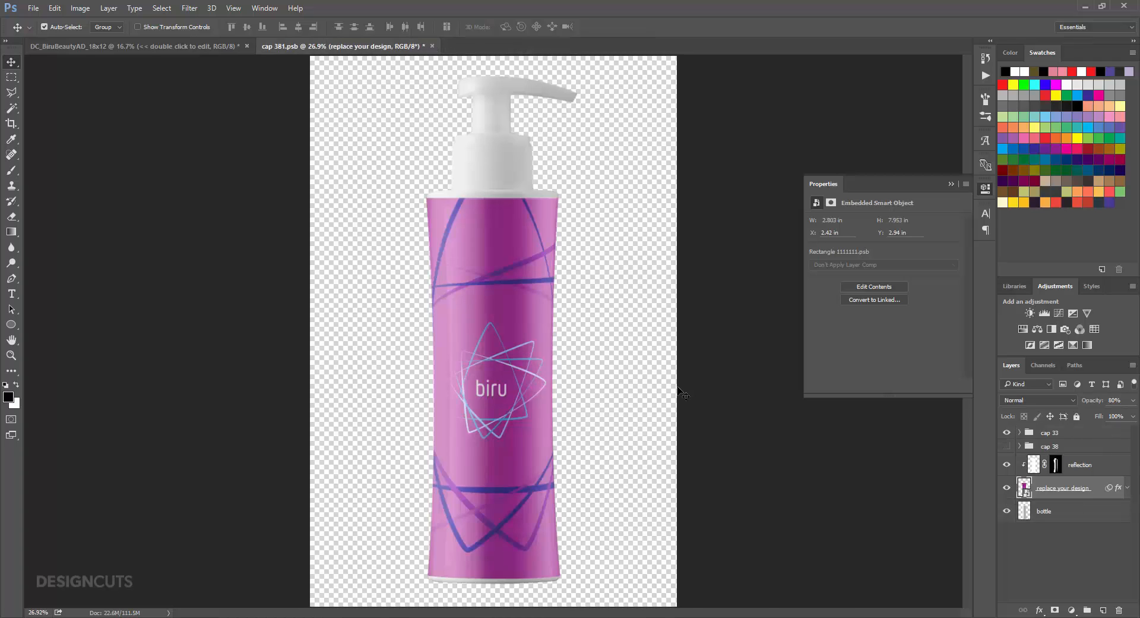
{"action": "key", "text": "ctrl+s"}
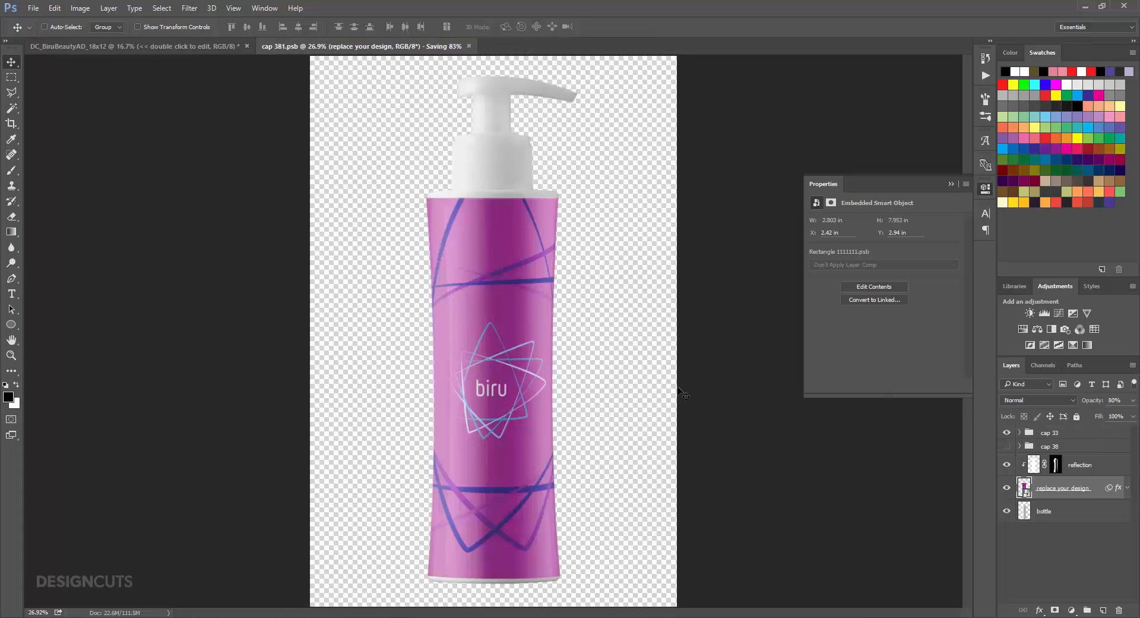
{"action": "key", "text": "ctrl+w"}
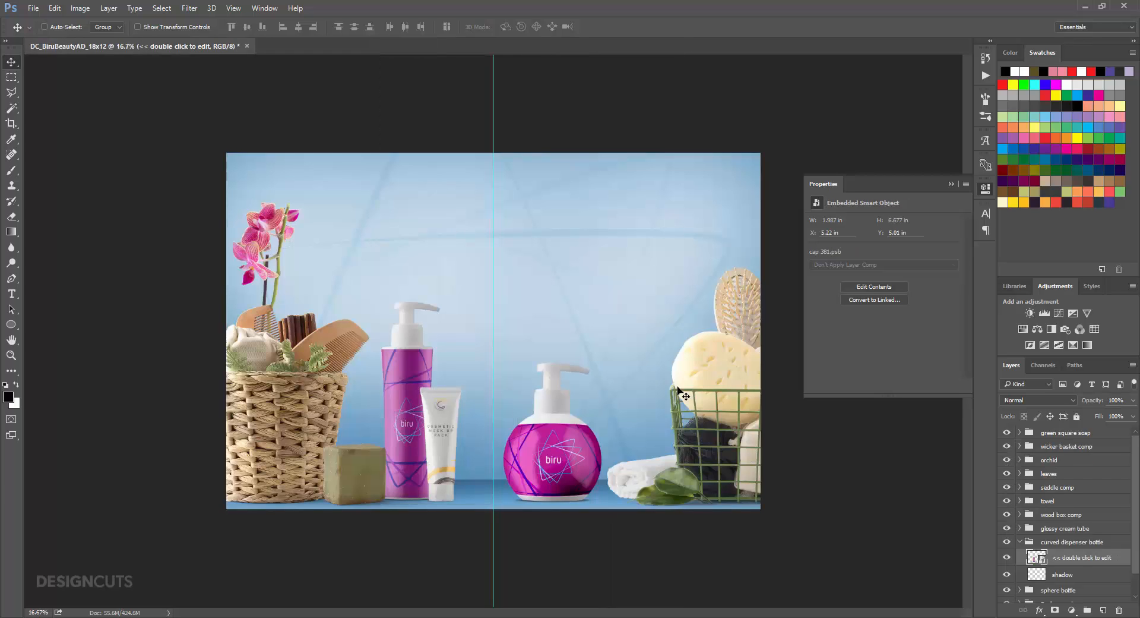
- Collapse the curved dispenser bottle group and open the glossy cream tube's "<< double click to edit" smart object
{"action": "left_click", "coordinate": [1020, 542]}
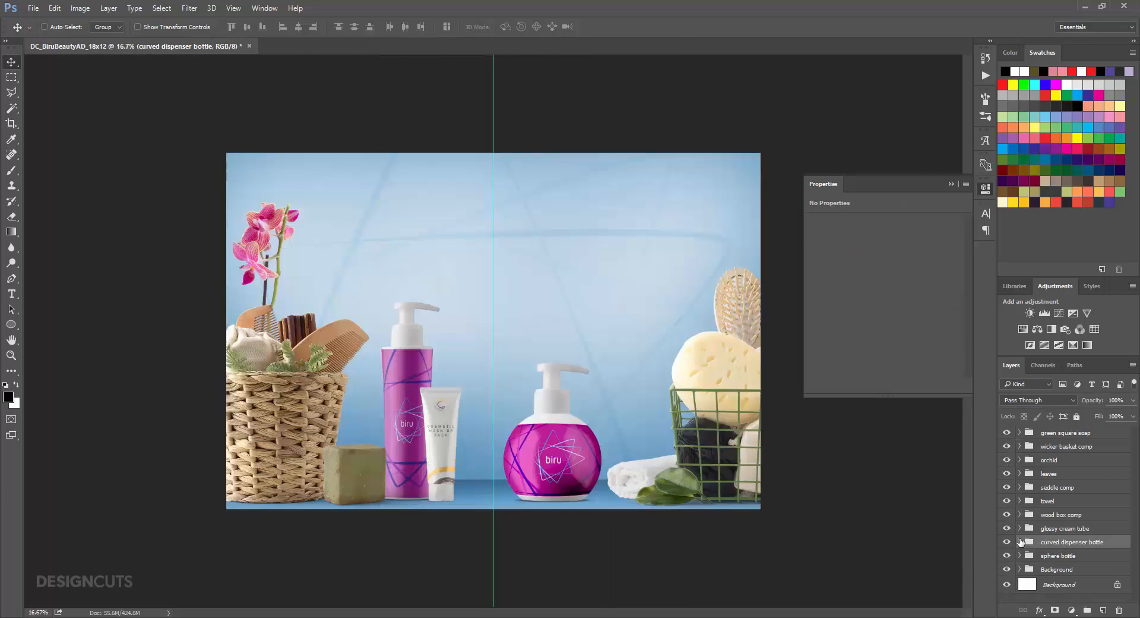
{"action": "left_click", "coordinate": [1020, 528]}
{"action": "left_click", "coordinate": [1033, 543]}
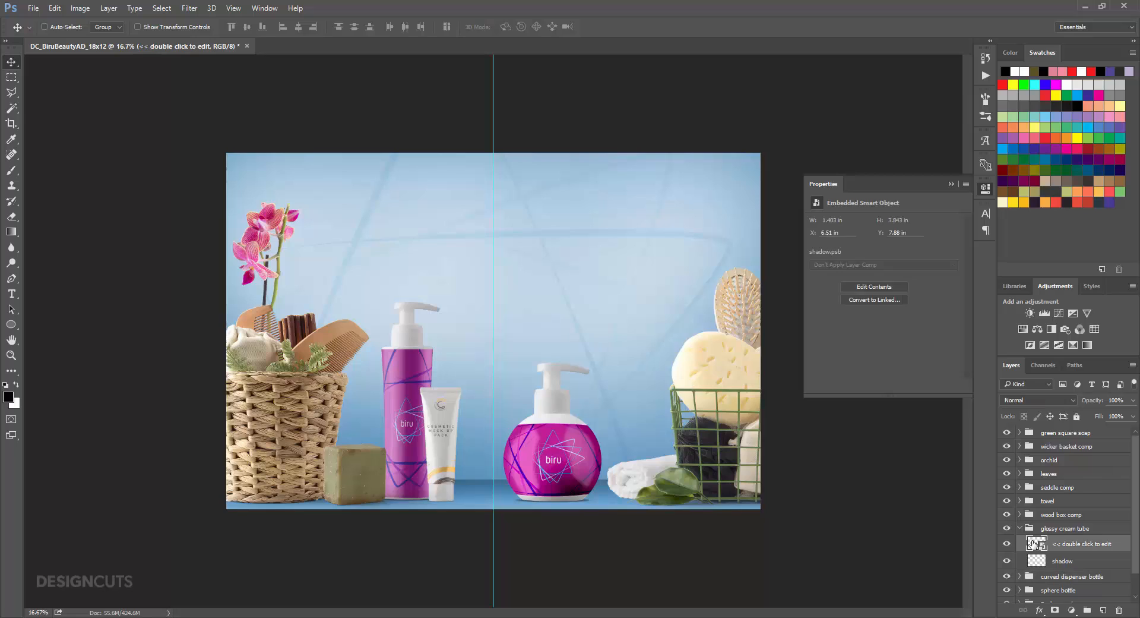
{"action": "double_click", "coordinate": [1033, 544]}
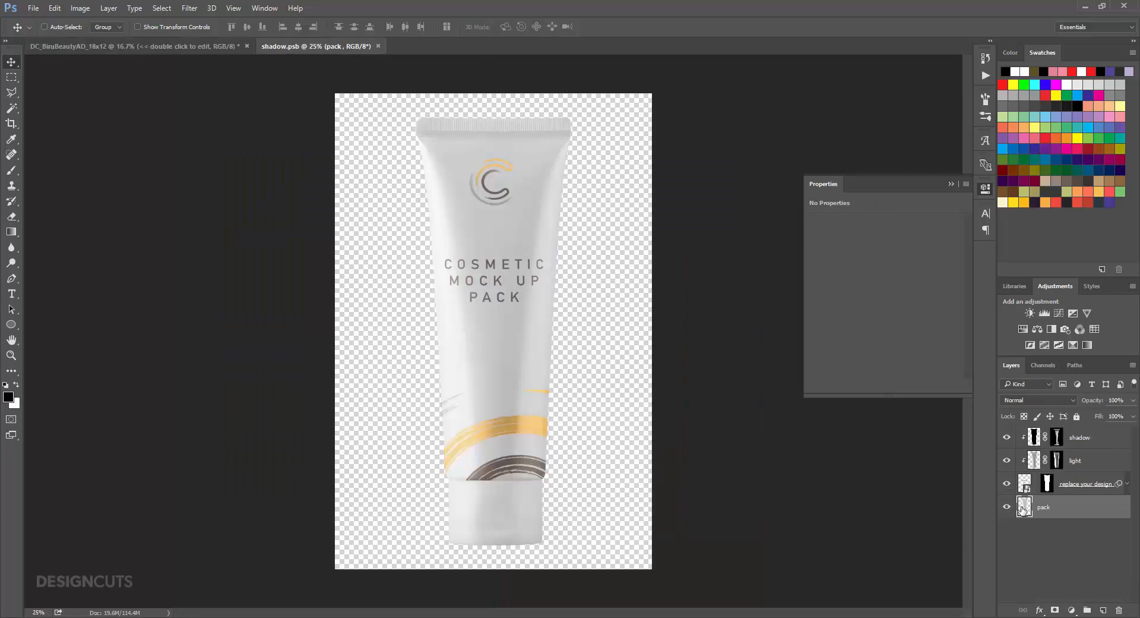
- Open the tube's "replace your design" smart object without resolving fonts, and swap its text and vector artwork layers for the hidden Color Fill 1
{"action": "double_click", "coordinate": [1026, 484]}
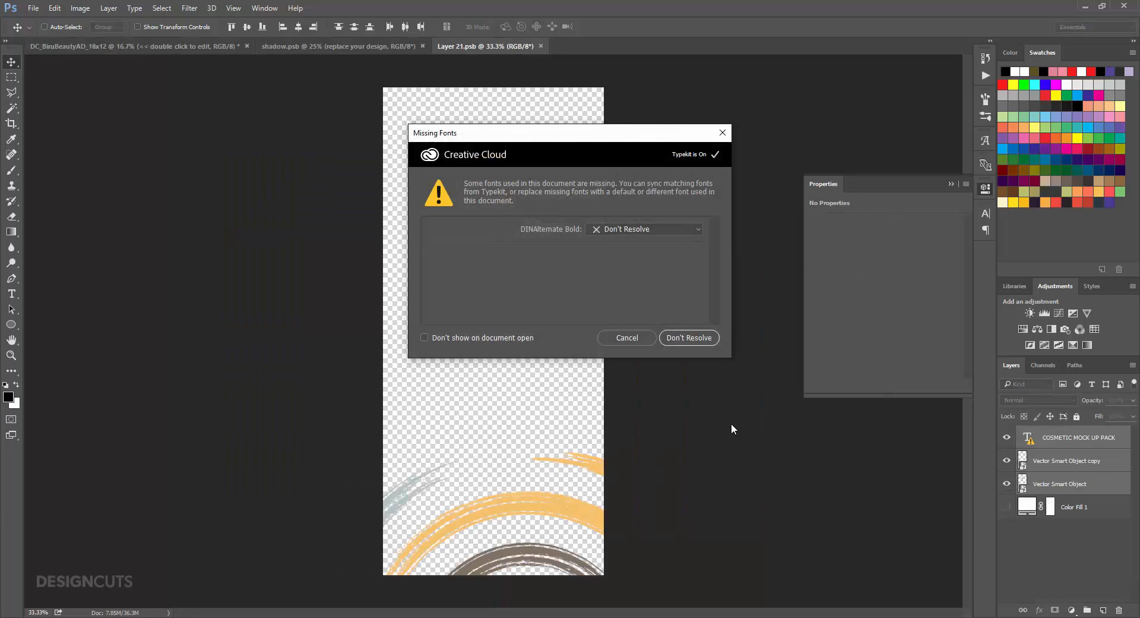
{"action": "left_click", "coordinate": [690, 337]}
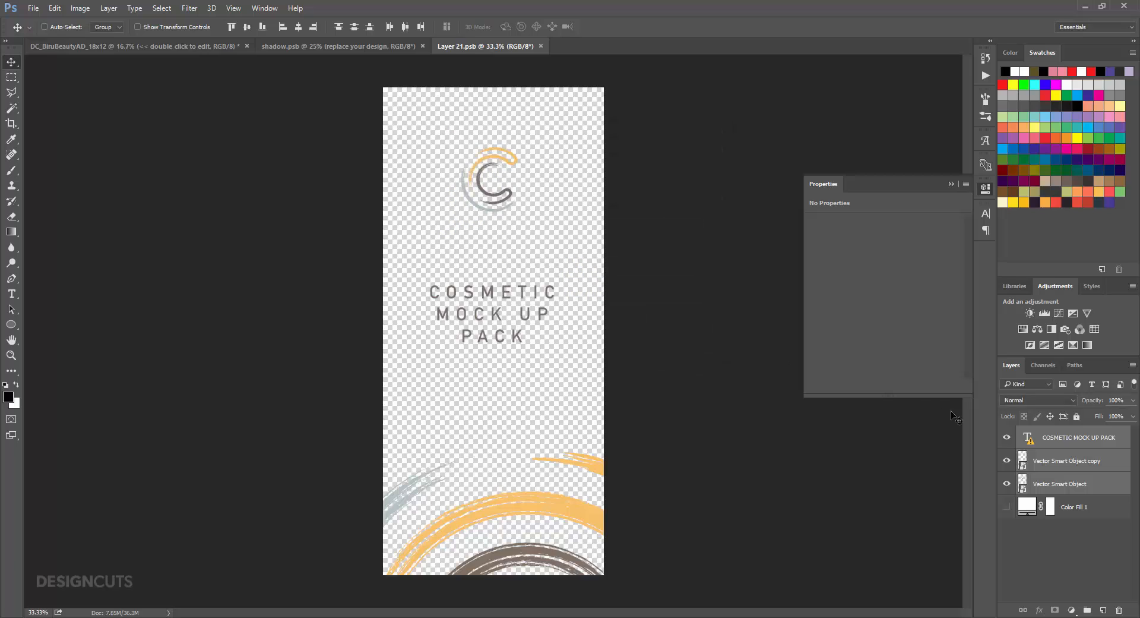
{"action": "left_click_drag", "start_coordinate": [1066, 484], "coordinate": [1119, 609]}
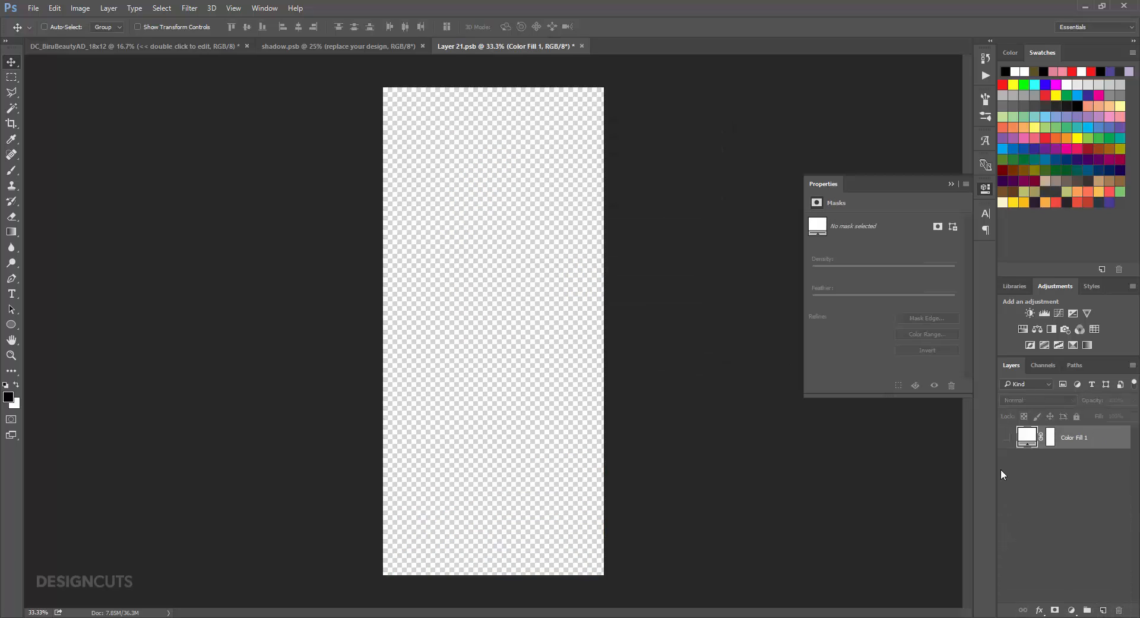
{"action": "left_click", "coordinate": [1007, 437]}
- Add a colorized Hue/Saturation adjustment above the tube label's Color Fill 1 with hue 308, saturation 60 and lightness -60
{"action": "left_click", "coordinate": [1023, 330]}
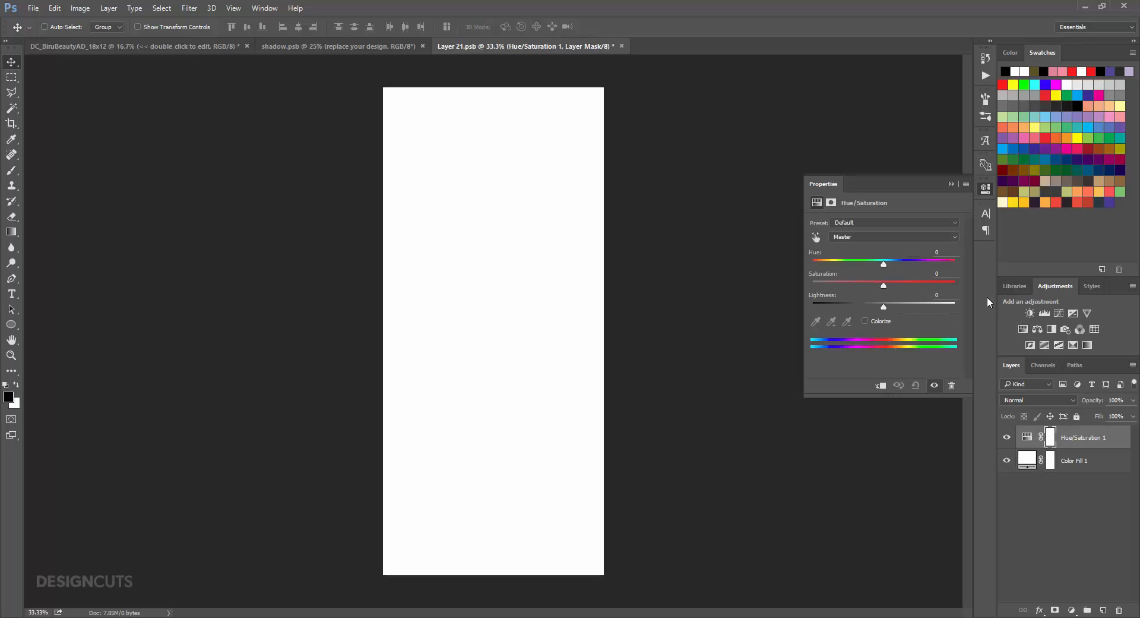
{"action": "left_click", "coordinate": [867, 321]}
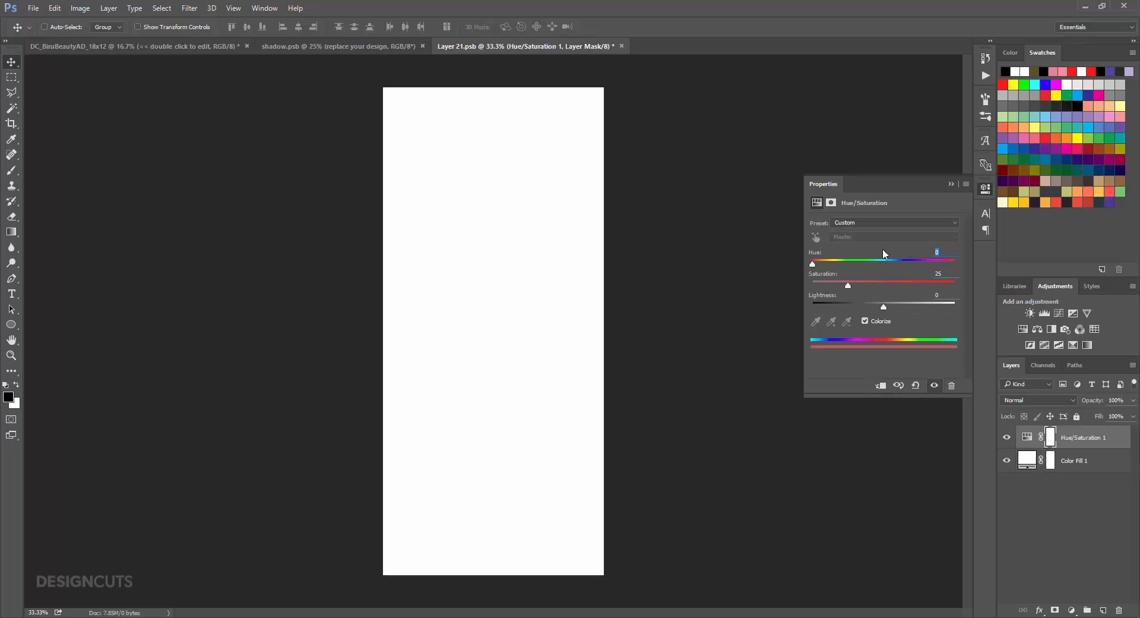
{"action": "type", "text": "308"}
{"action": "key", "text": "Tab"}
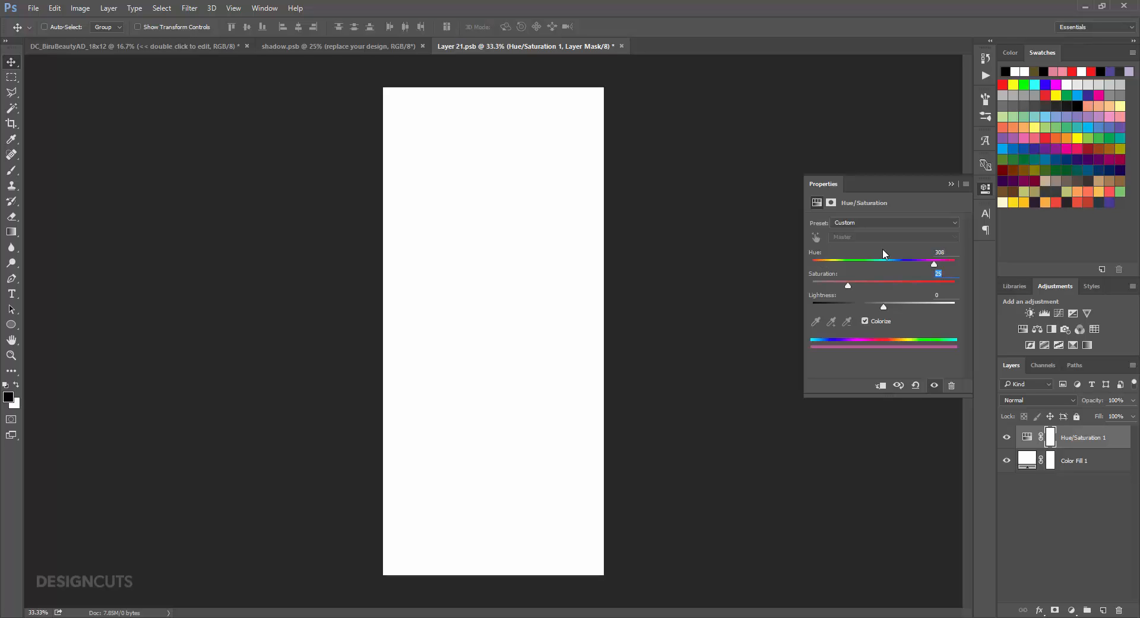
{"action": "type", "text": "60"}
{"action": "key", "text": "Tab"}
{"action": "type", "text": "-60"}
{"action": "key", "text": "Tab"}
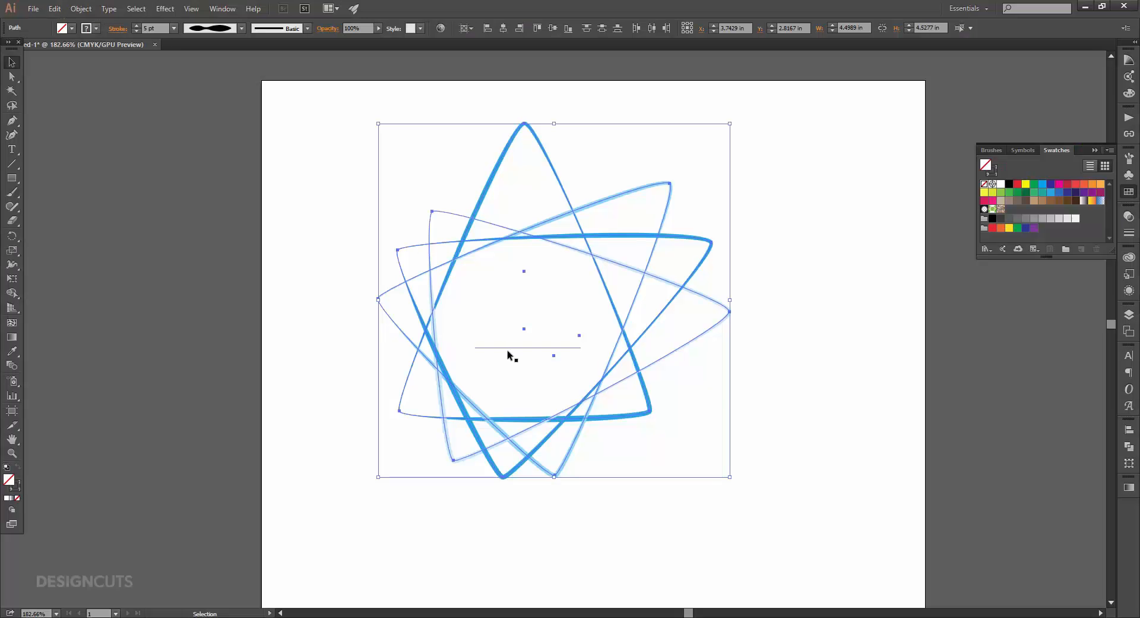
- Copy the full biru logo including its wordmark from Illustrator and paste it into the Photoshop tube label as a smart object
{"action": "left_click", "coordinate": [508, 351]}
{"action": "key", "text": "v"}
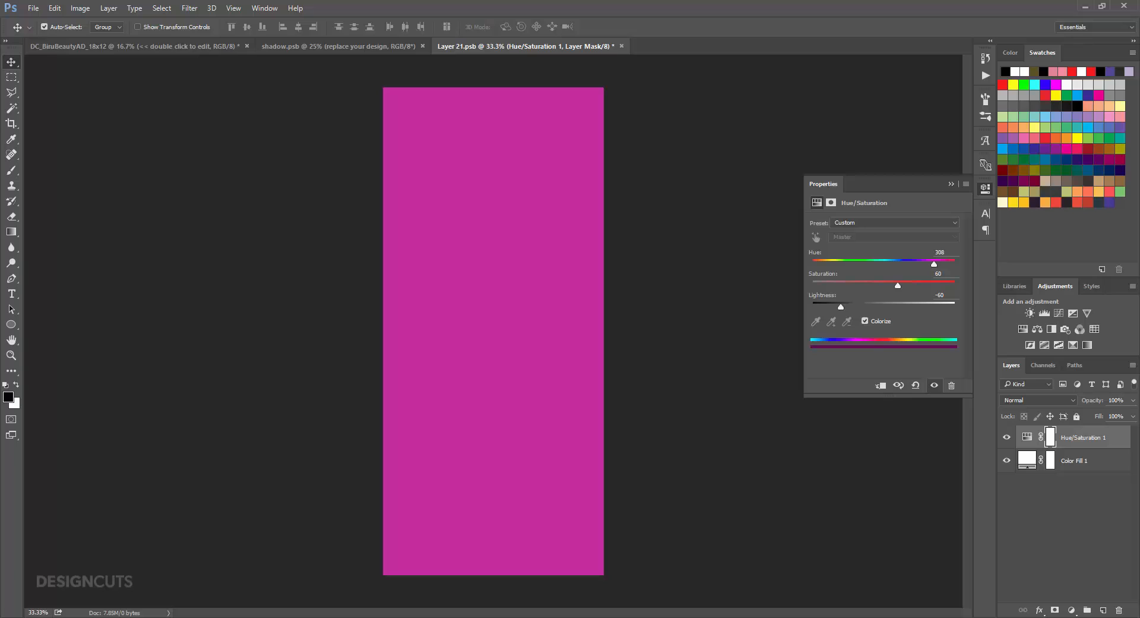
{"action": "key", "text": "ctrl+v"}
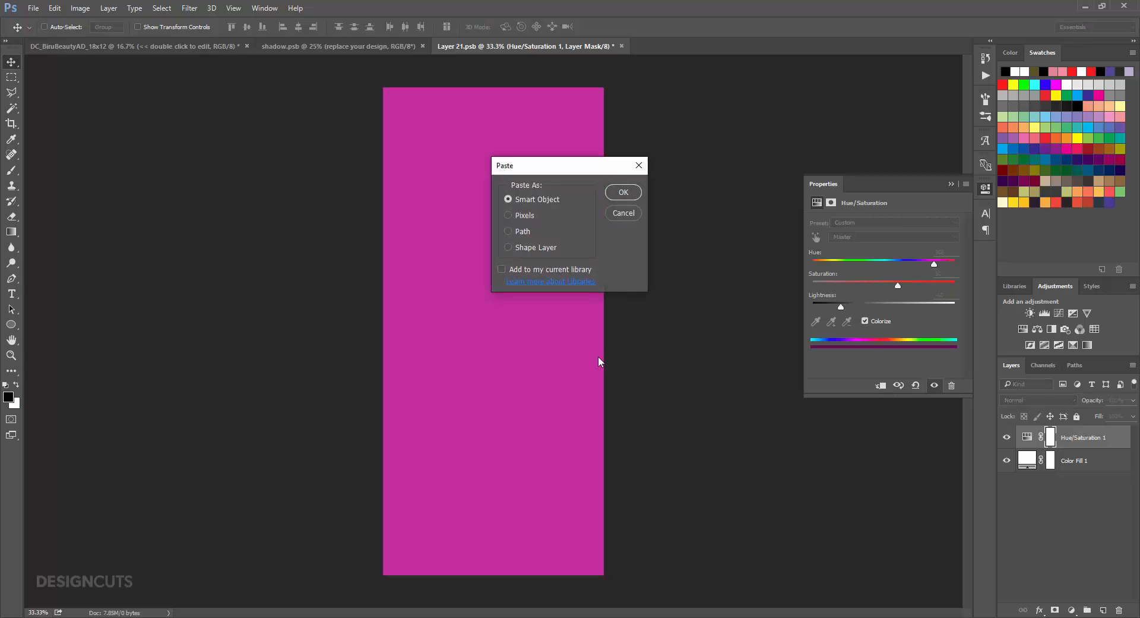
{"action": "left_click", "coordinate": [623, 192]}
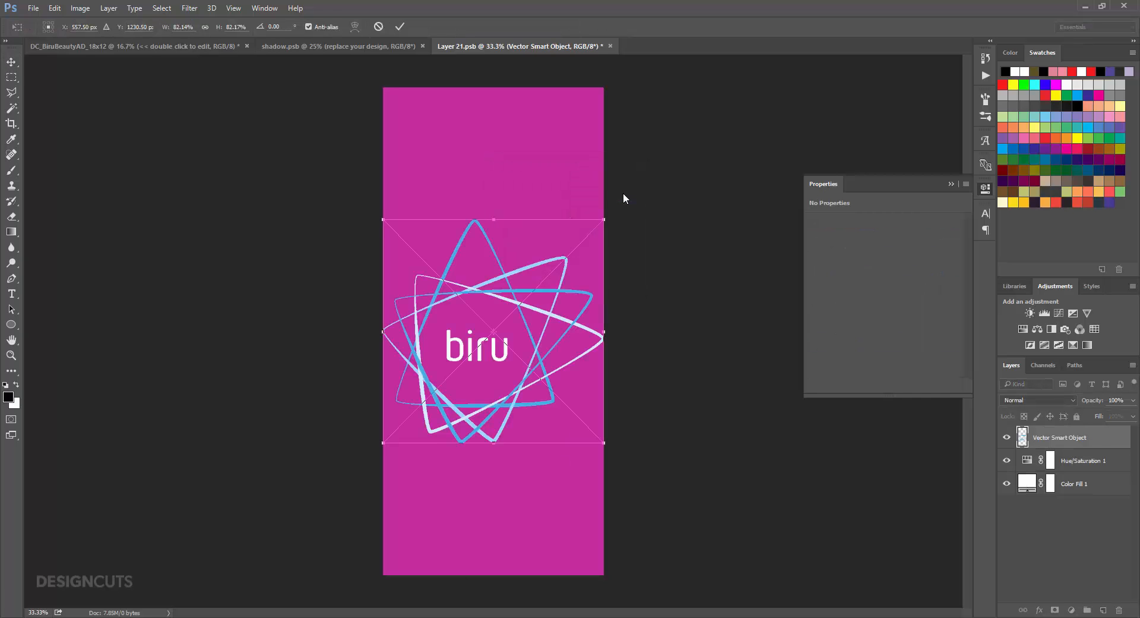
- Scale the pasted logo proportionally to about 61% and centre it on the tube label
{"action": "left_click_drag", "start_coordinate": [601, 220], "coordinate": [543, 274]}
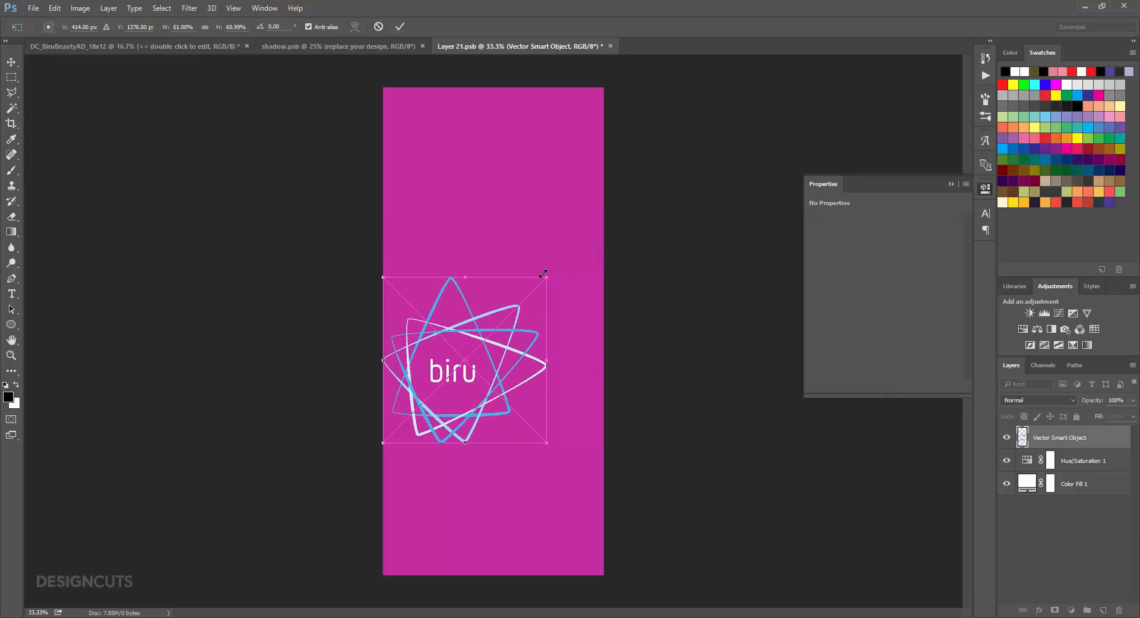
{"action": "key", "text": "Return"}
{"action": "left_click_drag", "start_coordinate": [543, 361], "coordinate": [569, 318]}
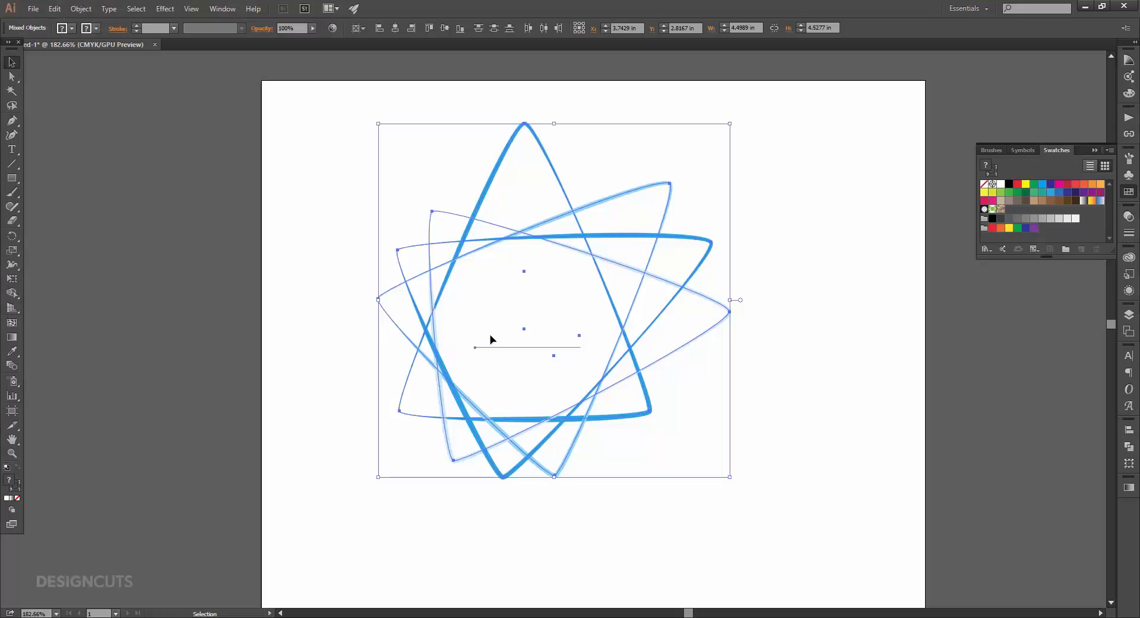
- Copy the star linework without the wordmark from Illustrator and paste it above the logo on the Photoshop tube label as a smart object
{"action": "key", "text": "a"}
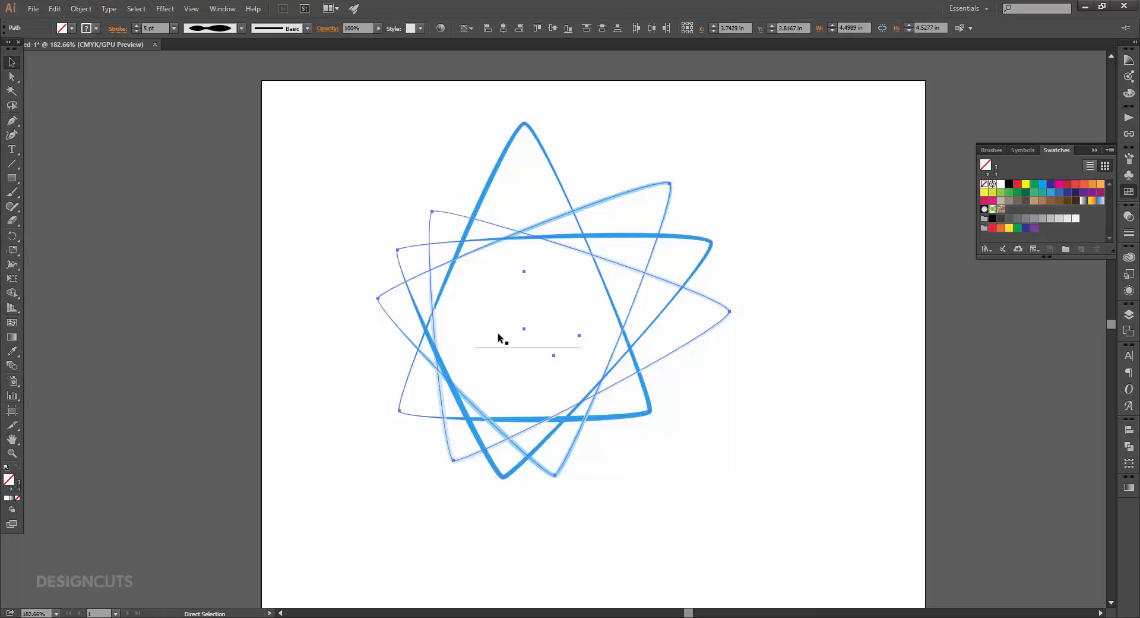
{"action": "key", "text": "v"}
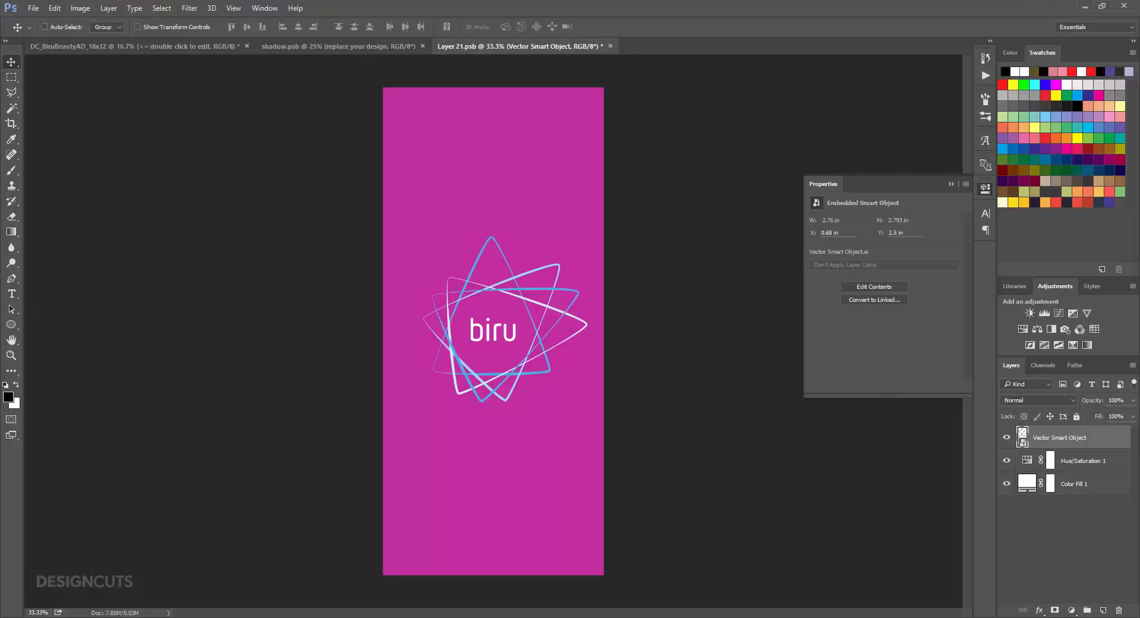
{"action": "key", "text": "ctrl+v"}
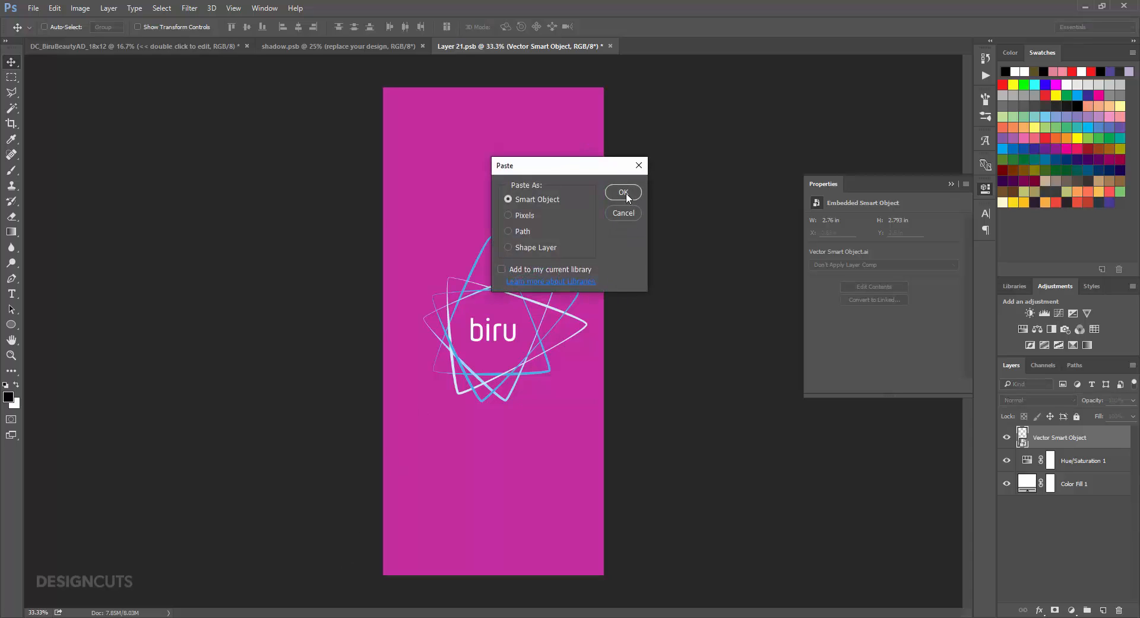
{"action": "left_click", "coordinate": [622, 192]}
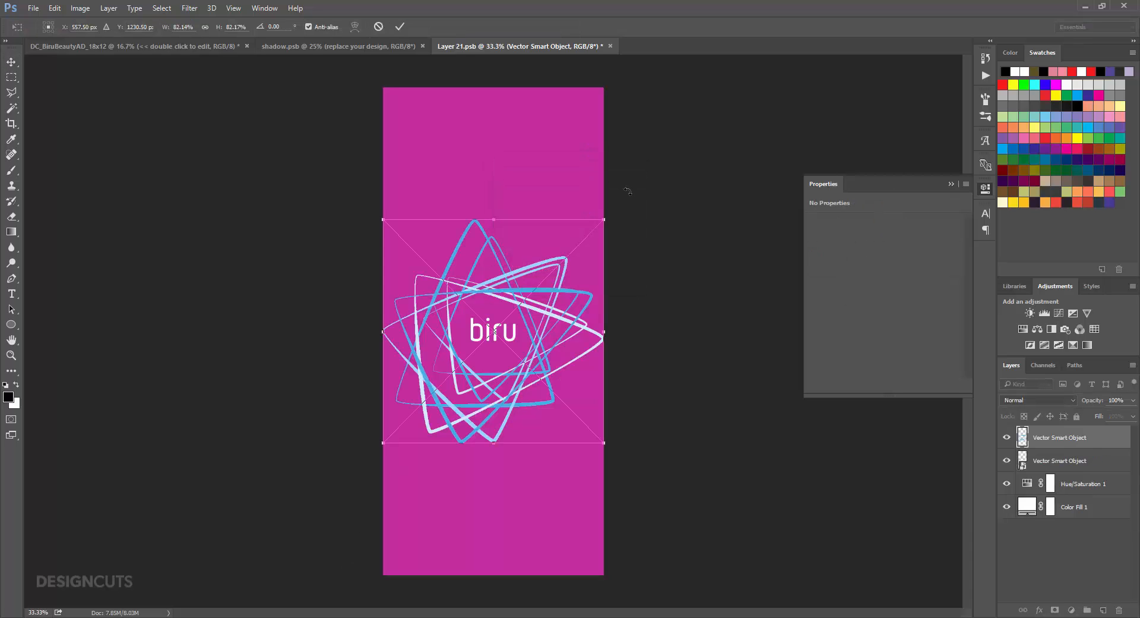
- Enlarge the star linework to about 9.05 x 9.16 in so it overflows the tube label around the logo, and set its blend mode to Color Burn
{"action": "left_click_drag", "start_coordinate": [604, 219], "coordinate": [635, 188]}
{"action": "left_click_drag", "start_coordinate": [783, 113], "coordinate": [755, 150]}
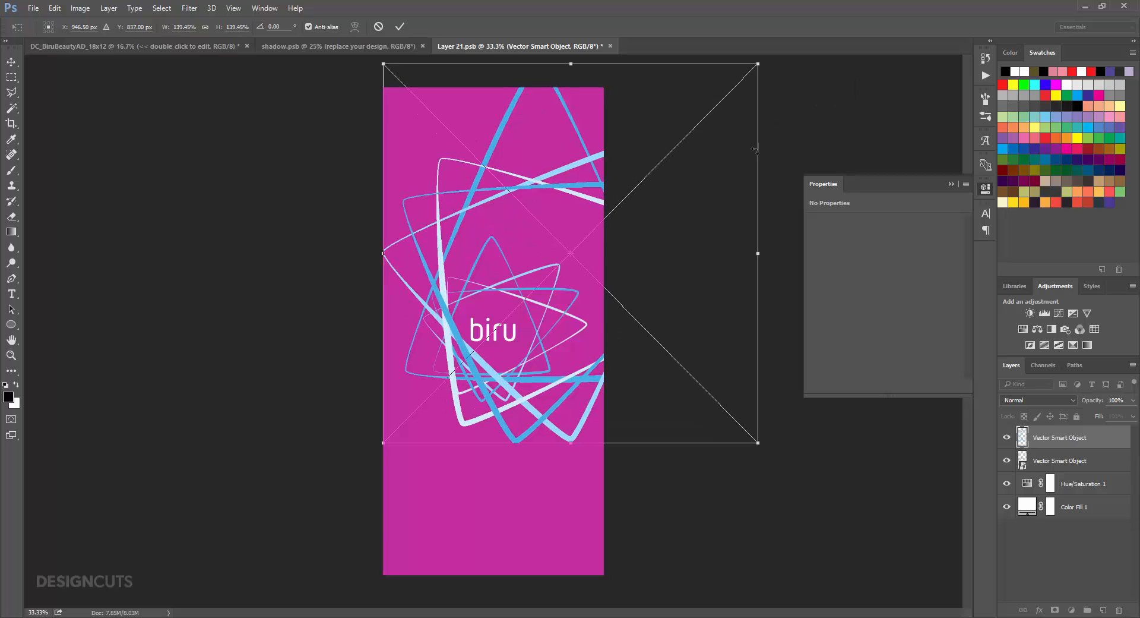
{"action": "left_click_drag", "start_coordinate": [383, 442], "coordinate": [179, 562]}
{"action": "mouse_move", "coordinate": [469, 515]}
{"action": "left_mouse_down"}
{"action": "mouse_move", "coordinate": [555, 452]}
{"action": "mouse_move", "coordinate": [510, 459]}
{"action": "mouse_move", "coordinate": [538, 491]}
{"action": "left_mouse_up"}
{"action": "key", "text": "Return"}
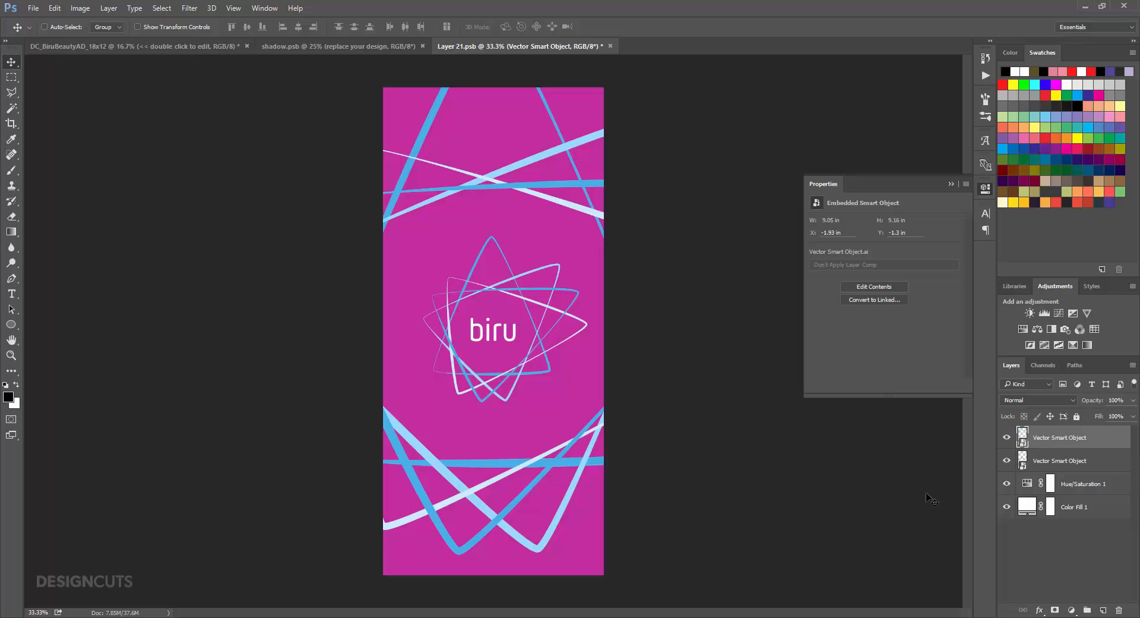
{"action": "left_click", "coordinate": [1038, 399]}
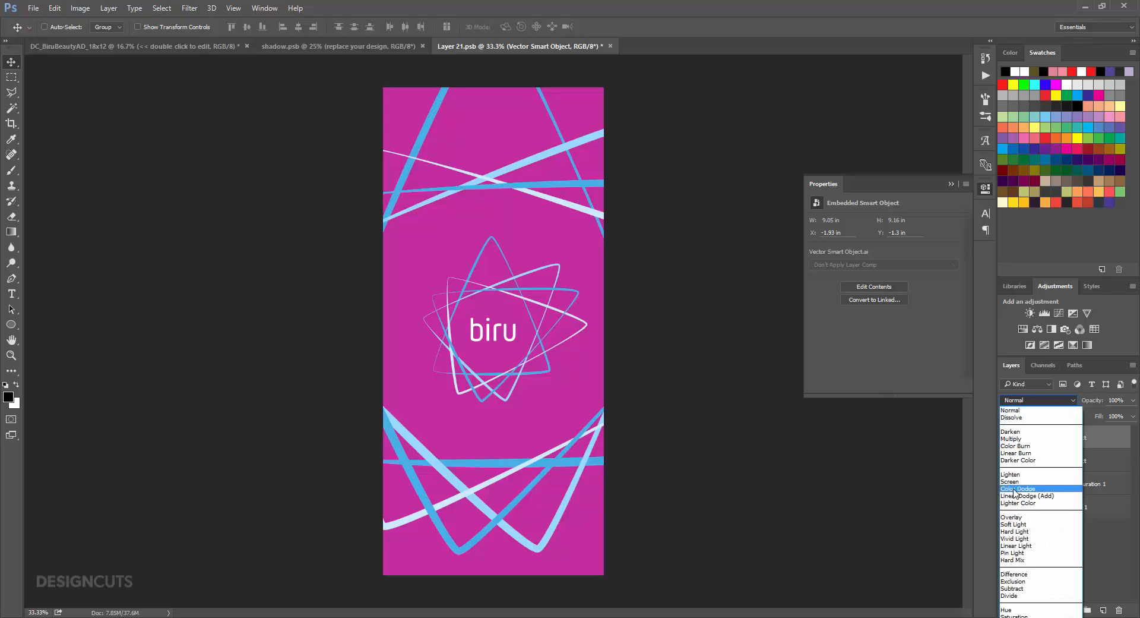
{"action": "left_click", "coordinate": [1022, 445]}
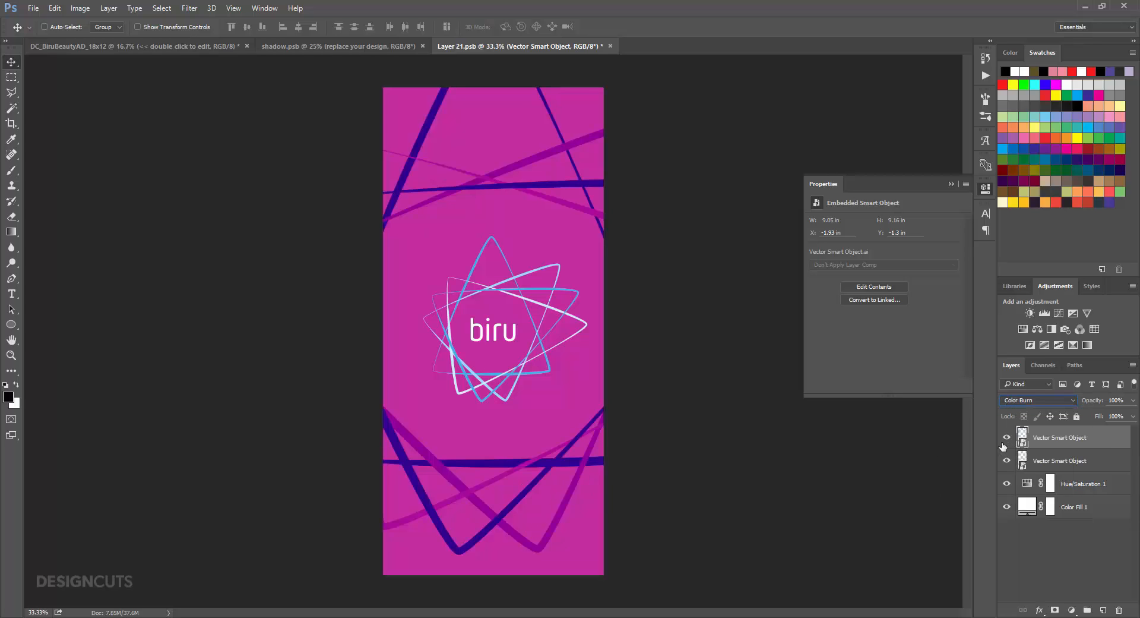
- Save and close the tube label and tube mockup smart objects, and collapse the glossy cream tube group in the ad
{"action": "key", "text": "ctrl+s"}
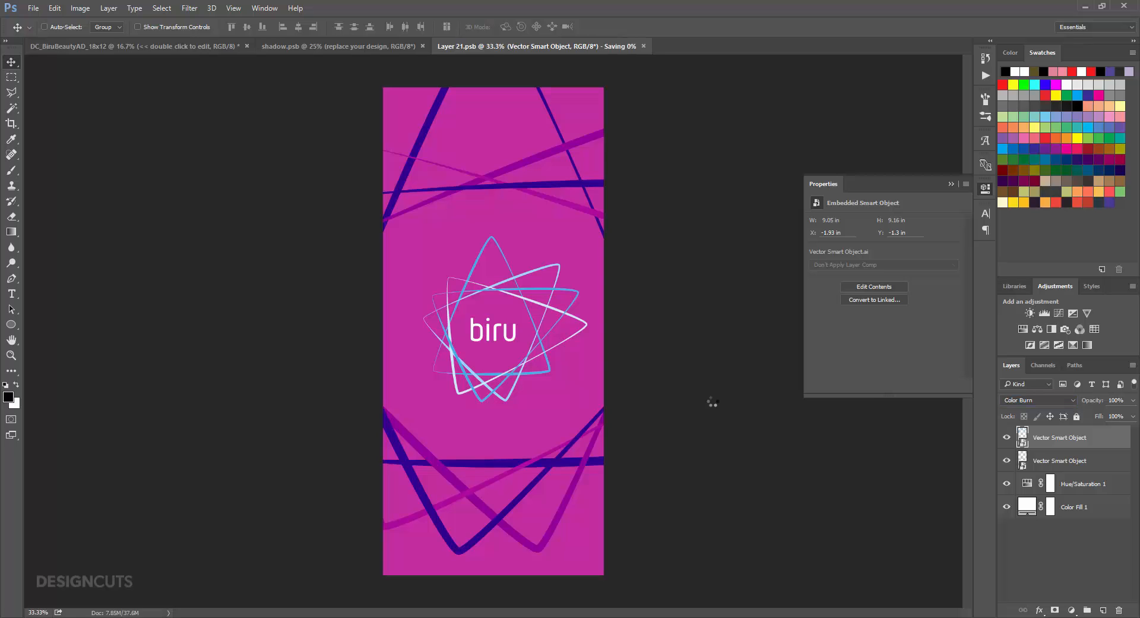
{"action": "key", "text": "ctrl+w"}
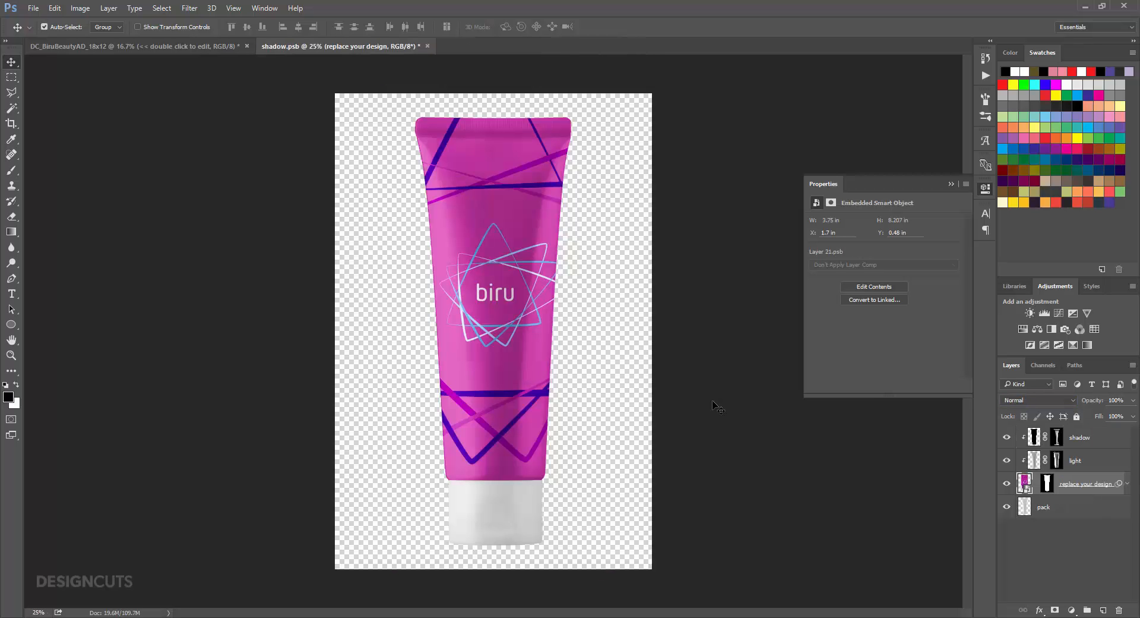
{"action": "key", "text": "ctrl+s"}
{"action": "key", "text": "ctrl+w"}
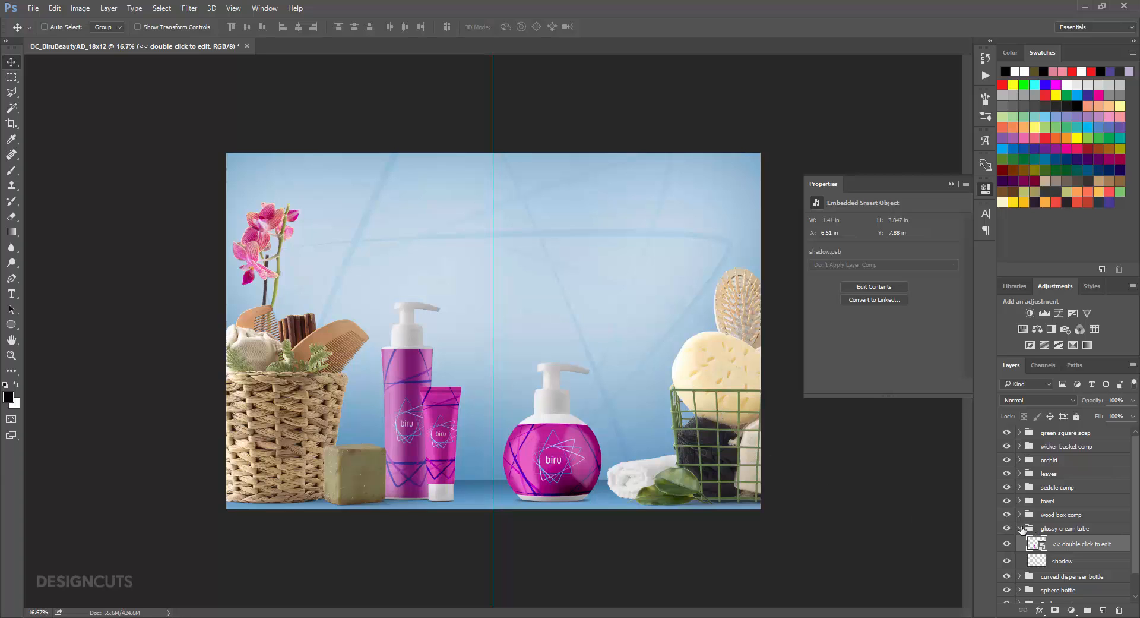
{"action": "left_click", "coordinate": [1021, 529]}
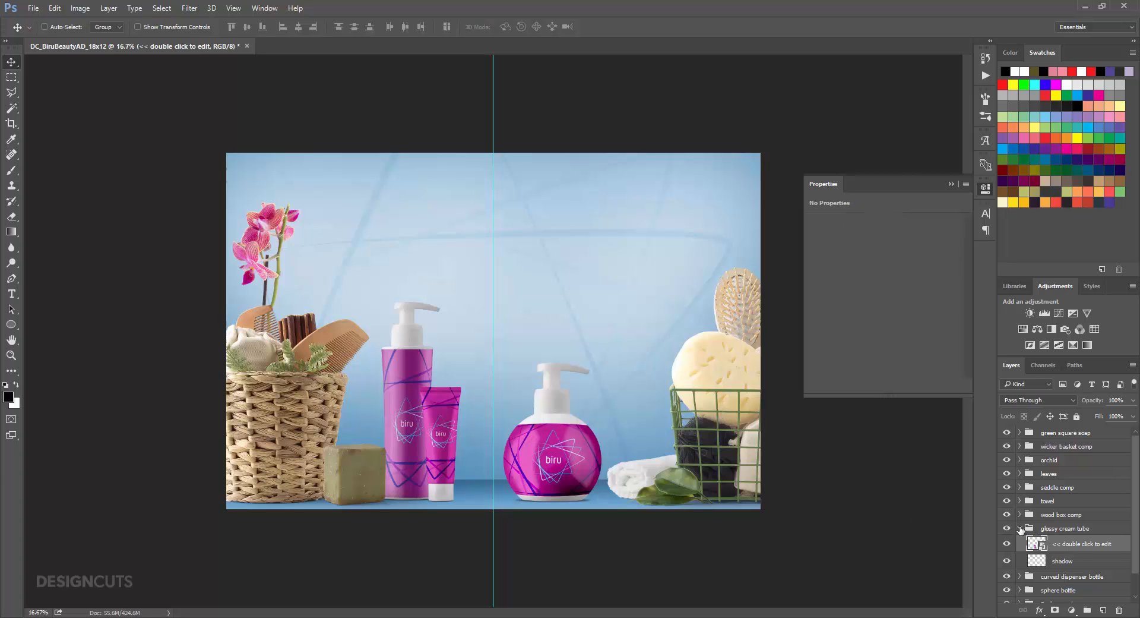
- Recolour the green square soap purple with a Hue/Saturation adjustment clipped to its image layer, with Hue at -93
{"action": "left_click", "coordinate": [1020, 432]}
{"action": "left_click", "coordinate": [1034, 446]}
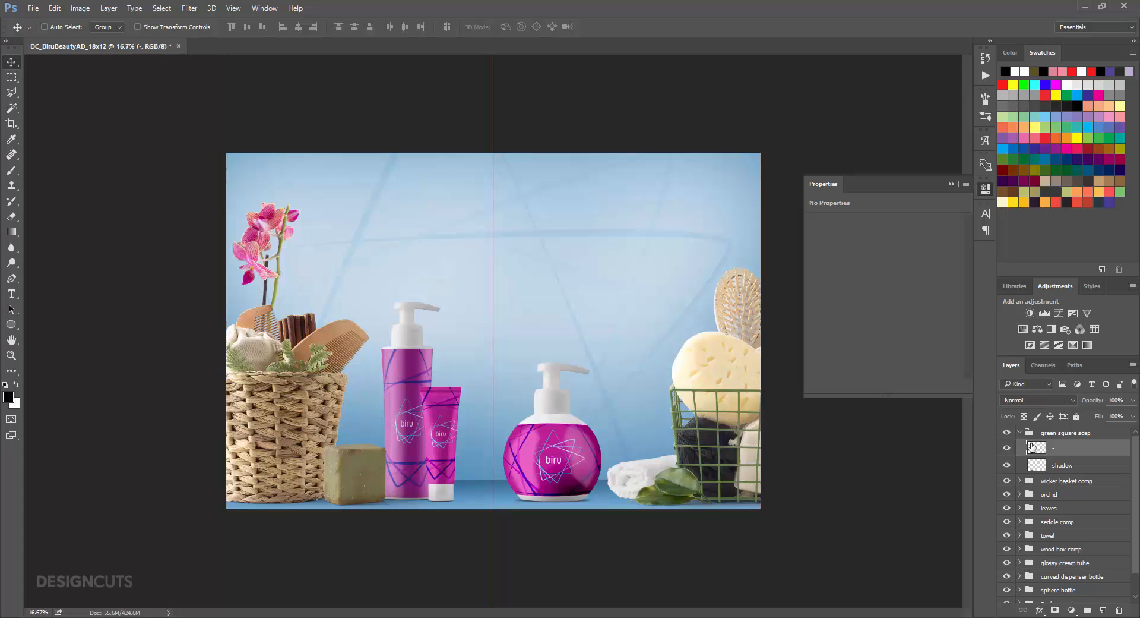
{"action": "left_click", "coordinate": [1023, 329]}
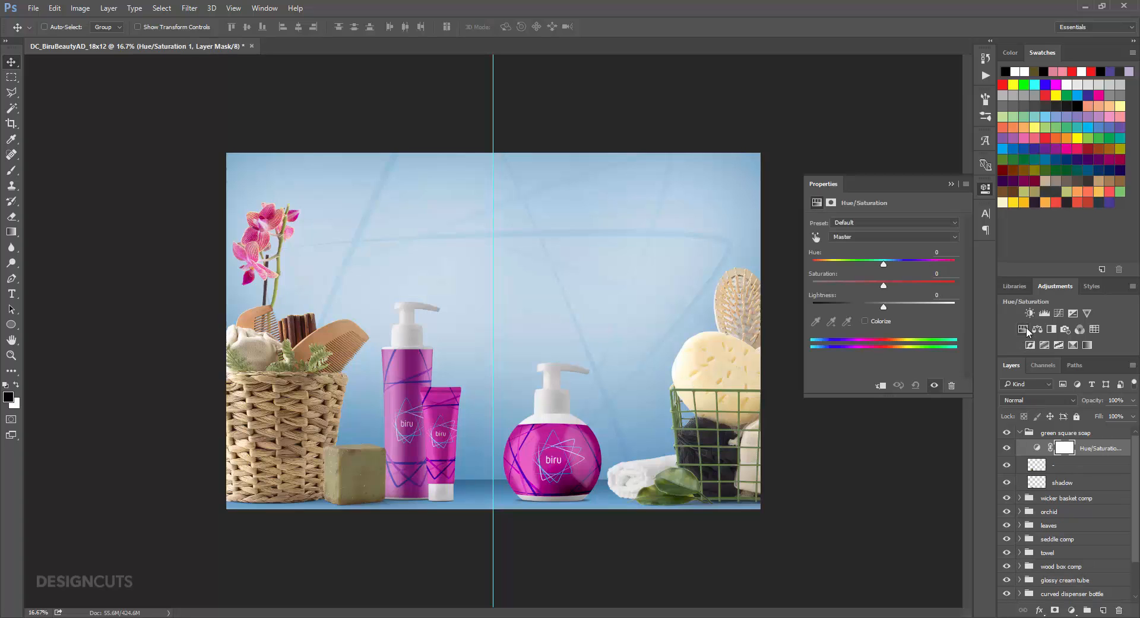
{"action": "left_click", "coordinate": [877, 387]}
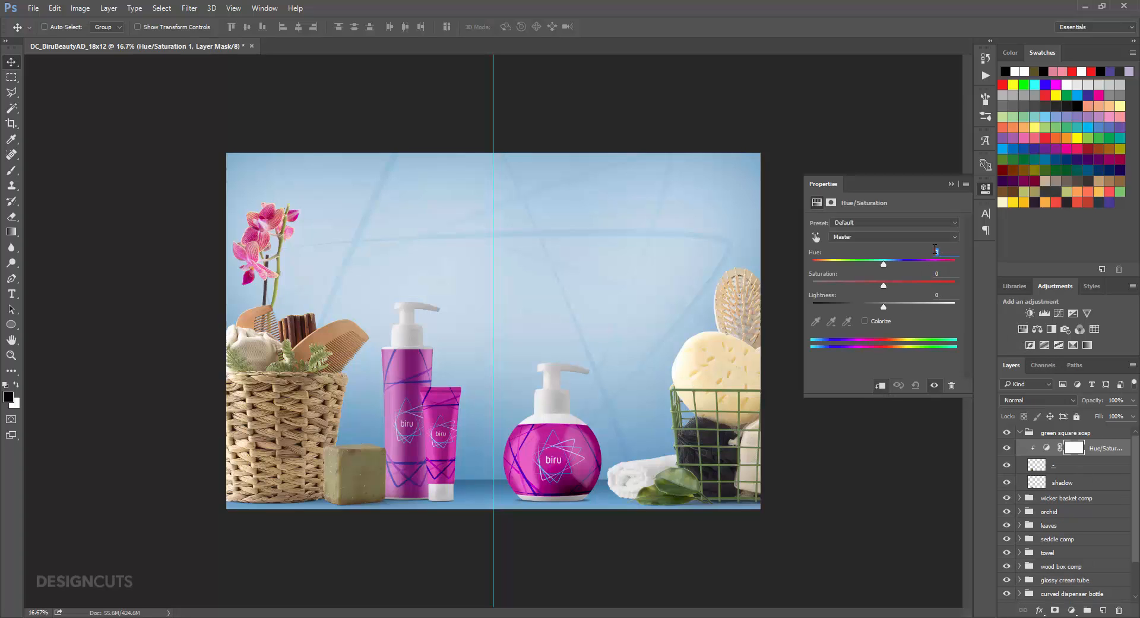
{"action": "type", "text": "-93"}
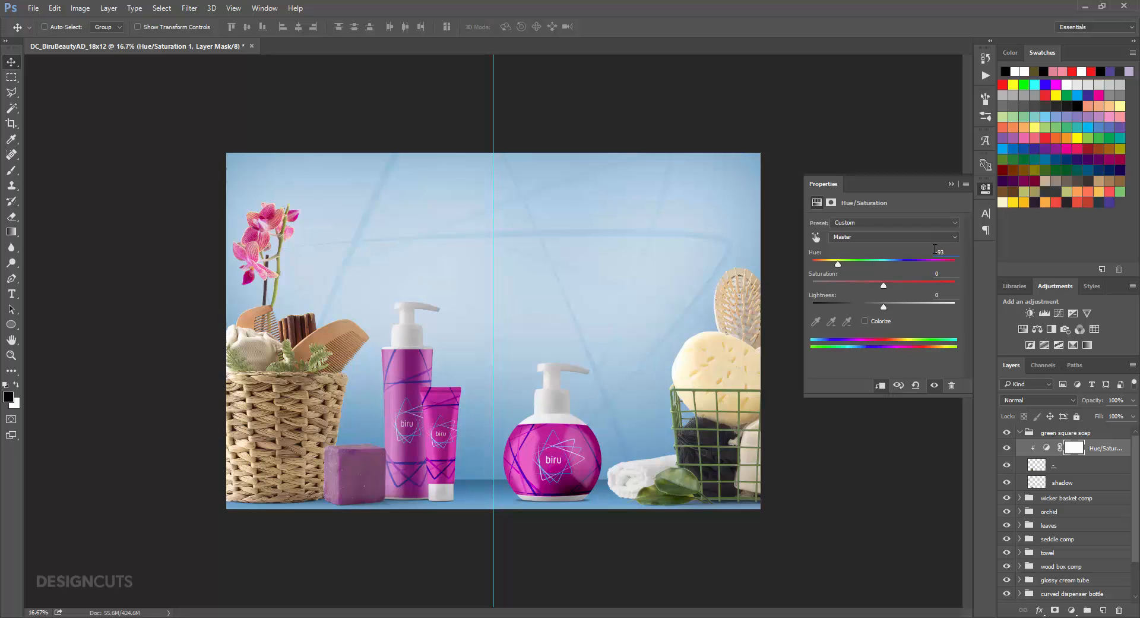
{"action": "left_click", "coordinate": [1019, 433]}
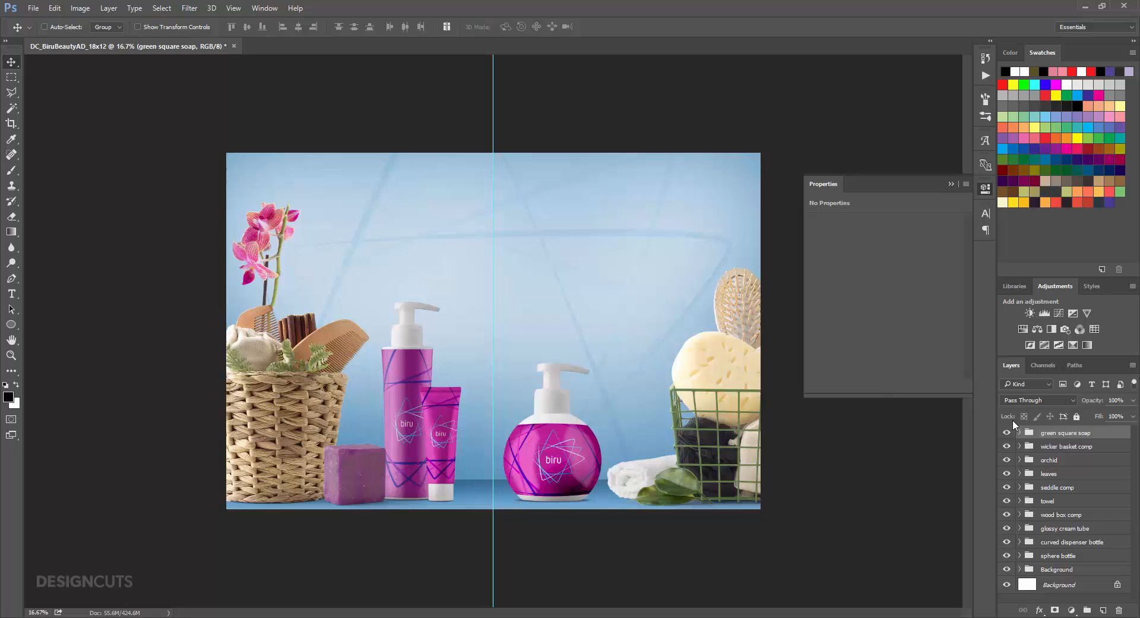
- Add the three-line headline text "Don't be afraid / to show a / little skin!" in the open area above the dispenser bottle
{"action": "left_click", "coordinate": [12, 294]}
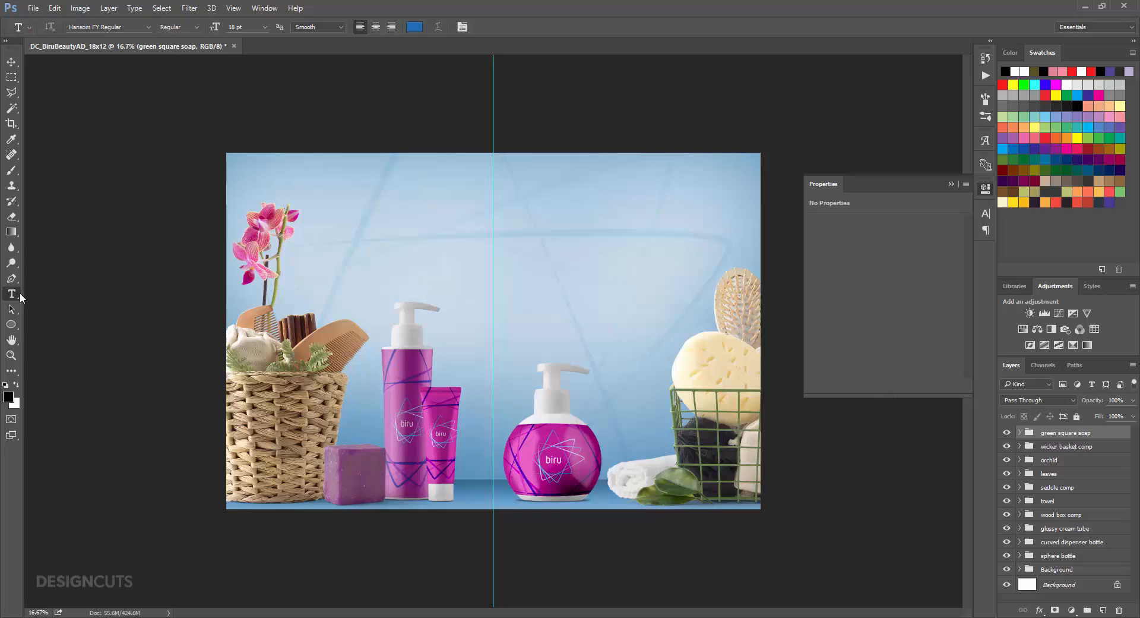
{"action": "left_click", "coordinate": [331, 208]}
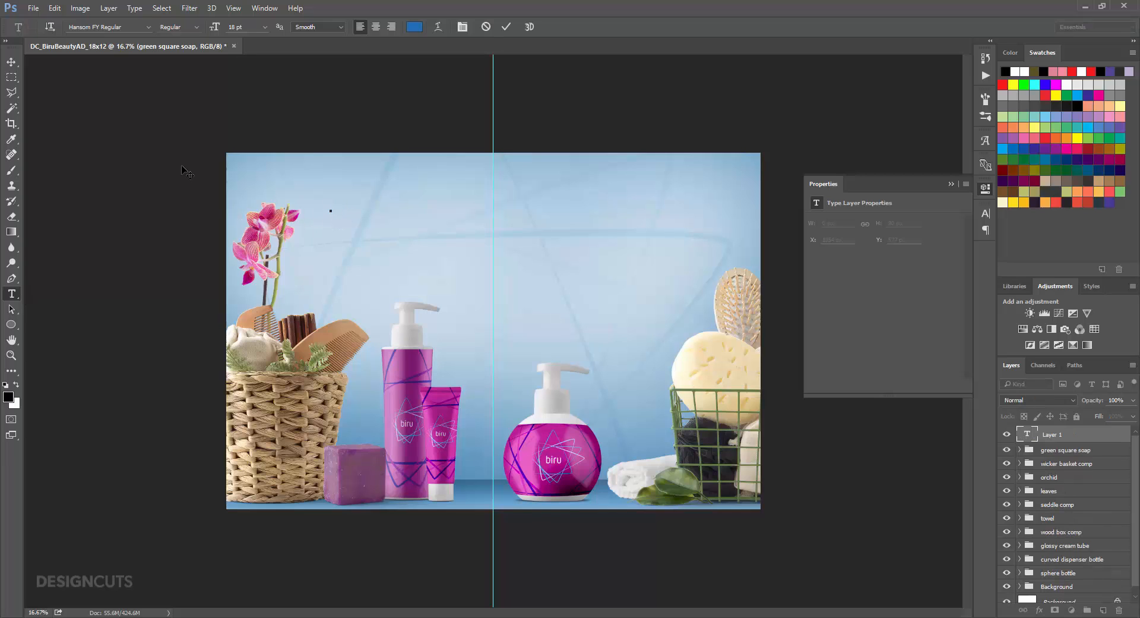
{"action": "type", "text": "Don't be a "}
{"action": "type", "text": "little shine!"}
{"action": "left_click_drag", "start_coordinate": [331, 209], "coordinate": [338, 208]}
- Set the whole headline in the Soulbeams Regular font
{"action": "key", "text": "ctrl+a"}
{"action": "left_click", "coordinate": [987, 212]}
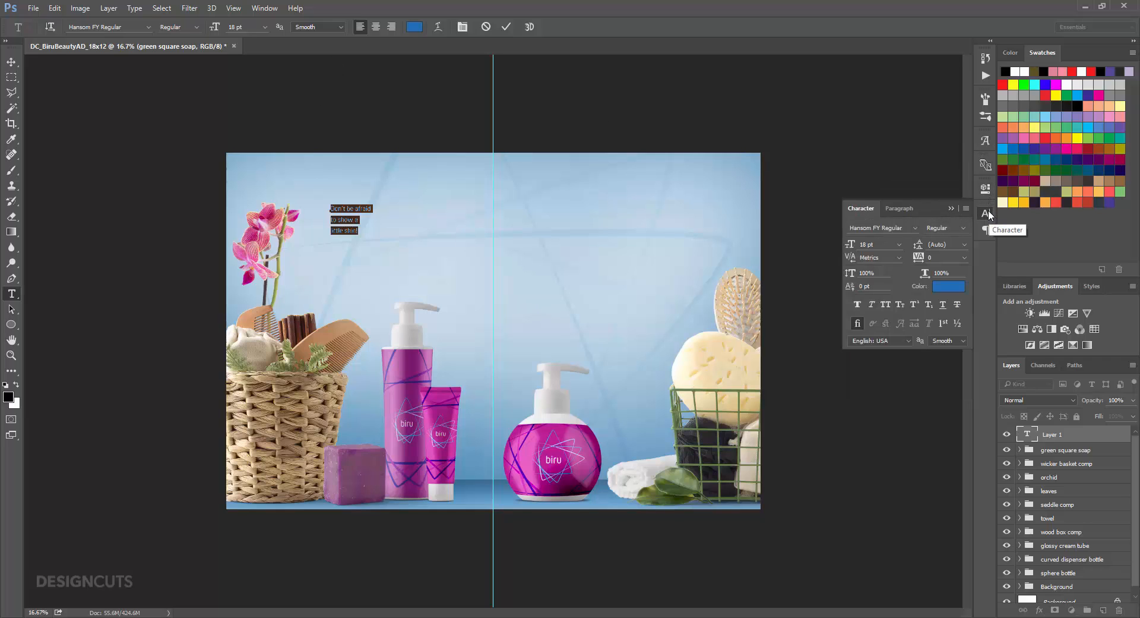
{"action": "left_click", "coordinate": [905, 227]}
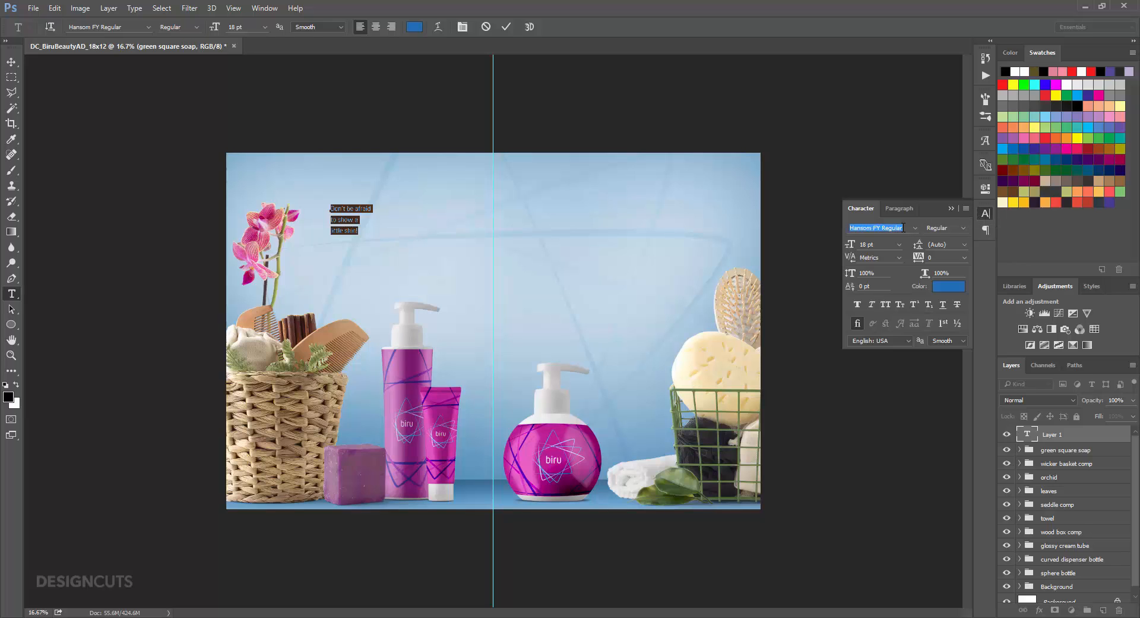
{"action": "type", "text": "soul"}
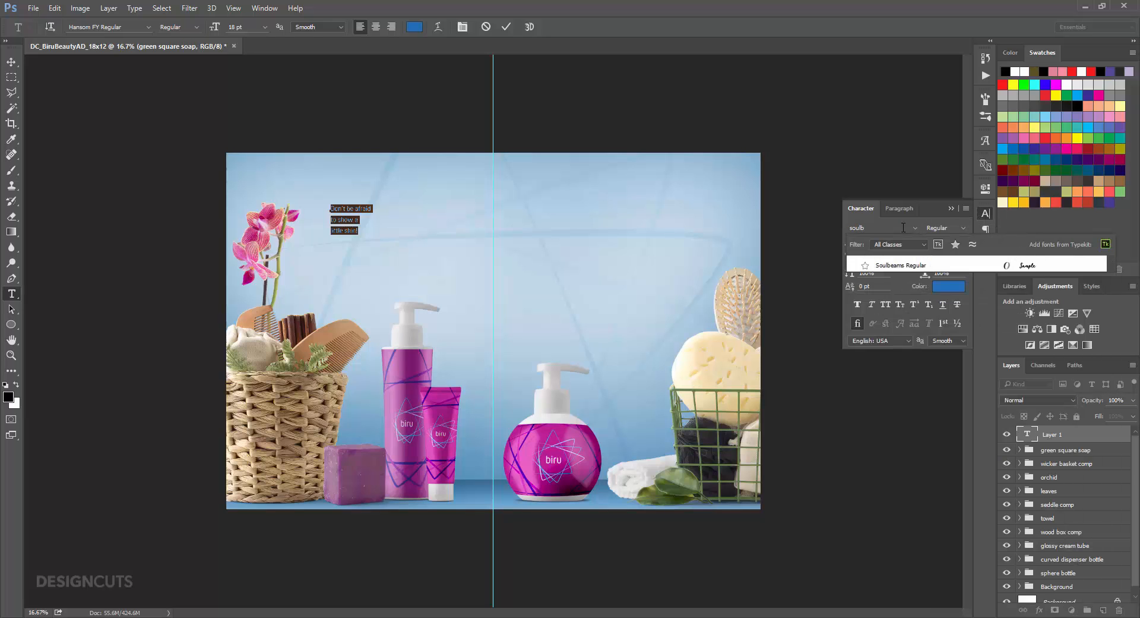
{"action": "type", "text": "b"}
{"action": "left_click", "coordinate": [890, 265]}
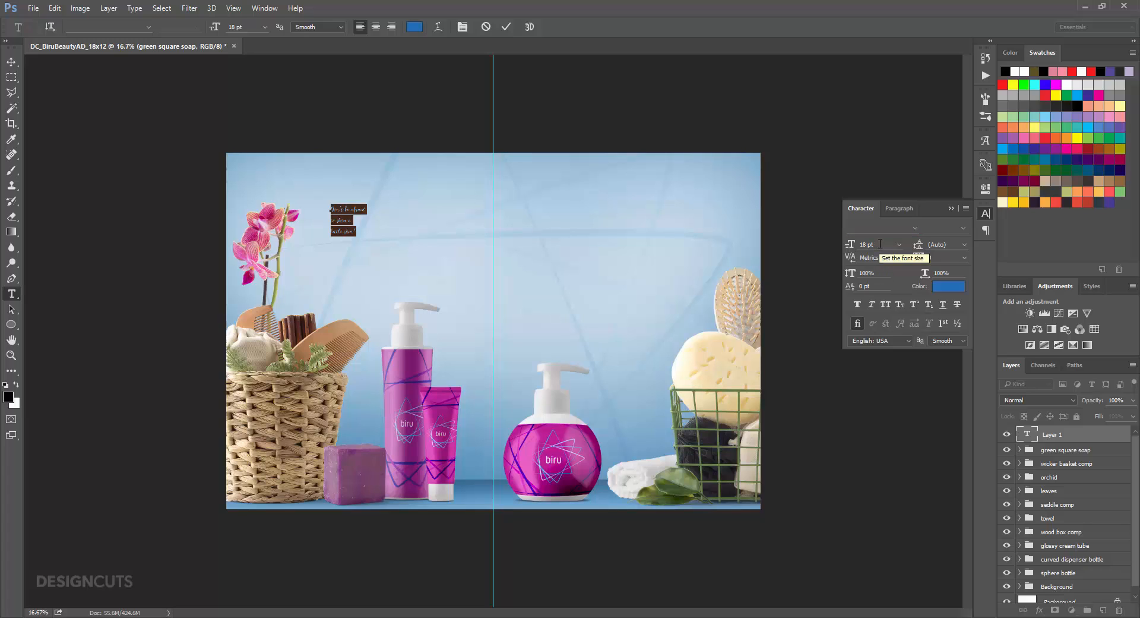
- Set the headline size to 85 pt and accept #0072bc as its text colour
{"action": "left_click", "coordinate": [849, 244]}
{"action": "type", "text": "85"}
{"action": "key", "text": "Return"}
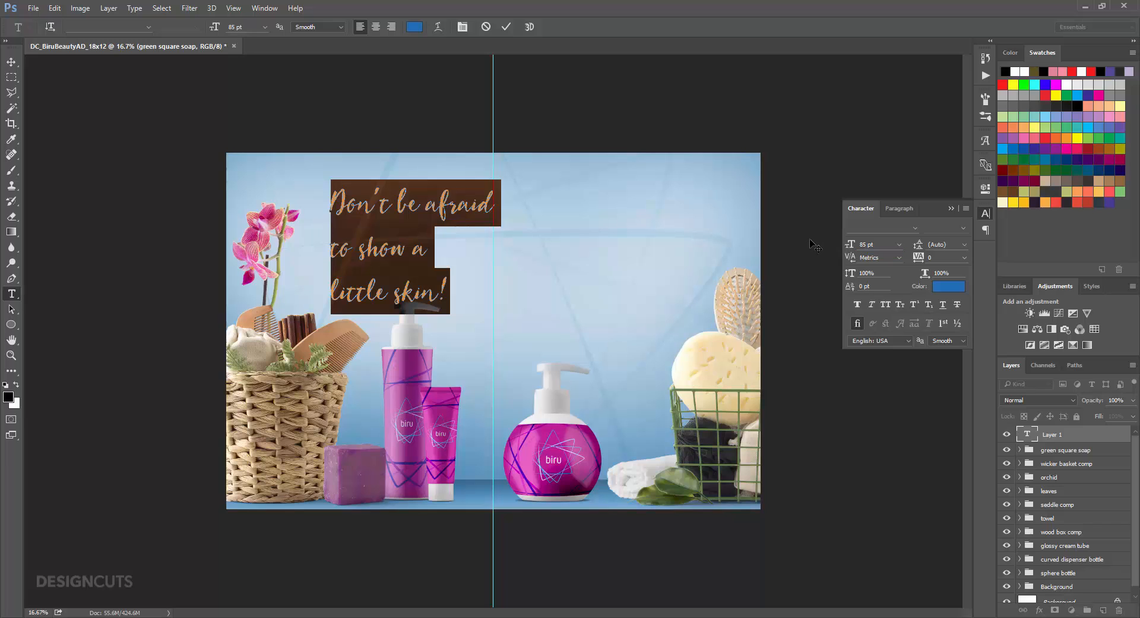
{"action": "left_click", "coordinate": [937, 287]}
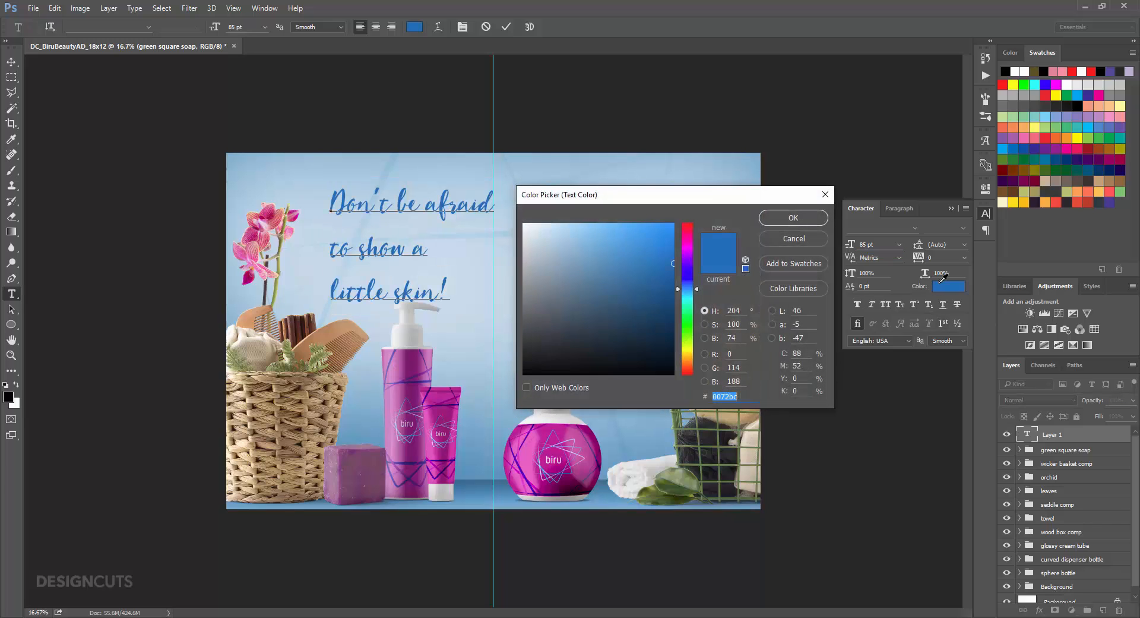
{"action": "left_click", "coordinate": [795, 217]}
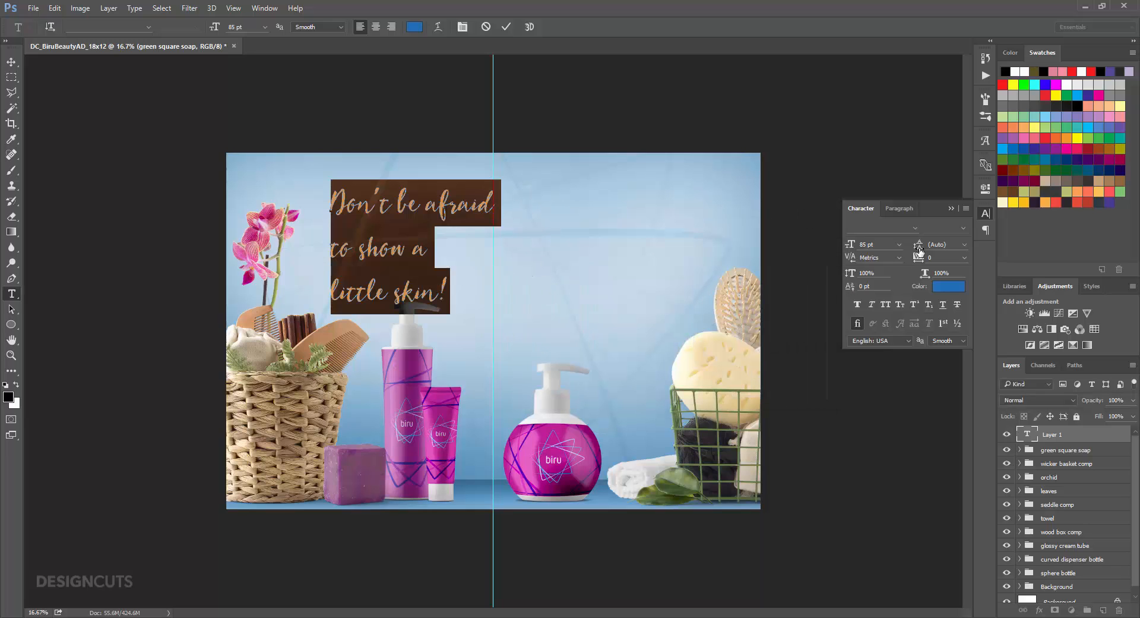
- Tighten the line spacing of the entire headline to a leading of 60 pt
{"action": "left_click", "coordinate": [414, 254]}
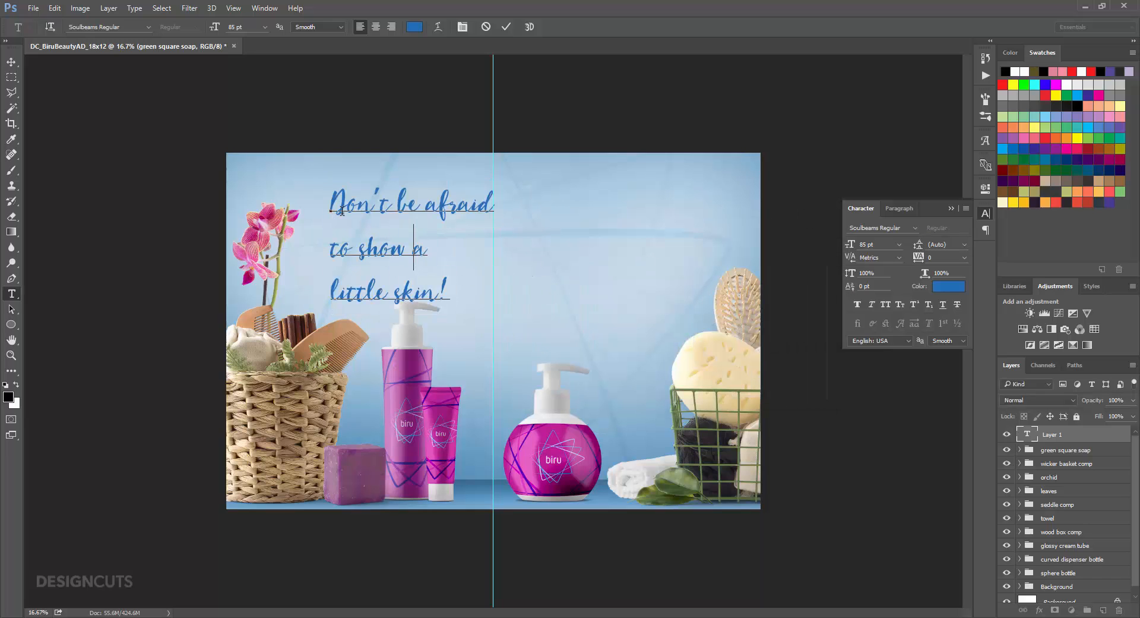
{"action": "left_click_drag", "start_coordinate": [332, 203], "coordinate": [570, 314]}
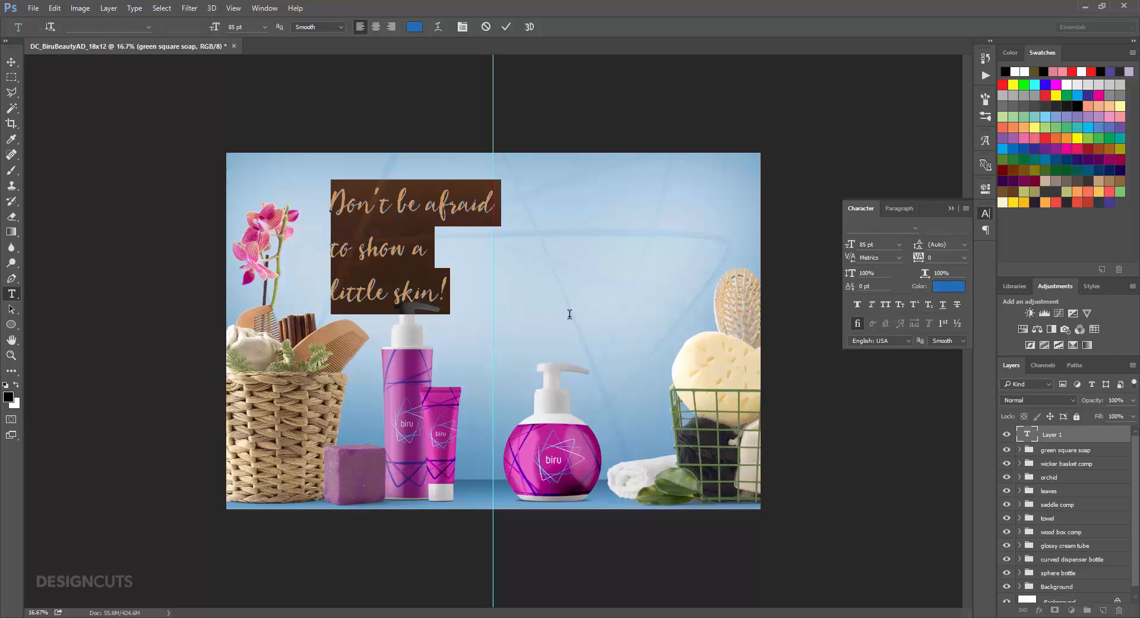
{"action": "key", "text": "alt+Down"}
{"action": "key", "text": "alt+Down"}
{"action": "key", "text": "alt+Down"}
{"action": "key", "text": "alt+Down"}
{"action": "key", "text": "alt+Down"}
{"action": "key", "text": "alt+Down"}
{"action": "key", "text": "alt+Down"}
{"action": "key", "text": "alt+Down"}
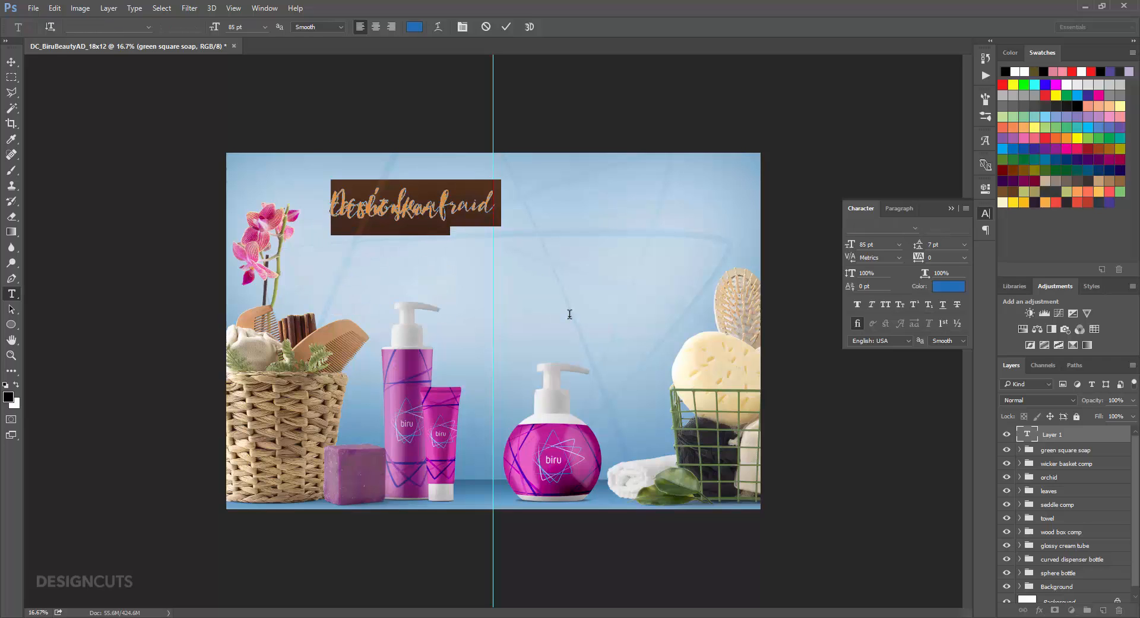
{"action": "key", "text": "alt+Down"}
{"action": "key", "text": "alt+Down"}
{"action": "key", "text": "alt+Down"}
{"action": "key", "text": "alt+Down"}
{"action": "key", "text": "alt+Down"}
{"action": "key", "text": "alt+Down"}
{"action": "key", "text": "alt+Down"}
{"action": "key", "text": "alt+Down"}
{"action": "key", "text": "alt+Down"}
{"action": "key", "text": "alt+Down"}
{"action": "key", "text": "alt+Down"}
{"action": "key", "text": "alt+Down"}
{"action": "key", "text": "alt+Down"}
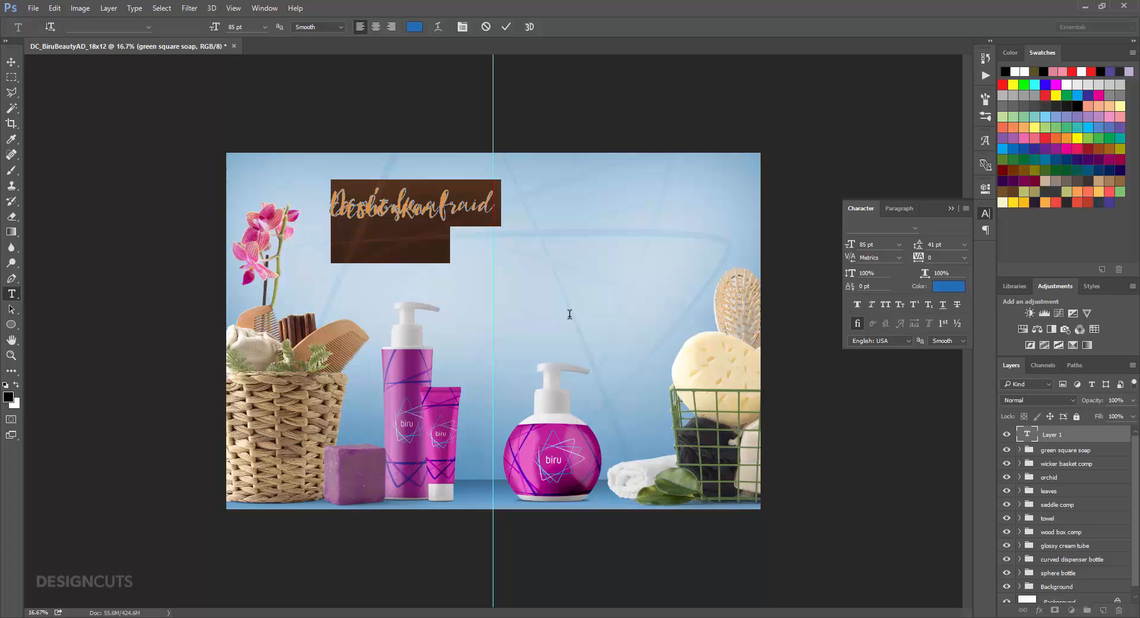
{"action": "key", "text": "alt+Down"}
{"action": "key", "text": "alt+Down"}
{"action": "key", "text": "alt+Down"}
{"action": "key", "text": "alt+Down"}
{"action": "key", "text": "alt+Down"}
{"action": "key", "text": "alt+Down"}
{"action": "key", "text": "alt+Down"}
{"action": "key", "text": "alt+Down"}
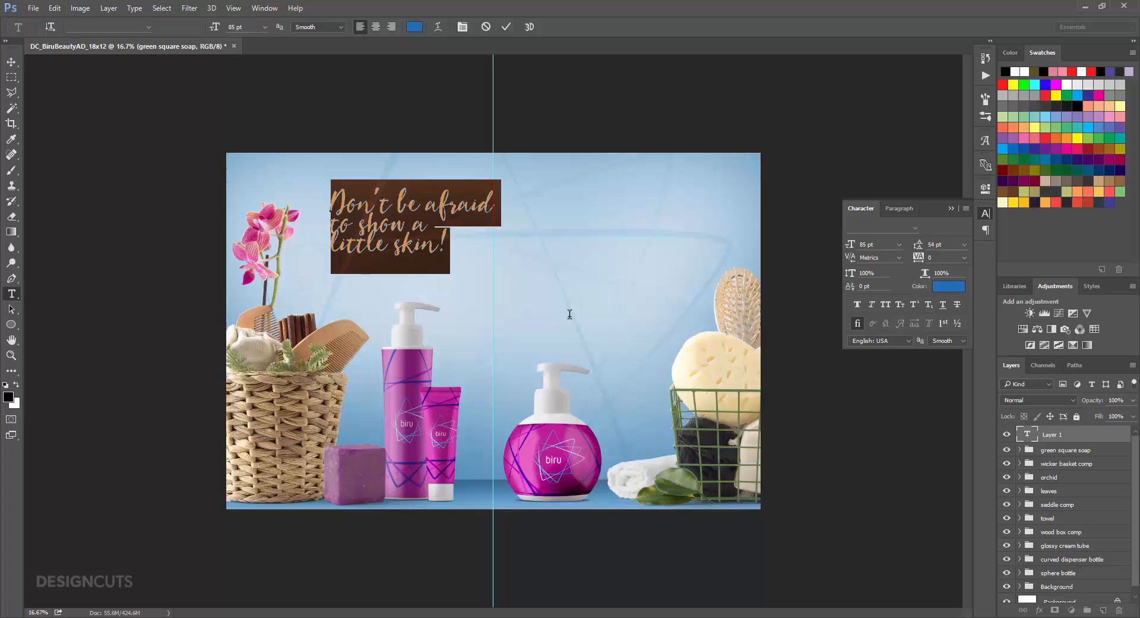
{"action": "key", "text": "alt+Down"}
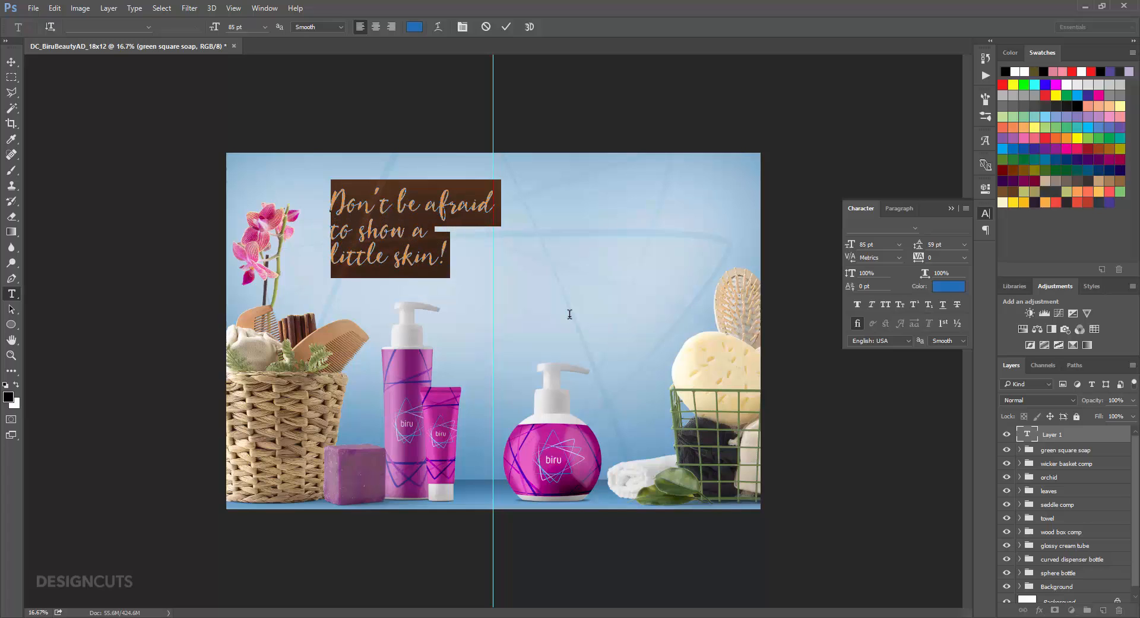
{"action": "key", "text": "alt+Down"}
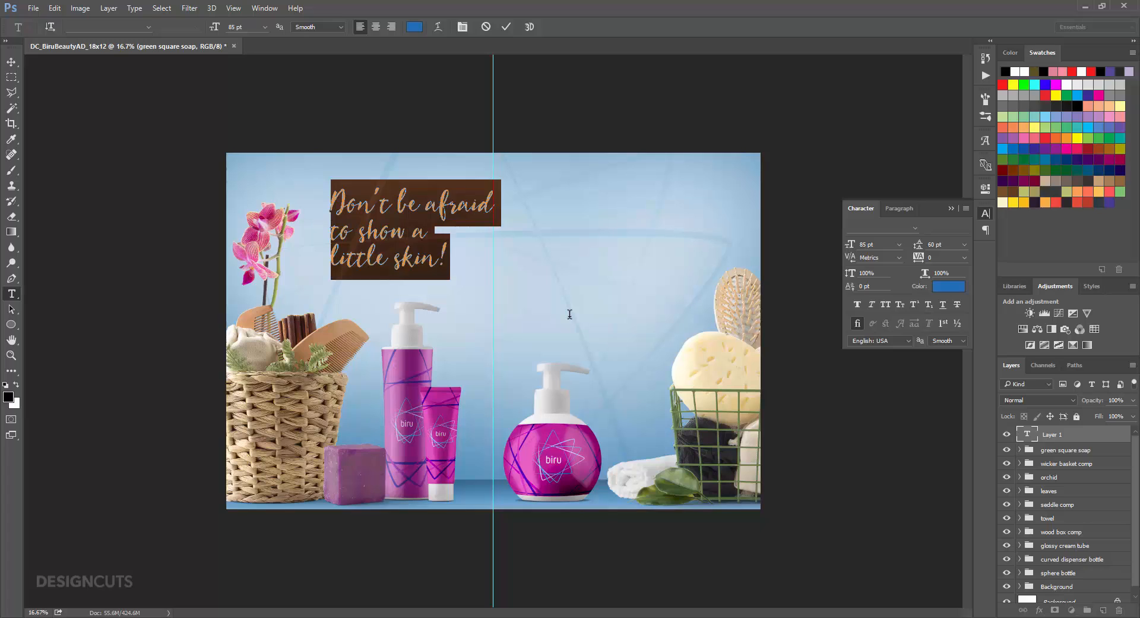
- Indent the second and third headline lines progressively with spaces, and set the last line's leading to 64 pt
{"action": "left_click", "coordinate": [331, 228]}
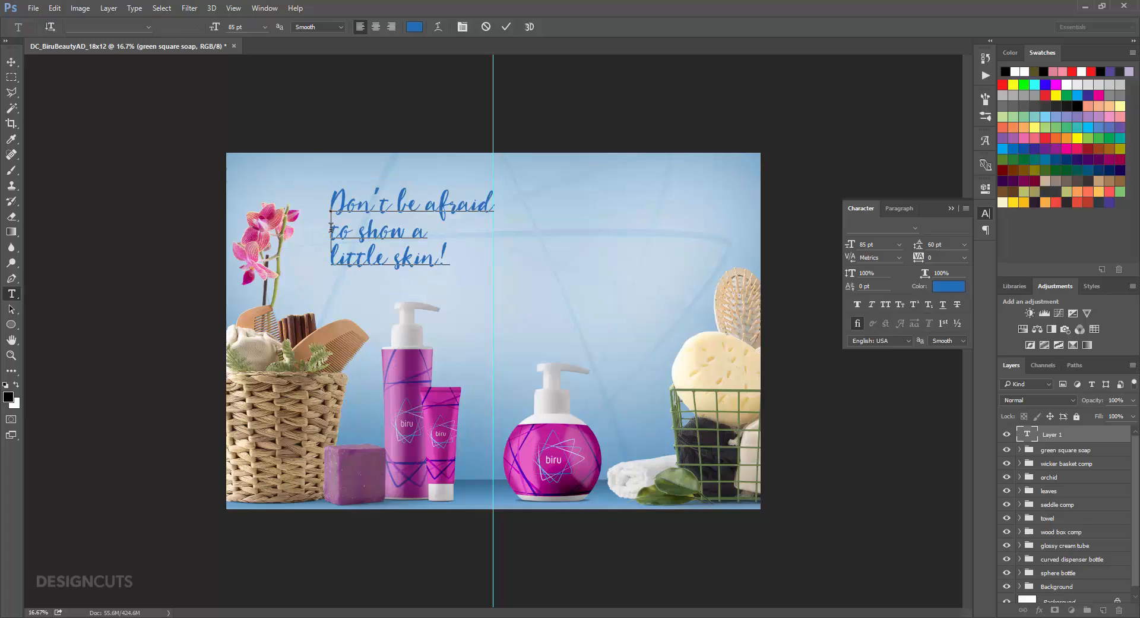
{"action": "left_click", "coordinate": [331, 253]}
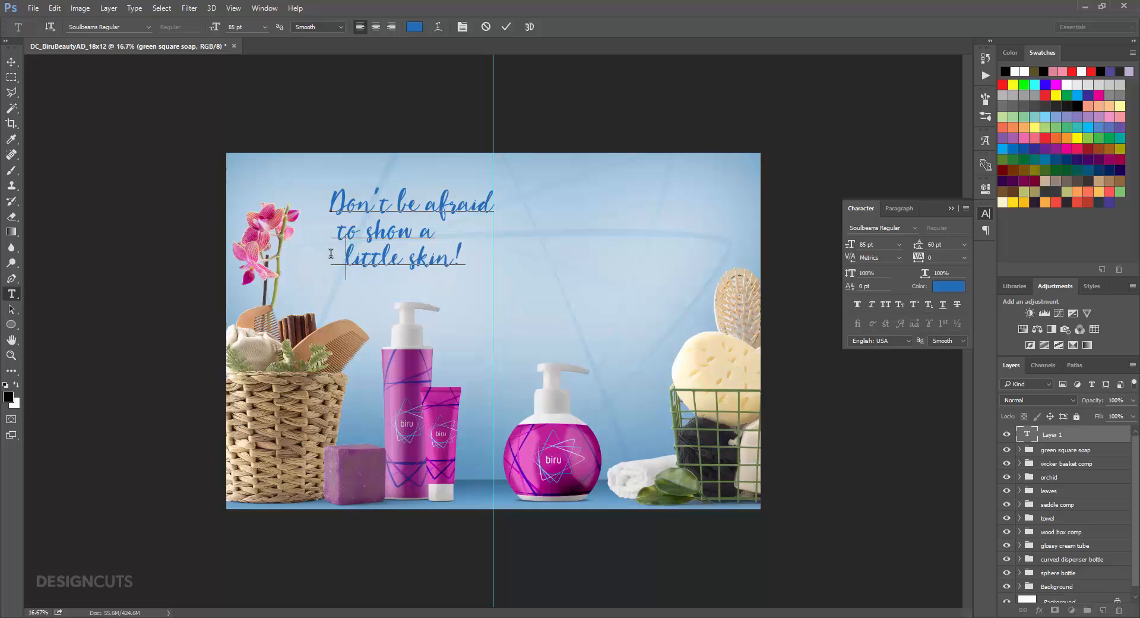
{"action": "left_click_drag", "start_coordinate": [337, 254], "coordinate": [467, 254]}
{"action": "triple_click", "coordinate": [430, 254]}
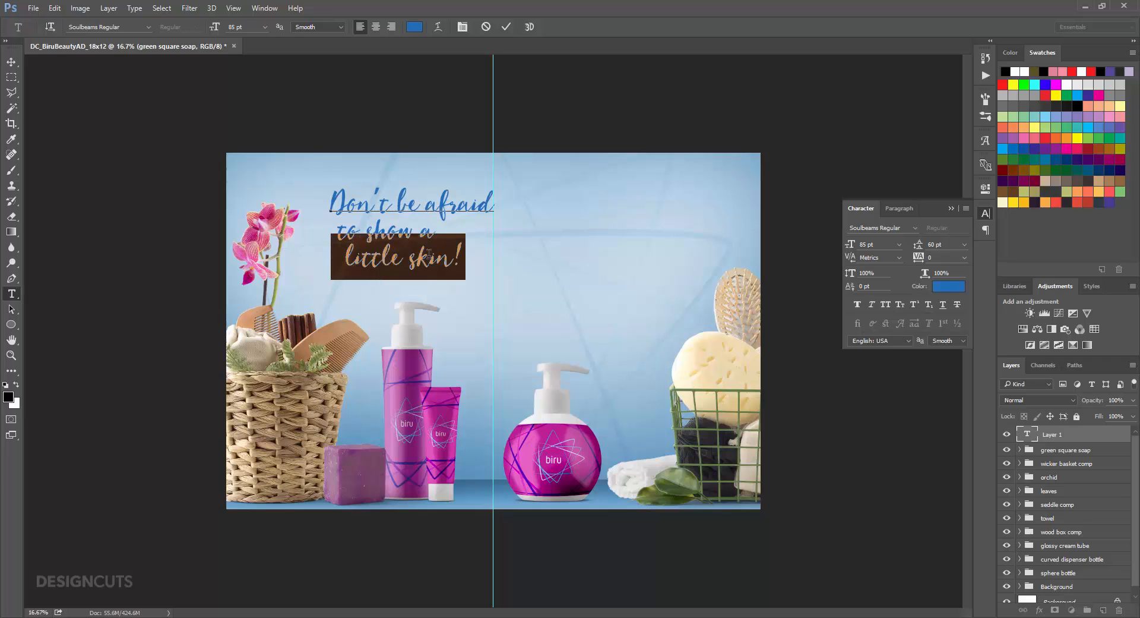
{"action": "key", "text": "alt+Down"}
{"action": "key", "text": "alt+Down"}
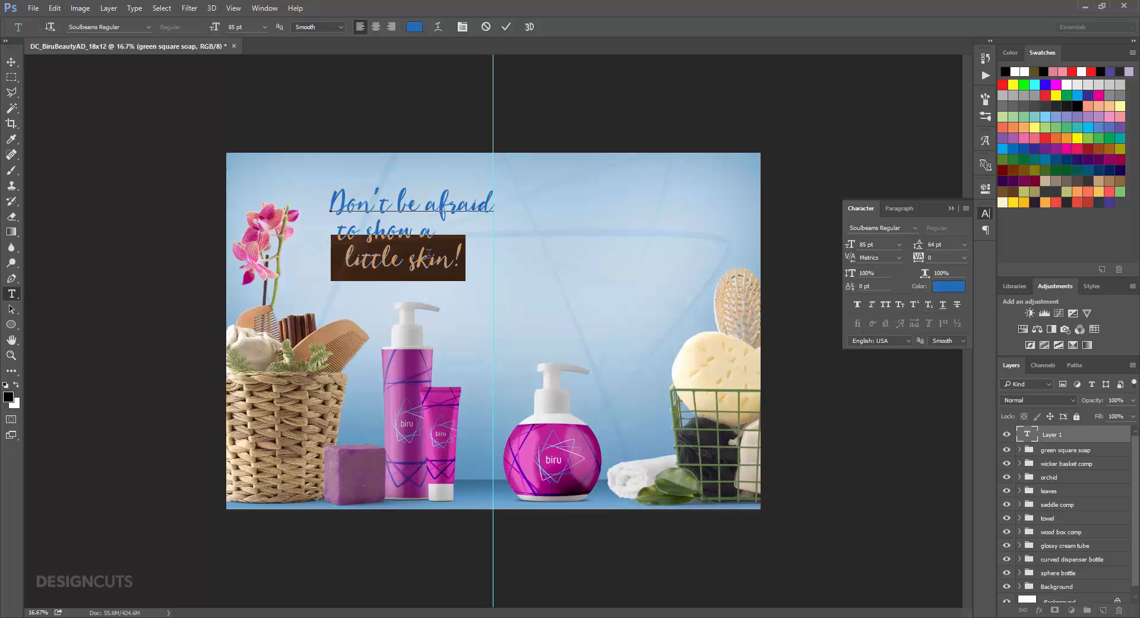
{"action": "left_click", "coordinate": [428, 253]}
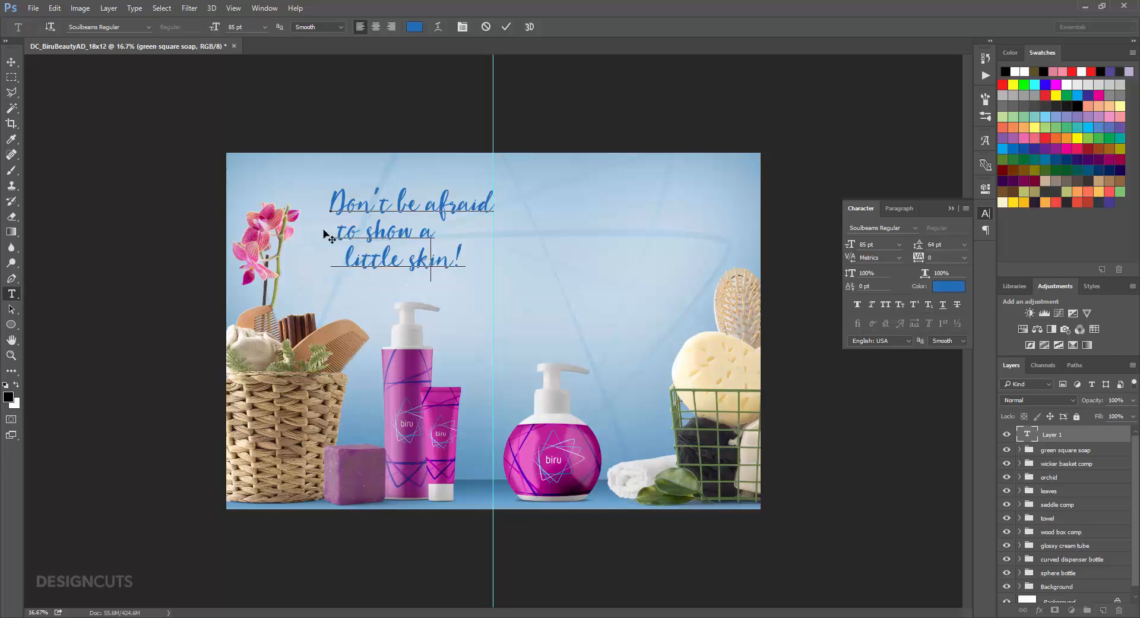
- Commit the headline text and rotate it by -10 degrees
{"action": "left_click", "coordinate": [12, 61]}
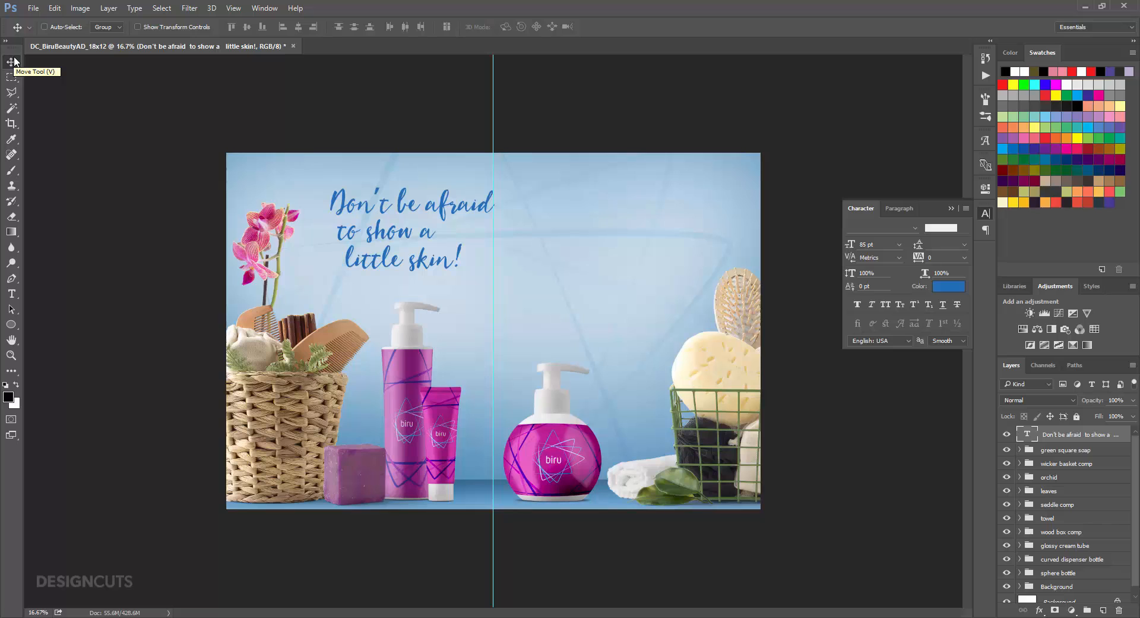
{"action": "left_click", "coordinate": [55, 9]}
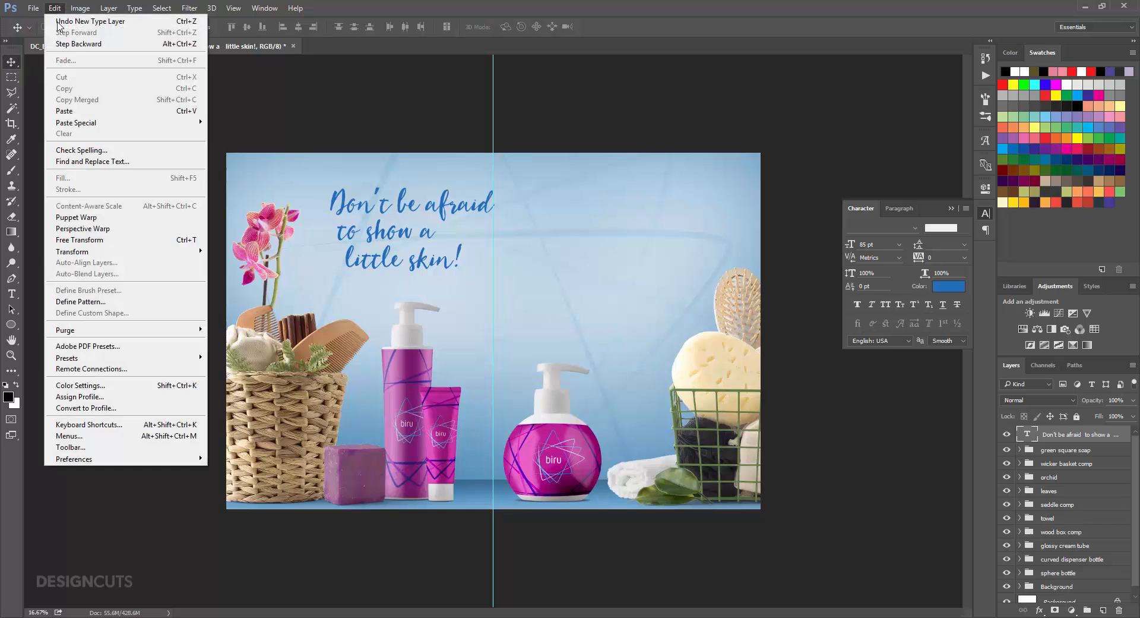
{"action": "mouse_move", "coordinate": [79, 252]}
{"action": "left_click", "coordinate": [240, 278]}
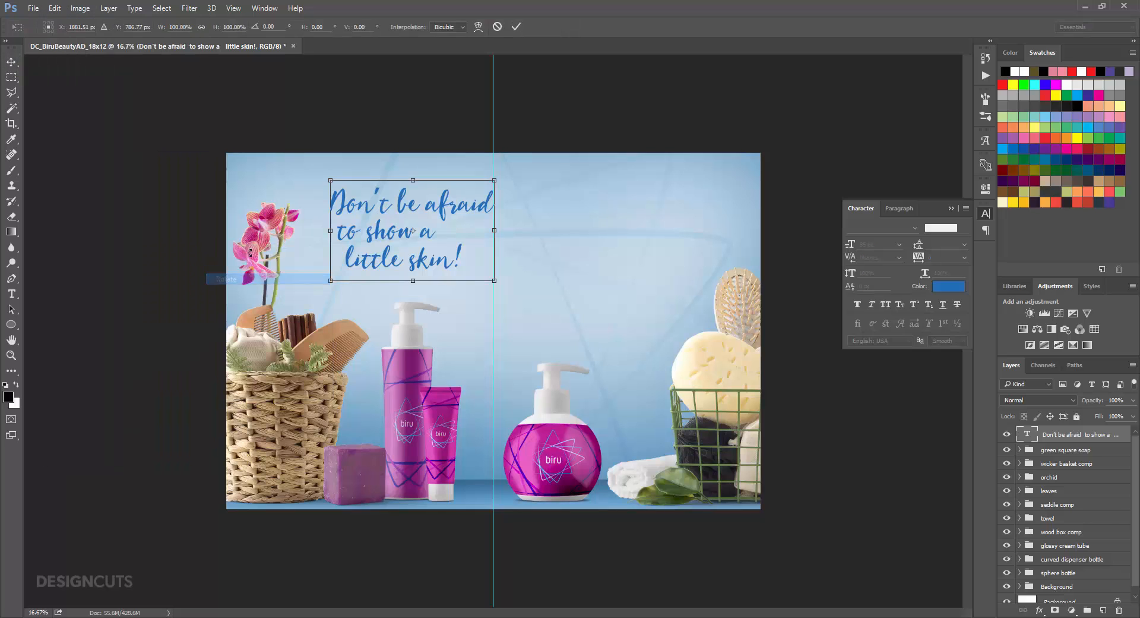
{"action": "left_click", "coordinate": [274, 25]}
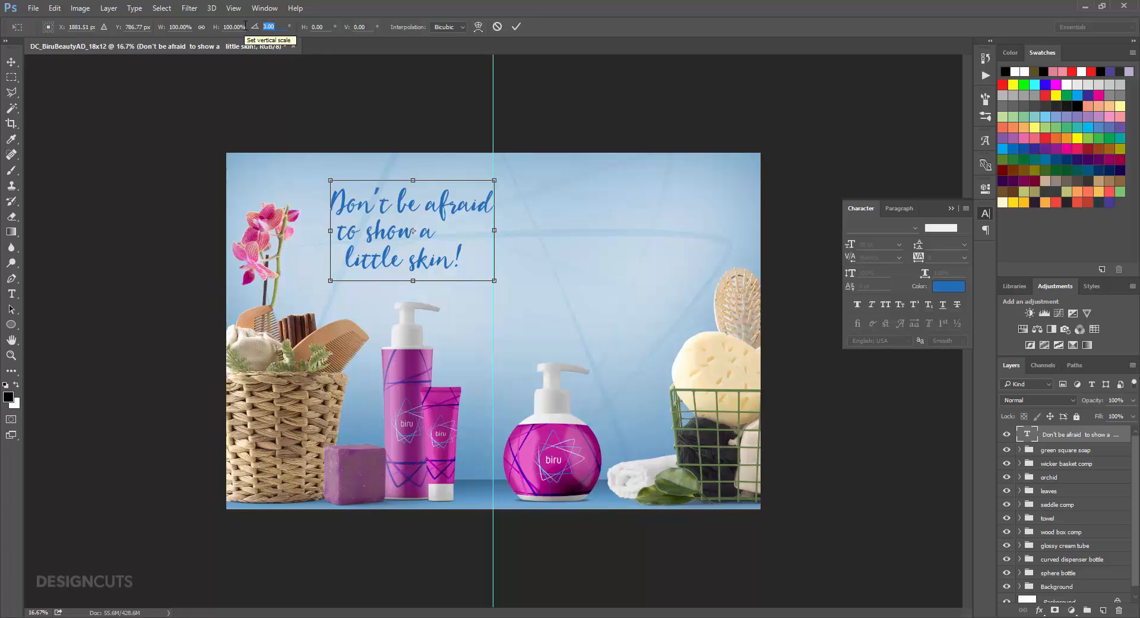
{"action": "type", "text": "-10"}
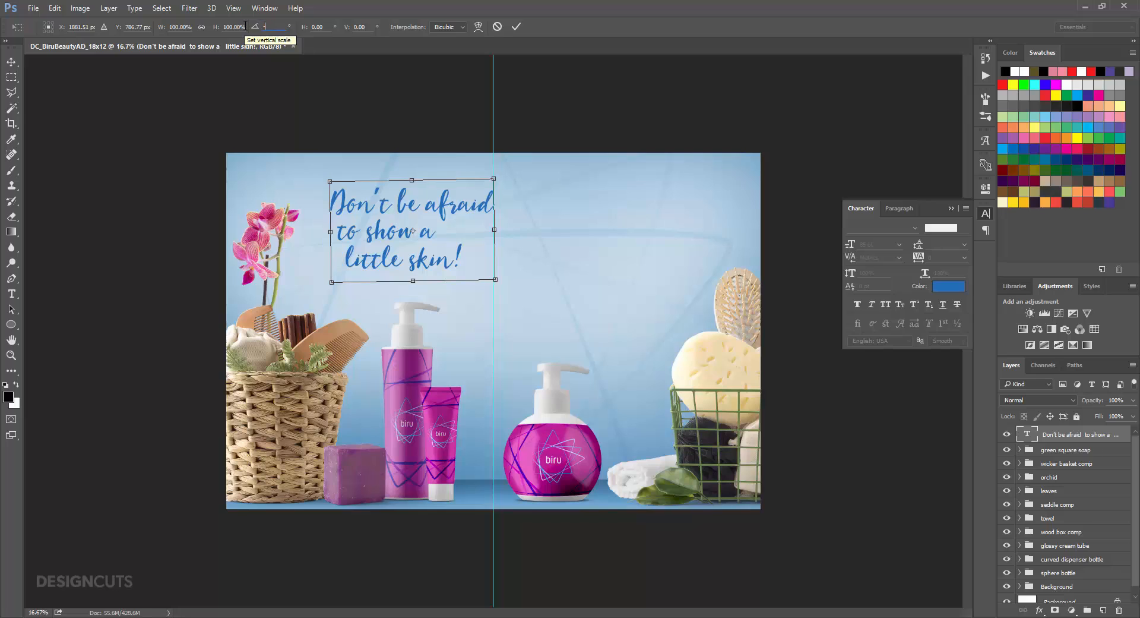
{"action": "key", "text": "Return"}
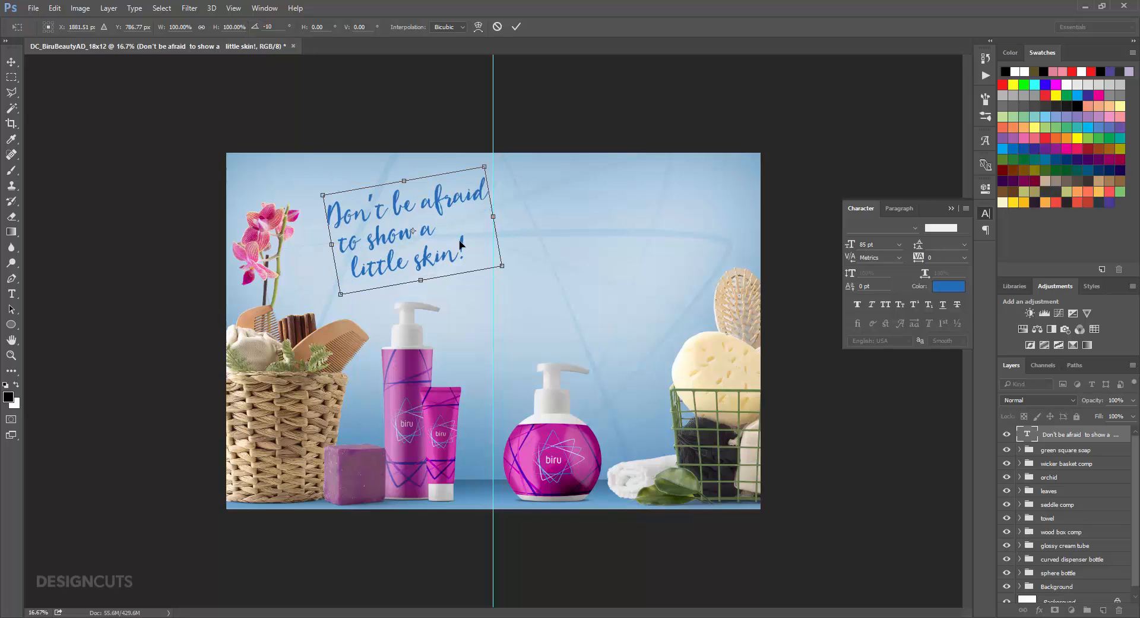
{"action": "key", "text": "Return"}
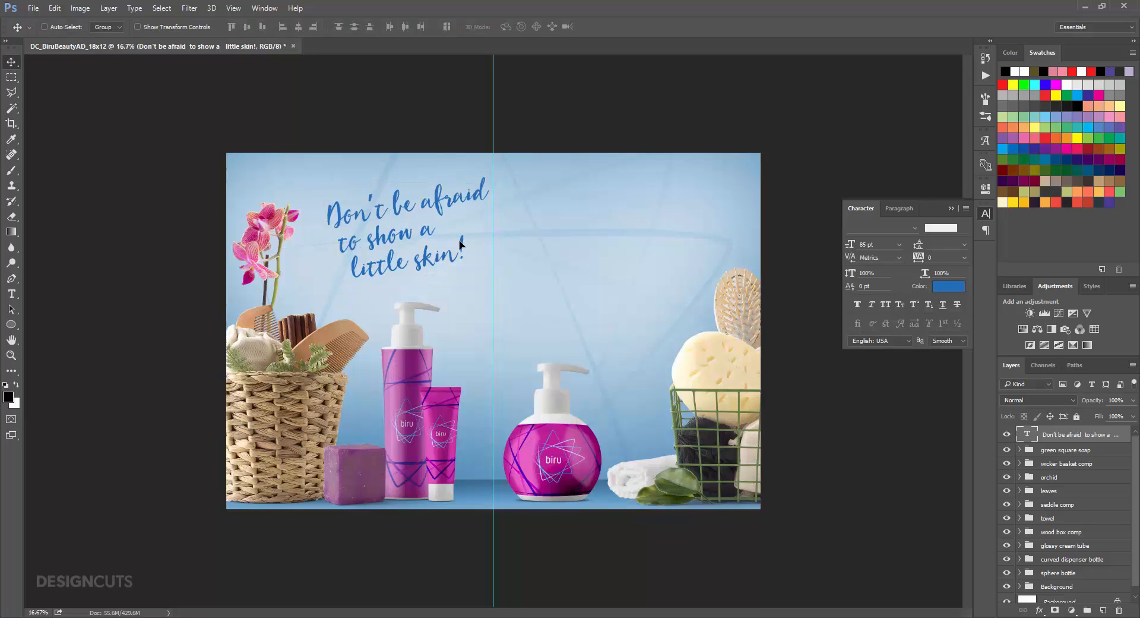
- Move the tilted headline slightly left so it sits between the orchid and the centre guide, above the pump bottle
{"action": "left_click_drag", "start_coordinate": [460, 244], "coordinate": [442, 249]}
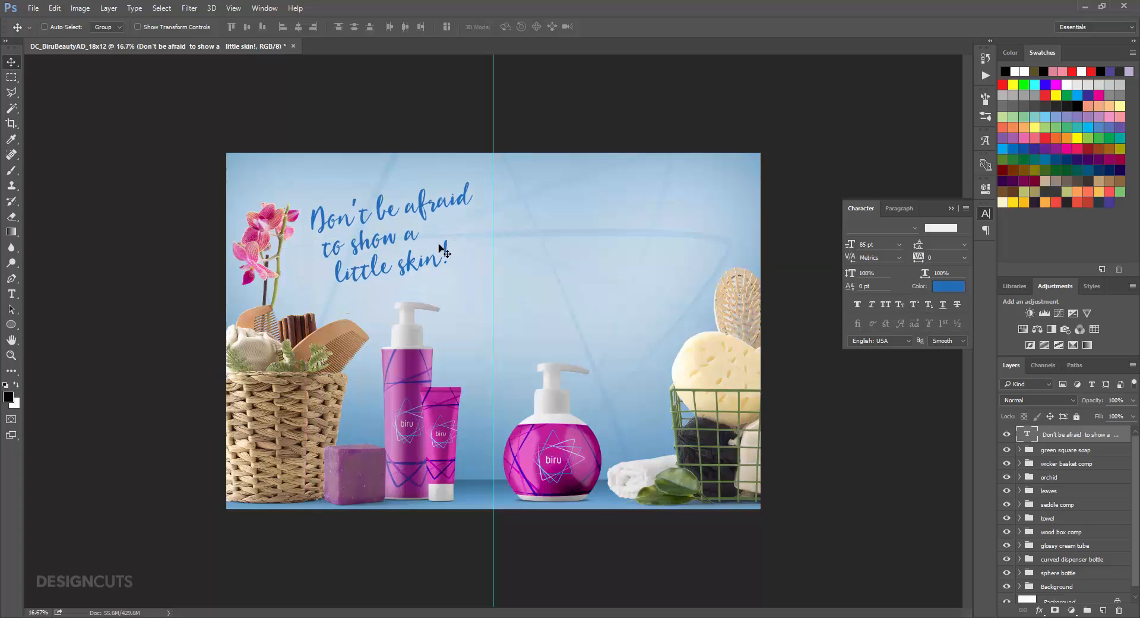
{"action": "key", "text": "shift+Right"}
{"action": "key", "text": "shift+Right"}
{"action": "key", "text": "shift+Right"}
{"action": "key", "text": "shift+Right"}
{"action": "key", "text": "shift+Down"}
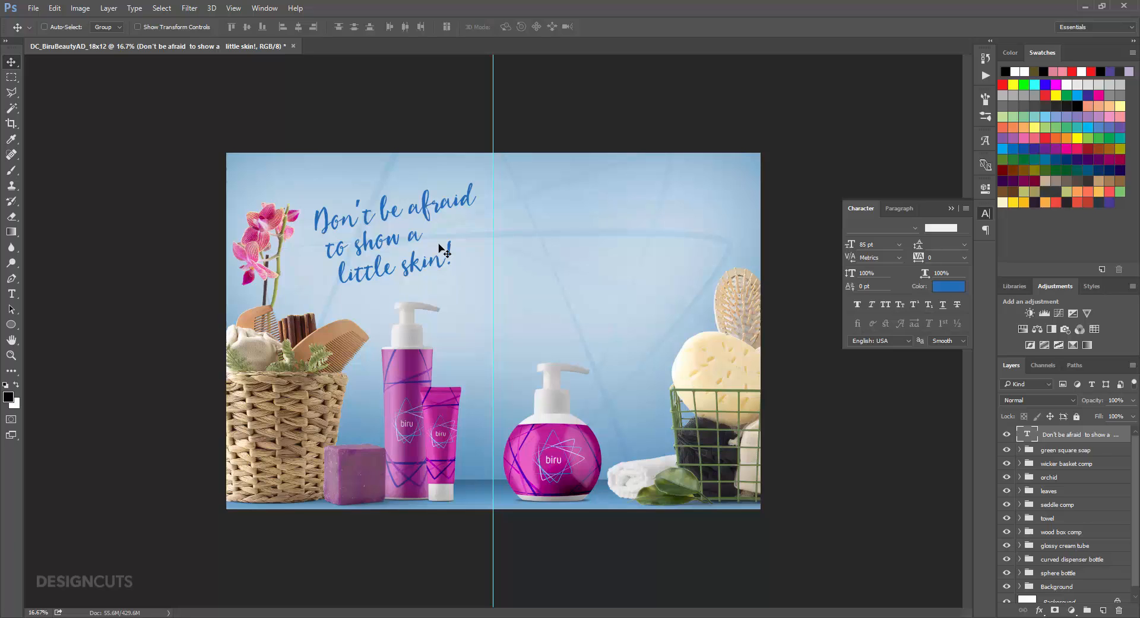
- Add a paragraph text box on the ad's right half with copy starting "Show off your natural beauty" and "Derived from all-natural botanicals"
{"action": "left_click", "coordinate": [11, 294]}
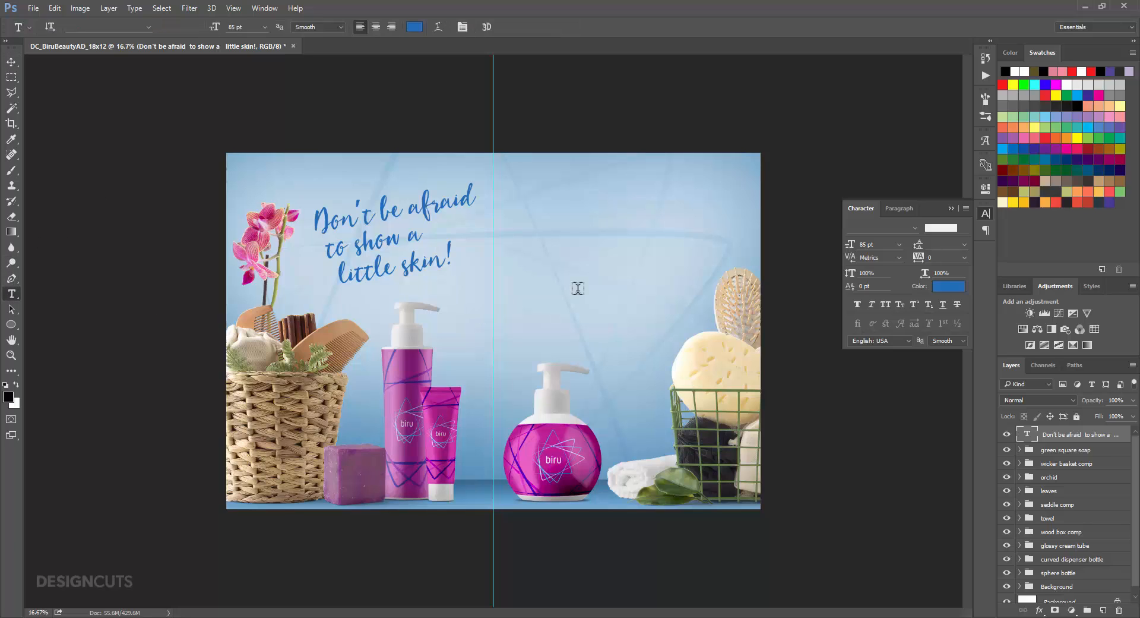
{"action": "left_click_drag", "start_coordinate": [525, 234], "coordinate": [687, 347]}
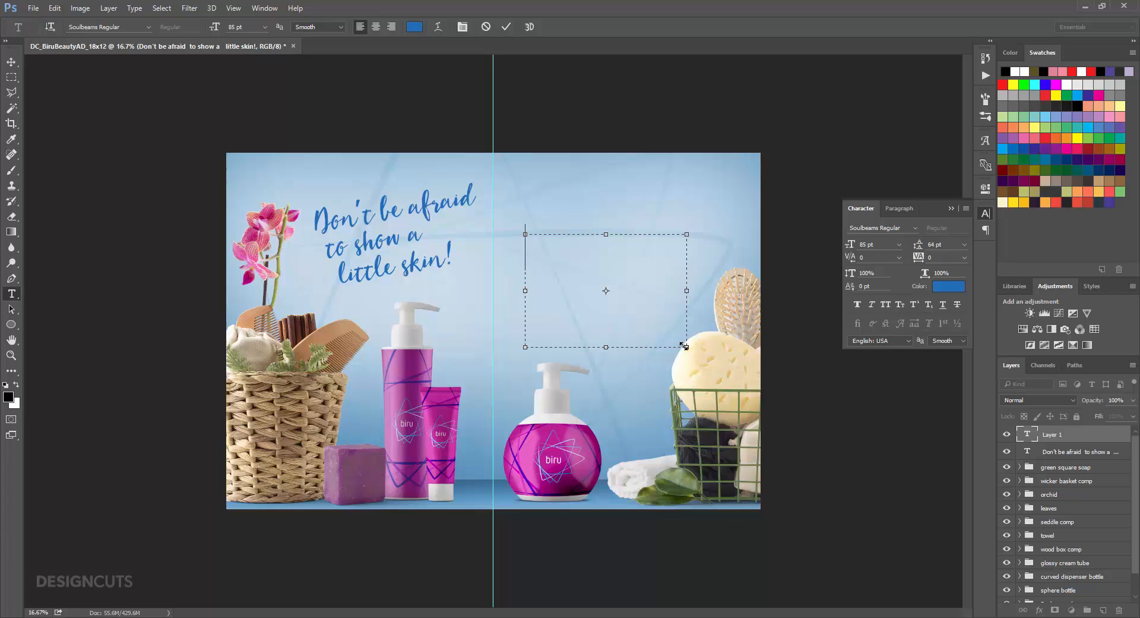
{"action": "type", "text": "Show off your nat"}
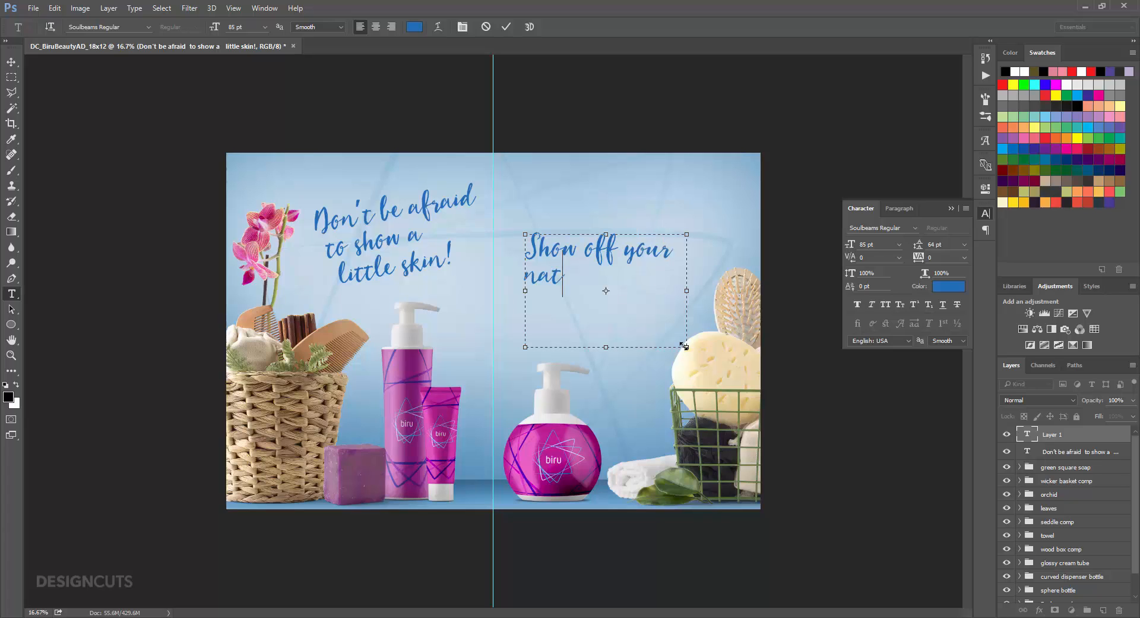
{"action": "type", "text": "ural beauty"}
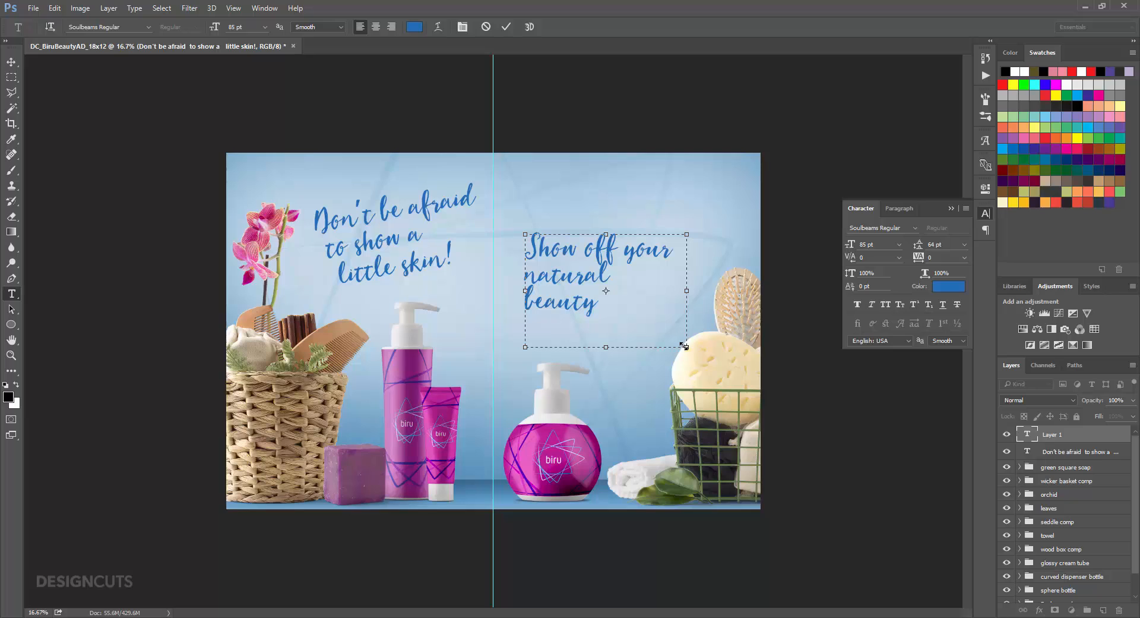
{"action": "key", "text": "Return"}
{"action": "type", "text": "Derived from"}
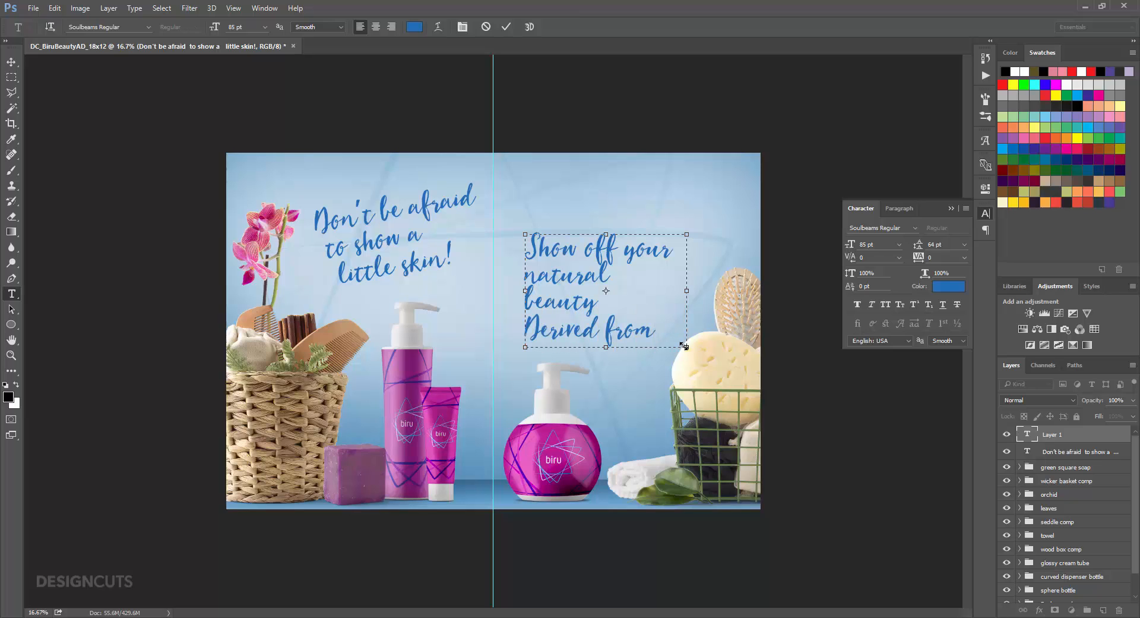
{"action": "key", "text": "Return"}
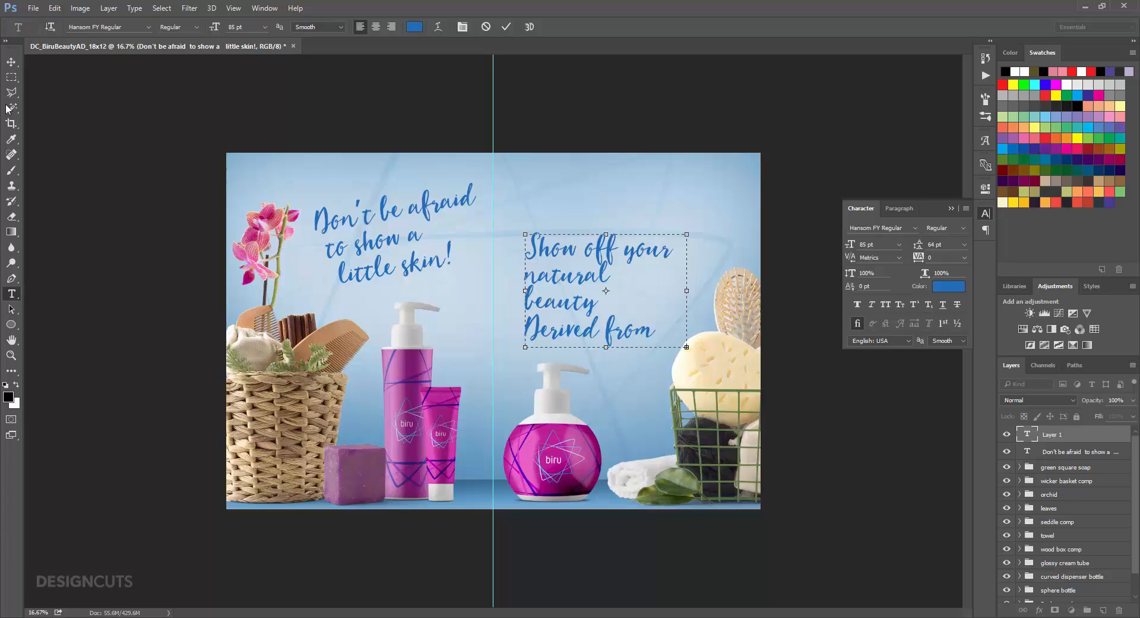
{"action": "left_click", "coordinate": [11, 62]}
- Set the whole body copy in Hansom FY Regular at 18 pt
{"action": "left_click", "coordinate": [12, 294]}
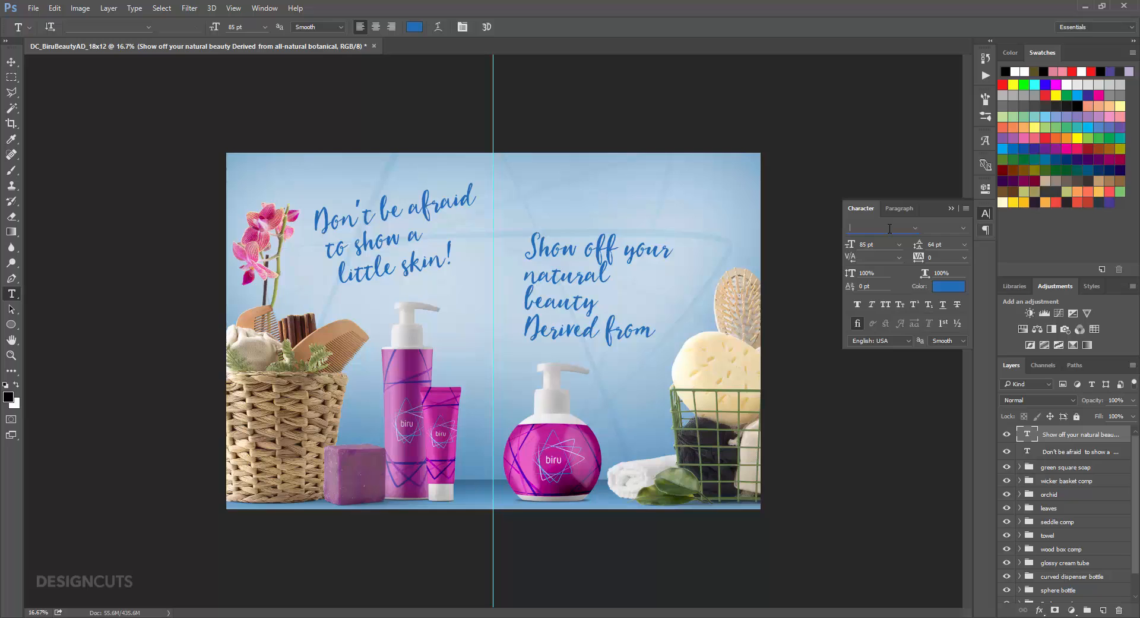
{"action": "type", "text": "han"}
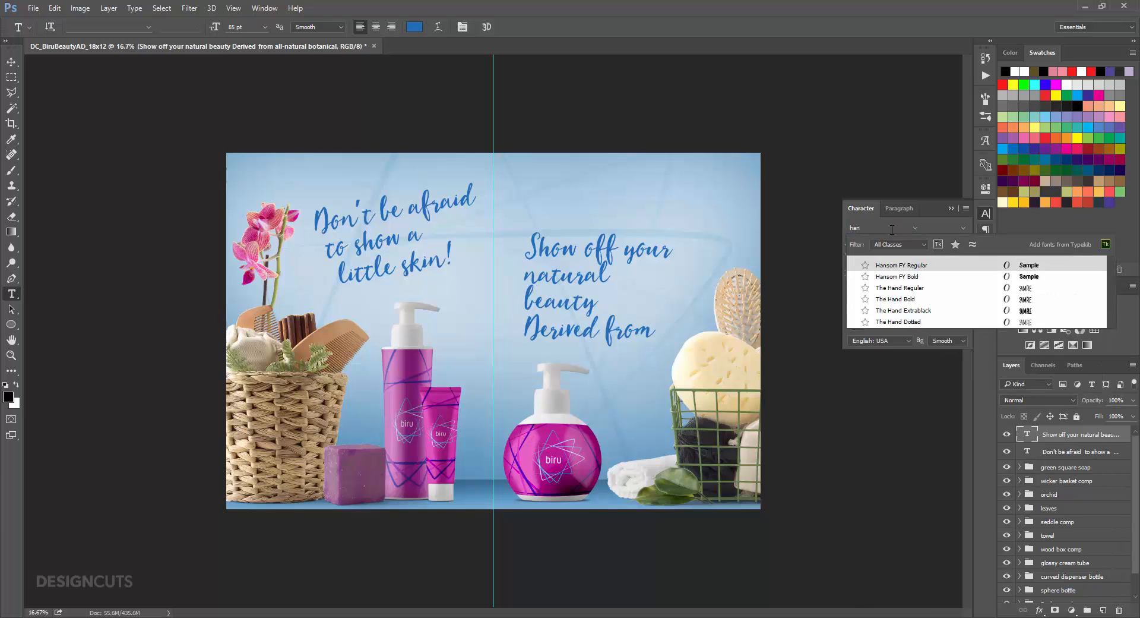
{"action": "left_click", "coordinate": [903, 263]}
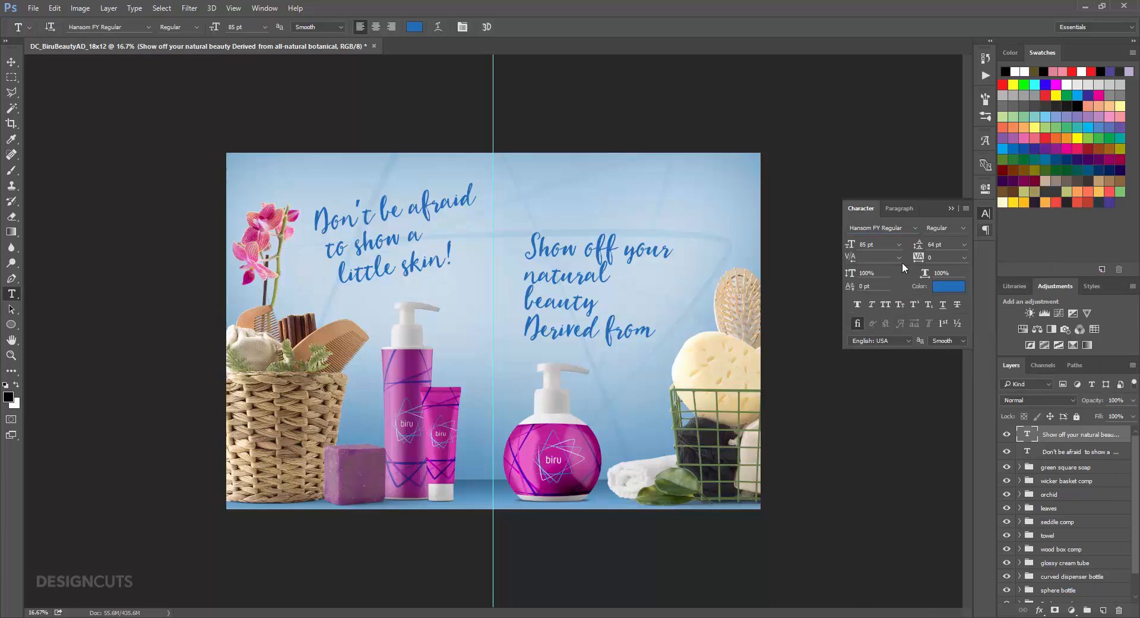
{"action": "left_click", "coordinate": [872, 244]}
{"action": "type", "text": "1"}
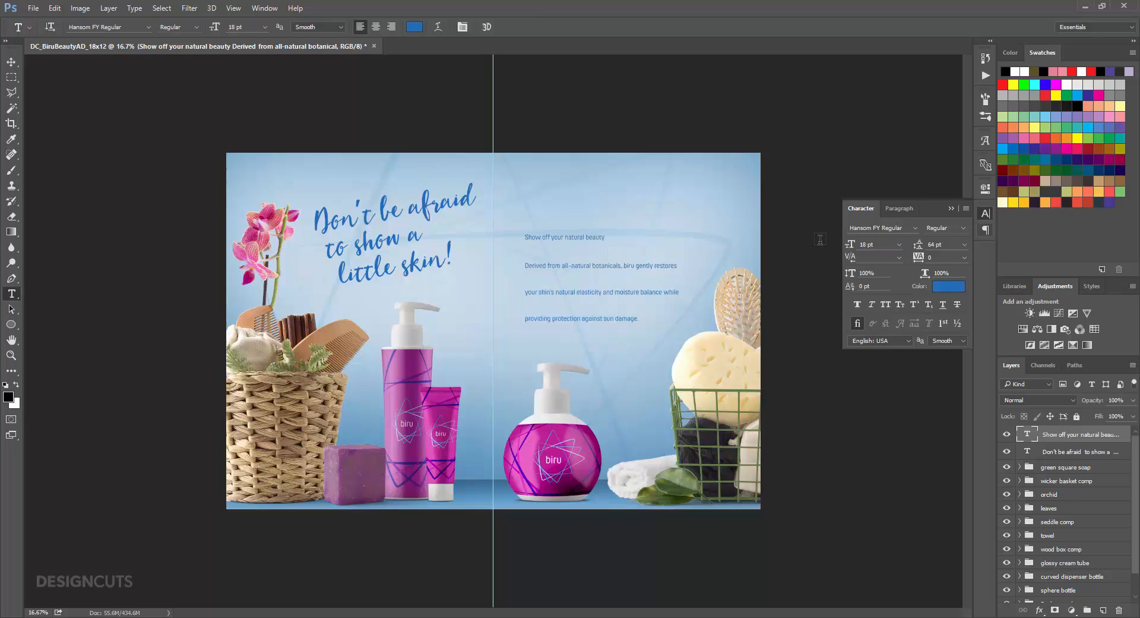
- Set the body copy's kerning to Optical and its leading to Auto
{"action": "left_click", "coordinate": [899, 258]}
{"action": "left_click", "coordinate": [890, 284]}
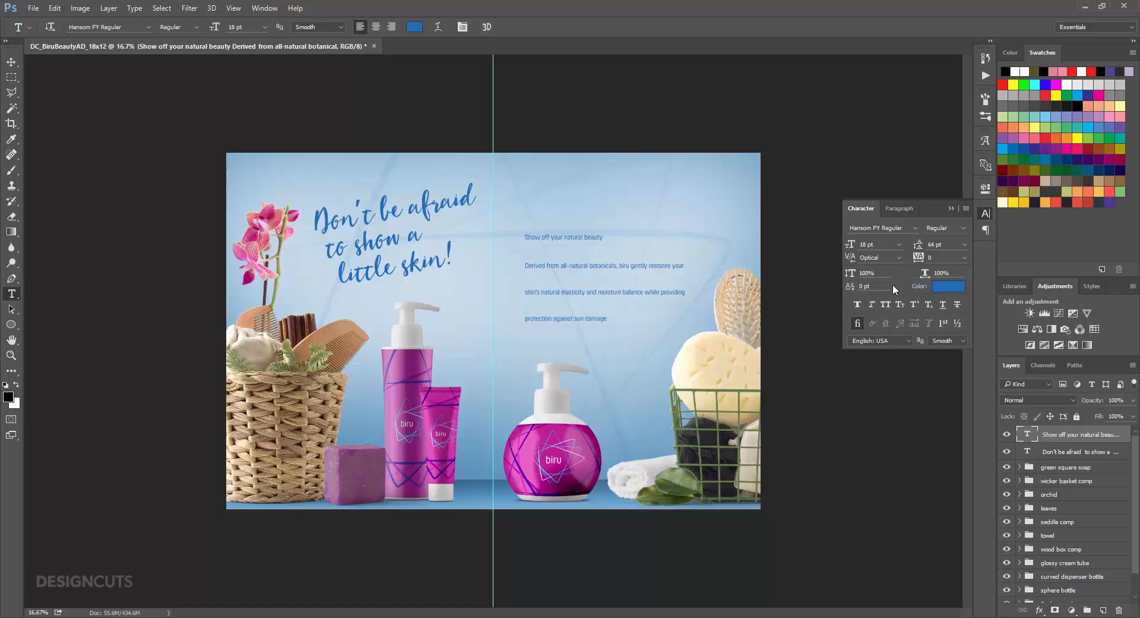
{"action": "left_click", "coordinate": [965, 244]}
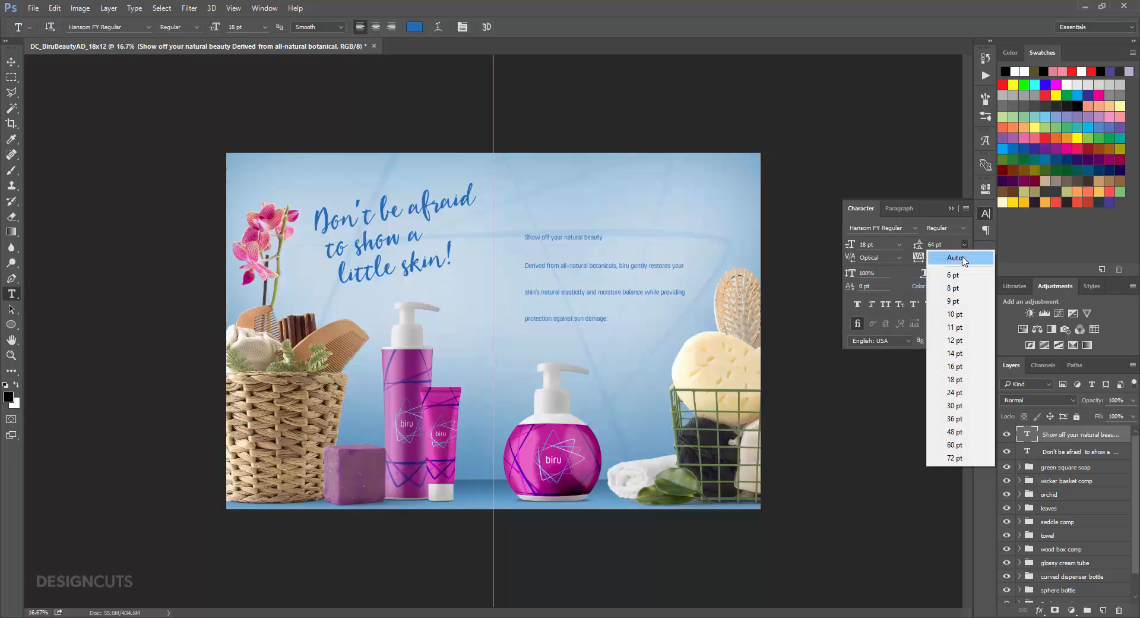
{"action": "left_click", "coordinate": [962, 255]}
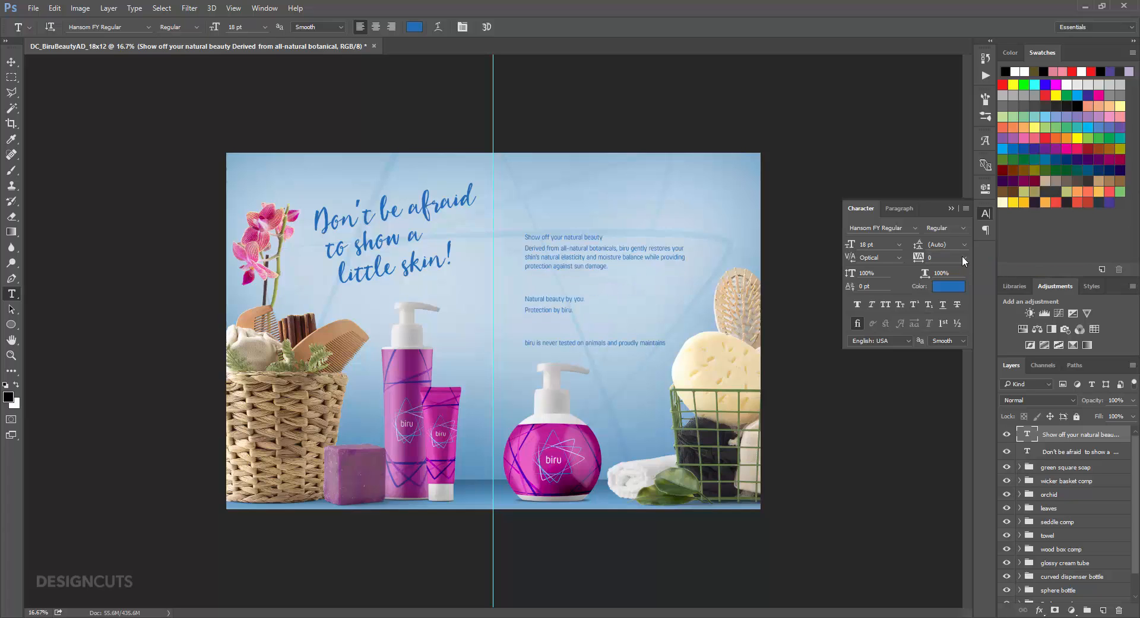
- Format the line "Show off your natural beauty" in Hansom FY Bold with All Caps
{"action": "left_click", "coordinate": [590, 237]}
{"action": "double_click", "coordinate": [593, 237]}
{"action": "triple_click", "coordinate": [593, 237]}
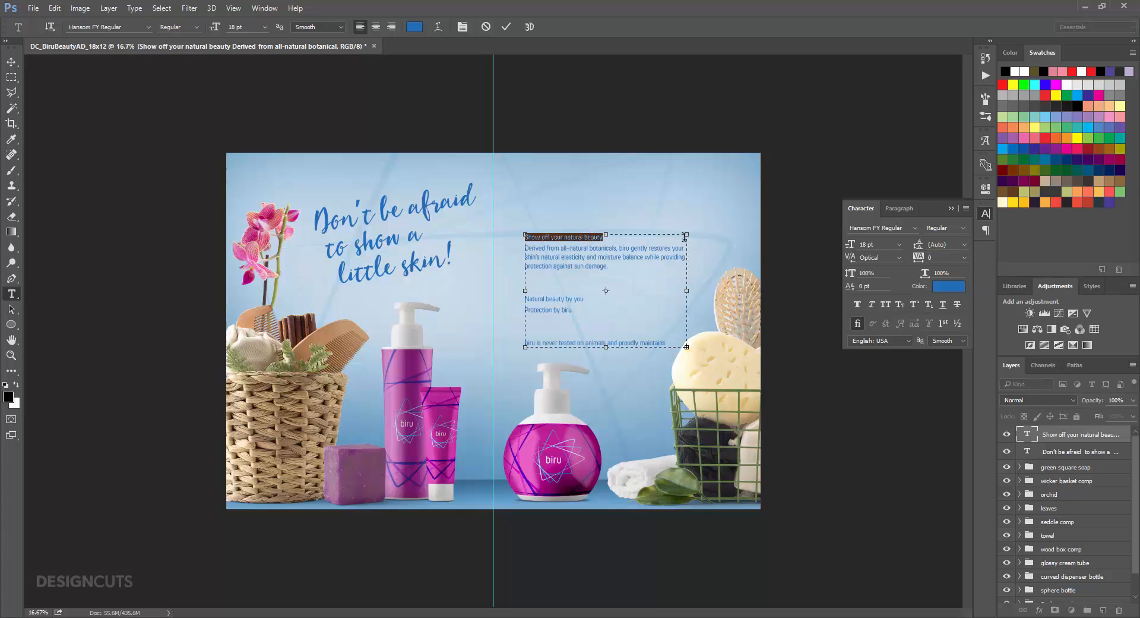
{"action": "left_click", "coordinate": [908, 227]}
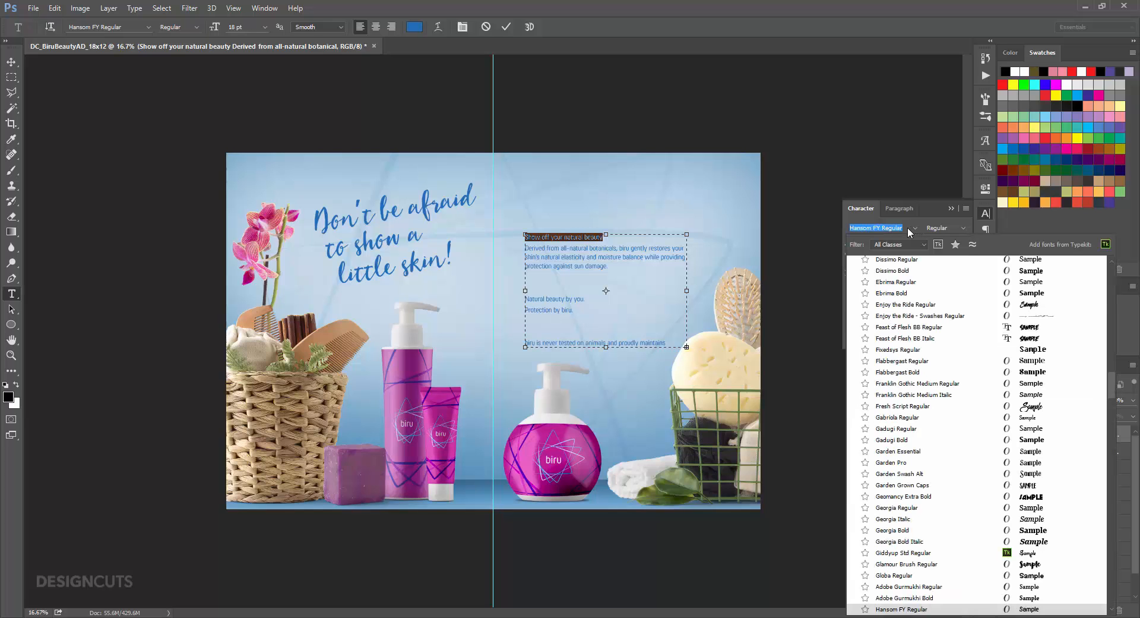
{"action": "type", "text": "han"}
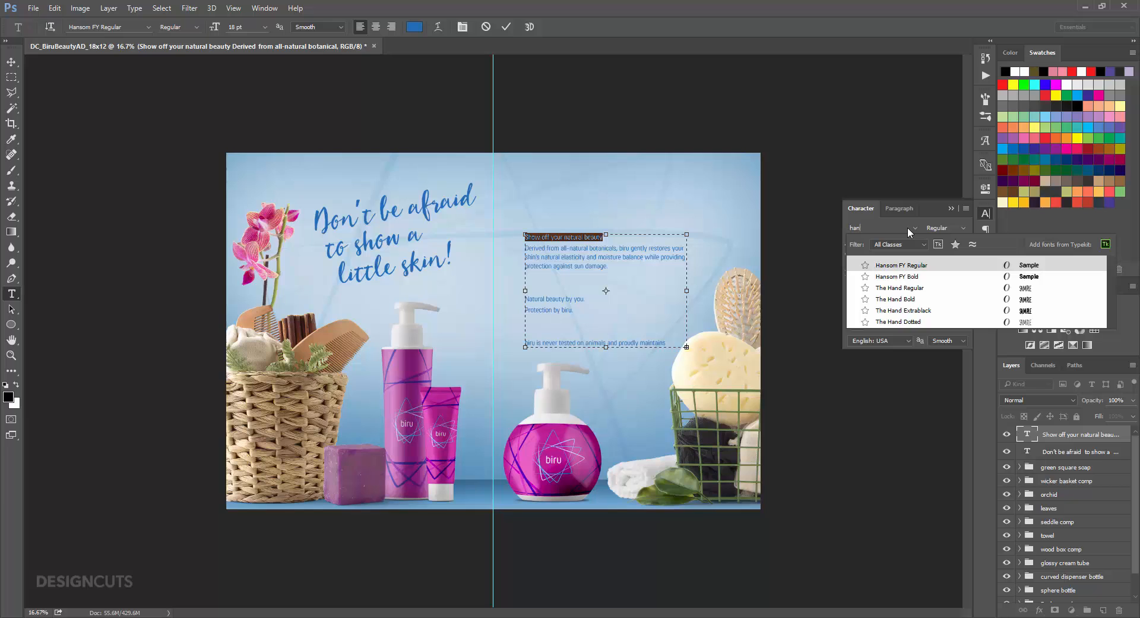
{"action": "left_click", "coordinate": [910, 277]}
{"action": "left_click", "coordinate": [967, 207]}
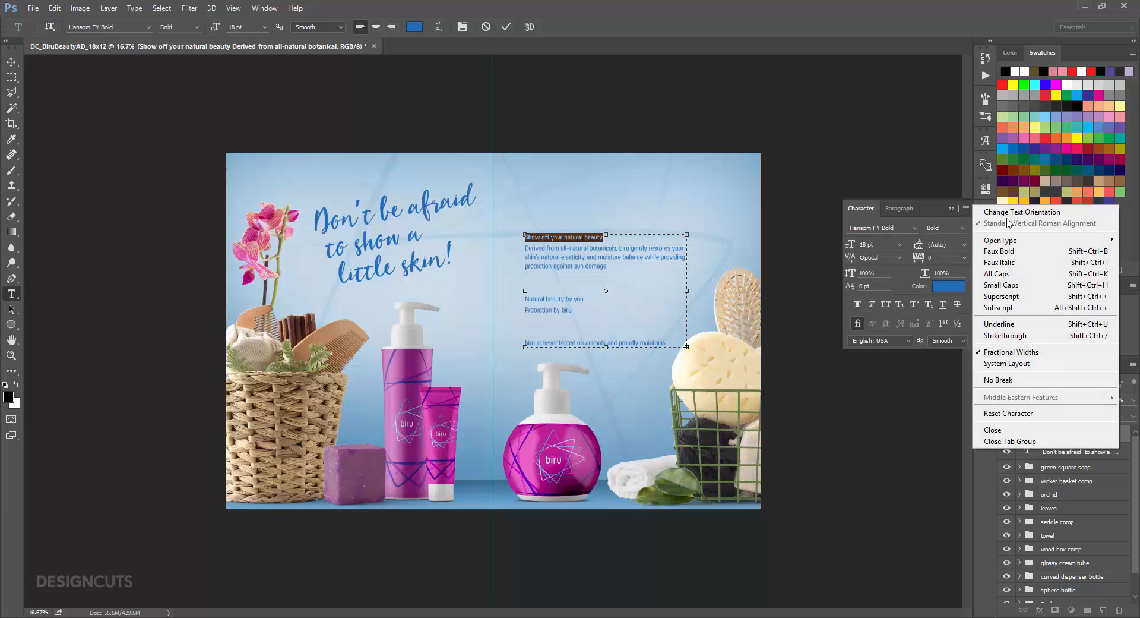
{"action": "left_click", "coordinate": [1006, 274]}
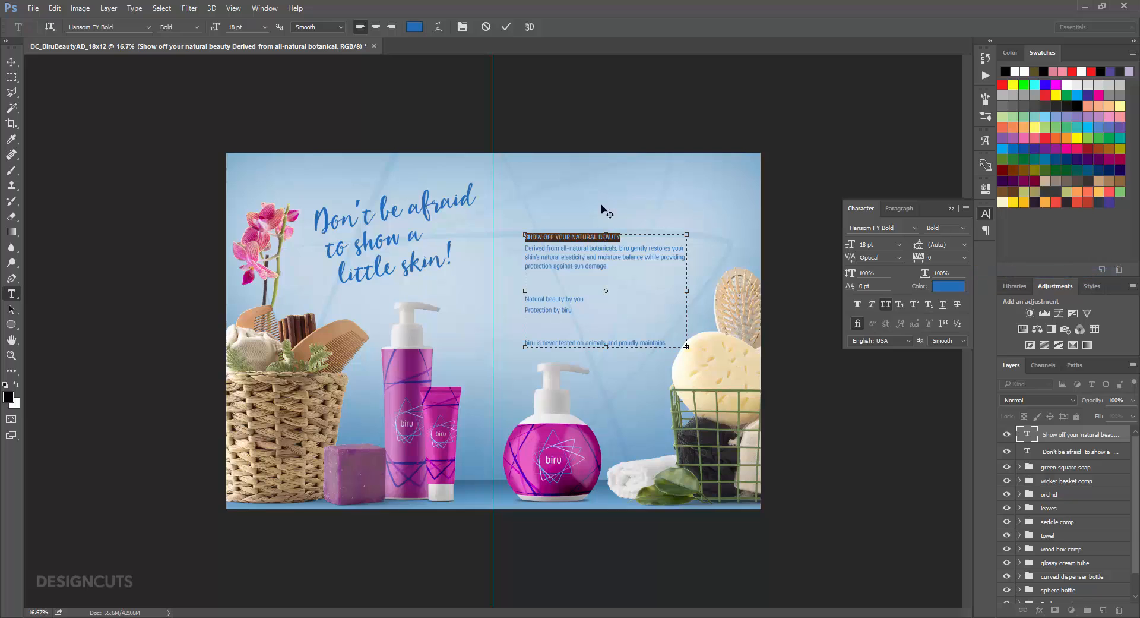
- Right-align the two tagline lines "Natural beauty by you." and "Protection by biru."
{"action": "left_click", "coordinate": [567, 256]}
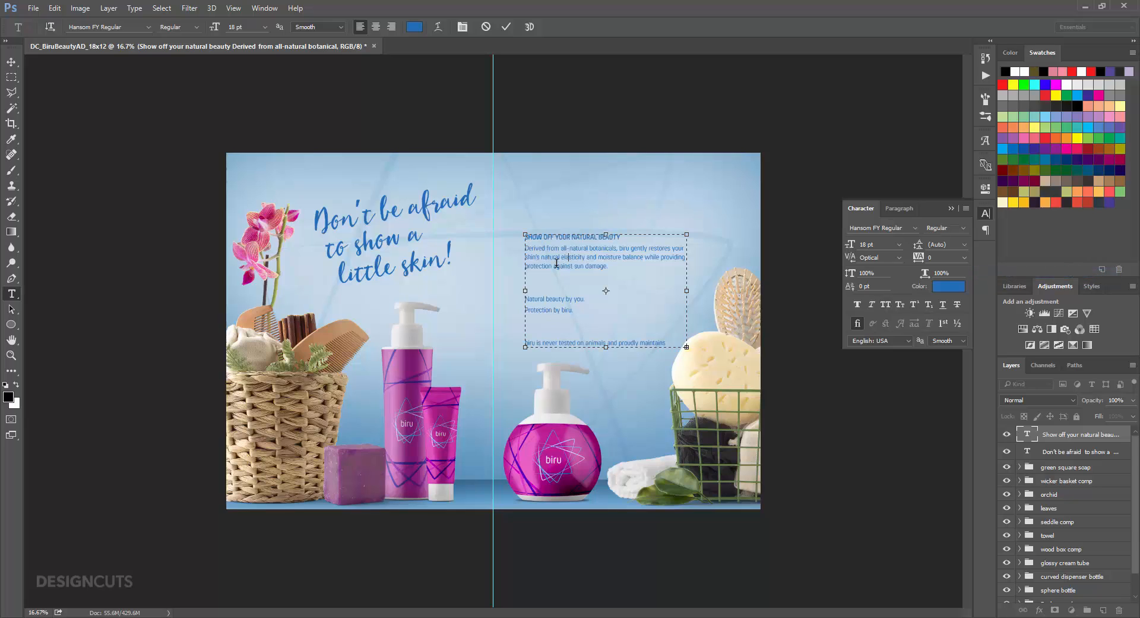
{"action": "left_click_drag", "start_coordinate": [525, 244], "coordinate": [659, 270]}
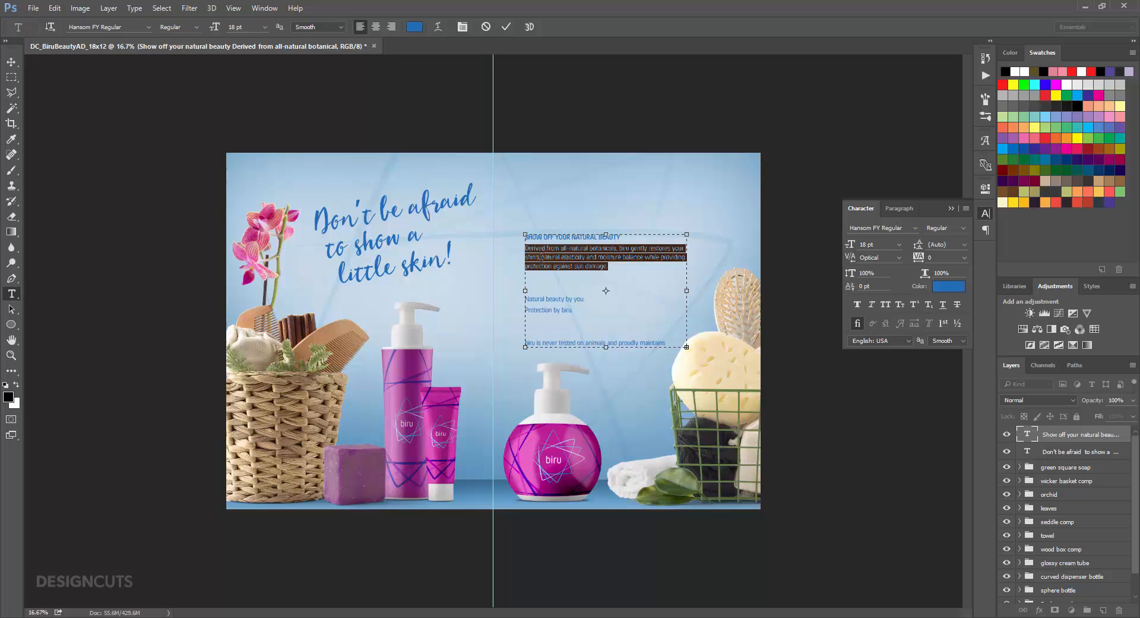
{"action": "left_click", "coordinate": [525, 296]}
{"action": "left_click_drag", "start_coordinate": [609, 308], "coordinate": [659, 324]}
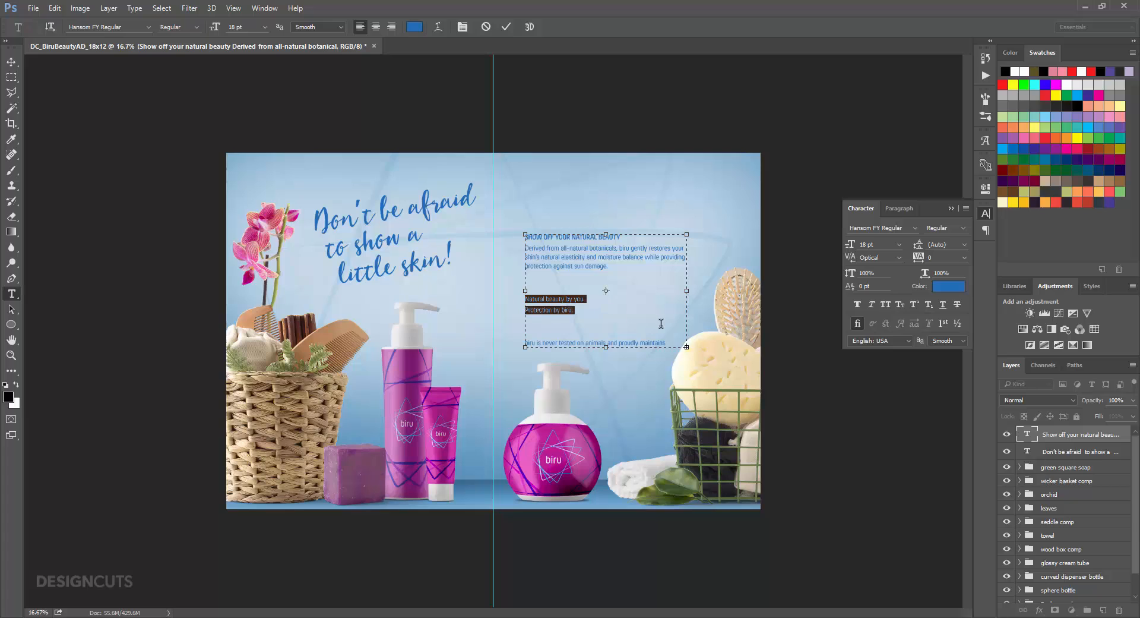
{"action": "left_click", "coordinate": [896, 208]}
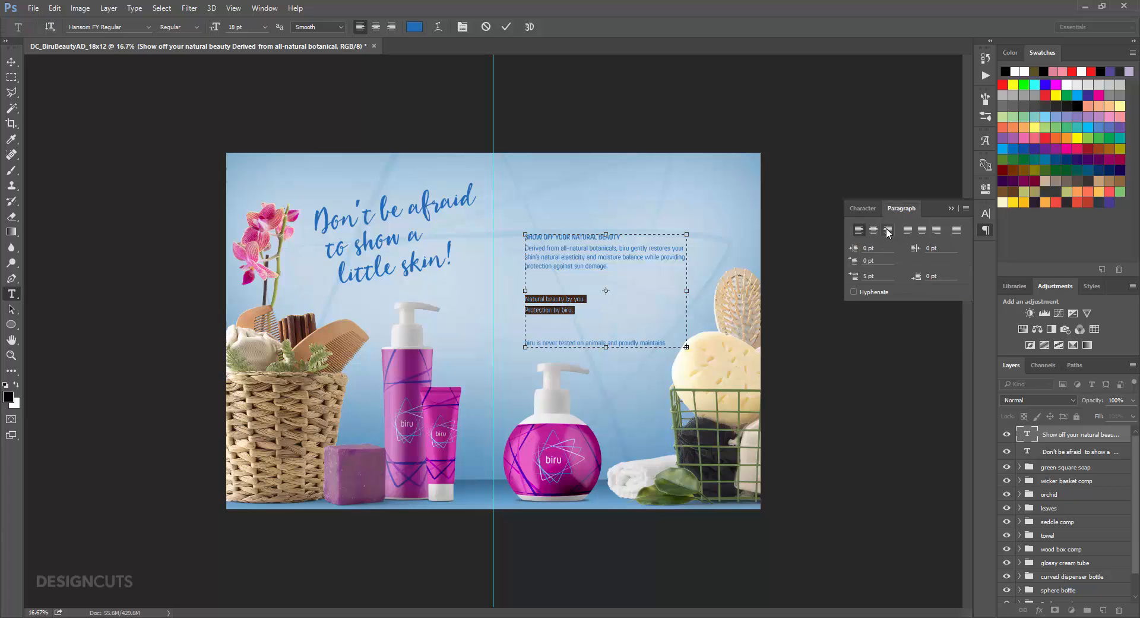
{"action": "left_click", "coordinate": [888, 230]}
- Set the two tagline lines in Soulbeams Regular at 30 pt
{"action": "left_click", "coordinate": [873, 212]}
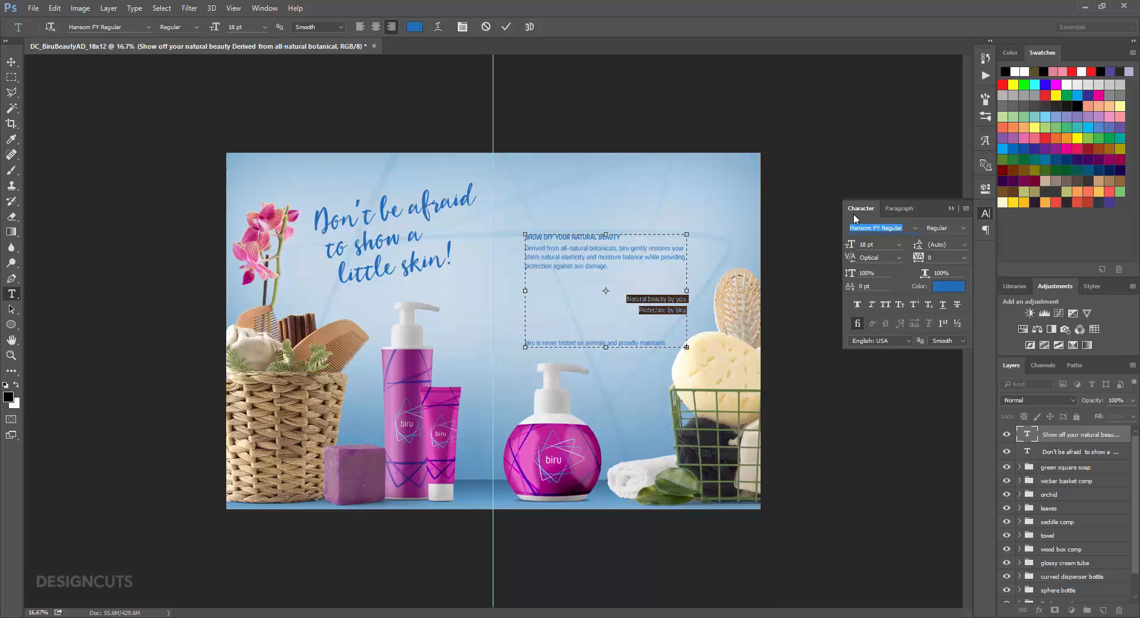
{"action": "type", "text": "soul"}
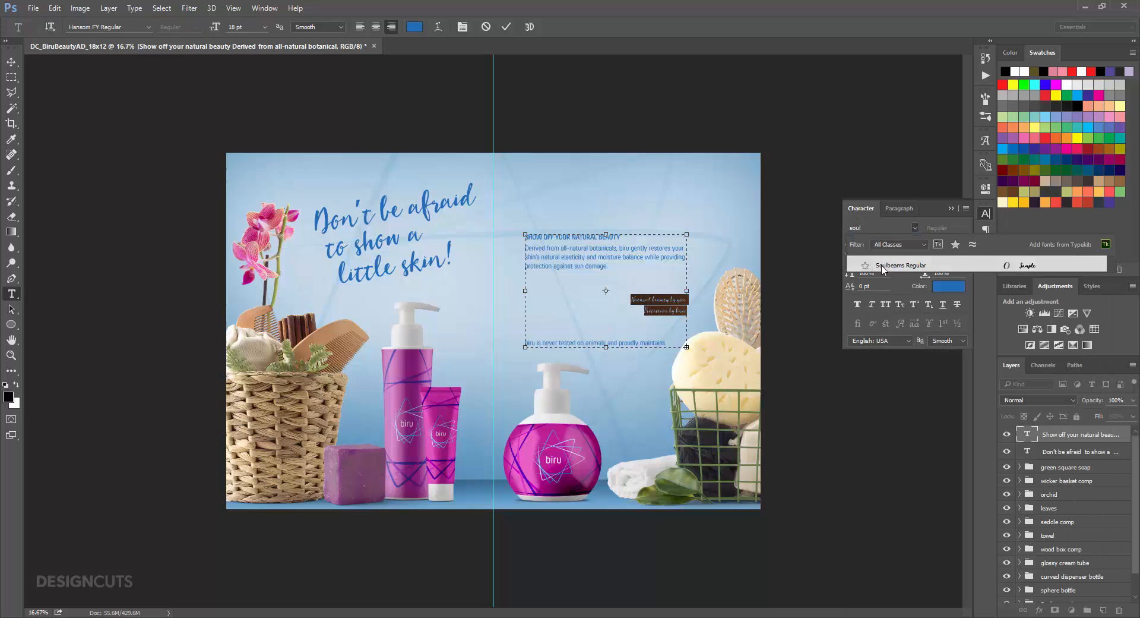
{"action": "left_click", "coordinate": [879, 265]}
{"action": "left_click", "coordinate": [881, 244]}
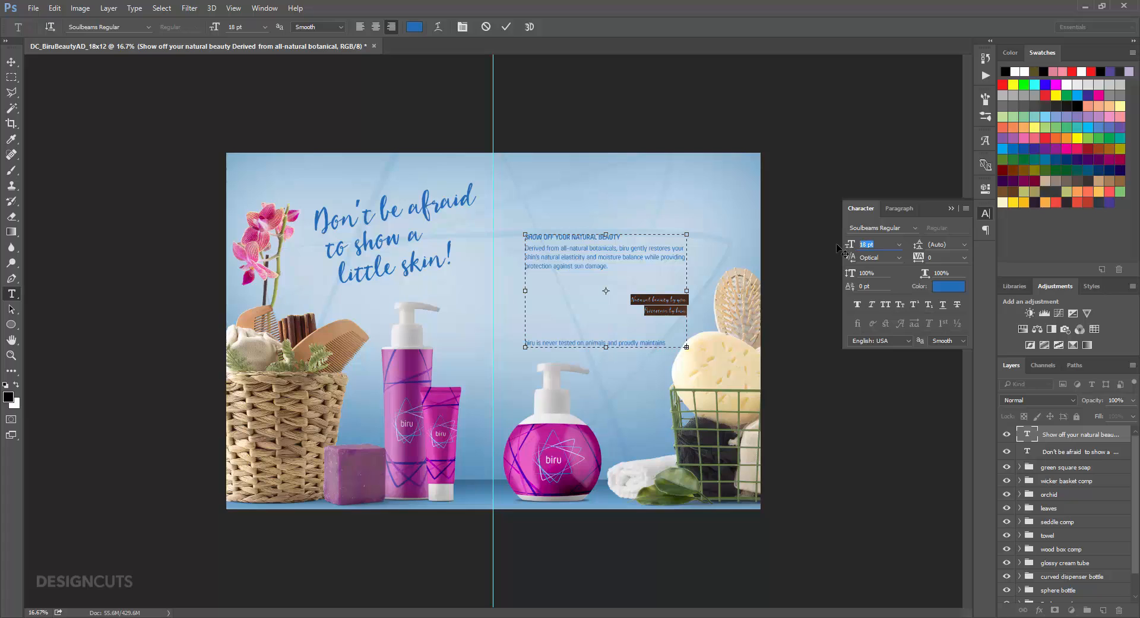
{"action": "type", "text": "30"}
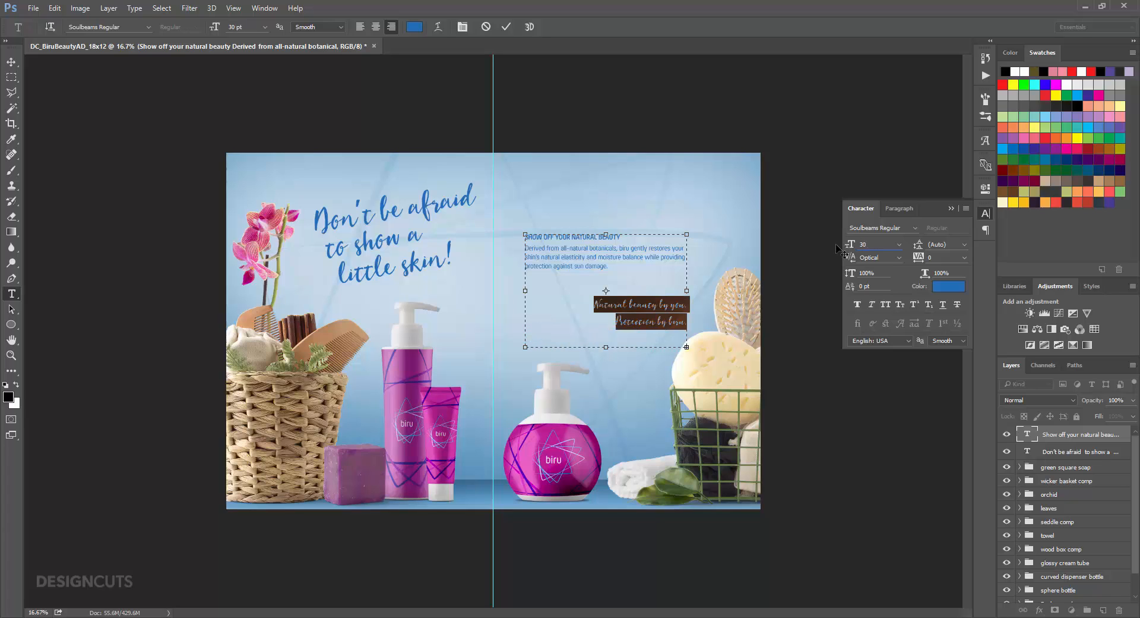
- Set the word "biru" in the body paragraph in Hansom FY Bold
{"action": "left_click", "coordinate": [646, 305]}
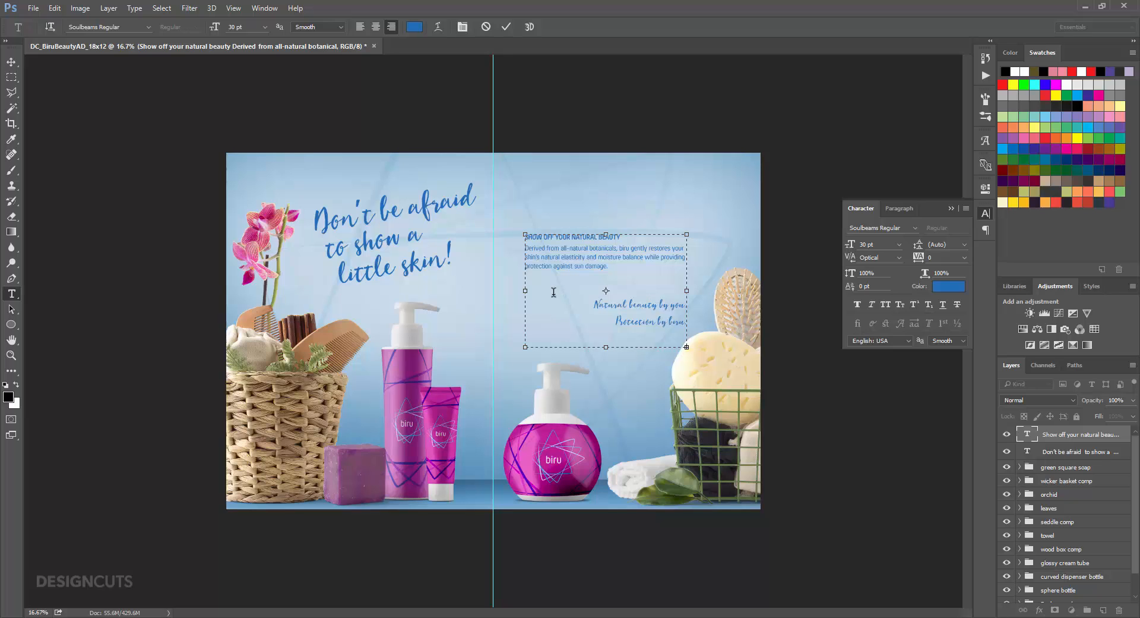
{"action": "left_click_drag", "start_coordinate": [619, 247], "coordinate": [630, 248]}
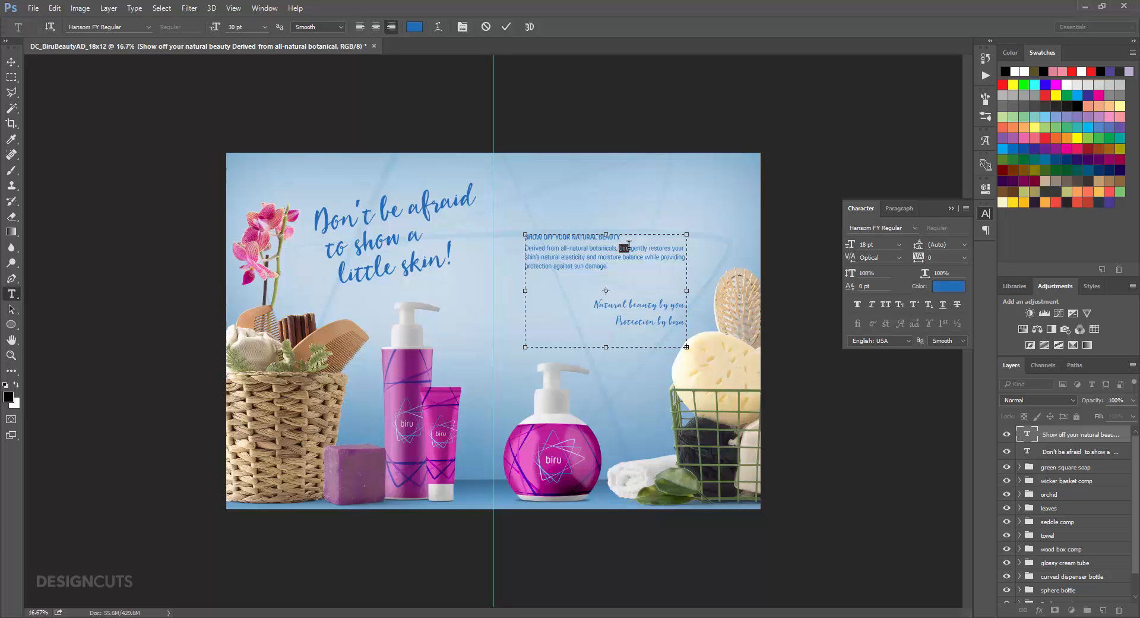
{"action": "left_click", "coordinate": [915, 228]}
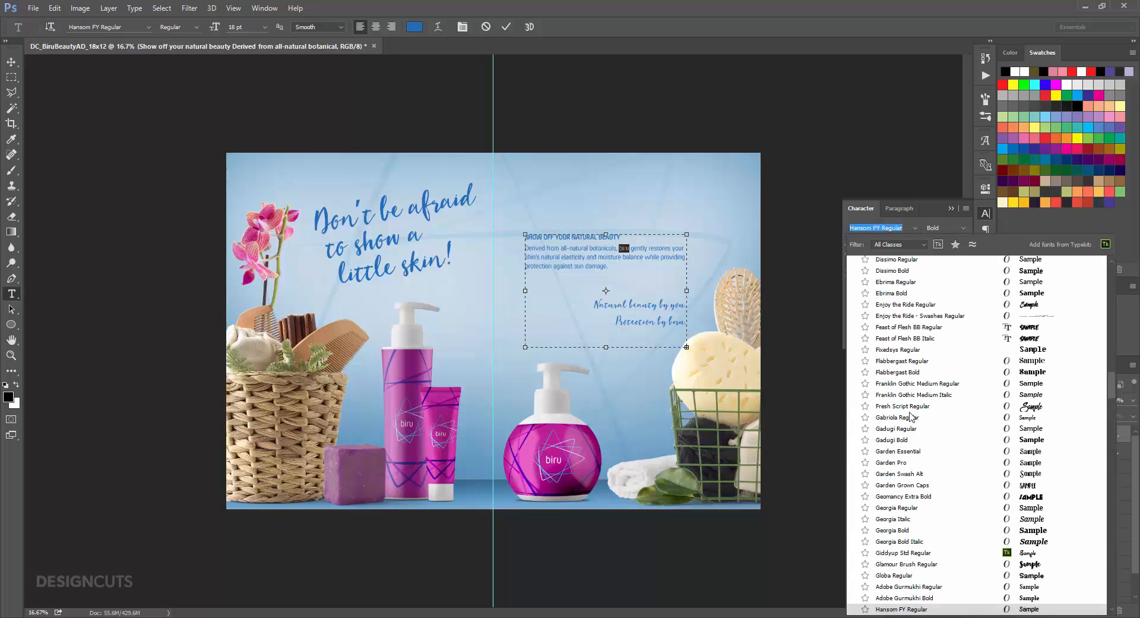
{"action": "scroll", "coordinate": [913, 417], "scroll_direction": "down", "scroll_amount": 1}
{"action": "left_click", "coordinate": [902, 607]}
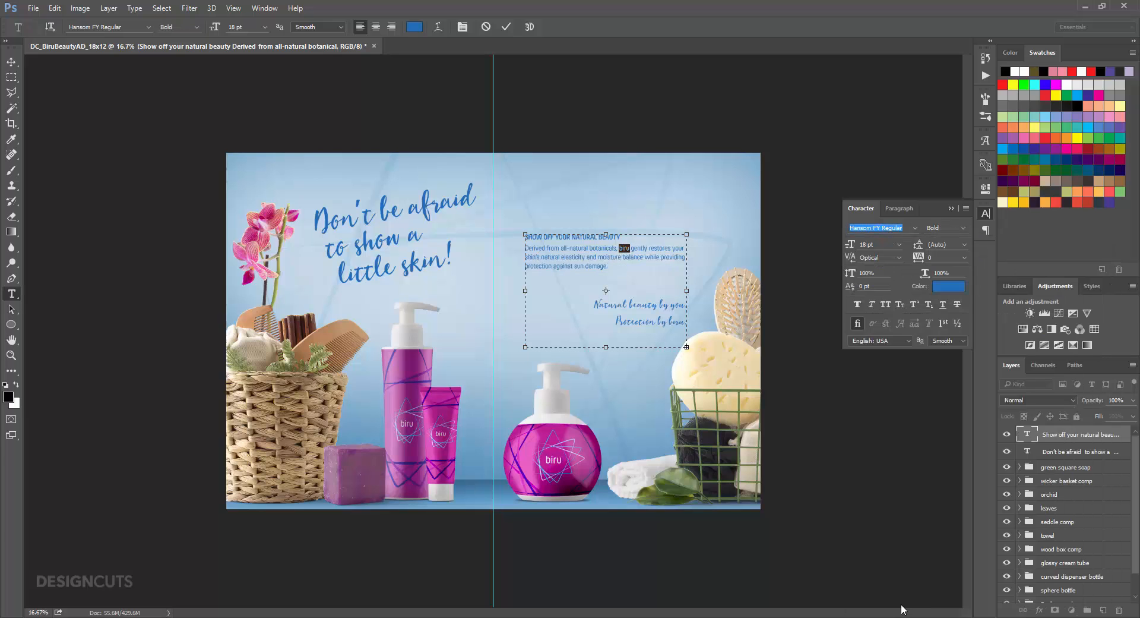
{"action": "left_click", "coordinate": [650, 248]}
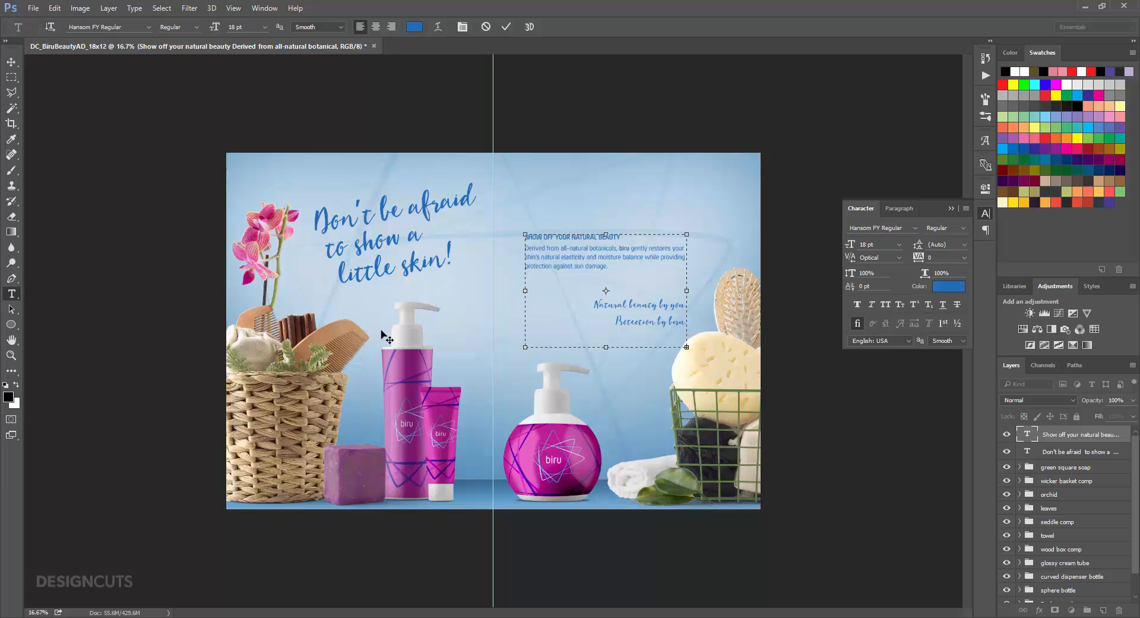
- Extend the body copy's text box downward to fit the closing "biru is never tested on animals" paragraph
{"action": "left_click", "coordinate": [11, 354]}
{"action": "left_click_drag", "start_coordinate": [637, 270], "coordinate": [659, 274]}
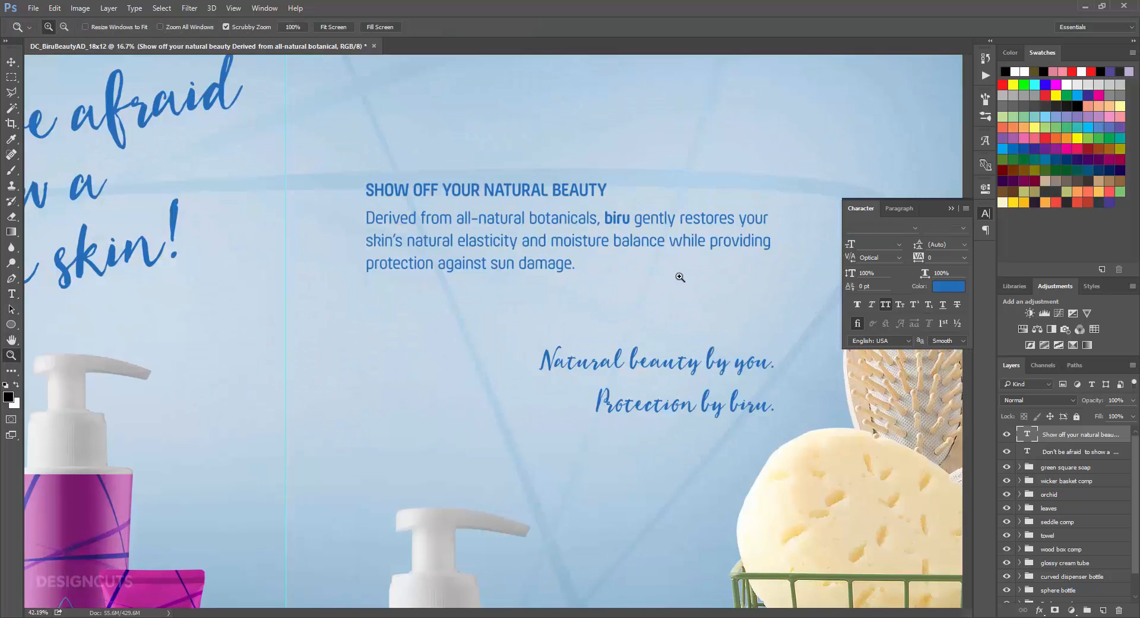
{"action": "scroll", "coordinate": [376, 293], "scroll_direction": "down", "scroll_amount": 1}
{"action": "scroll", "coordinate": [376, 293], "scroll_direction": "down", "scroll_amount": 1}
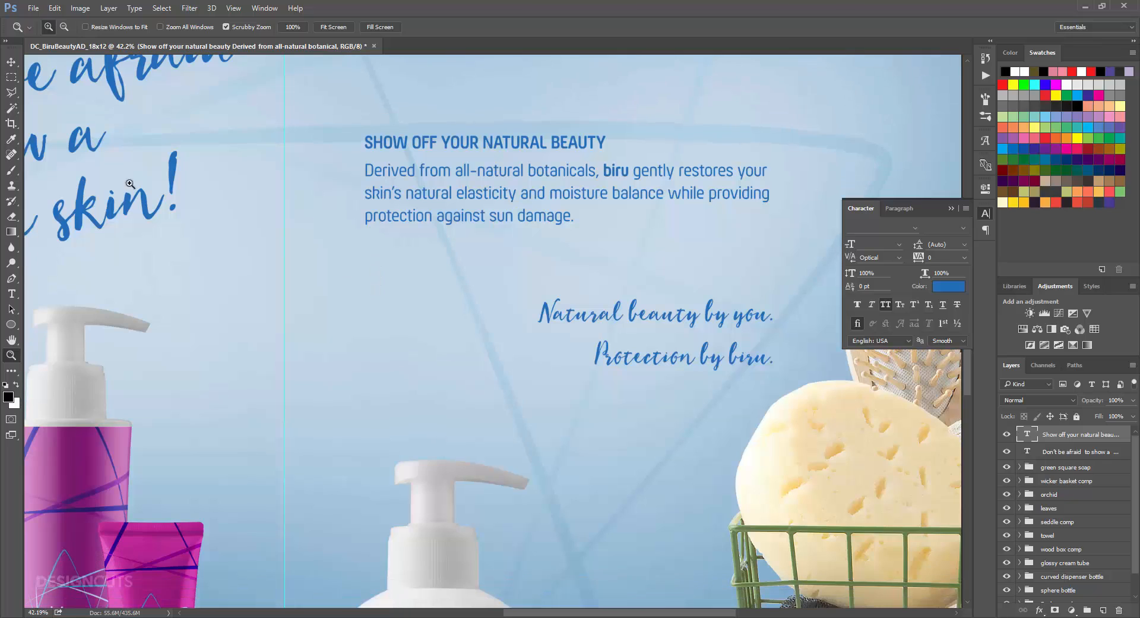
{"action": "left_click", "coordinate": [11, 61]}
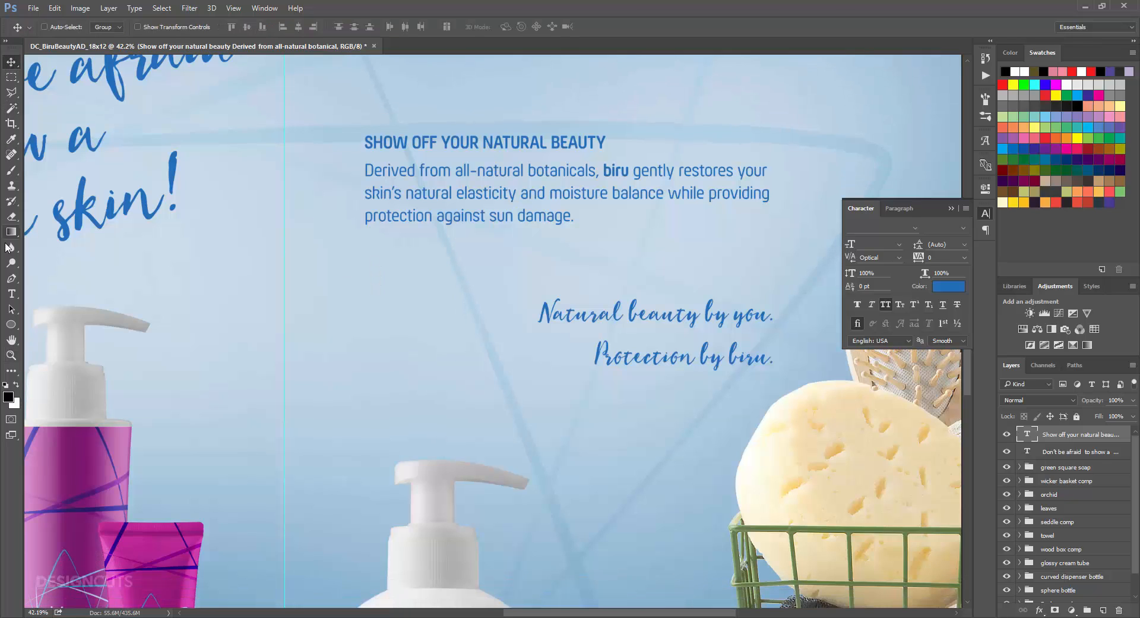
{"action": "left_click", "coordinate": [11, 293]}
{"action": "left_click", "coordinate": [623, 307]}
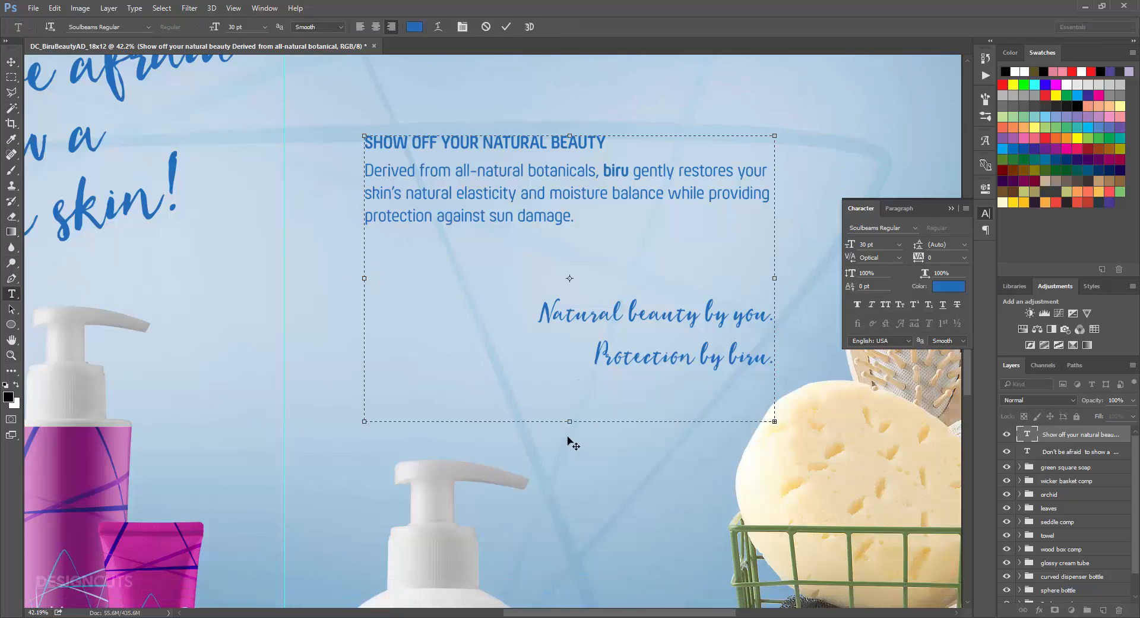
{"action": "left_click_drag", "start_coordinate": [570, 420], "coordinate": [572, 505]}
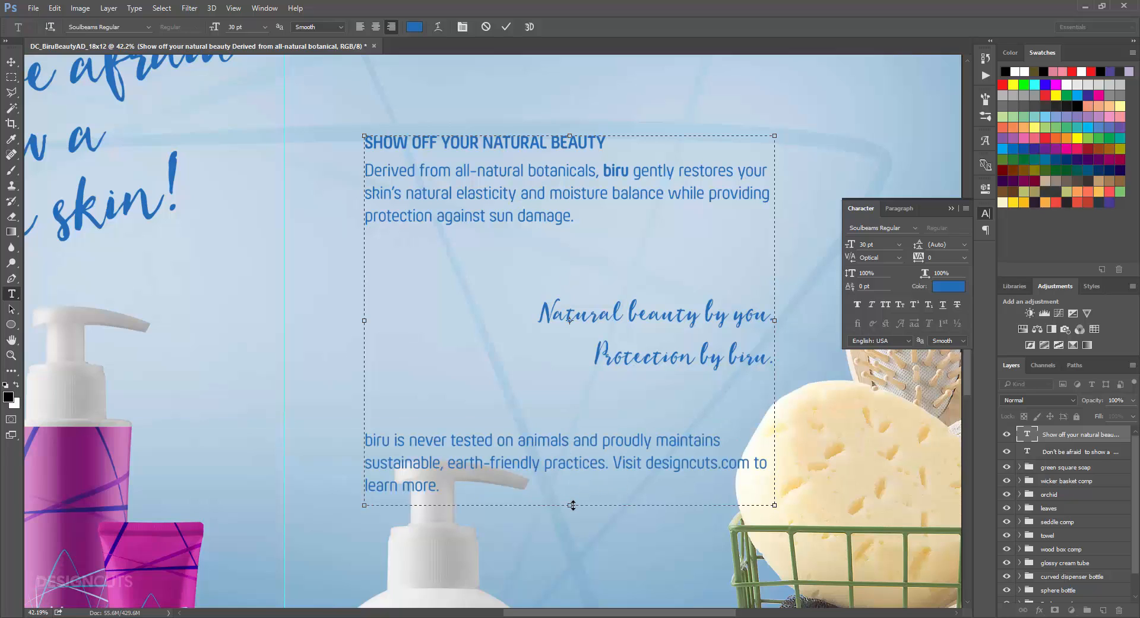
- Right-align the closing paragraph that starts with "biru is never tested on animals"
{"action": "left_click_drag", "start_coordinate": [365, 440], "coordinate": [611, 534]}
{"action": "left_click", "coordinate": [890, 206]}
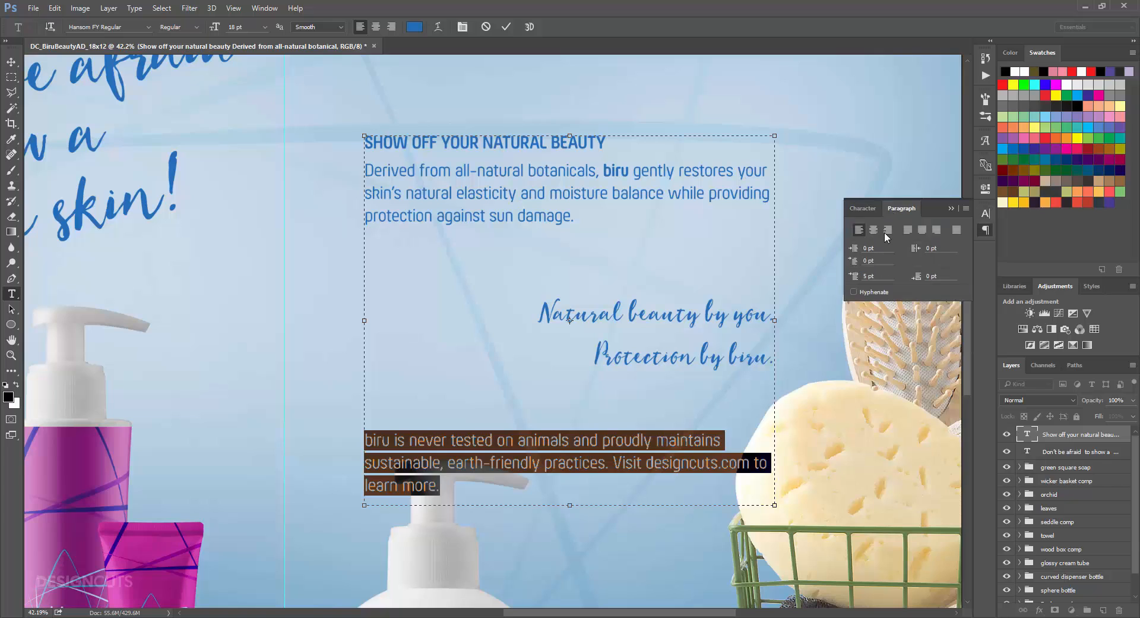
{"action": "left_click", "coordinate": [888, 230]}
{"action": "left_click", "coordinate": [860, 208]}
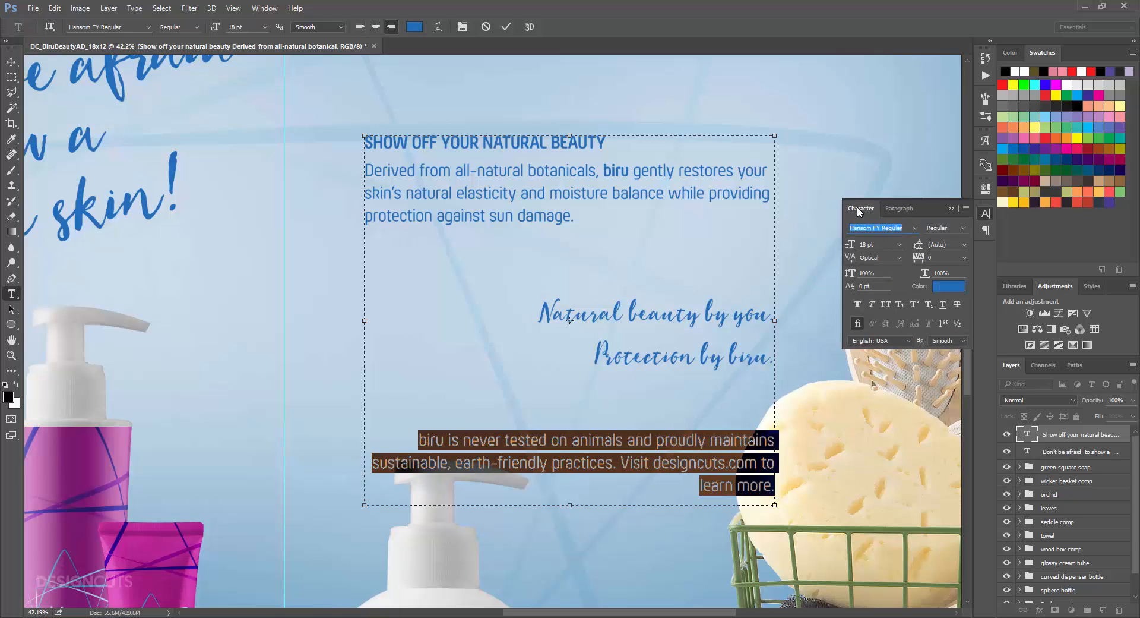
- Apply Faux Italic to the closing paragraph and set its font size to 12 pt
{"action": "left_click", "coordinate": [966, 208]}
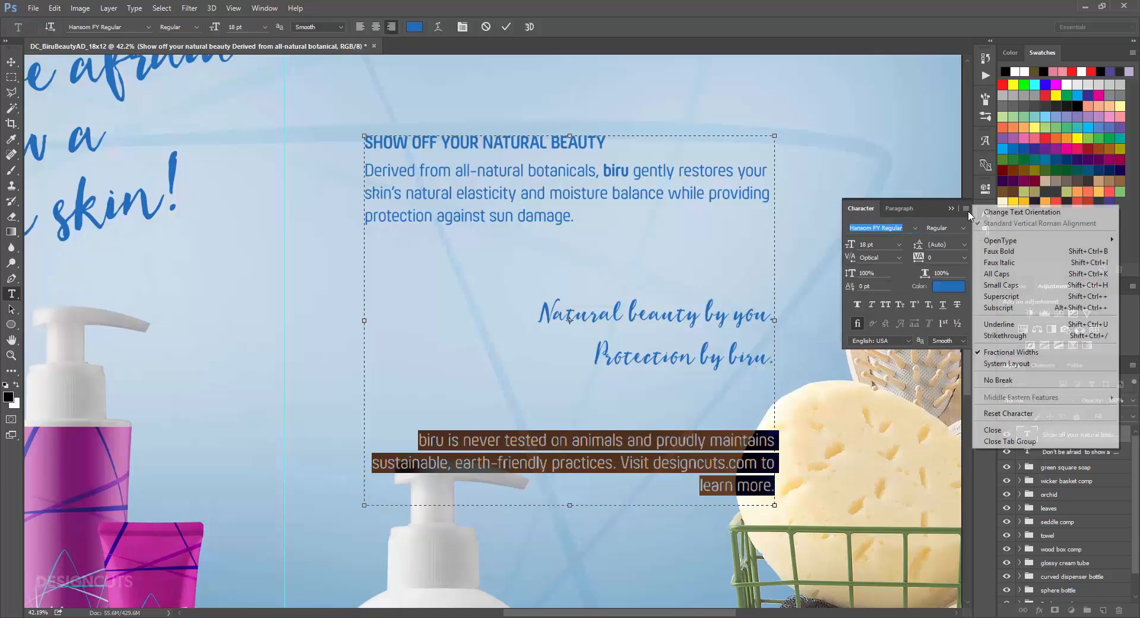
{"action": "left_click", "coordinate": [1007, 262]}
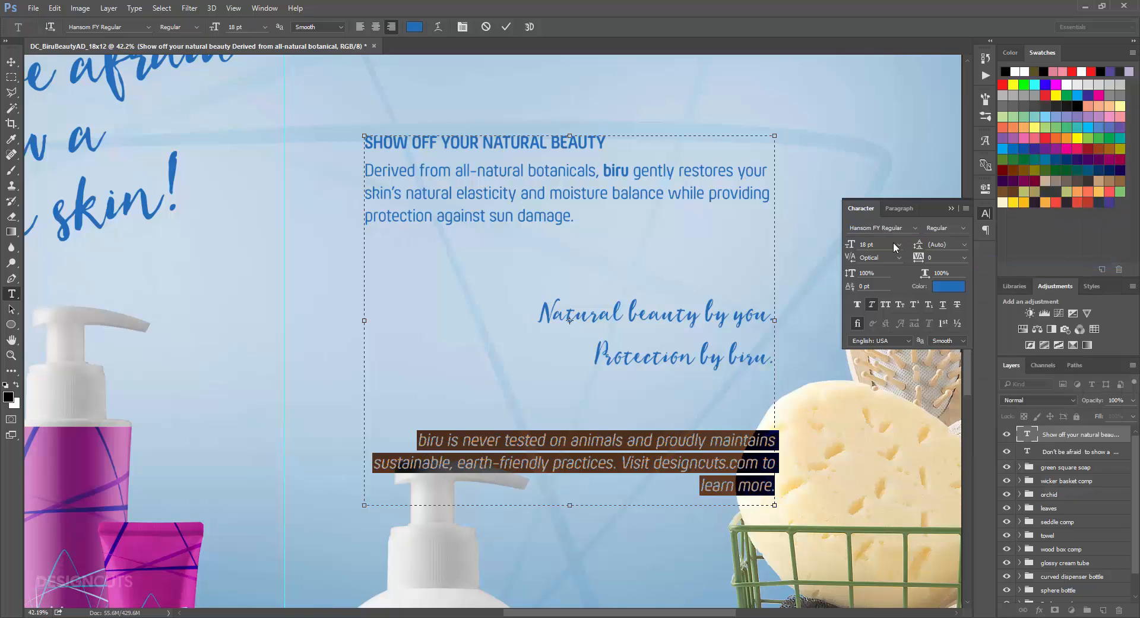
{"action": "left_click", "coordinate": [841, 245]}
{"action": "type", "text": "12"}
{"action": "key", "text": "Return"}
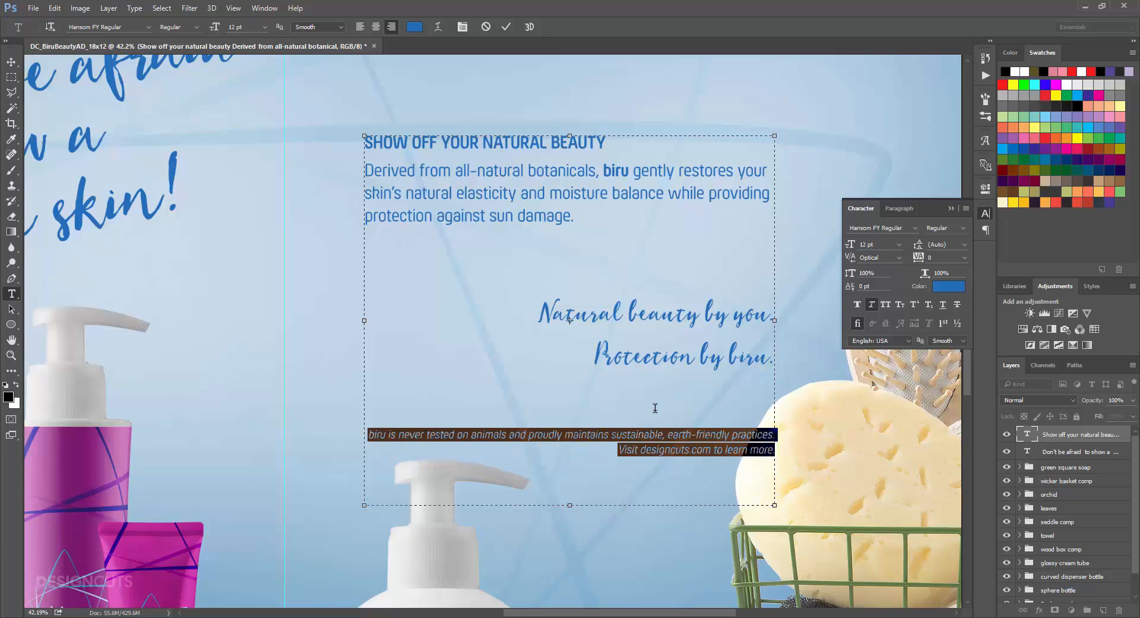
- Insert line breaks in the closing paragraph before "maintains" and before "Visit designcuts.com"
{"action": "left_click", "coordinate": [564, 432]}
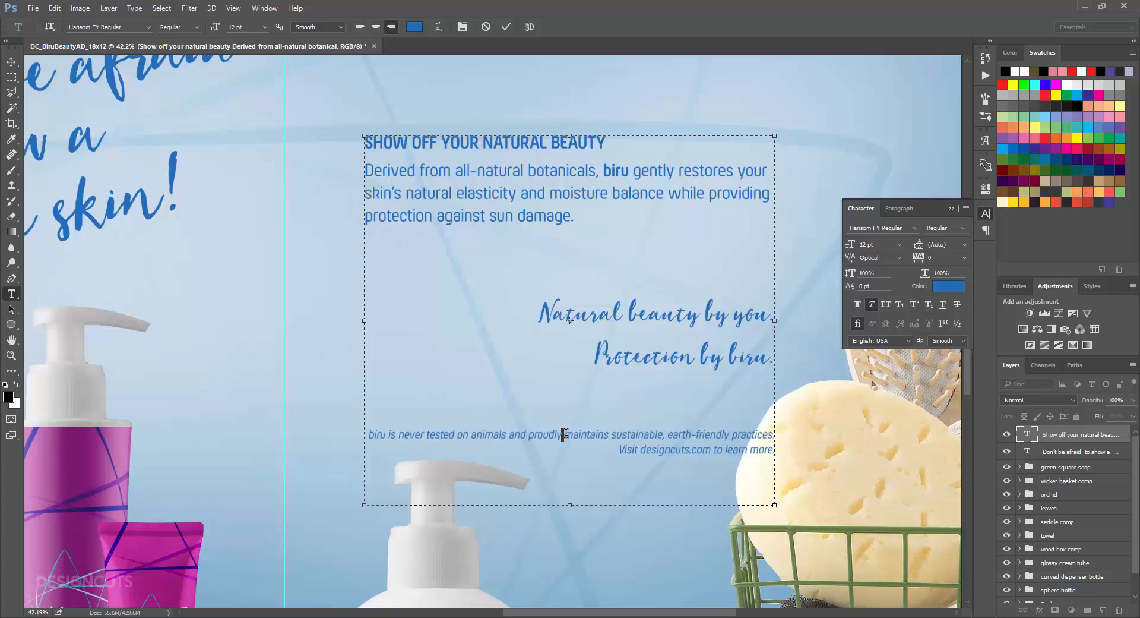
{"action": "key", "text": "Return"}
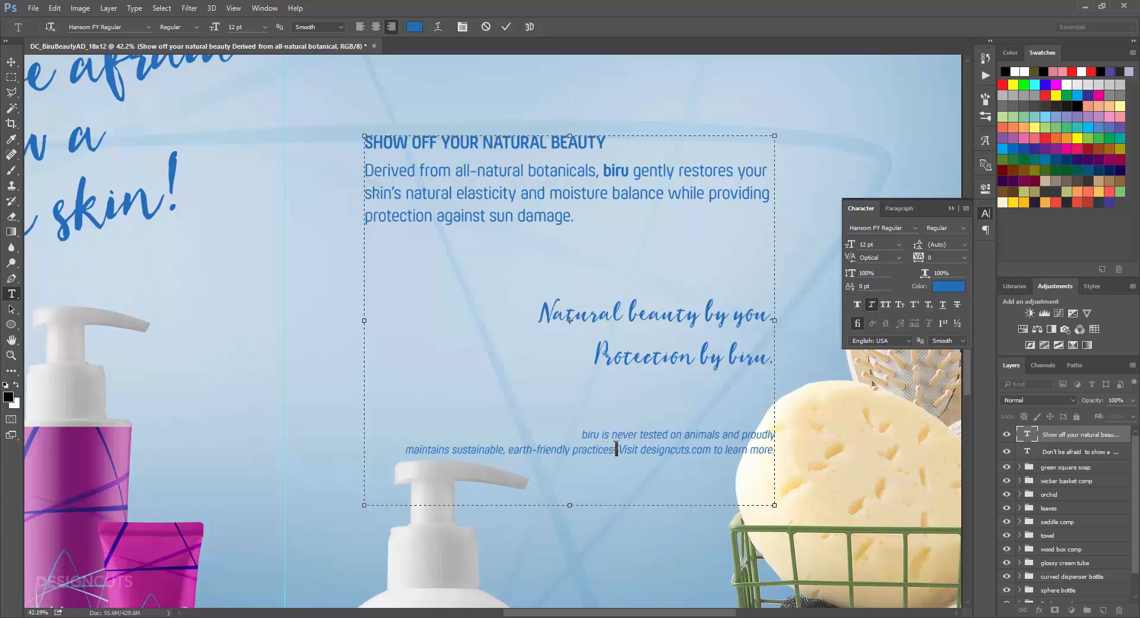
{"action": "key", "text": "Return"}
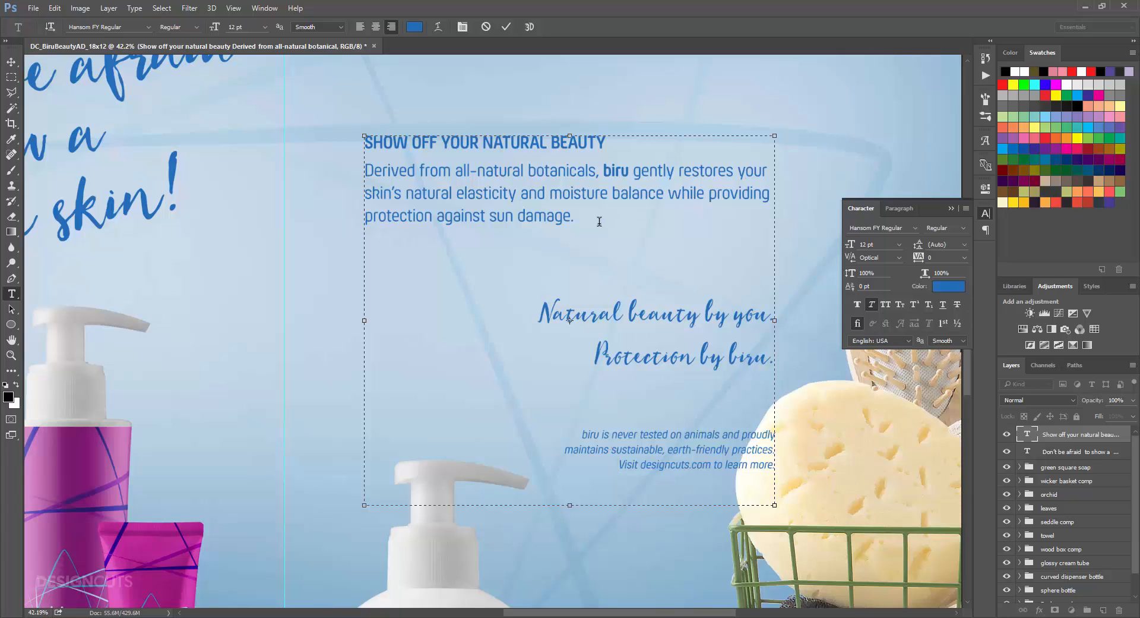
- Delete one empty line above the two tagline lines and one below them, and commit the text
{"action": "left_click_drag", "start_coordinate": [585, 218], "coordinate": [736, 314]}
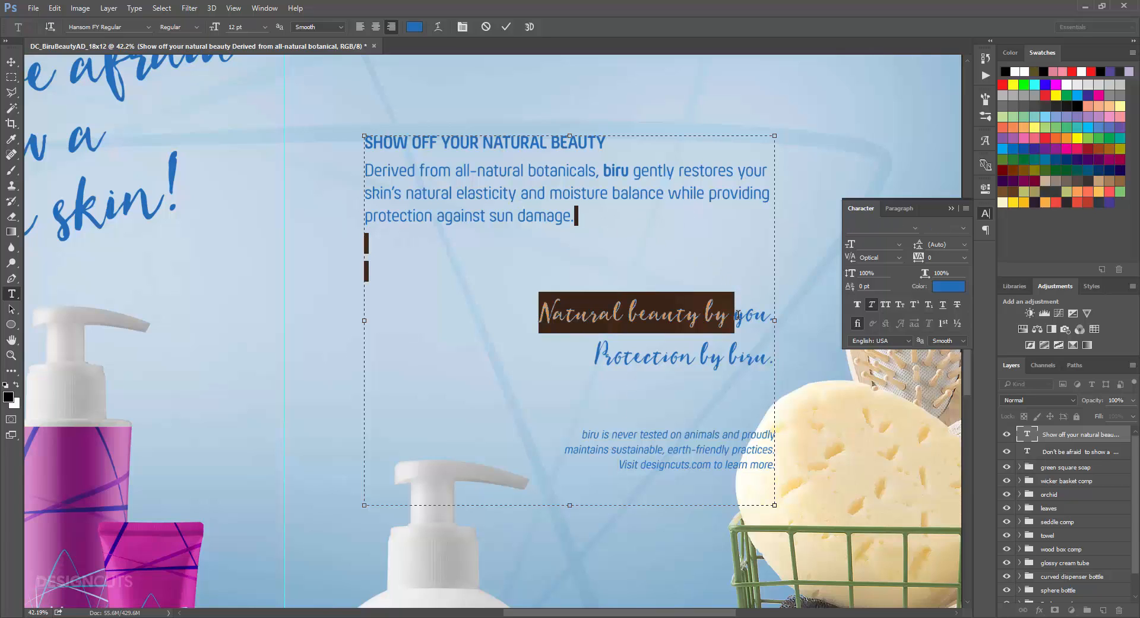
{"action": "left_click", "coordinate": [382, 262]}
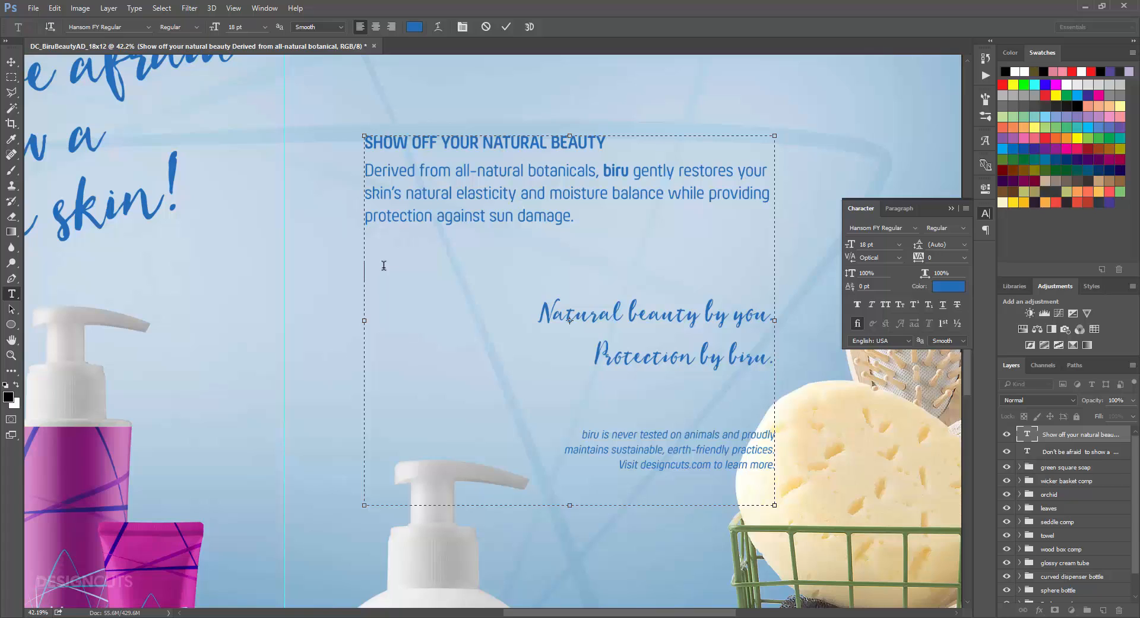
{"action": "key", "text": "BackSpace"}
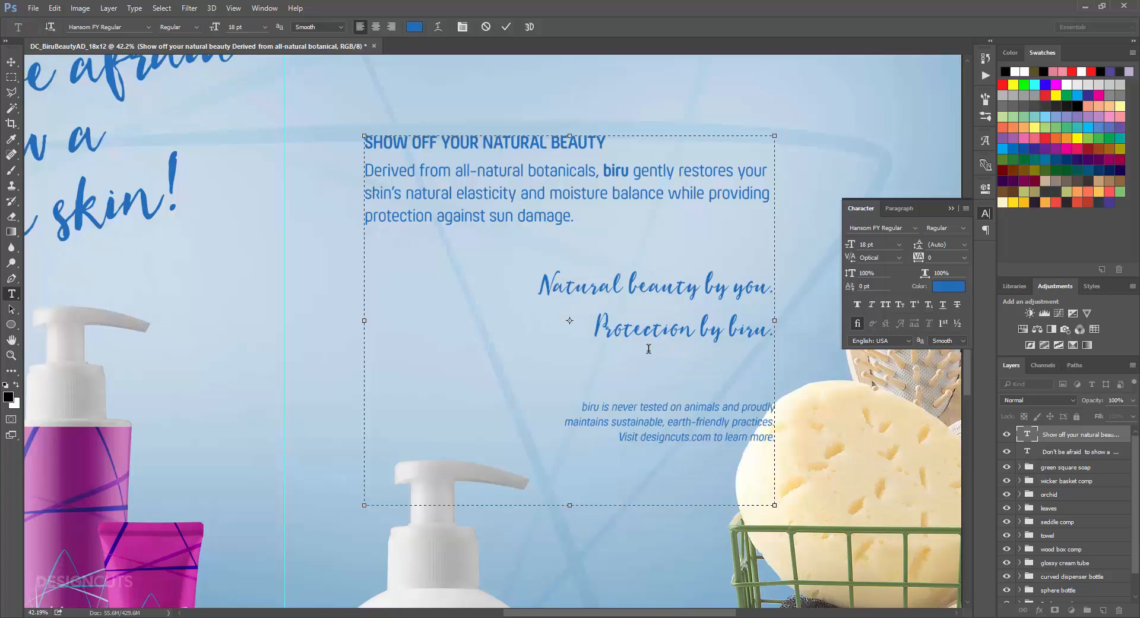
{"action": "key", "text": "BackSpace"}
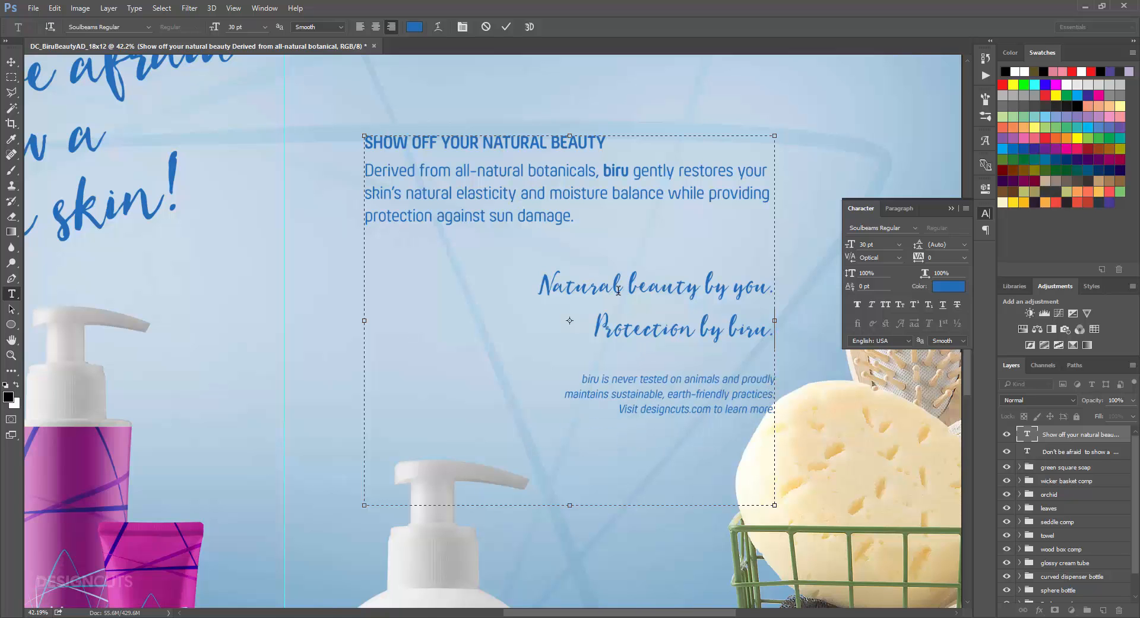
{"action": "left_click", "coordinate": [13, 62]}
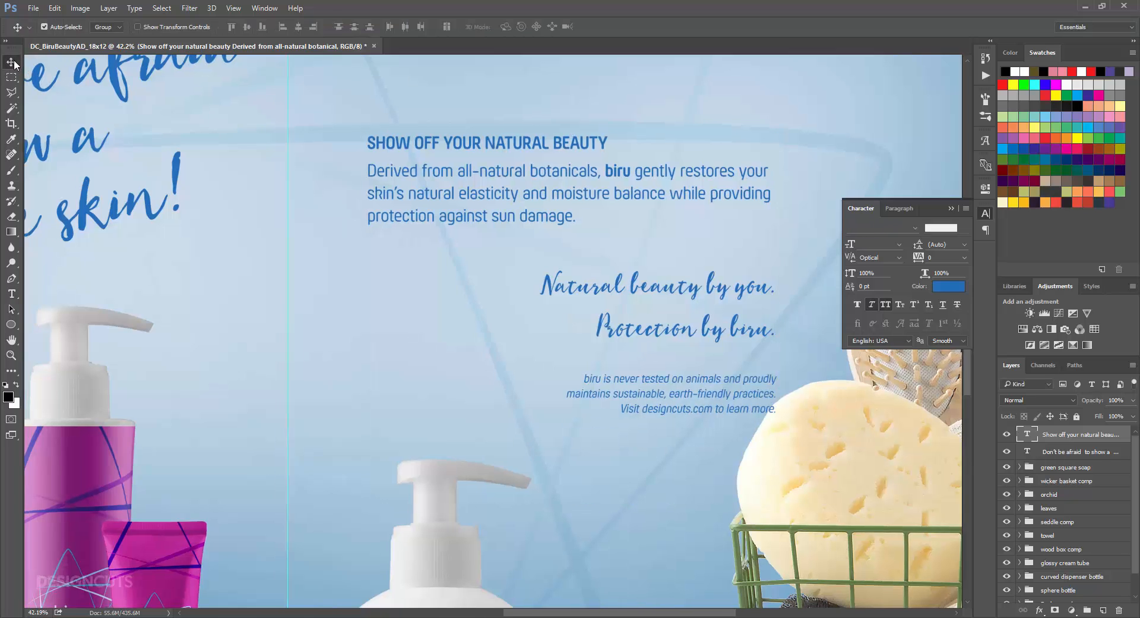
- Move the body copy block up and slightly left, and raise the "Don't be afraid" headline slightly
{"action": "key", "text": "ctrl+0"}
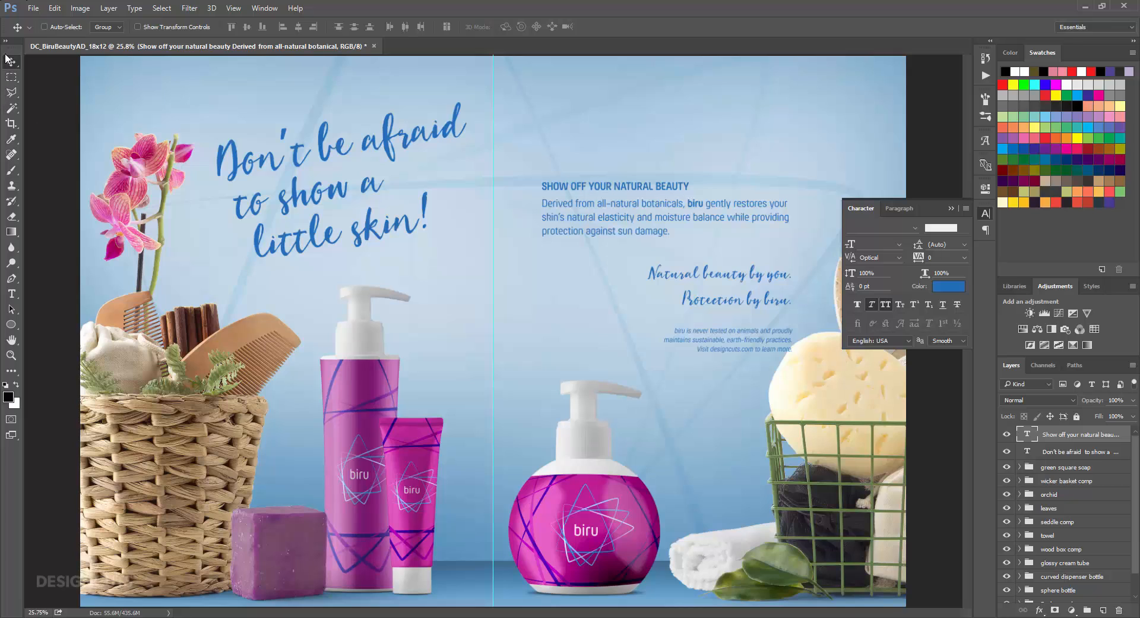
{"action": "left_click_drag", "start_coordinate": [618, 220], "coordinate": [609, 188]}
{"action": "left_click", "coordinate": [1063, 452]}
{"action": "left_click_drag", "start_coordinate": [369, 183], "coordinate": [367, 165]}
{"action": "key", "text": "ctrl+minus"}
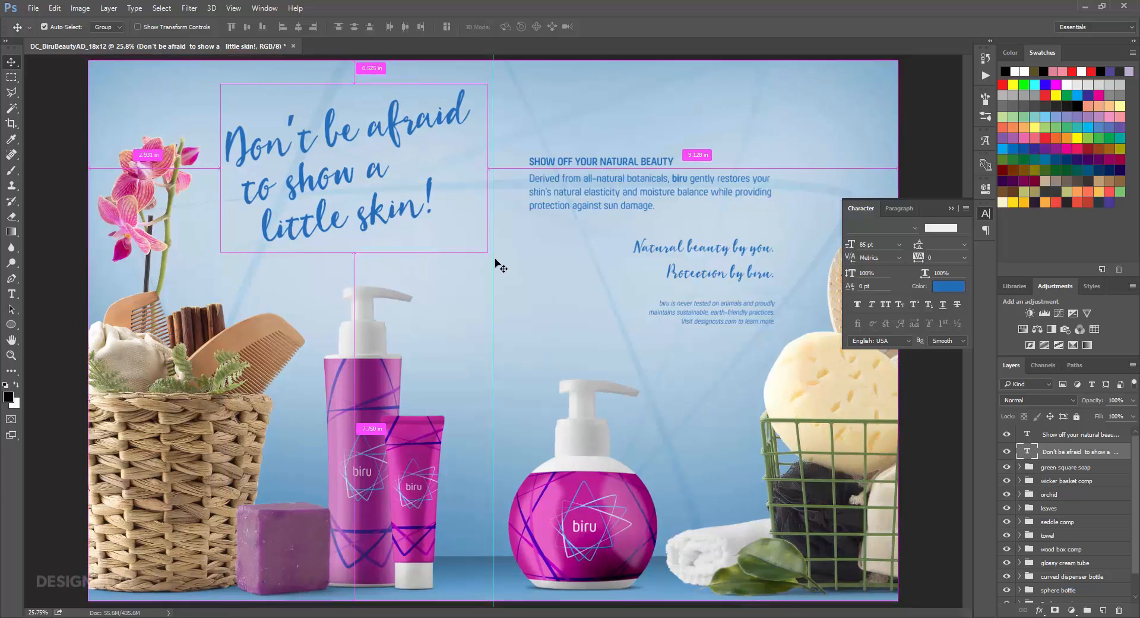
{"action": "left_click", "coordinate": [985, 212]}
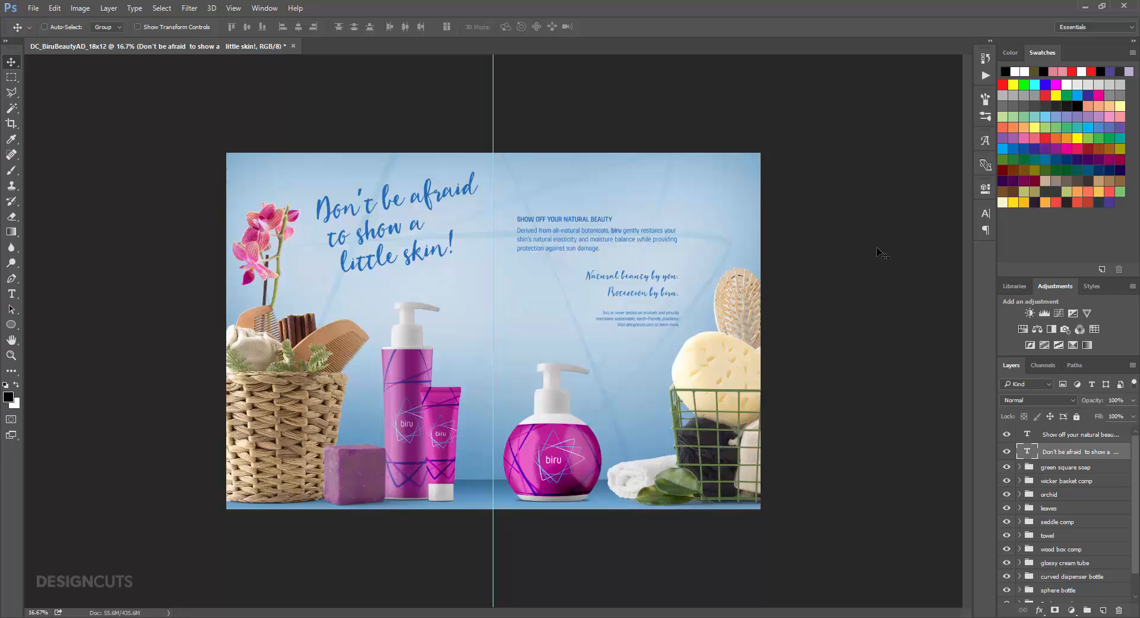
- Paint the Blue Background layer's mask around the products with a 3000 px soft black brush at 30% opacity to lighten the backdrop
{"action": "scroll", "coordinate": [1039, 523], "scroll_direction": "down", "scroll_amount": 1}
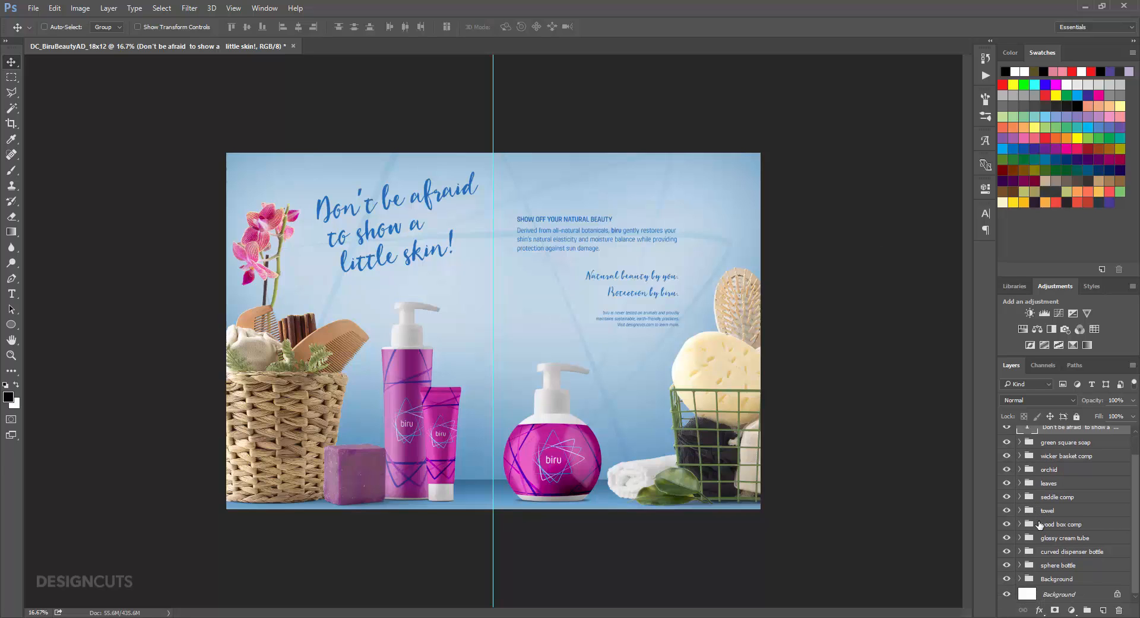
{"action": "left_click", "coordinate": [1020, 578]}
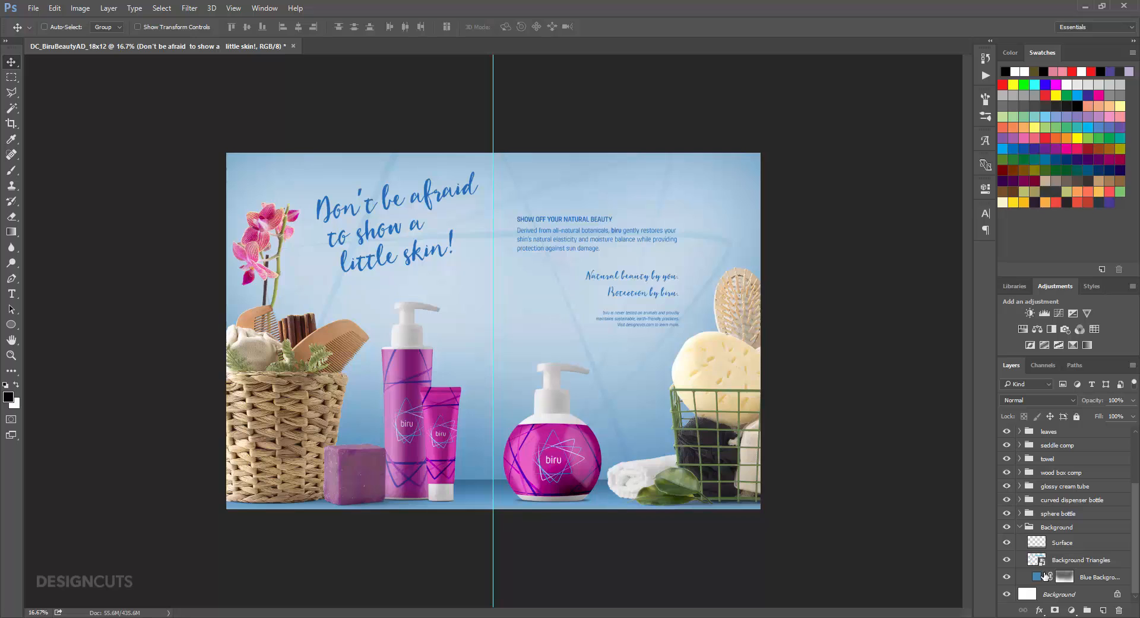
{"action": "left_click", "coordinate": [1063, 578]}
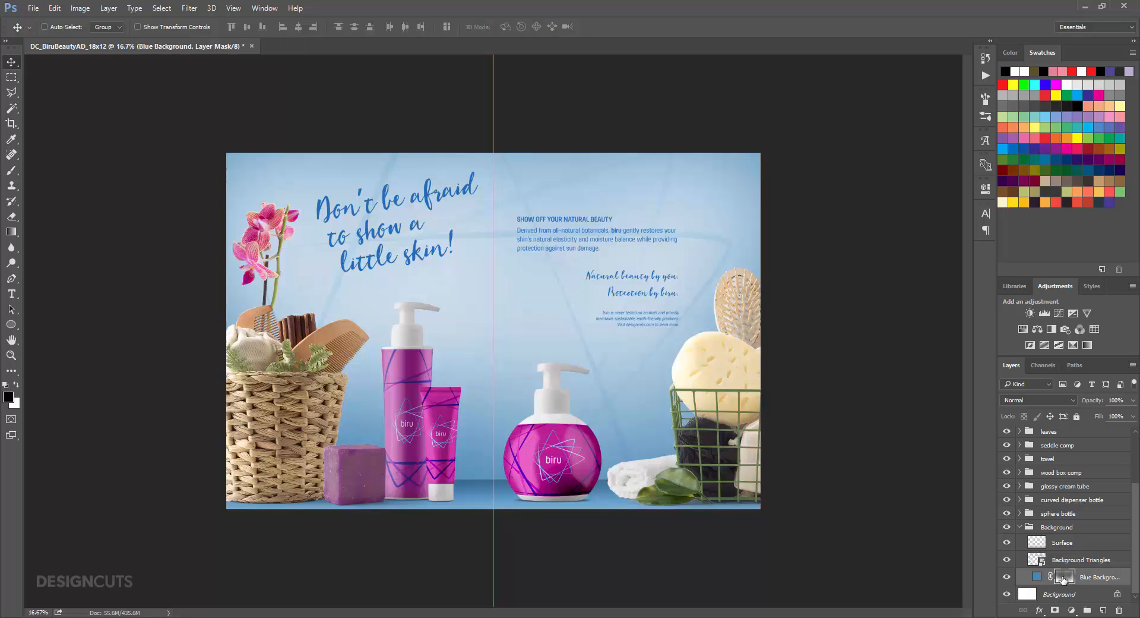
{"action": "key", "text": "b"}
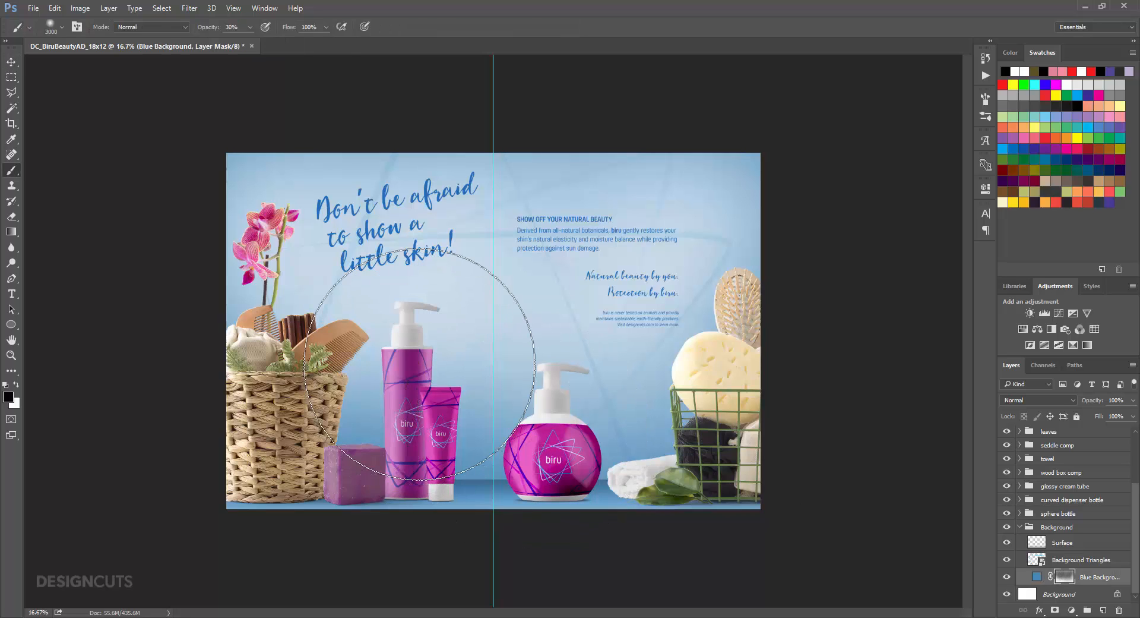
{"action": "left_click", "coordinate": [420, 364]}
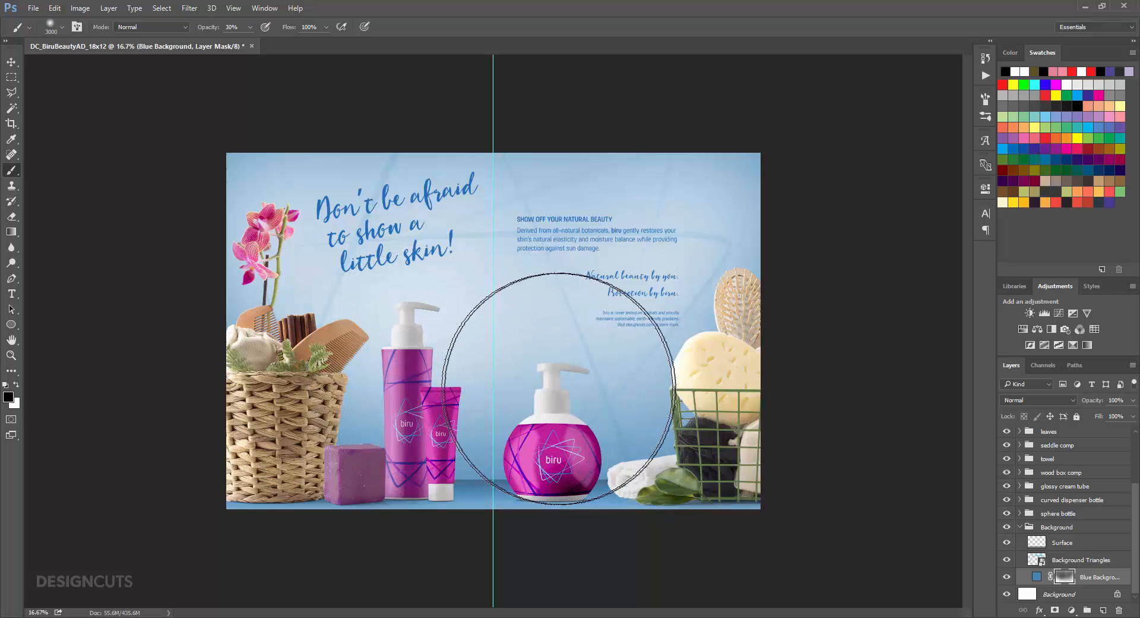
{"action": "left_click", "coordinate": [561, 387]}
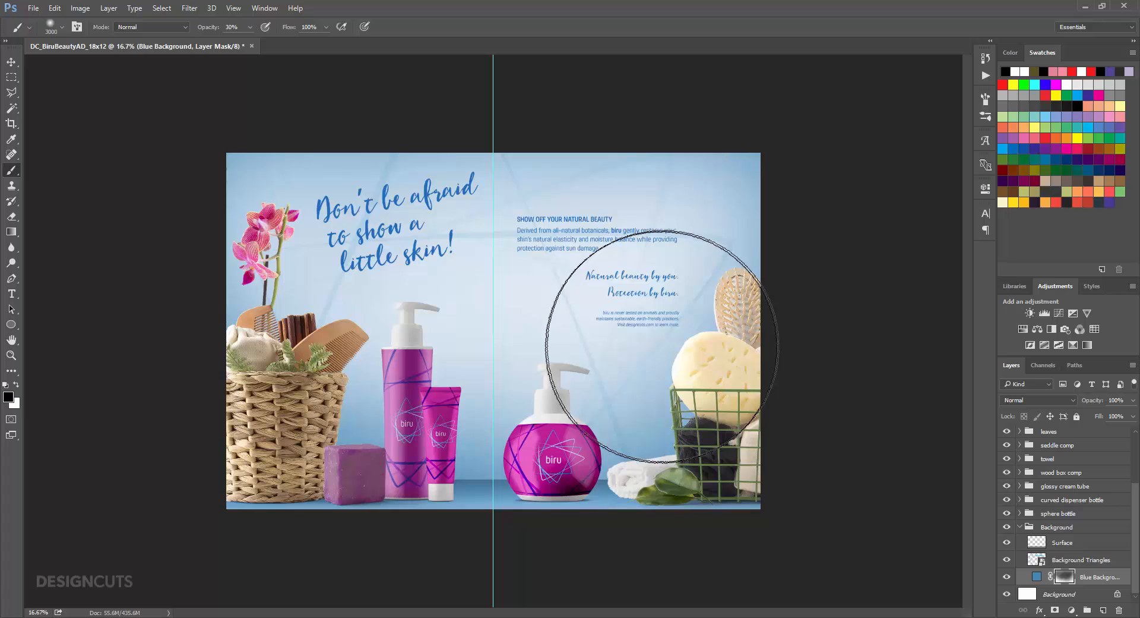
{"action": "left_click", "coordinate": [260, 332]}
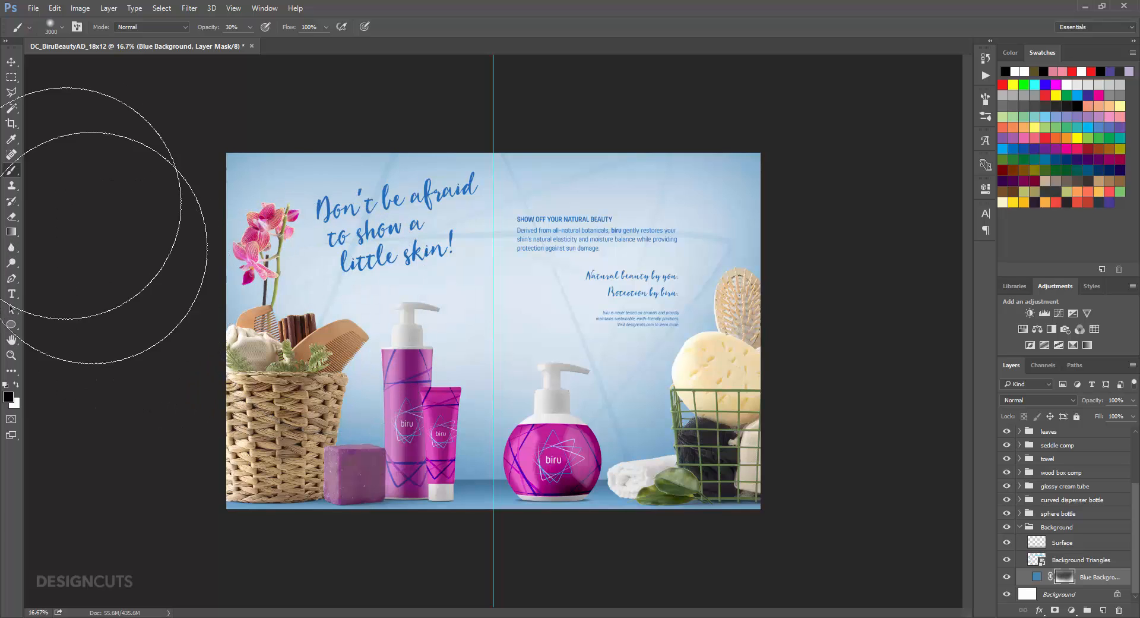
{"action": "left_click", "coordinate": [10, 61]}
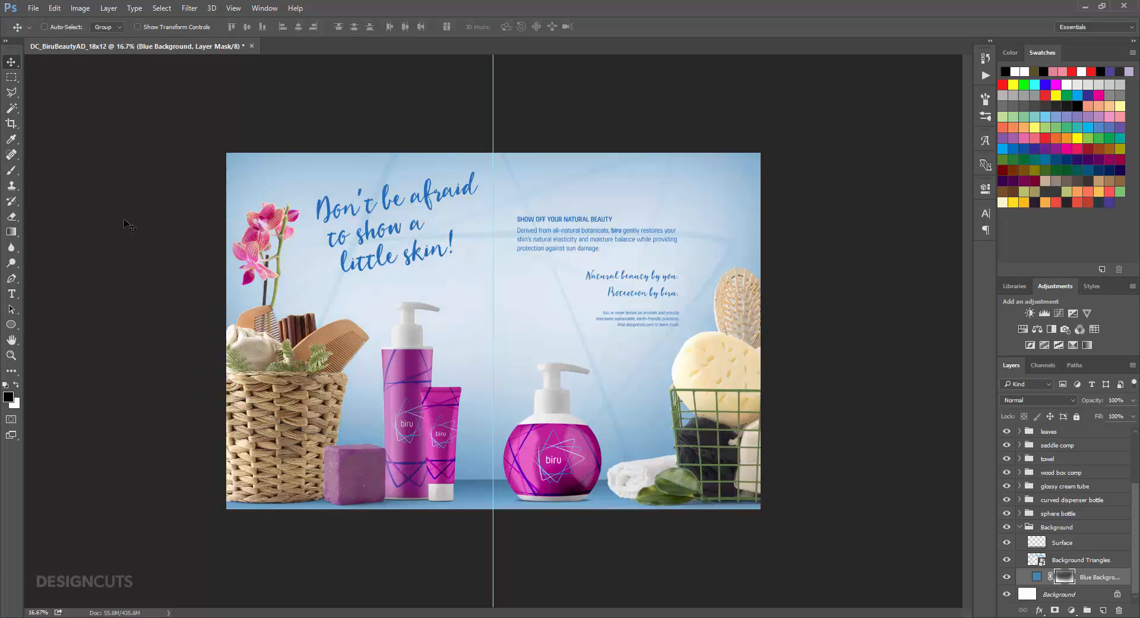